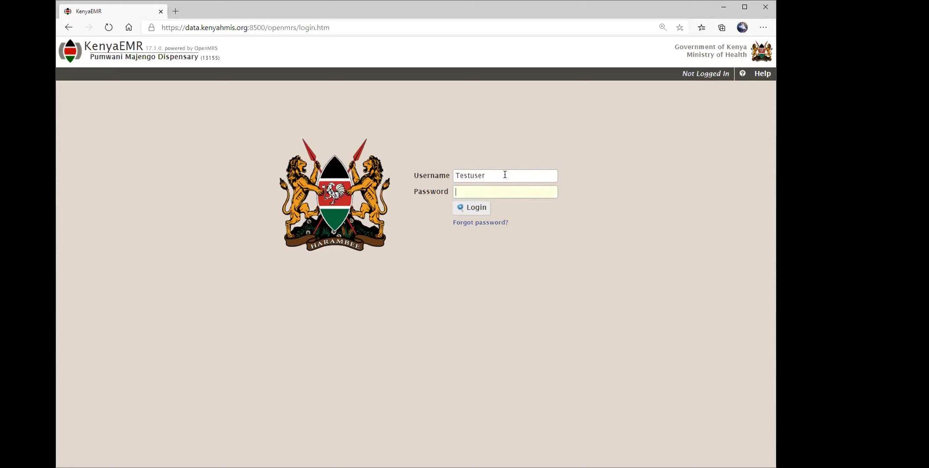
# Log in with the test account's password and wait for the Facility Dashboard to load.
pyautogui.write('Testuse')
pyautogui.click(472, 207)
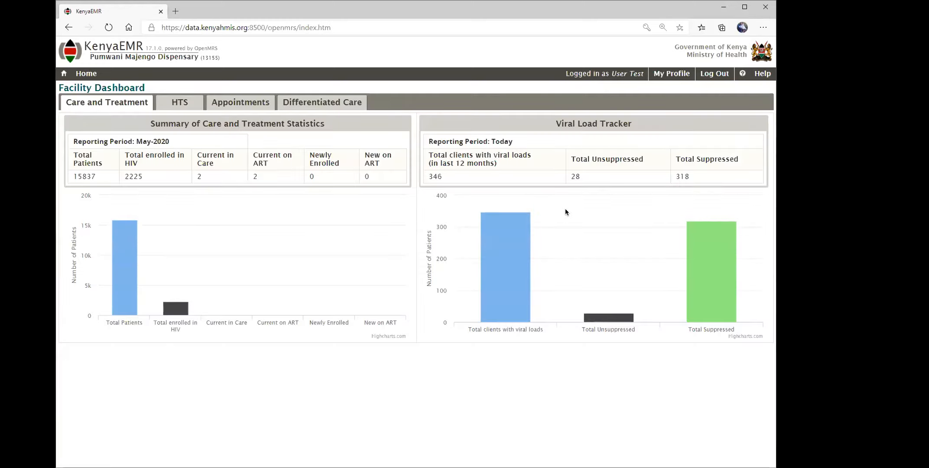
pyautogui.moveTo(608, 338)
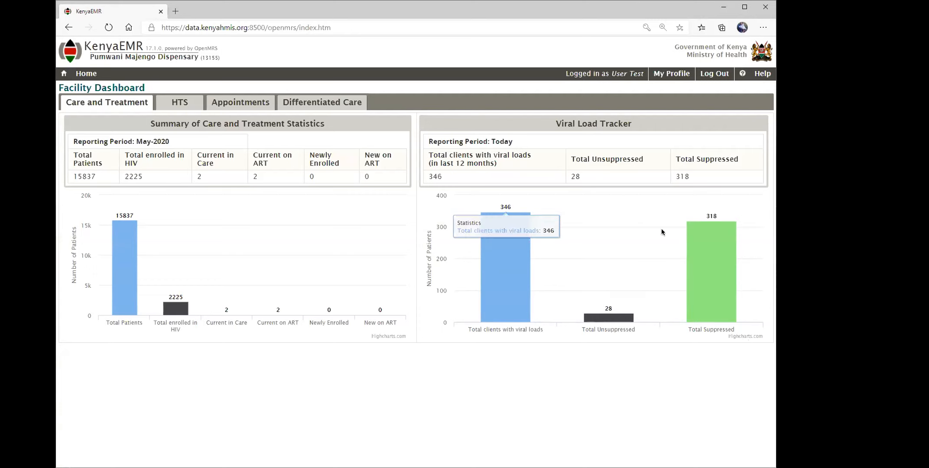
# Return to the KenyaEMR home page and open the Registration app.
pyautogui.moveTo(710, 261)
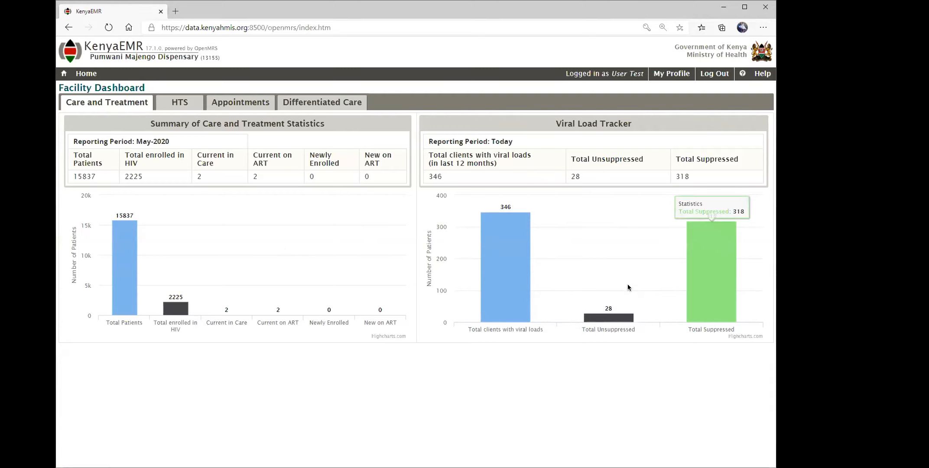
pyautogui.click(103, 74)
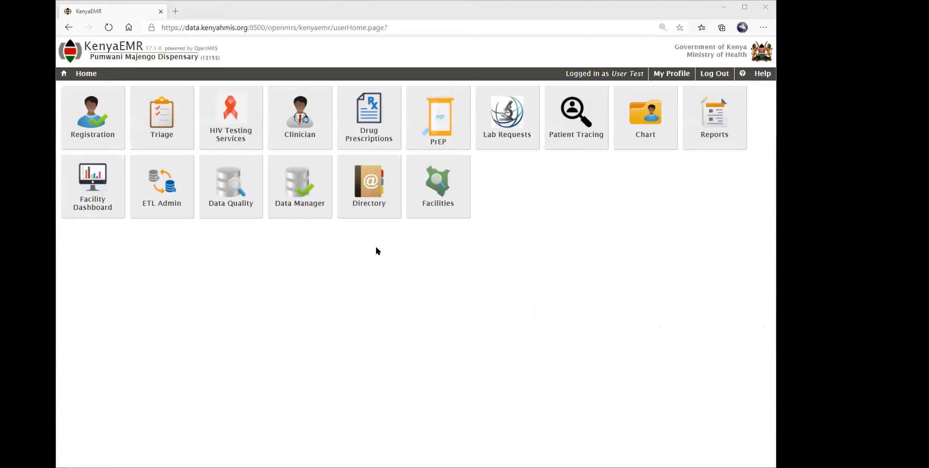
pyautogui.click(95, 132)
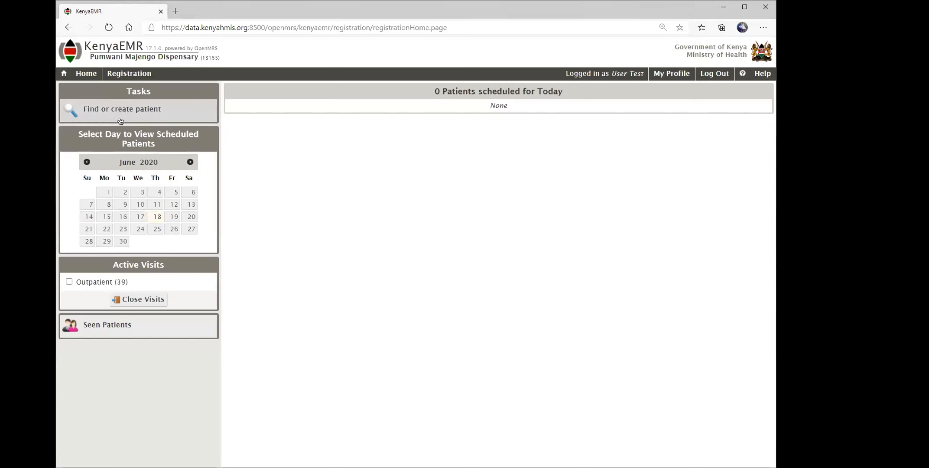
# Start a new record through Find or create patient, Create new patient, and Register new Patient.
pyautogui.click(145, 113)
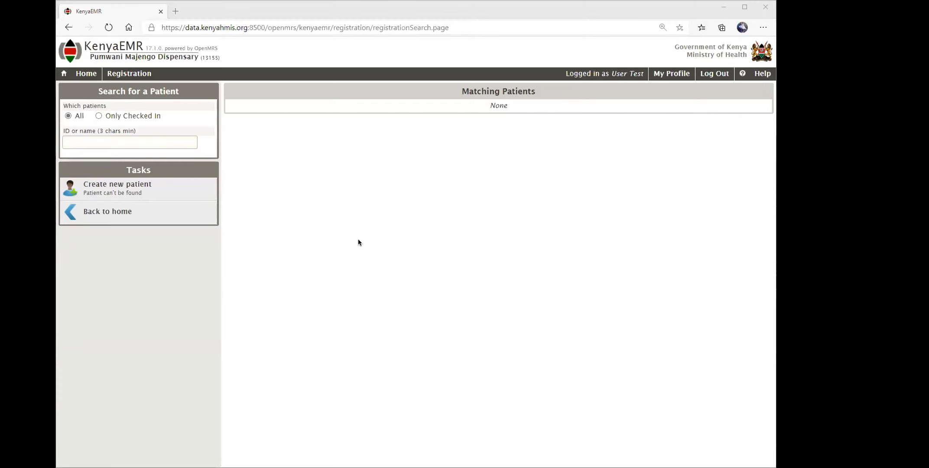
pyautogui.click(129, 192)
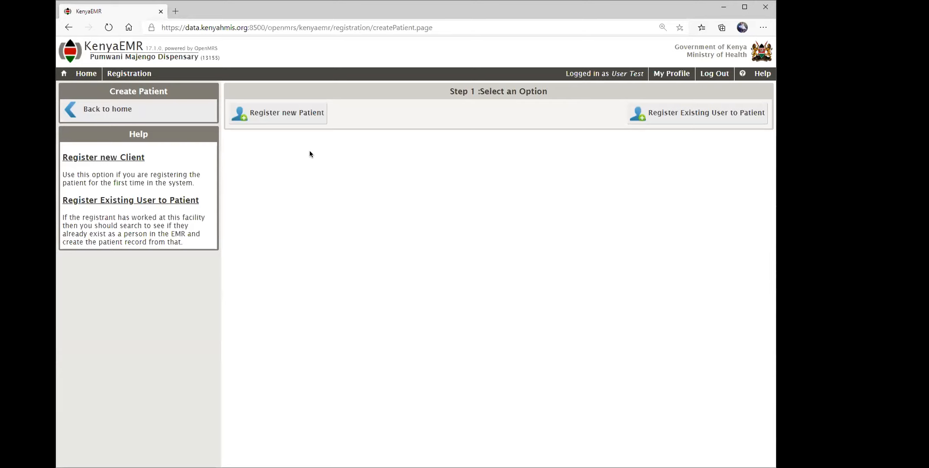
pyautogui.click(304, 121)
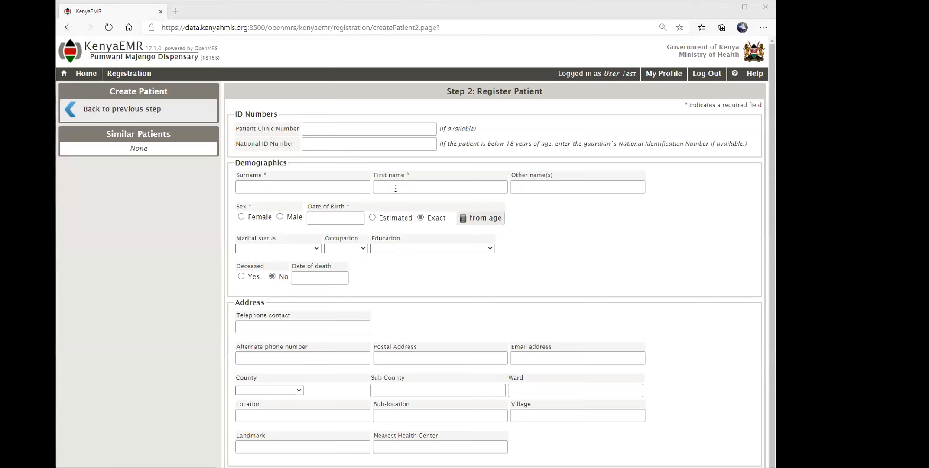
# Enter clinic number 56789, the patient's surname and first name, and set sex to Male.
pyautogui.click(375, 132)
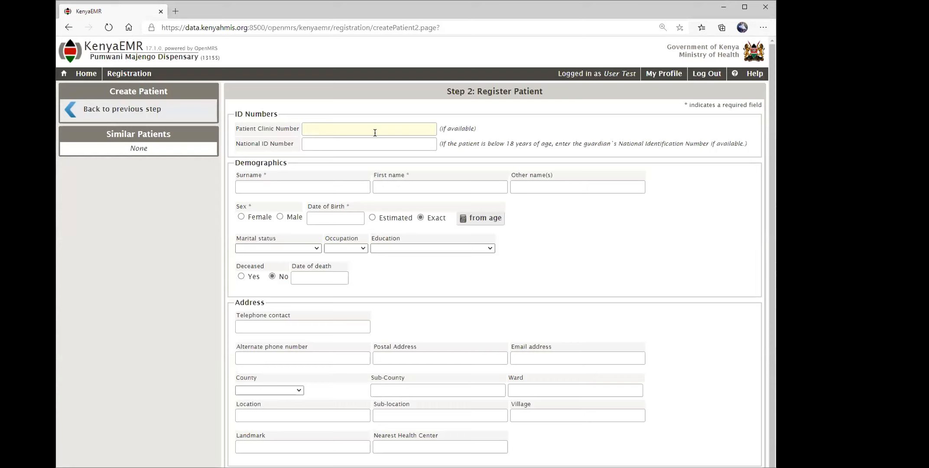
pyautogui.write('56789')
pyautogui.press('Tab')
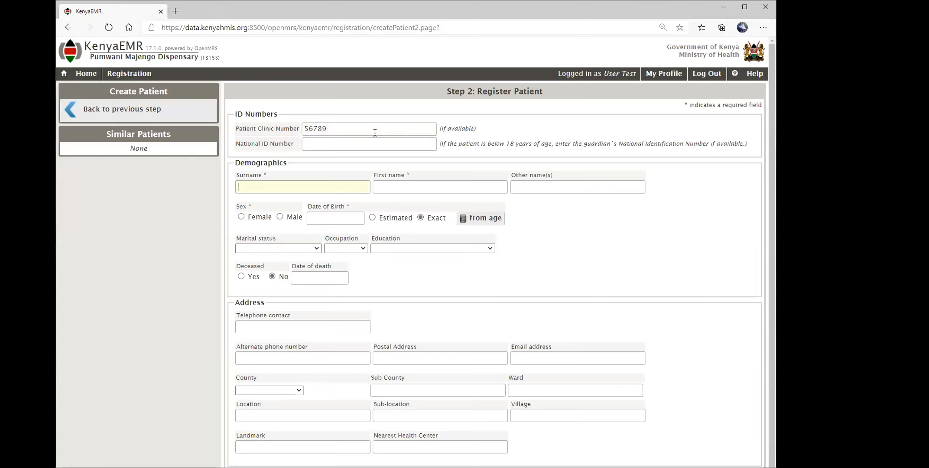
pyautogui.write('eHTS')
pyautogui.press('Tab')
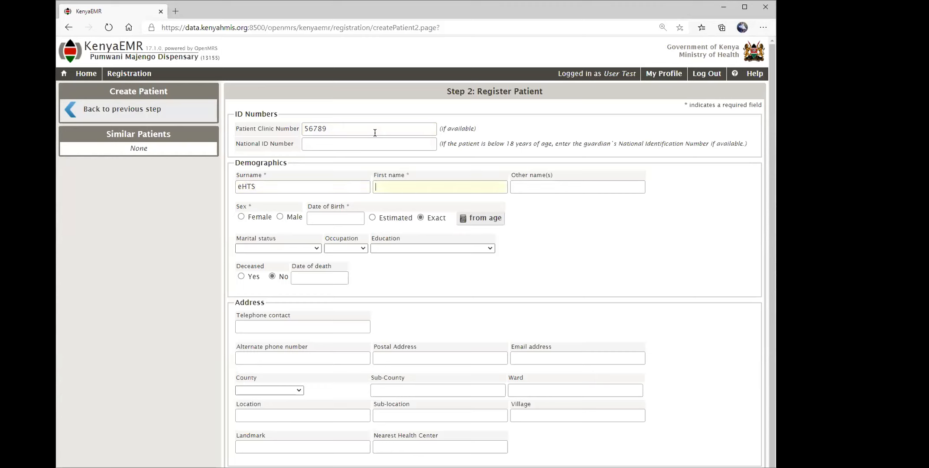
pyautogui.write('Client')
pyautogui.write('Benard')
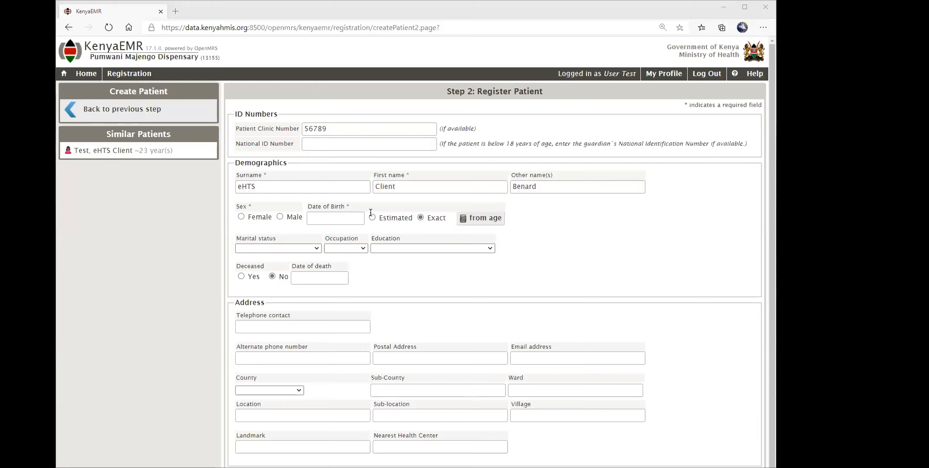
pyautogui.click(279, 217)
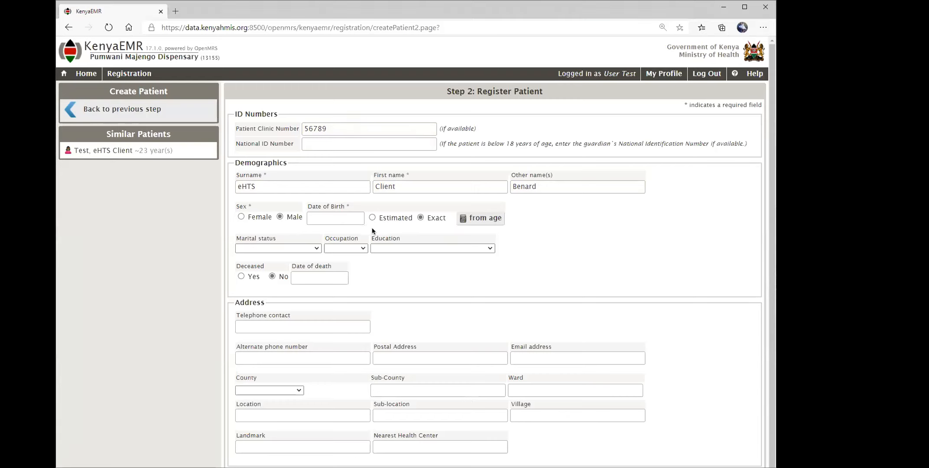
pyautogui.click(491, 222)
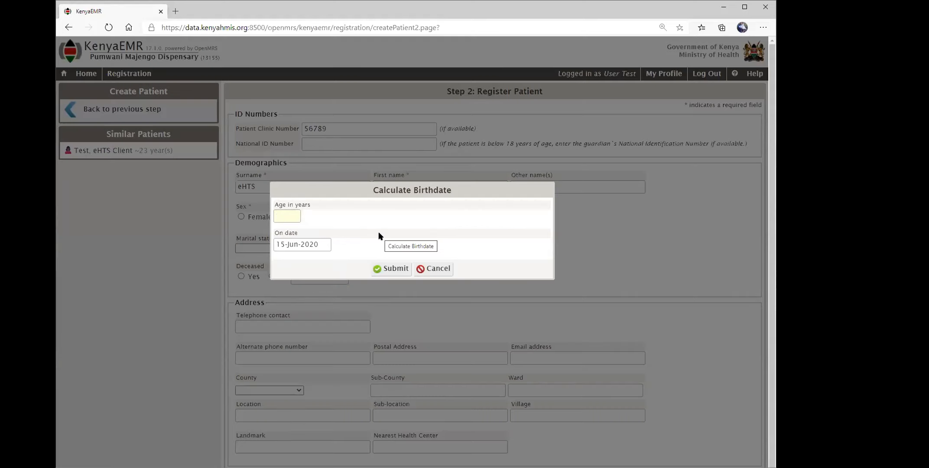
# Calculate the birth date from age 30 as of 17-Jun-2020, giving 17-Jun-1990.
pyautogui.write('30')
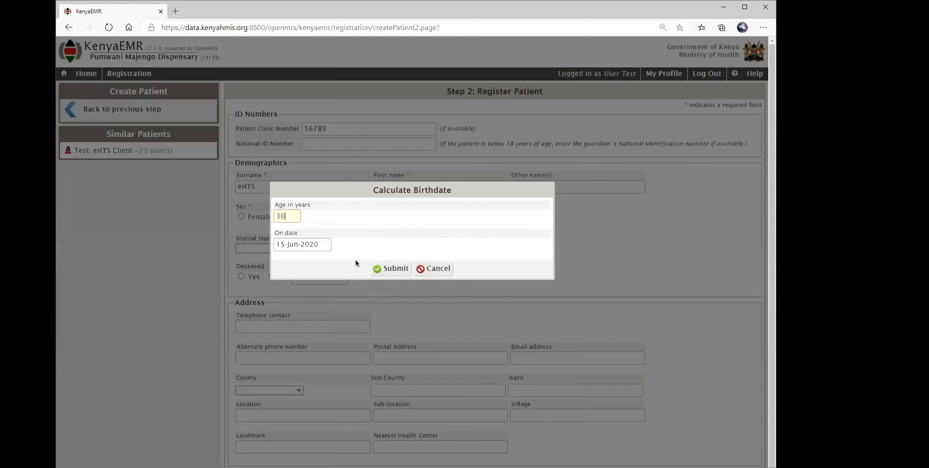
pyautogui.click(309, 244)
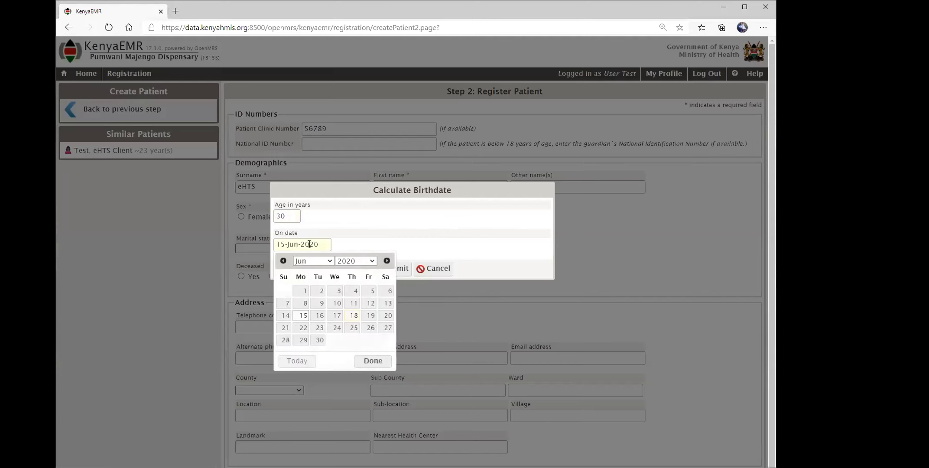
pyautogui.click(338, 316)
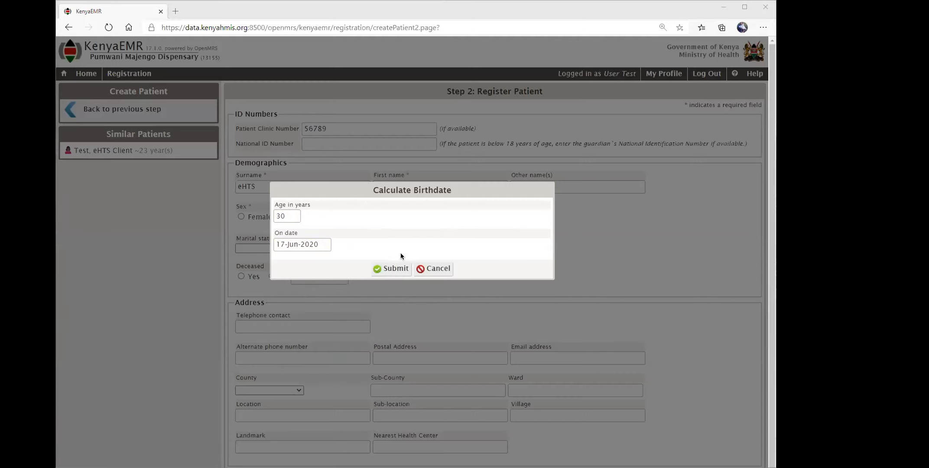
pyautogui.click(392, 269)
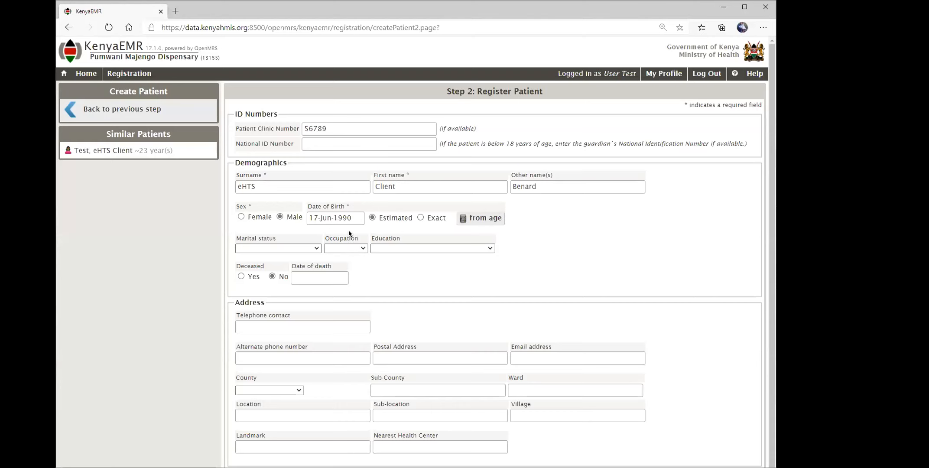
# Choose marital status Single, occupation Other, and education College, university or polytechnic.
pyautogui.scroll(-1, 349, 229)
pyautogui.click(316, 198)
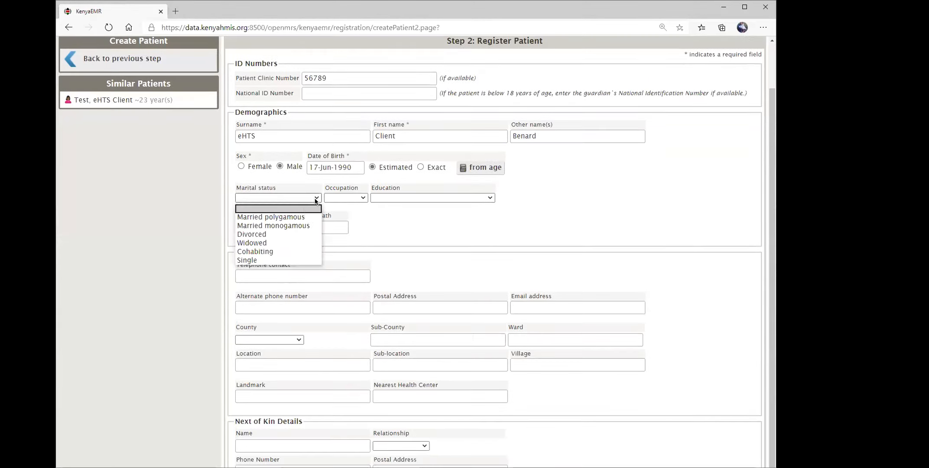
pyautogui.click(281, 260)
pyautogui.click(347, 200)
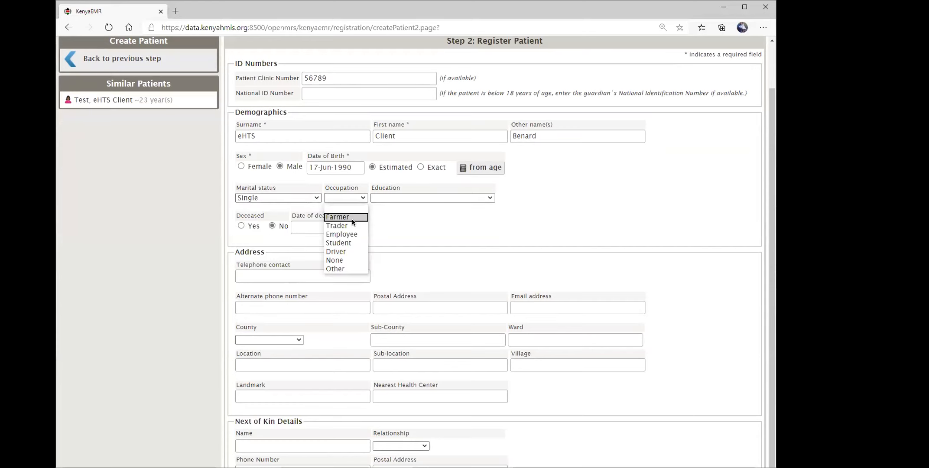
pyautogui.click(335, 268)
pyautogui.click(425, 199)
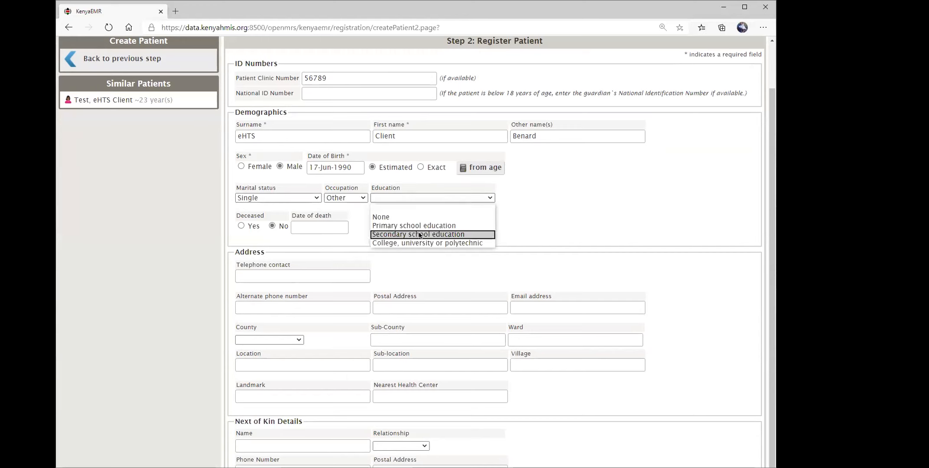
pyautogui.click(419, 235)
pyautogui.click(416, 198)
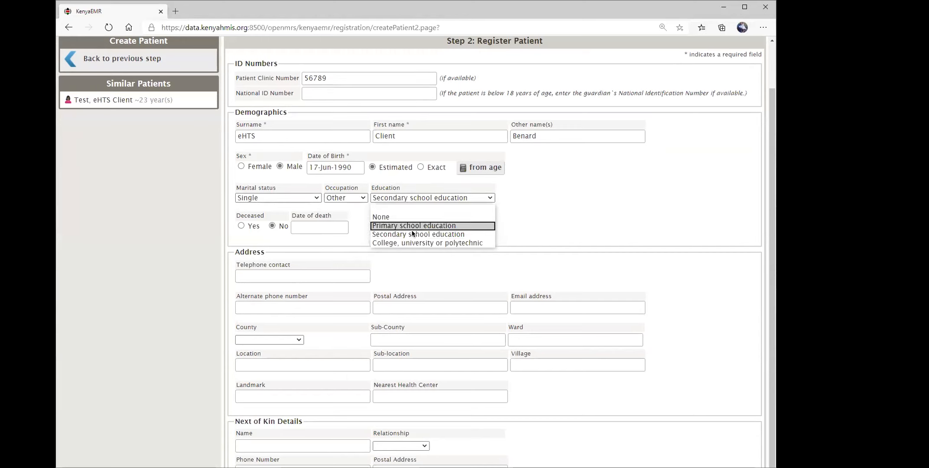
pyautogui.click(412, 242)
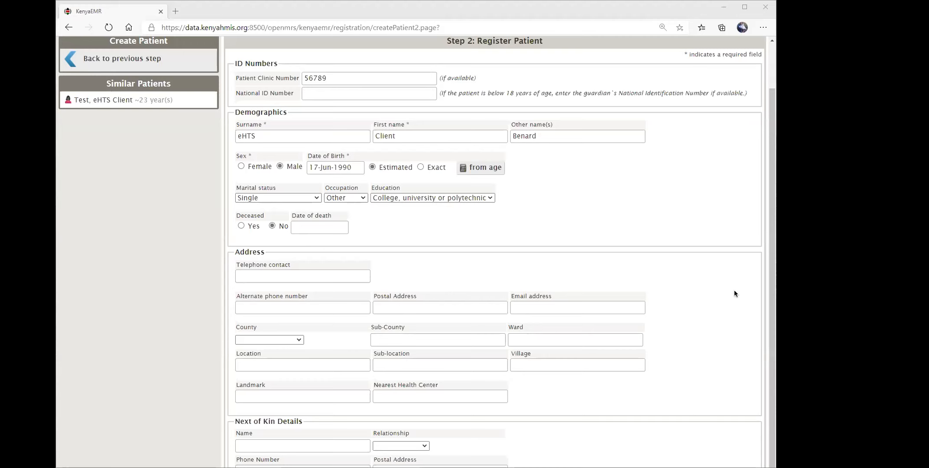
# Enter the patient's telephone contact number.
pyautogui.click(312, 281)
pyautogui.write('0')
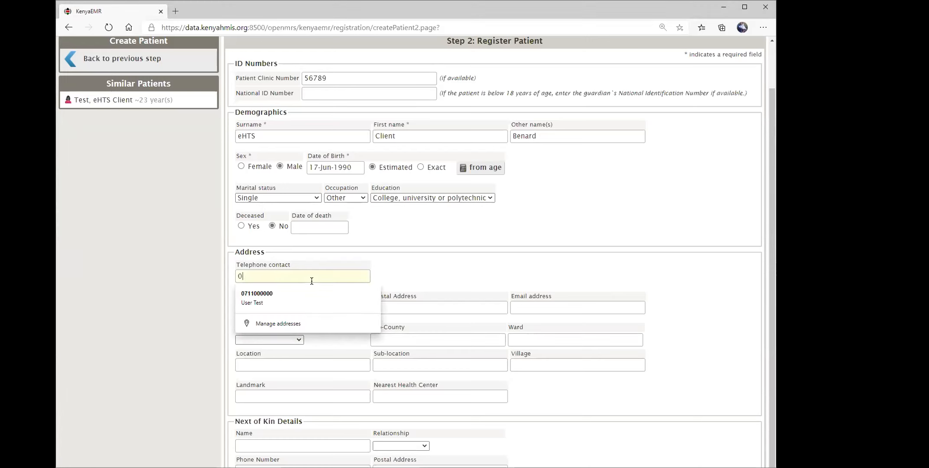
pyautogui.write('711000000')
pyautogui.press('Tab')
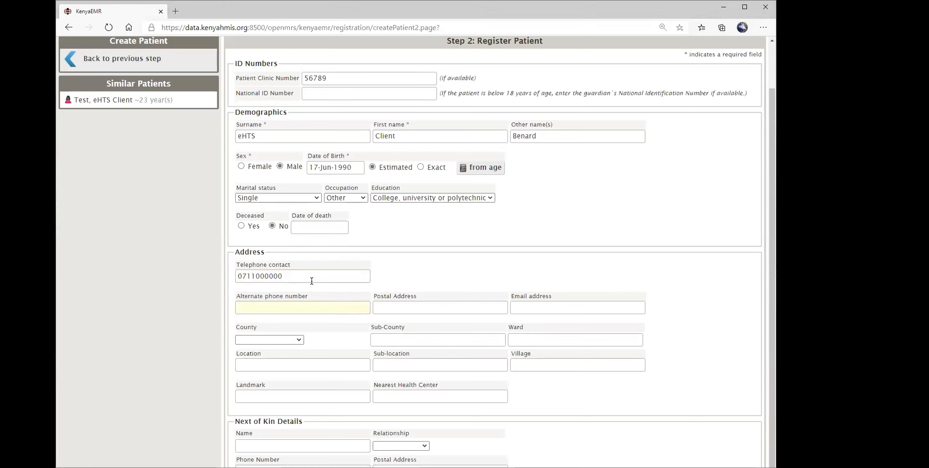
pyautogui.hotkey('alt', 'Tab')
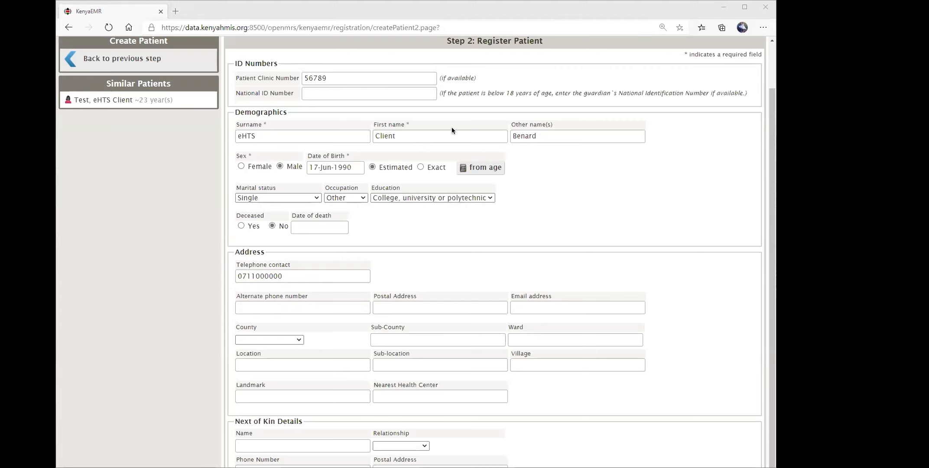
# Set county to Vihiga, and enter landmark MPESA and nearest health center Vihiga Hospital.
pyautogui.click(296, 340)
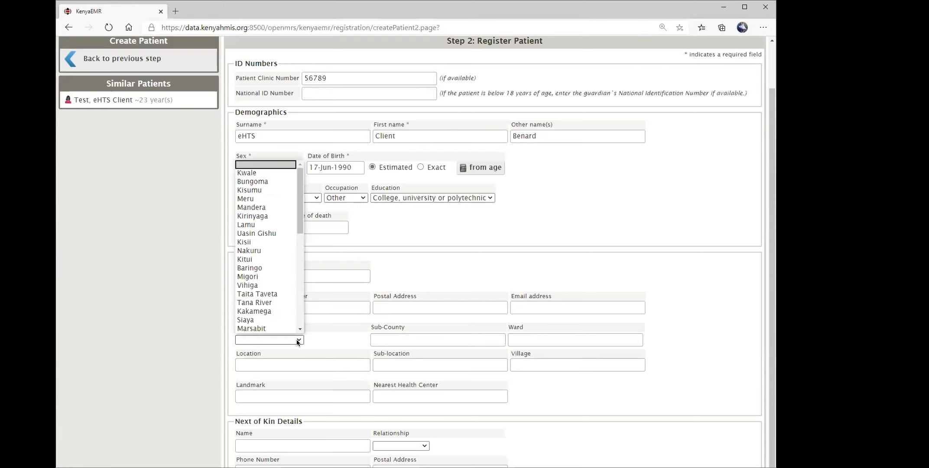
pyautogui.write('ki')
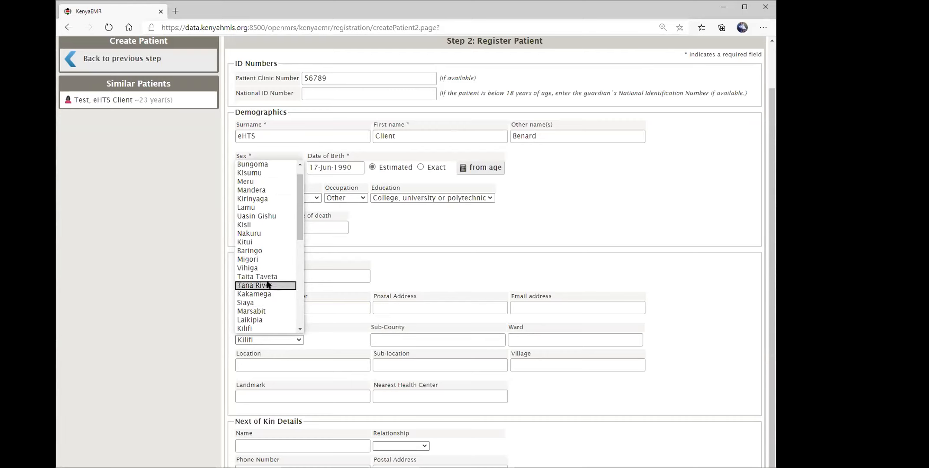
pyautogui.click(268, 269)
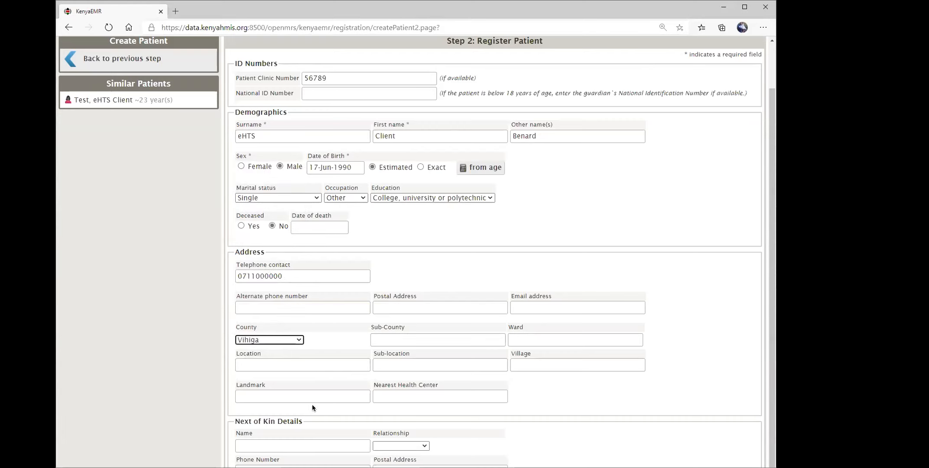
pyautogui.click(343, 394)
pyautogui.write('MPESA')
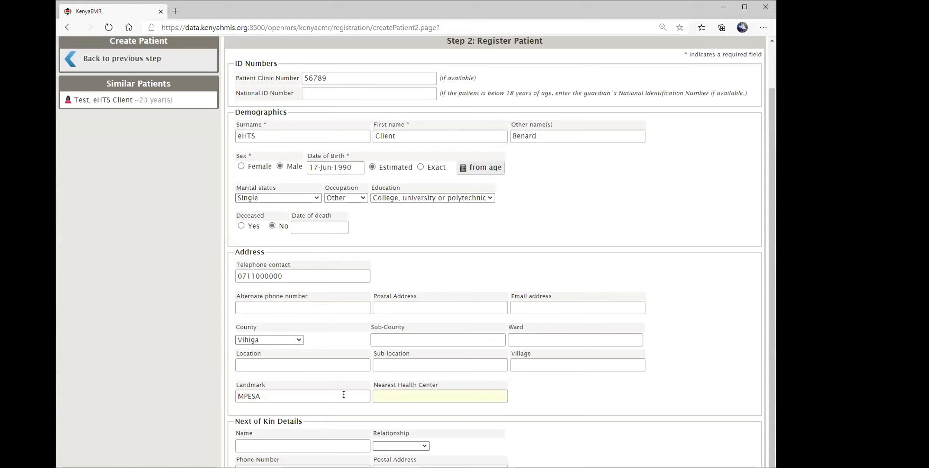
pyautogui.write('Vihiga Hospital')
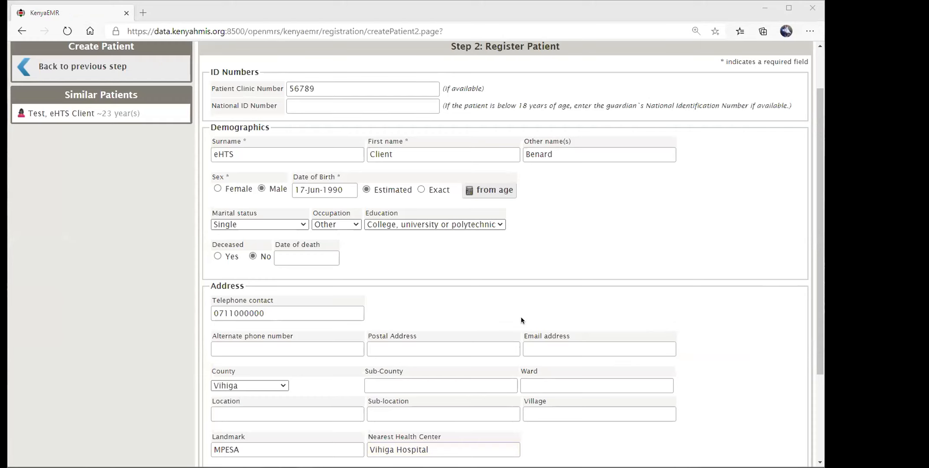
pyautogui.scroll(-3, 545, 303)
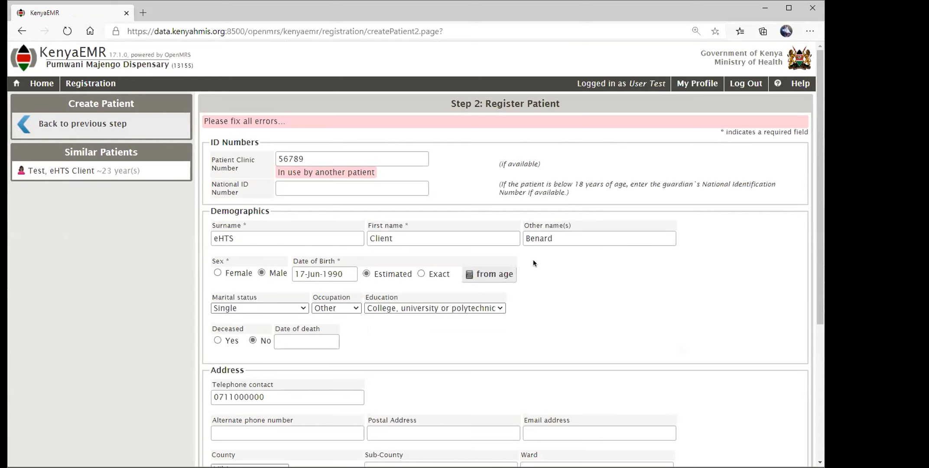
# Change the clinic number to 56780, create the patient, and go back to Home.
pyautogui.click(309, 156)
pyautogui.press('BackSpace')
pyautogui.write('0')
pyautogui.scroll(-5, 537, 308)
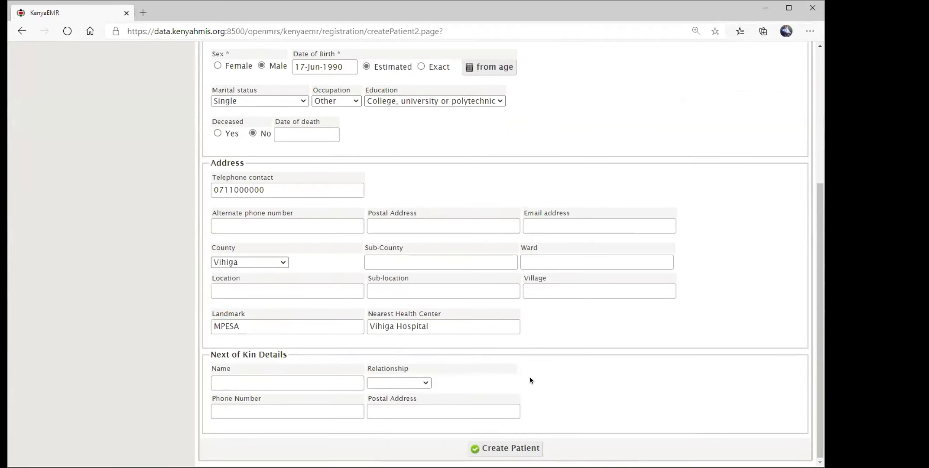
pyautogui.click(513, 446)
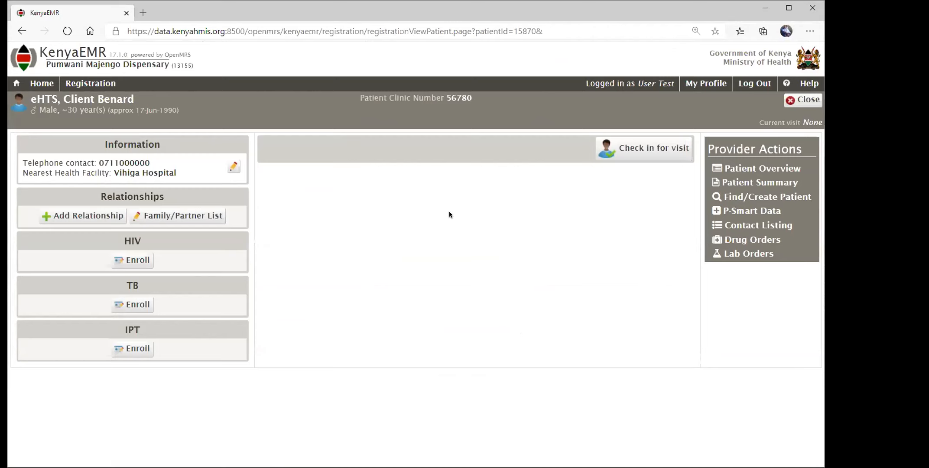
pyautogui.click(44, 86)
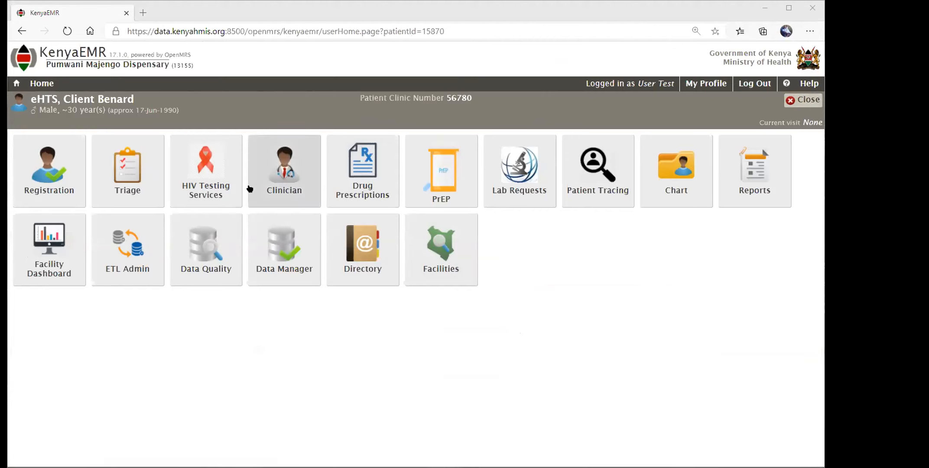
# Open the HIV Testing Services app for the newly registered client.
pyautogui.click(212, 177)
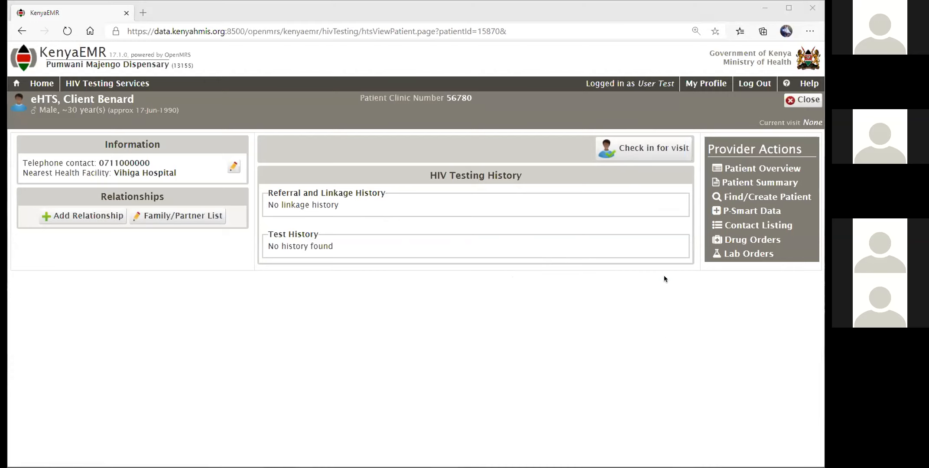
# Check the client in for a visit starting 17-Jun-2020.
pyautogui.click(642, 149)
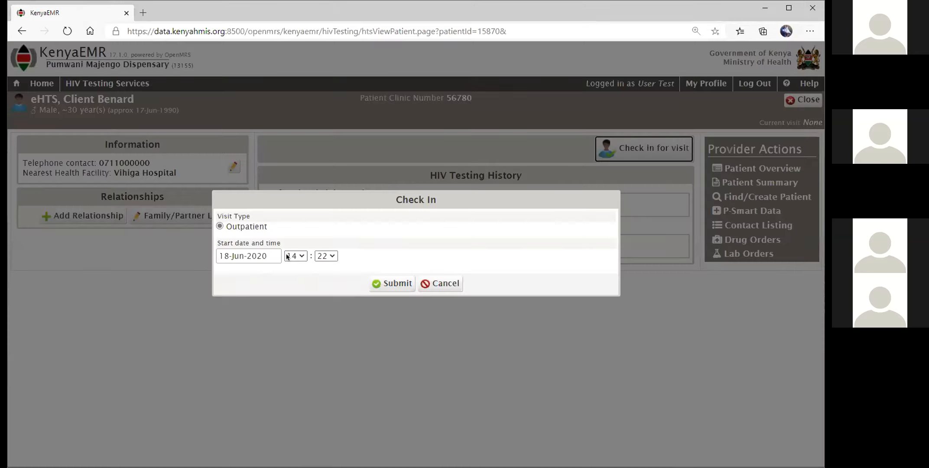
pyautogui.click(237, 255)
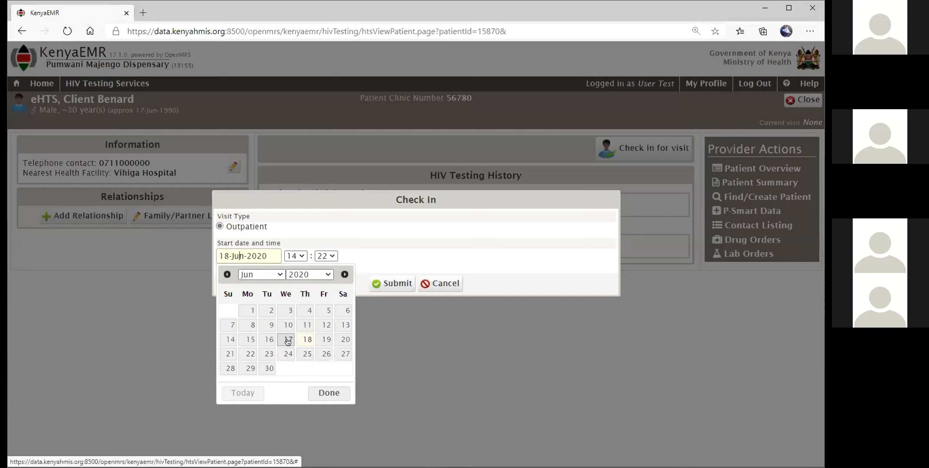
pyautogui.click(288, 341)
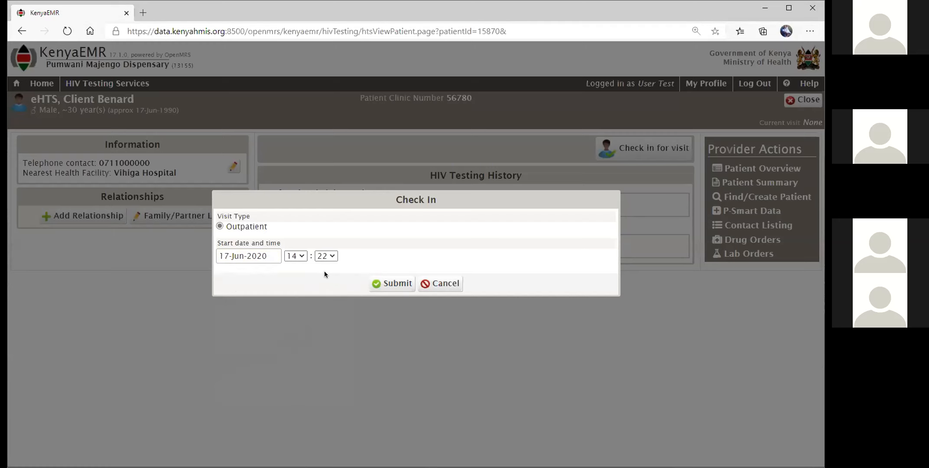
pyautogui.click(398, 287)
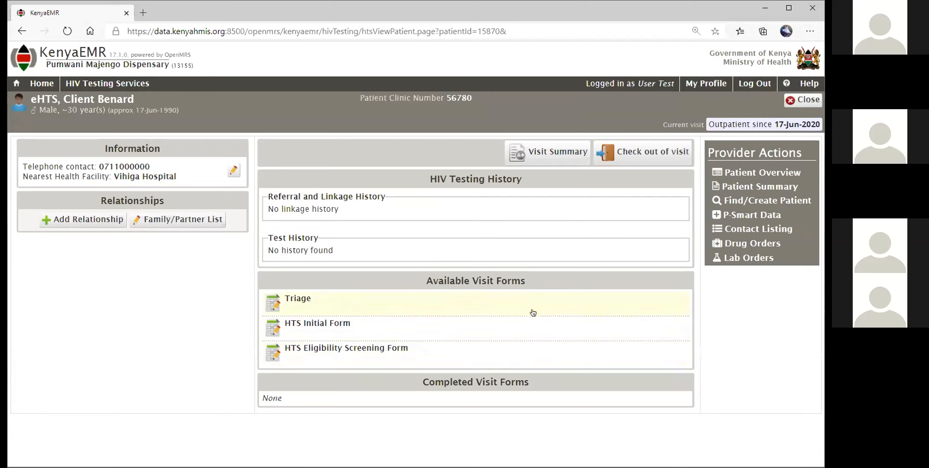
# Open the visit's Triage form and enter 'HTS services' as the reason for visit.
pyautogui.click(375, 307)
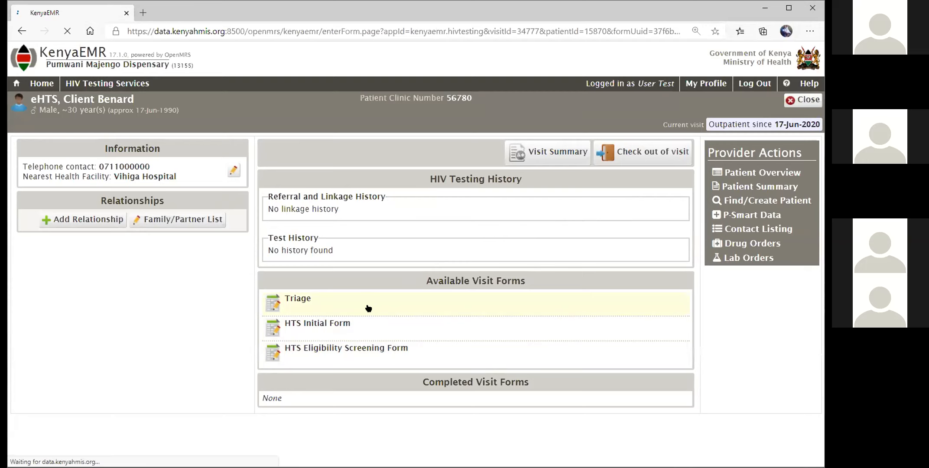
pyautogui.click(184, 220)
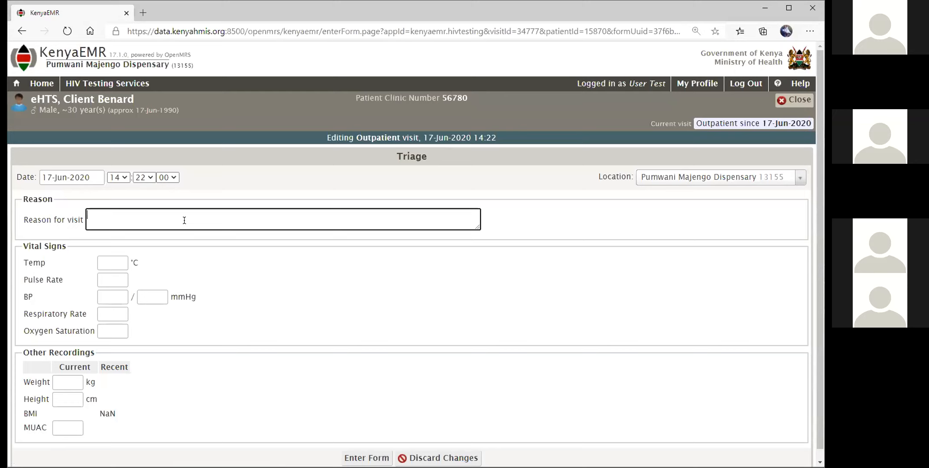
pyautogui.write('HTS services')
pyautogui.press('Tab')
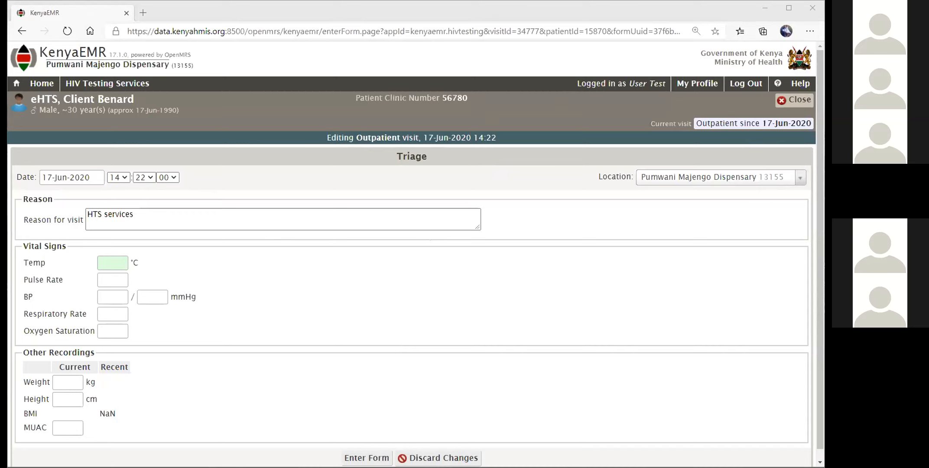
# Enter temperature 32, pulse 89, blood pressure 128/90 and respiratory rate 90.
pyautogui.click(119, 266)
pyautogui.write('32')
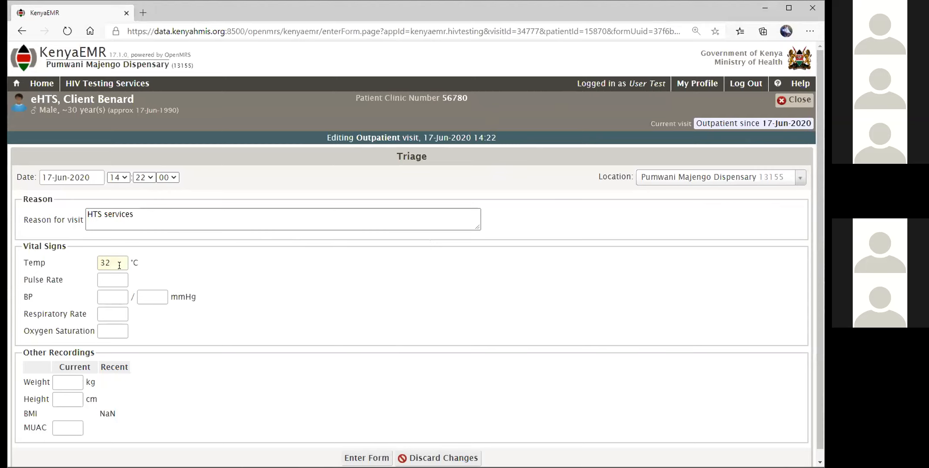
pyautogui.press('Tab')
pyautogui.write('89')
pyautogui.press('Tab')
pyautogui.write('128')
pyautogui.press('Tab')
pyautogui.write('90')
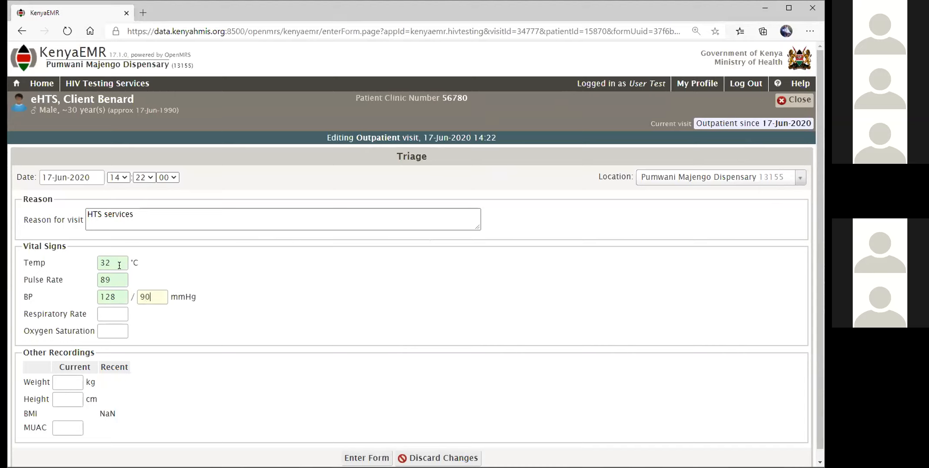
pyautogui.press('Tab')
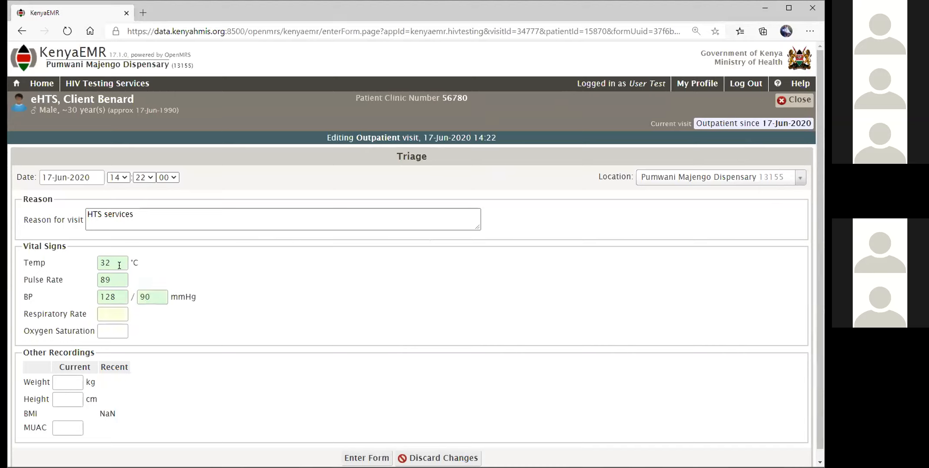
pyautogui.write('90')
pyautogui.press('Tab')
pyautogui.write('90')
pyautogui.press('Tab')
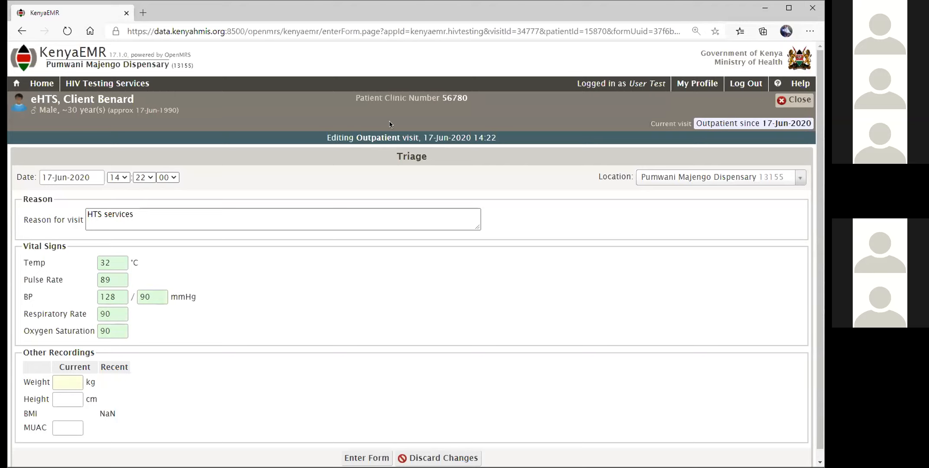
# Enter weight 70 and height 172, then save the Triage form.
pyautogui.click(72, 384)
pyautogui.write('70')
pyautogui.click(78, 398)
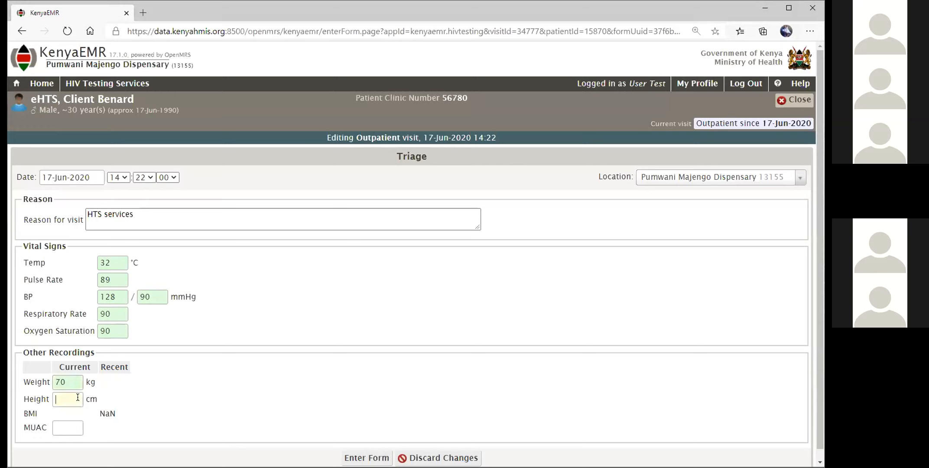
pyautogui.write('172')
pyautogui.press('Tab')
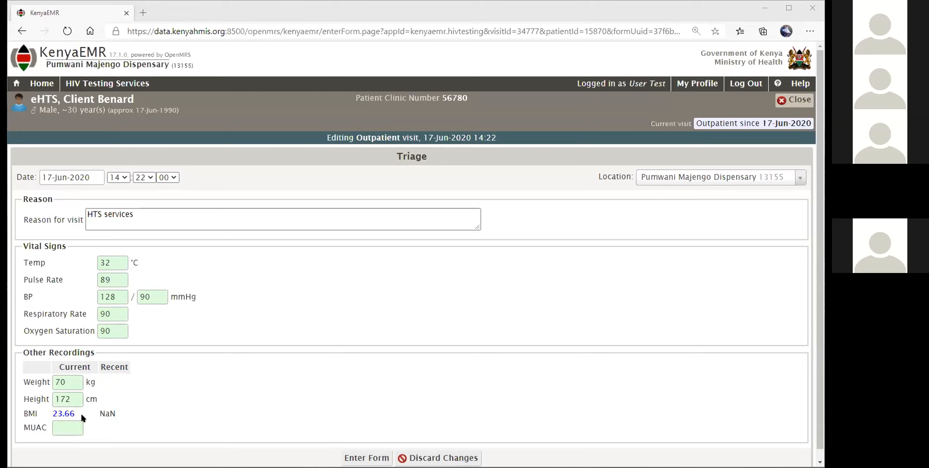
pyautogui.scroll(-1, 159, 389)
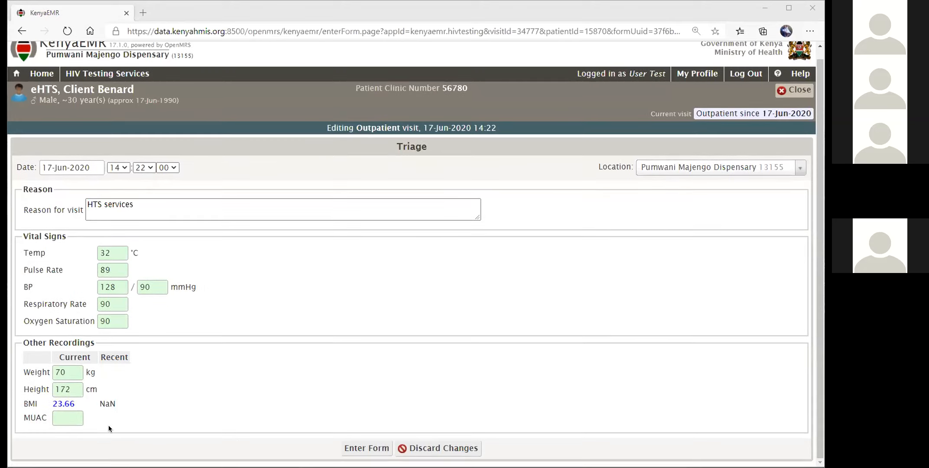
pyautogui.click(369, 449)
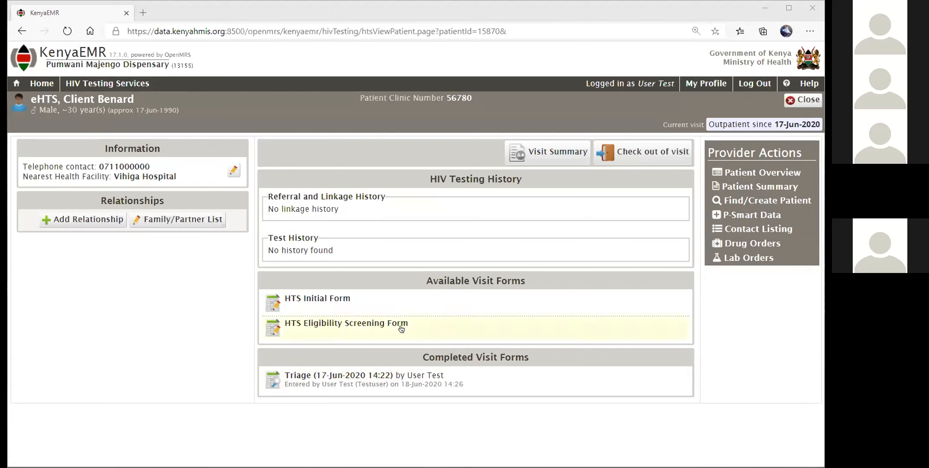
# Open the HTS Eligibility Screening Form for the 17-Jun-2020 outpatient visit.
pyautogui.click(358, 328)
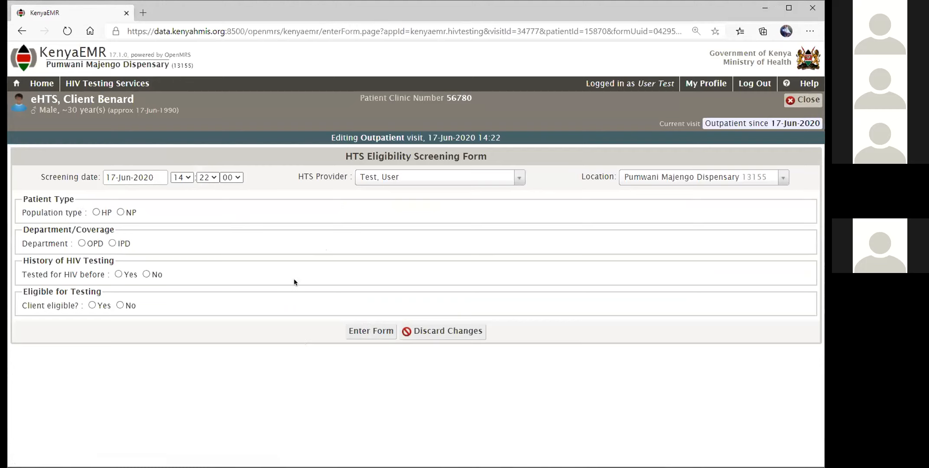
# Record population HP, department OPD, never tested before, and save the screening form.
pyautogui.hotkey('ctrl', '+')
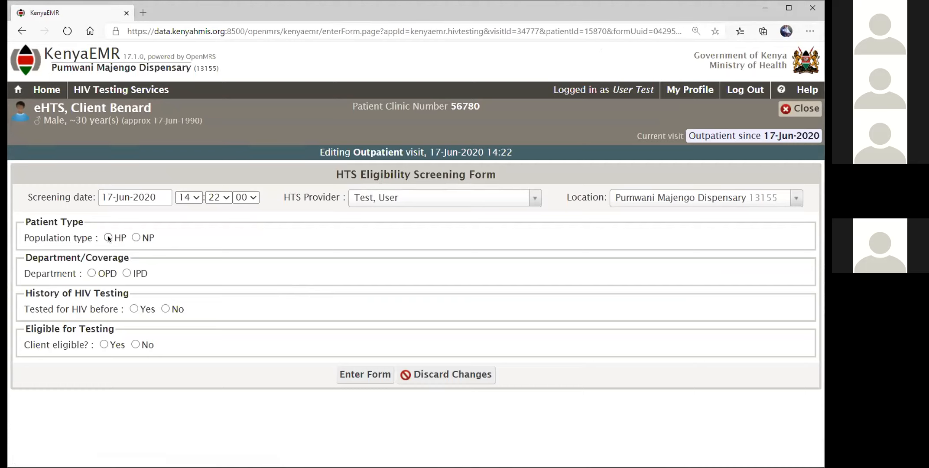
pyautogui.click(108, 237)
pyautogui.click(92, 273)
pyautogui.click(165, 309)
pyautogui.click(351, 375)
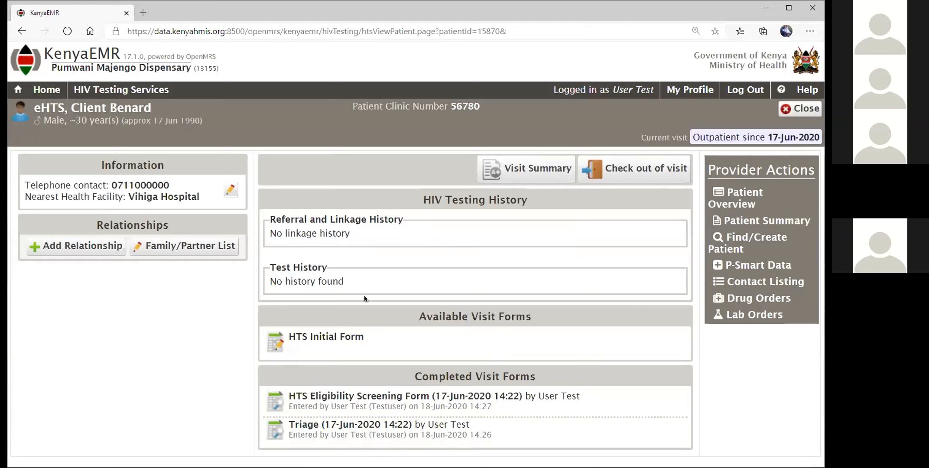
# Open the HTS Initial Form and set date 17-Jun-2020, General Population, and no disability.
pyautogui.click(353, 350)
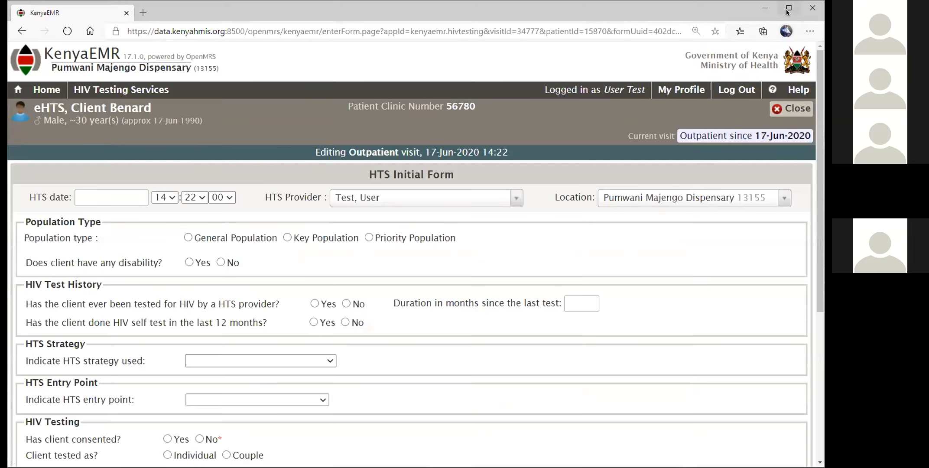
pyautogui.click(783, 14)
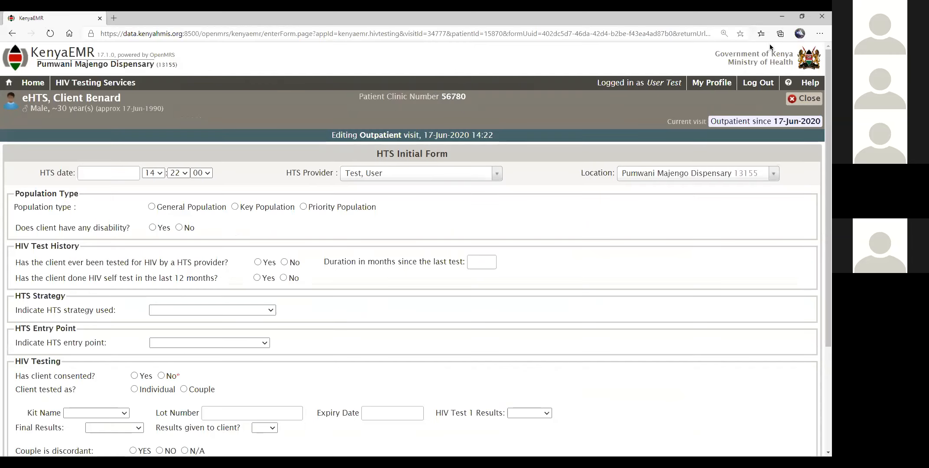
pyautogui.click(802, 18)
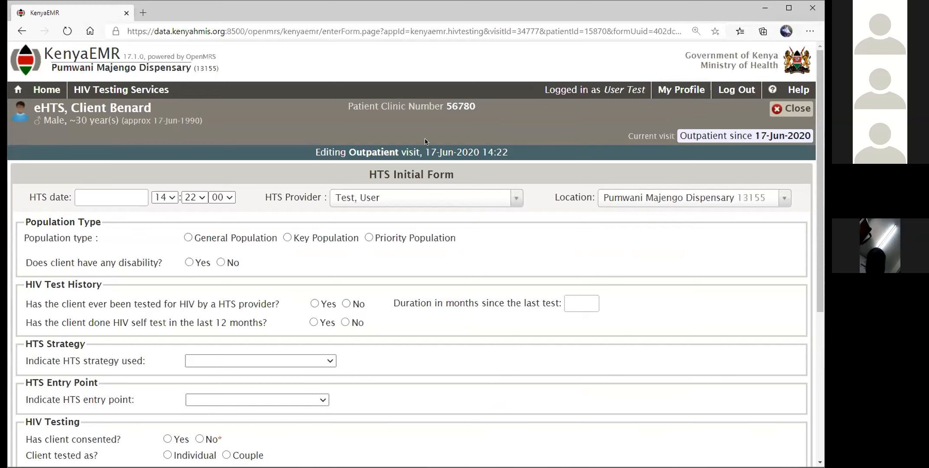
pyautogui.click(129, 207)
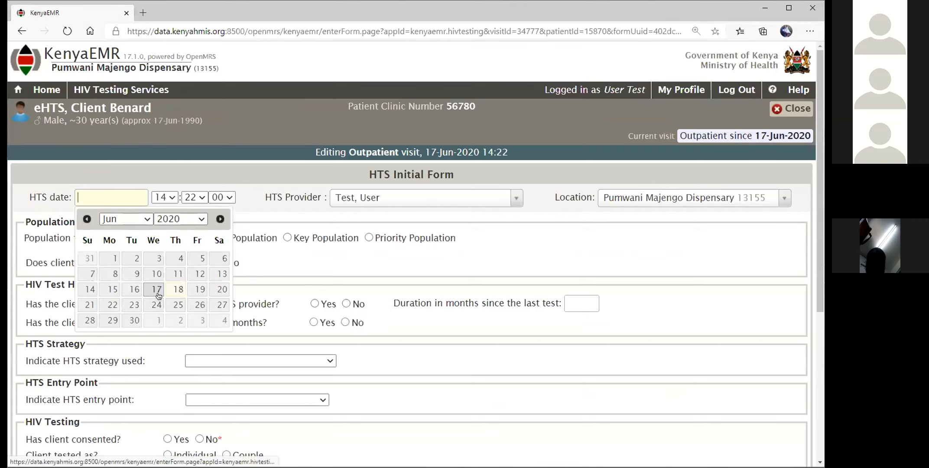
pyautogui.click(156, 290)
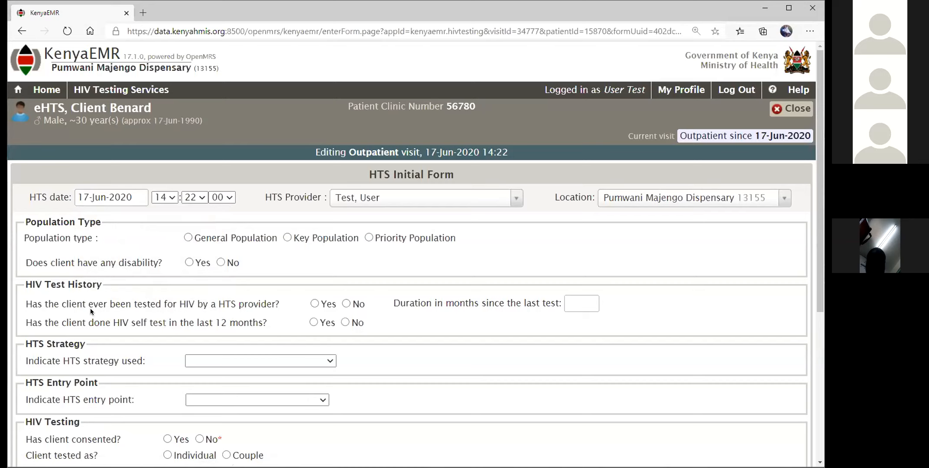
pyautogui.click(188, 238)
pyautogui.click(207, 264)
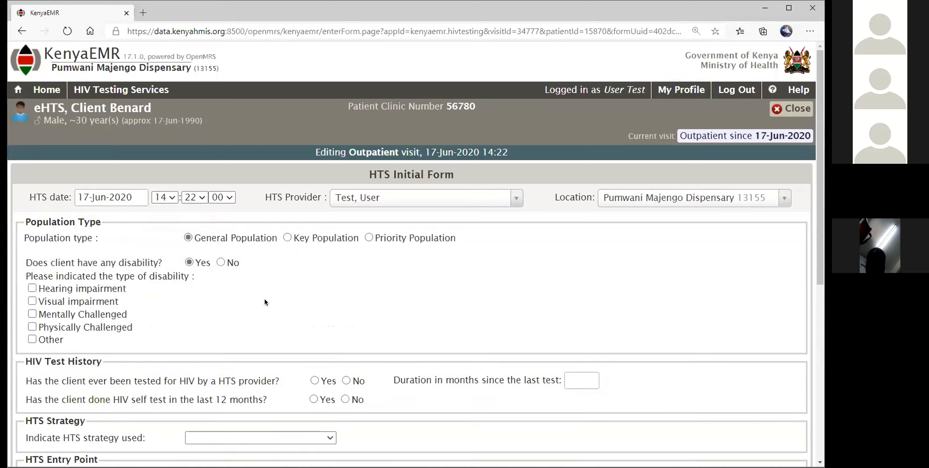
pyautogui.click(222, 263)
pyautogui.scroll(-4, 301, 278)
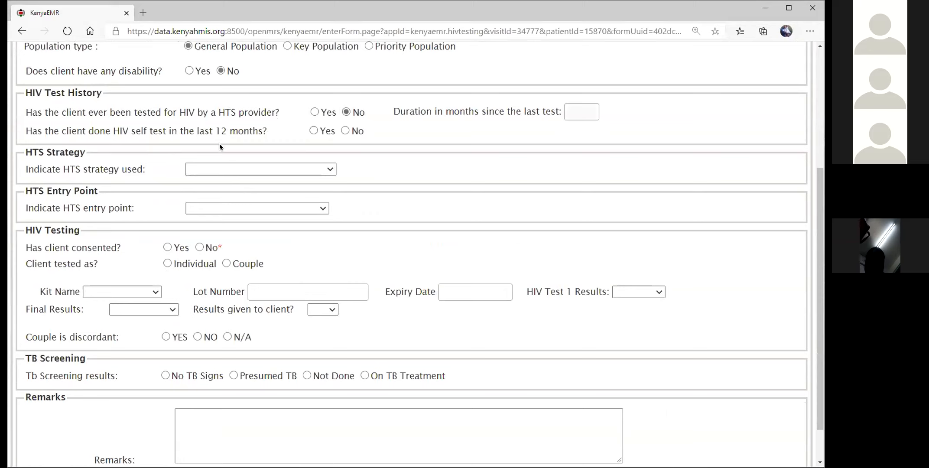
# Answer No to self-testing and set strategy Integrated VCT Center with VCT entry point.
pyautogui.click(346, 131)
pyautogui.click(327, 169)
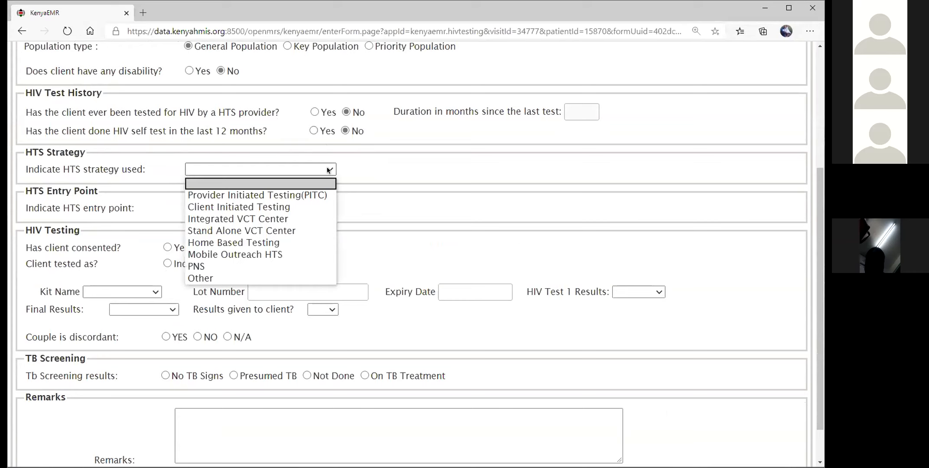
pyautogui.click(311, 216)
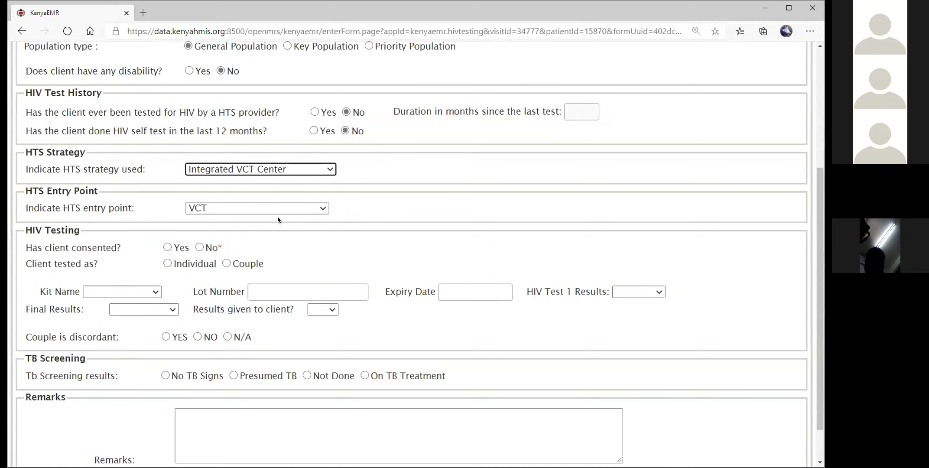
pyautogui.click(321, 209)
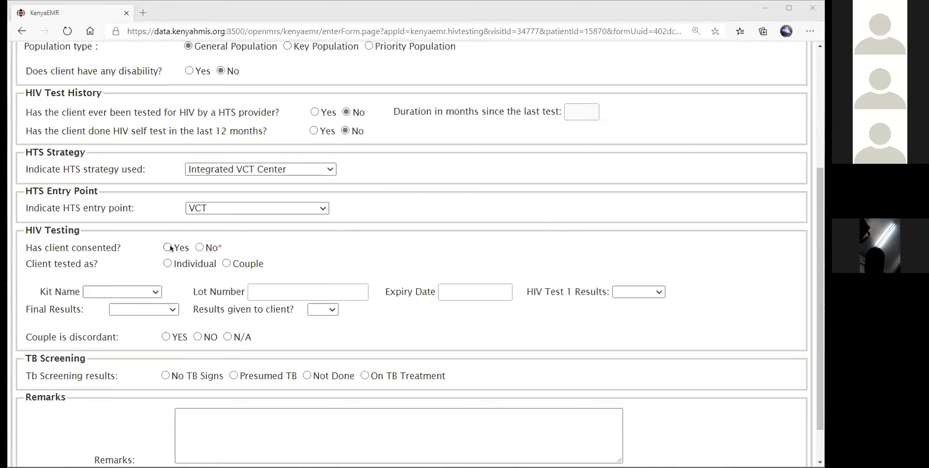
# Record that the client consented to testing and was tested individually.
pyautogui.click(200, 247)
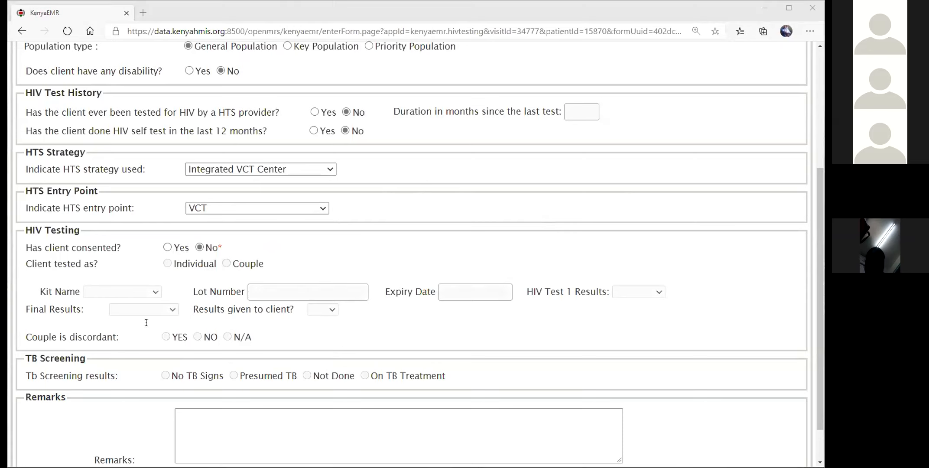
pyautogui.click(167, 247)
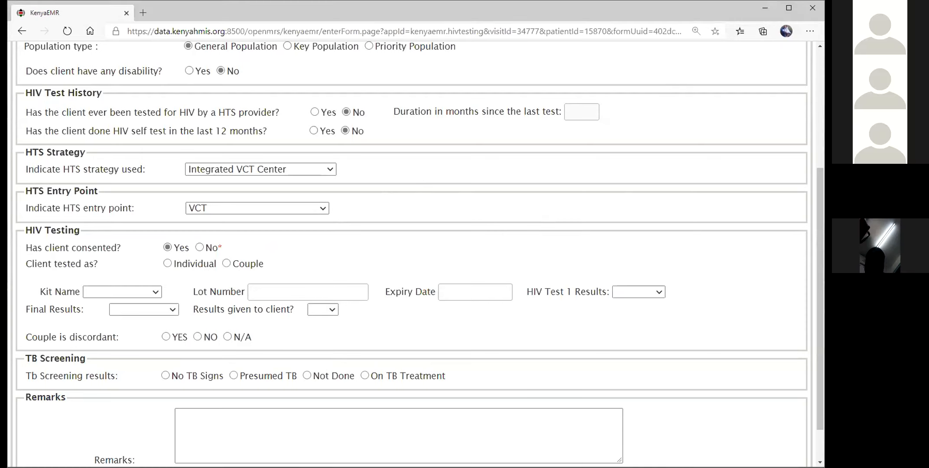
pyautogui.click(168, 263)
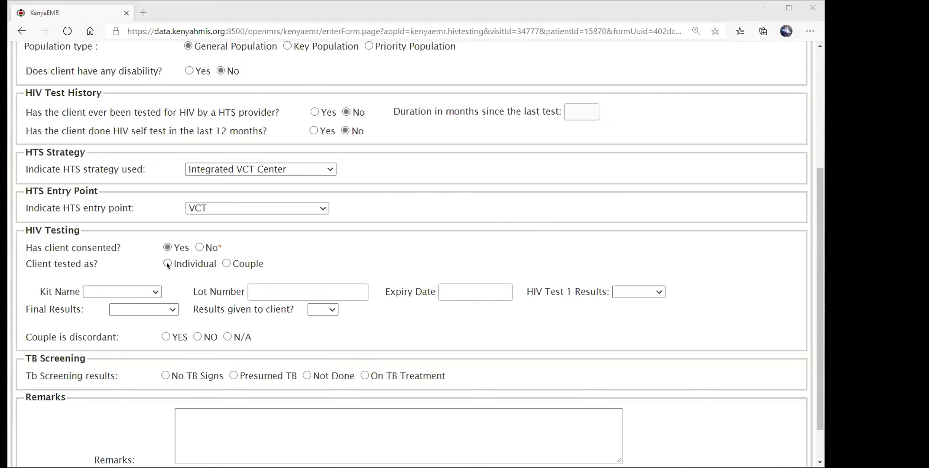
# Add the Determine kit with lot 4225552, expiry 19-Nov-2020, and a Positive result.
pyautogui.click(156, 293)
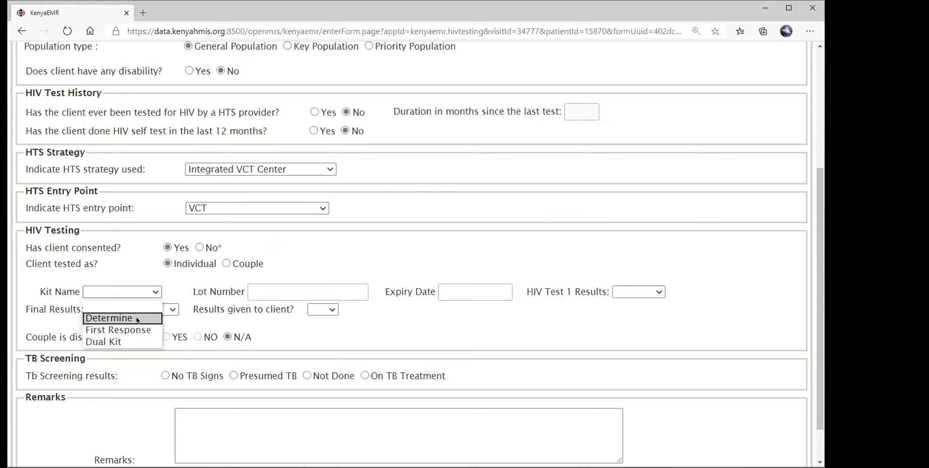
pyautogui.click(137, 319)
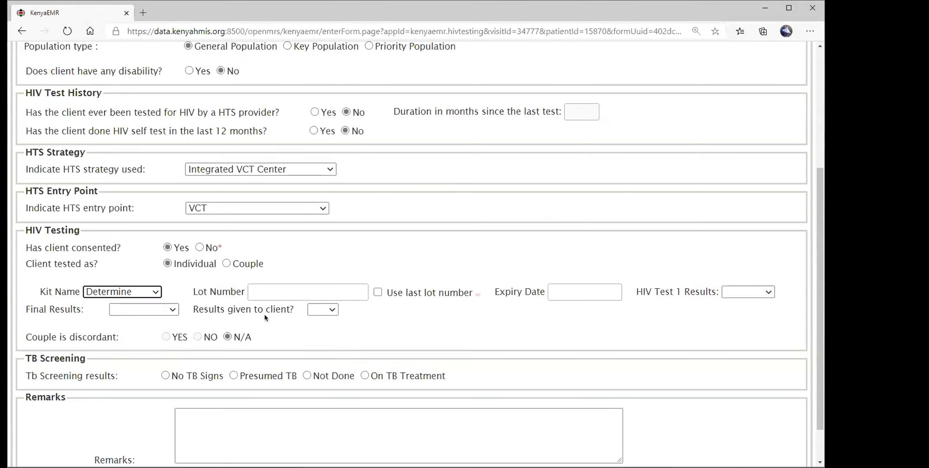
pyautogui.click(312, 289)
pyautogui.write('42')
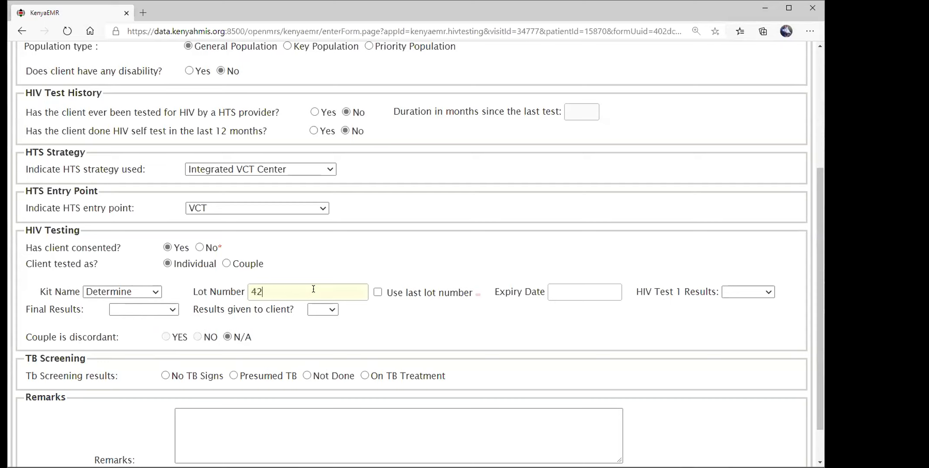
pyautogui.write('25552')
pyautogui.click(559, 289)
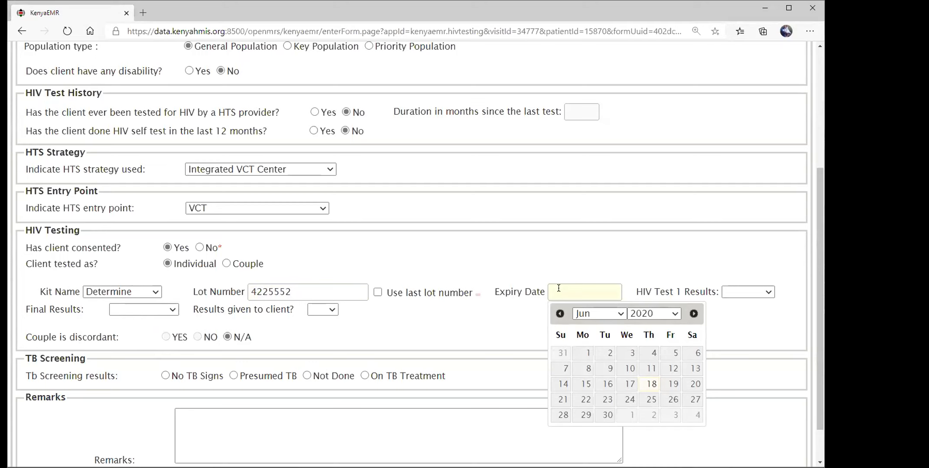
pyautogui.click(693, 314)
pyautogui.click(694, 314)
pyautogui.click(693, 314)
pyautogui.click(694, 315)
pyautogui.click(693, 314)
pyautogui.click(651, 385)
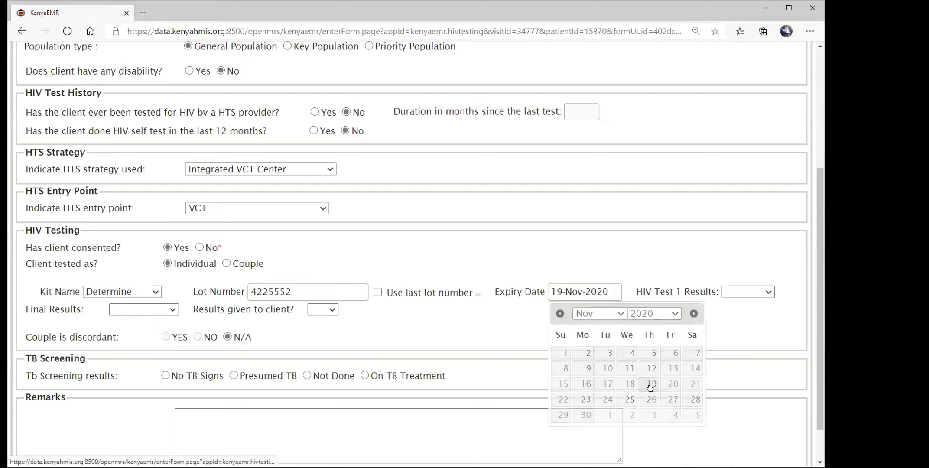
pyautogui.click(768, 293)
pyautogui.click(761, 317)
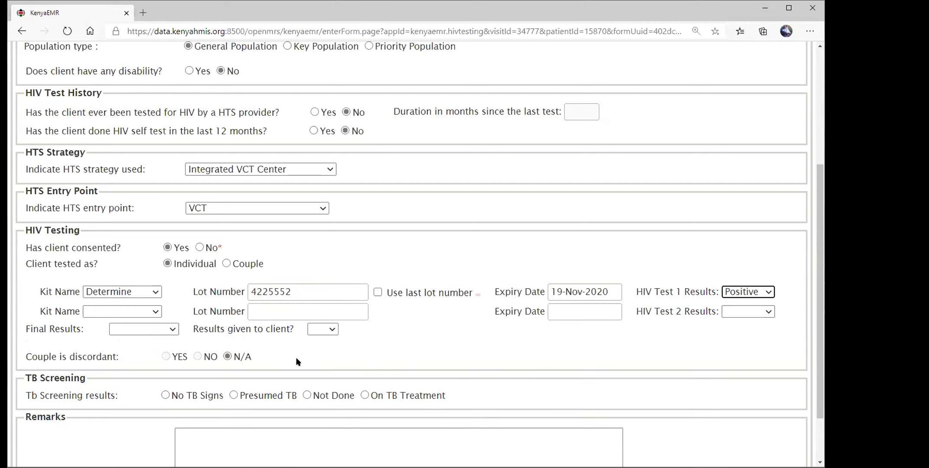
# Add the First Response kit with lot 6336363, expiry 18-Nov-2020, and a Positive result.
pyautogui.click(155, 312)
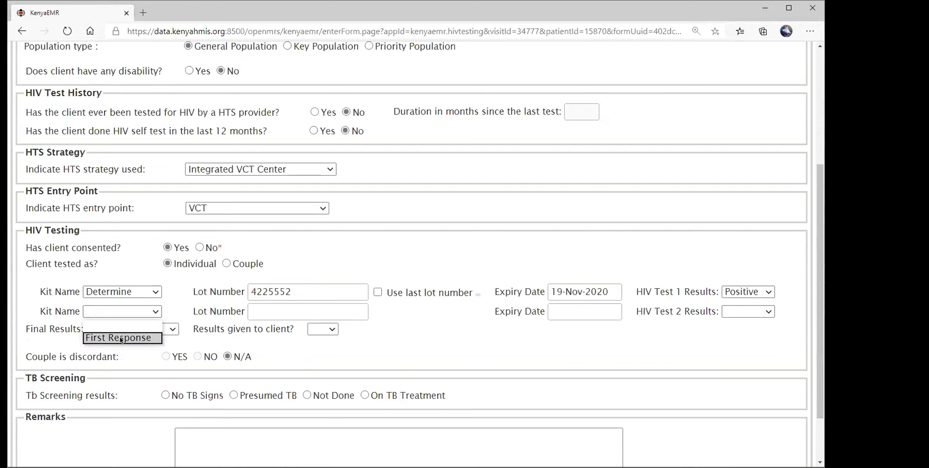
pyautogui.click(121, 339)
pyautogui.click(323, 312)
pyautogui.write('6336363')
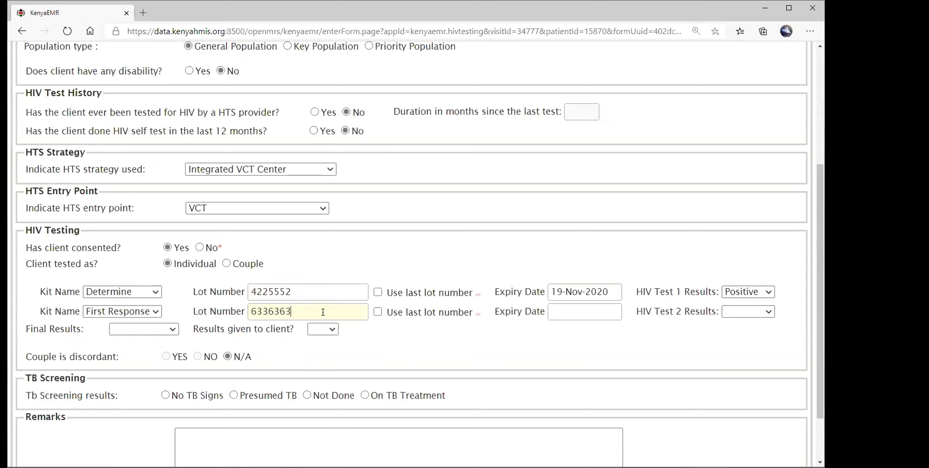
pyautogui.click(598, 313)
pyautogui.click(694, 333)
pyautogui.click(693, 333)
pyautogui.click(694, 333)
pyautogui.click(693, 333)
pyautogui.click(693, 333)
pyautogui.click(629, 403)
pyautogui.click(765, 313)
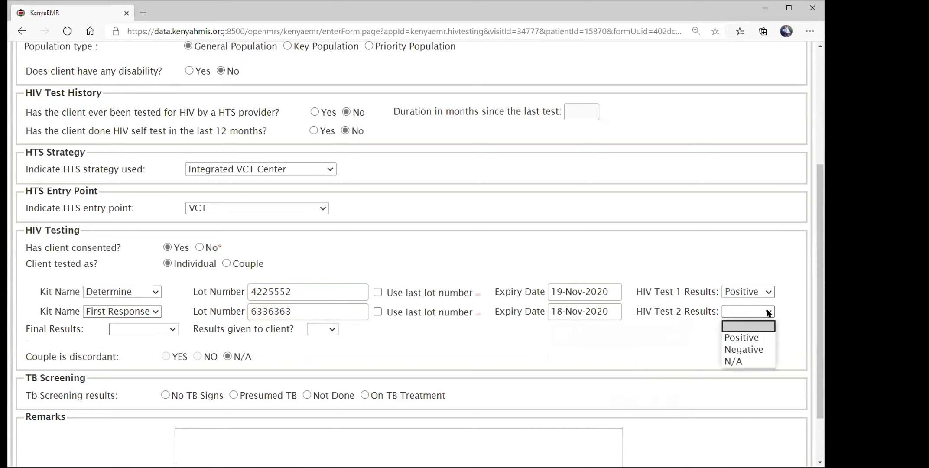
pyautogui.click(756, 338)
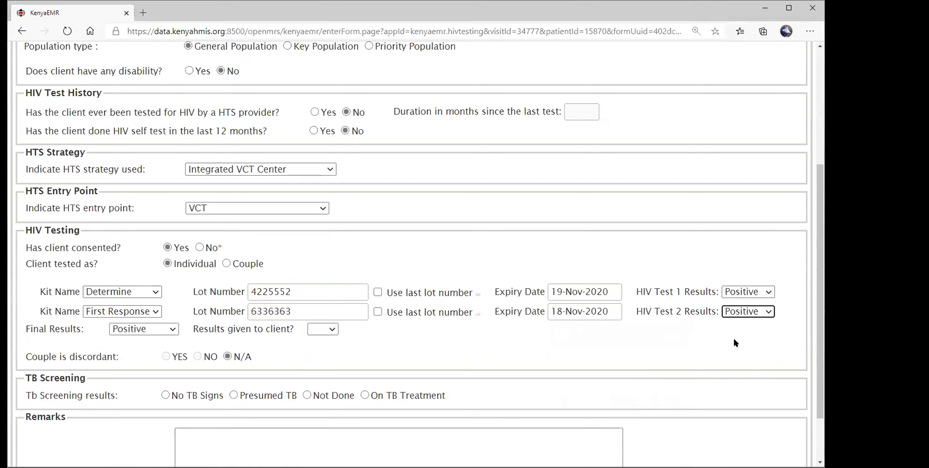
pyautogui.click(331, 328)
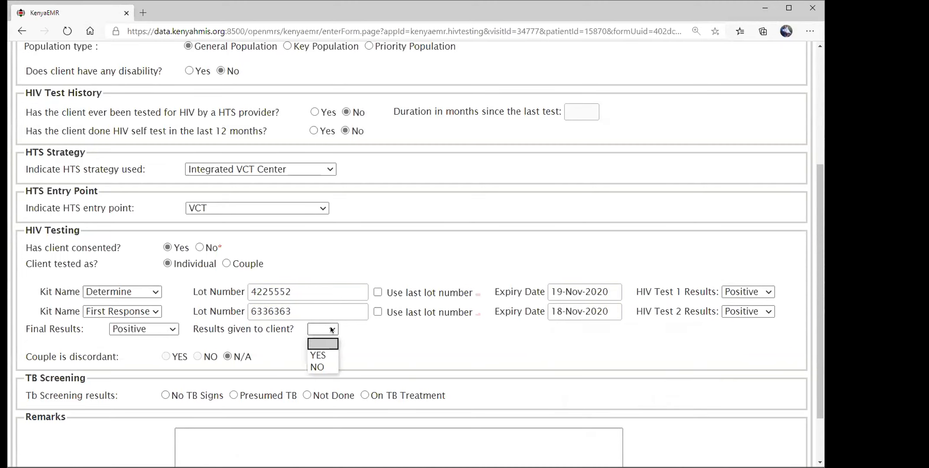
# Mark results given, record no TB signs, add remark 'rwrwrwr', and submit the HTS Initial Form.
pyautogui.click(328, 356)
pyautogui.scroll(-3, 335, 328)
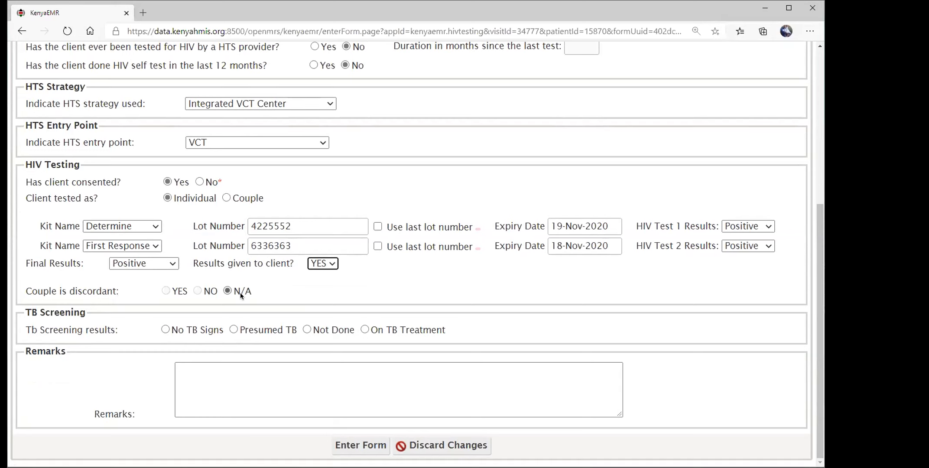
pyautogui.scroll(5, 247, 230)
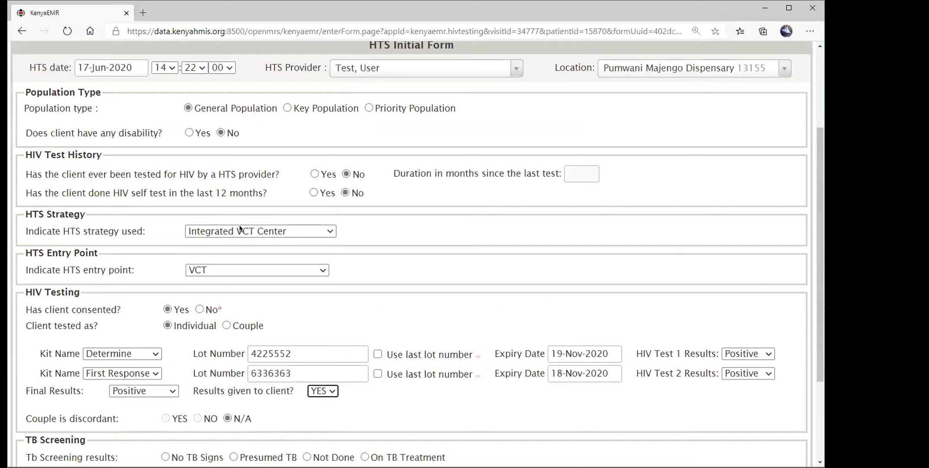
pyautogui.scroll(-3, 268, 269)
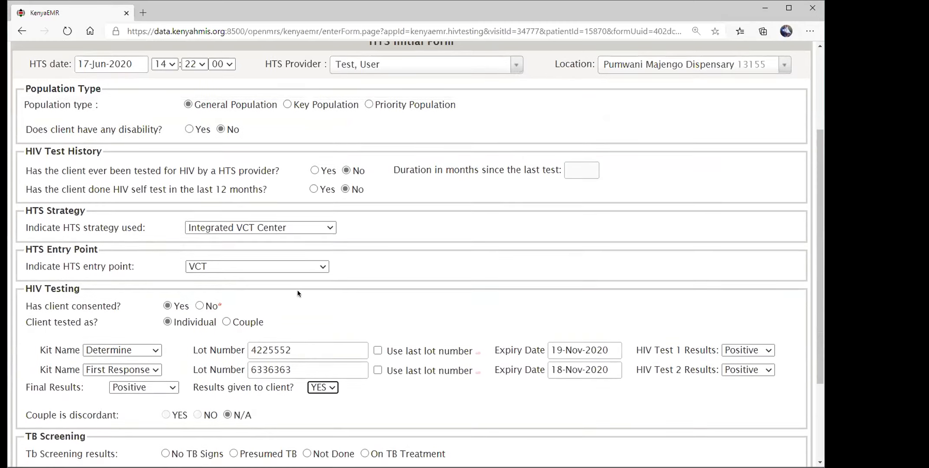
pyautogui.scroll(-3, 247, 321)
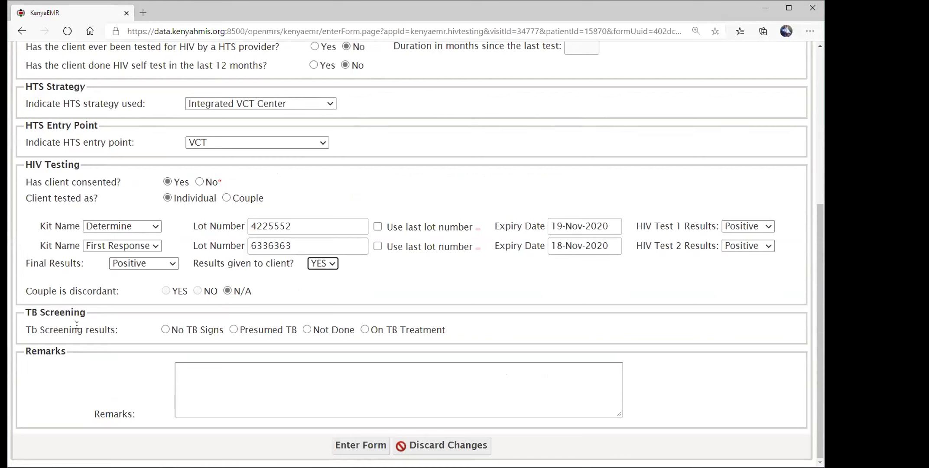
pyautogui.click(166, 330)
pyautogui.click(294, 369)
pyautogui.click(291, 371)
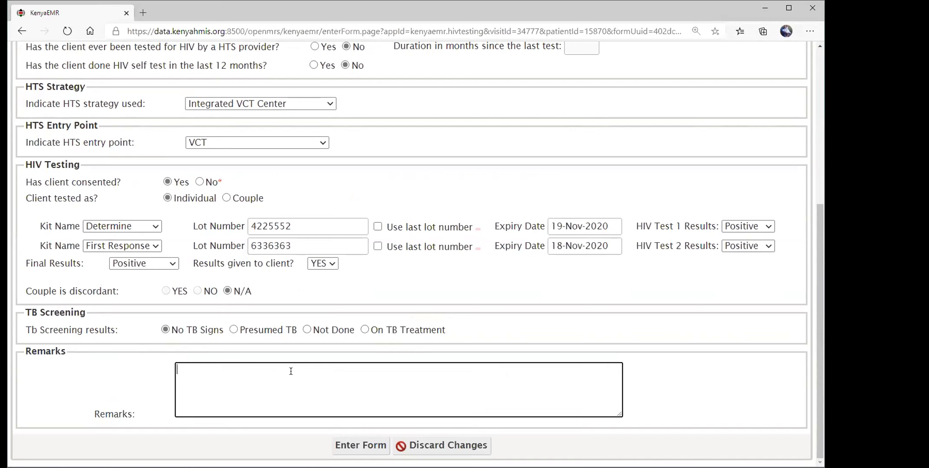
pyautogui.write('rwrwrwr')
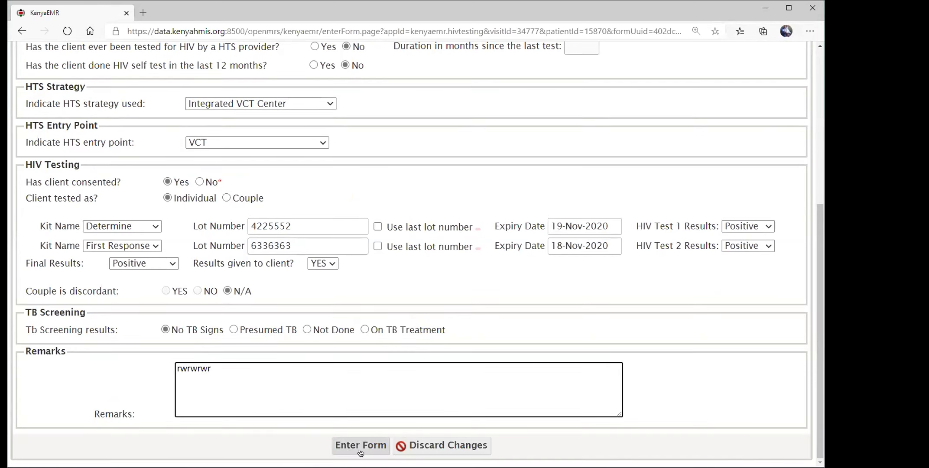
pyautogui.click(361, 445)
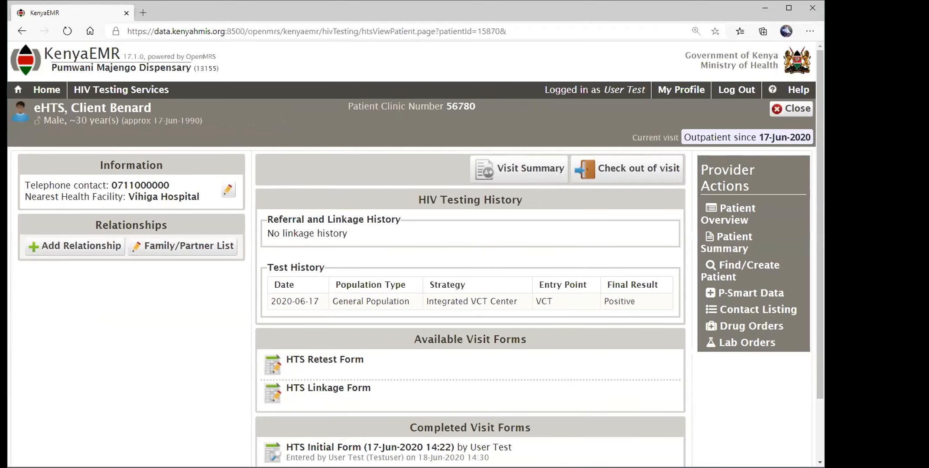
# Open a new HTS Retest Form from the patient's Available Visit Forms list.
pyautogui.scroll(-2, 456, 302)
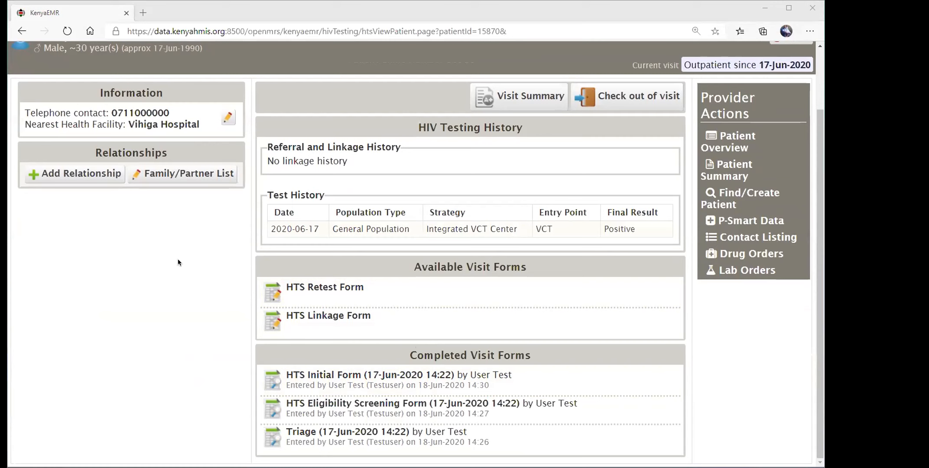
pyautogui.click(345, 293)
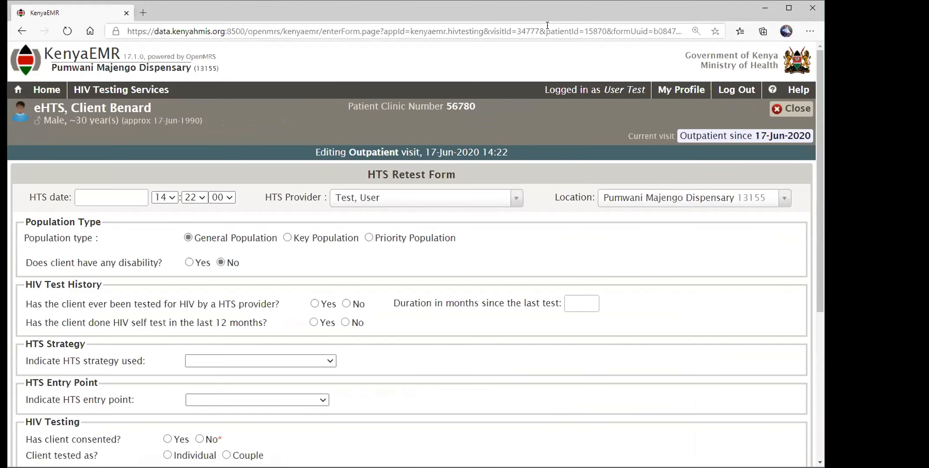
# Set the retest date to 17-Jun-2020, no prior tests, and Integrated VCT Center strategy.
pyautogui.click(109, 195)
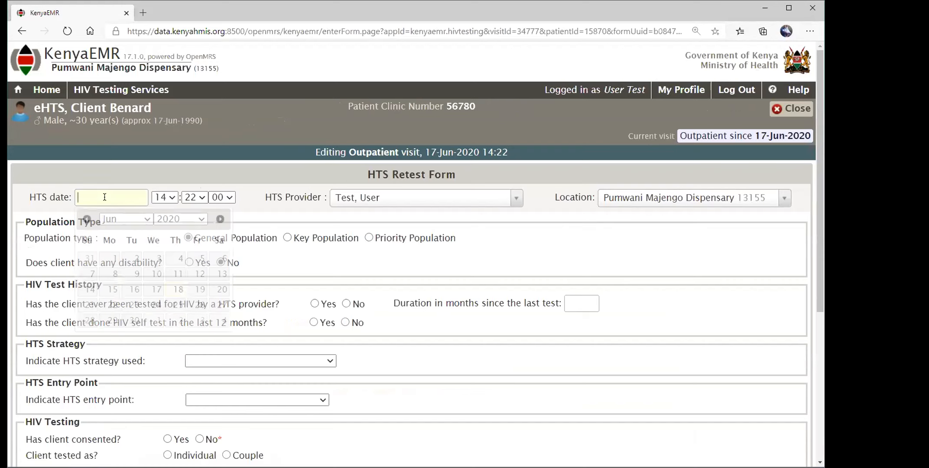
pyautogui.click(153, 289)
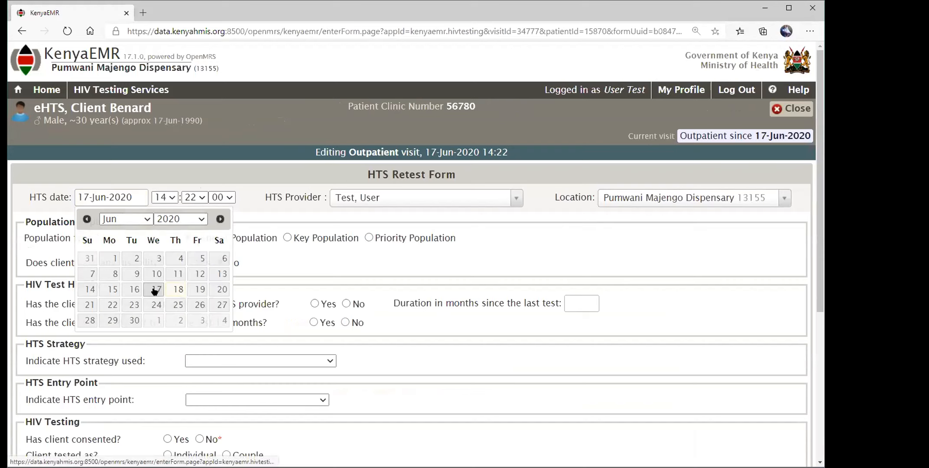
pyautogui.click(345, 305)
pyautogui.click(344, 323)
pyautogui.scroll(-3, 289, 309)
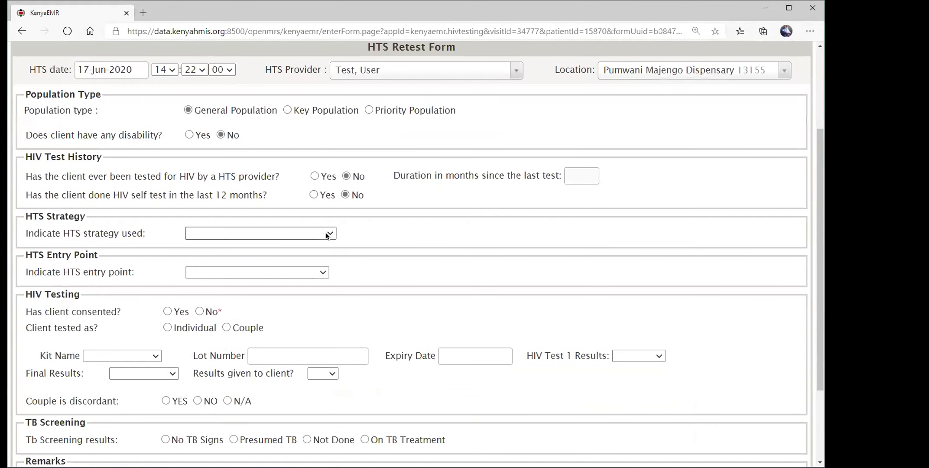
pyautogui.click(327, 234)
pyautogui.click(285, 286)
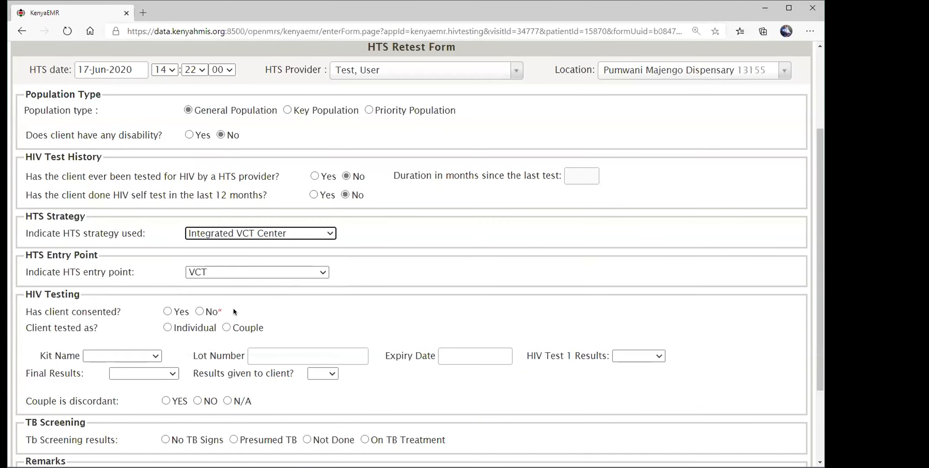
# Record consent and individual testing, and choose Determine as the first test kit.
pyautogui.click(168, 311)
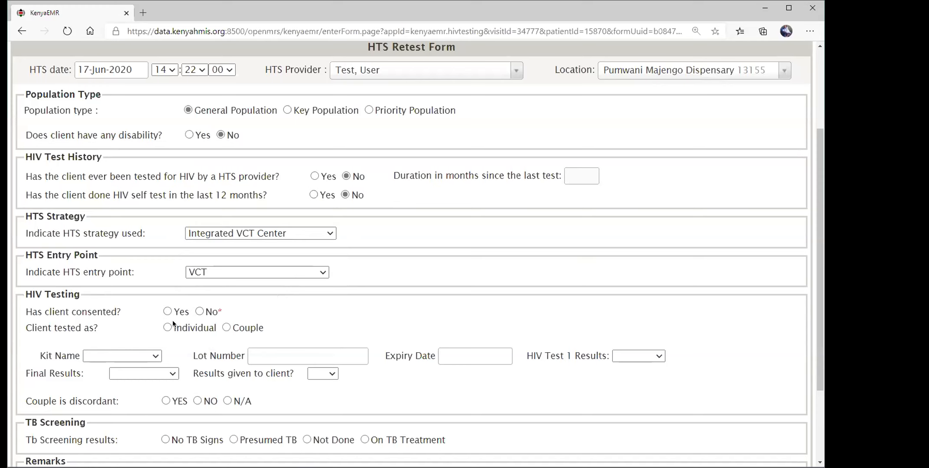
pyautogui.click(167, 328)
pyautogui.scroll(-3, 202, 307)
pyautogui.click(150, 248)
pyautogui.click(130, 271)
pyautogui.click(309, 247)
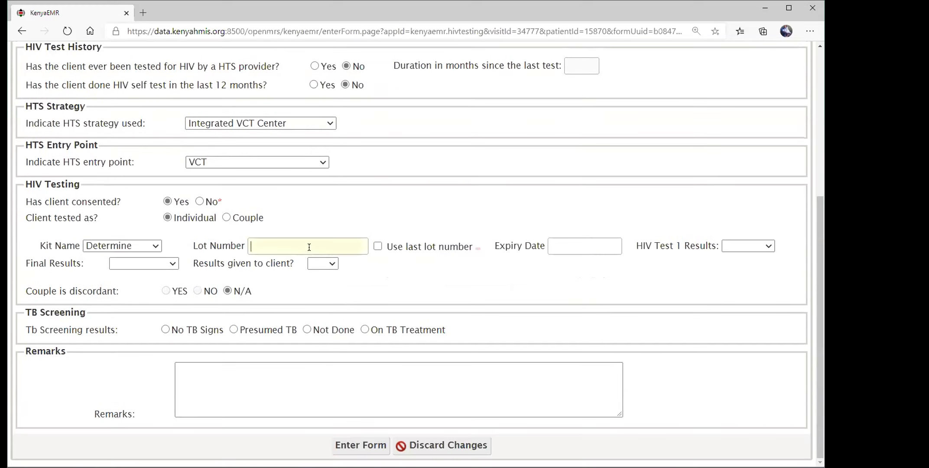
# Enter first kit lot 252525252, expiry 20-Aug-2020, and HIV Test 1 result Positive.
pyautogui.write('252525252')
pyautogui.click(563, 246)
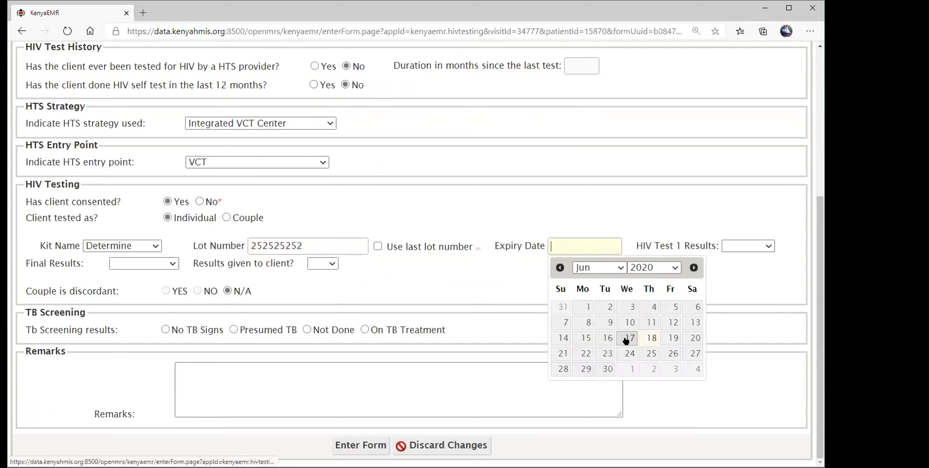
pyautogui.click(695, 268)
pyautogui.click(695, 268)
pyautogui.click(650, 353)
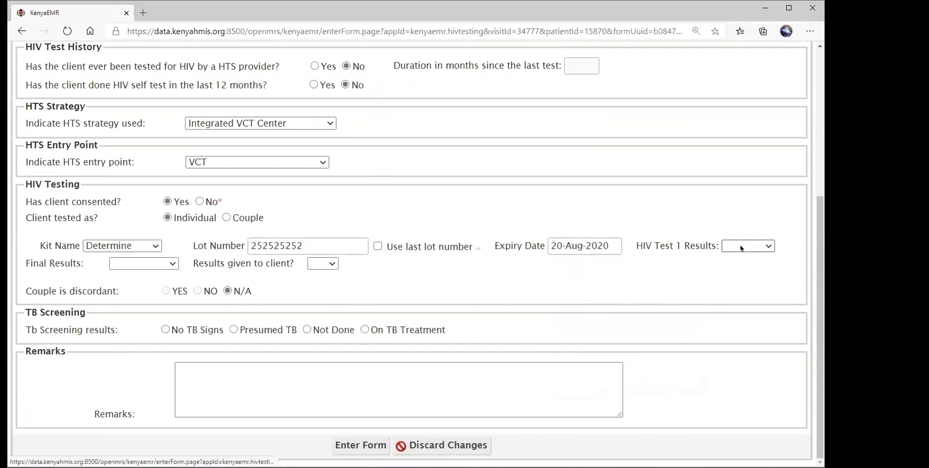
pyautogui.click(741, 245)
pyautogui.click(741, 273)
# Record the second kit as First Response, lot 64646266, expiry 09-Oct-2020, result Positive.
pyautogui.click(130, 265)
pyautogui.click(142, 289)
pyautogui.click(282, 264)
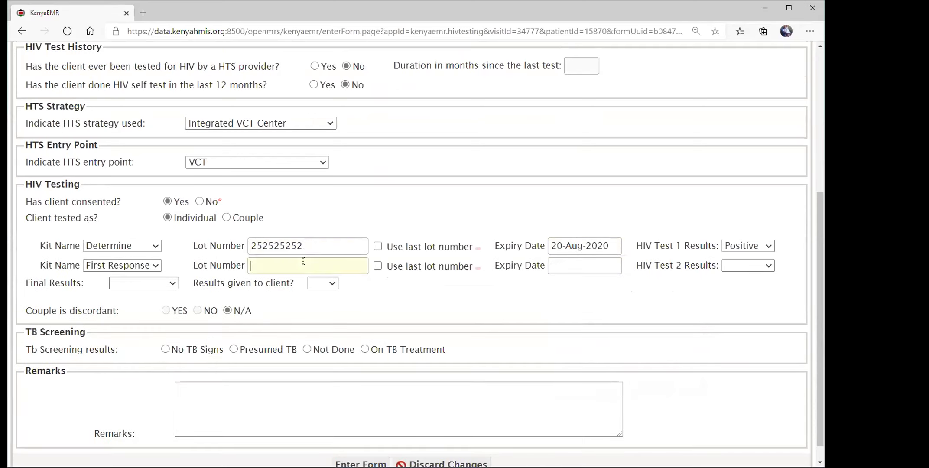
pyautogui.write('64646266')
pyautogui.click(583, 267)
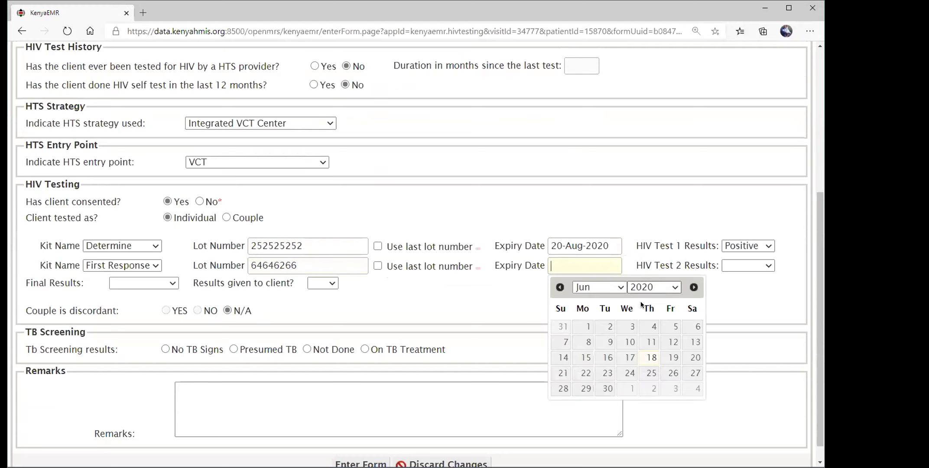
pyautogui.click(694, 288)
pyautogui.click(694, 287)
pyautogui.click(694, 287)
pyautogui.click(671, 342)
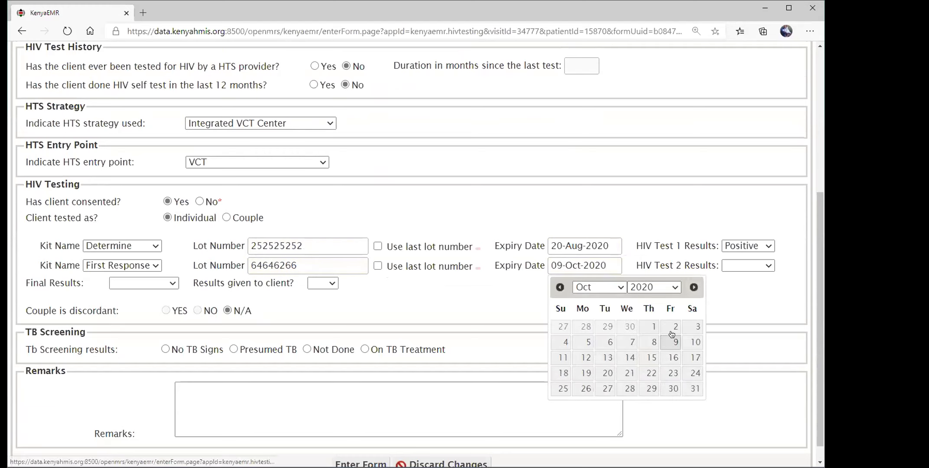
pyautogui.click(756, 265)
pyautogui.click(743, 291)
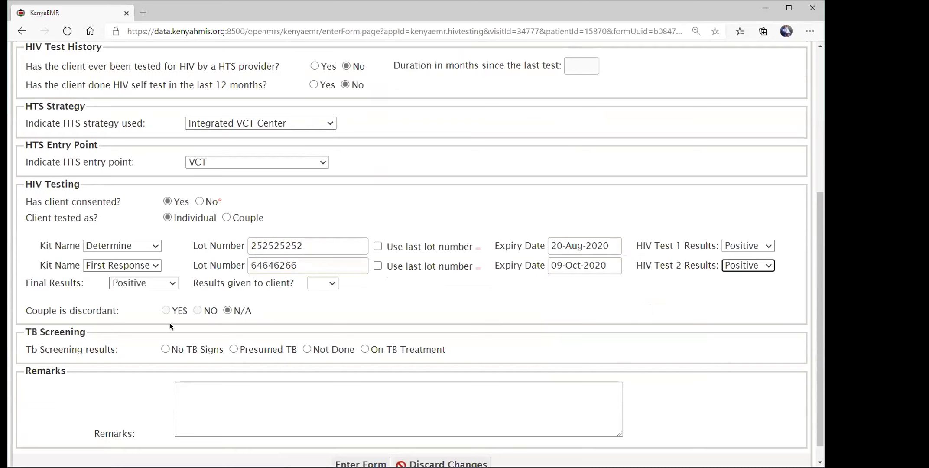
# Mark results given to client, tick No TB Signs, add remarks 'wrwrsfsf', and submit the retest.
pyautogui.click(325, 284)
pyautogui.click(318, 310)
pyautogui.click(165, 349)
pyautogui.click(260, 405)
pyautogui.write('wrwrsfsf')
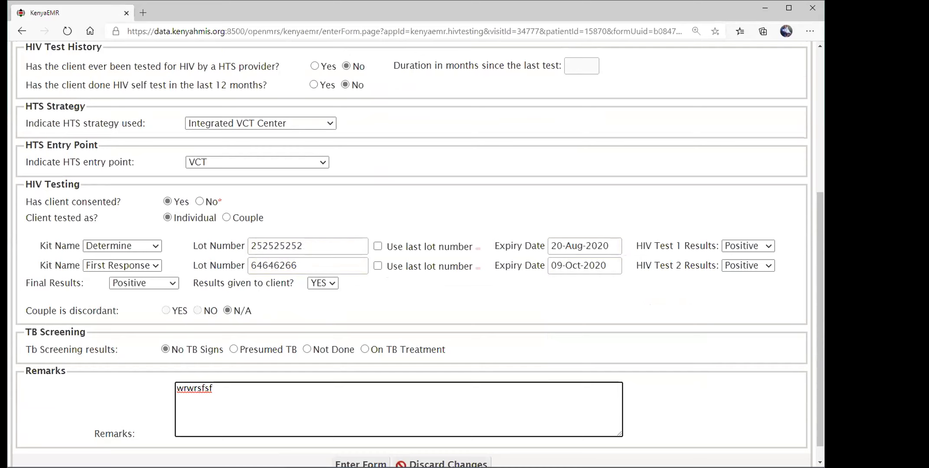
pyautogui.hotkey('alt', 'Tab')
pyautogui.scroll(-1, 153, 410)
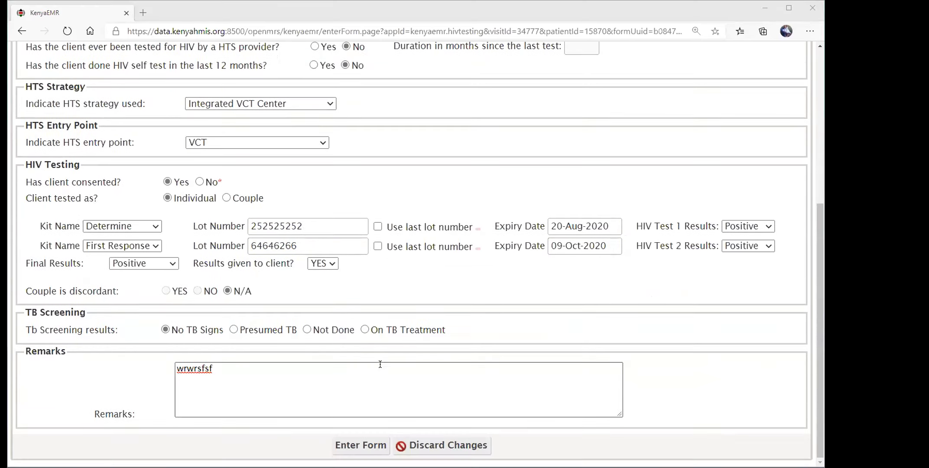
pyautogui.click(362, 446)
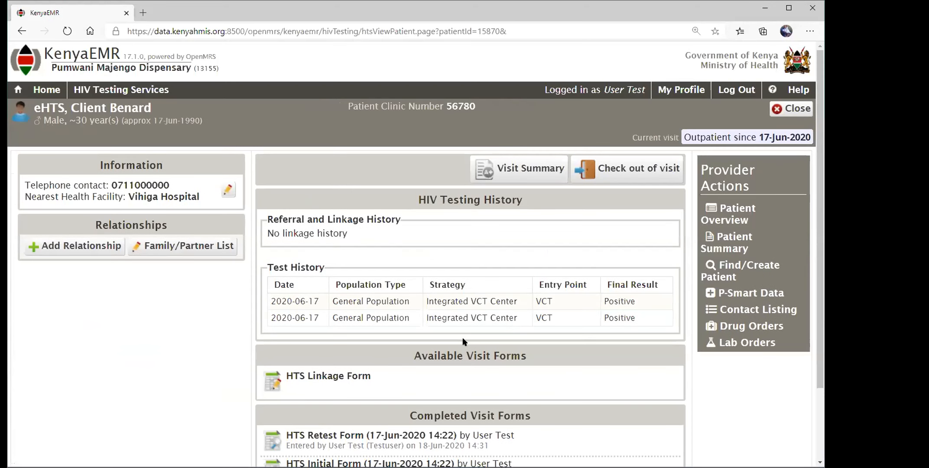
# Scroll down the HIV Testing page to the four completed visit forms.
pyautogui.scroll(-2, 462, 337)
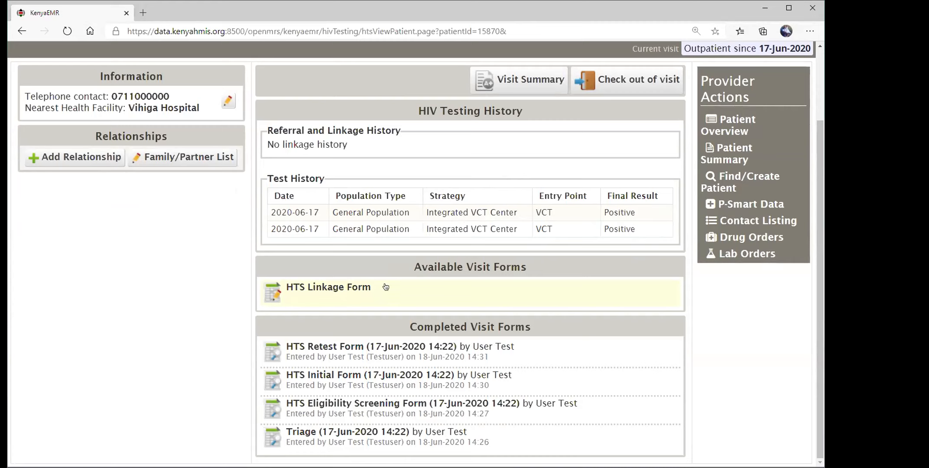
# Open the HTS Linkage Form from the Available Visit Forms list.
pyautogui.click(327, 294)
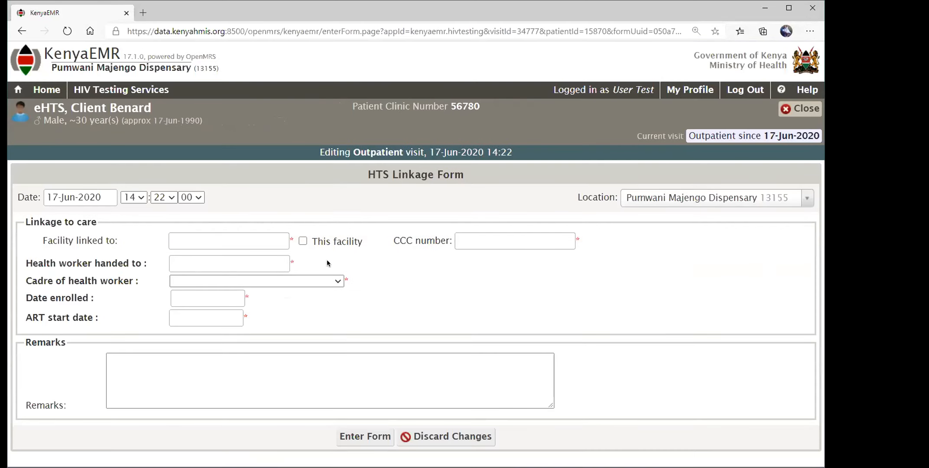
# Tick This facility and enter the CCC number from facility code 13155 and the clinic number.
pyautogui.click(303, 242)
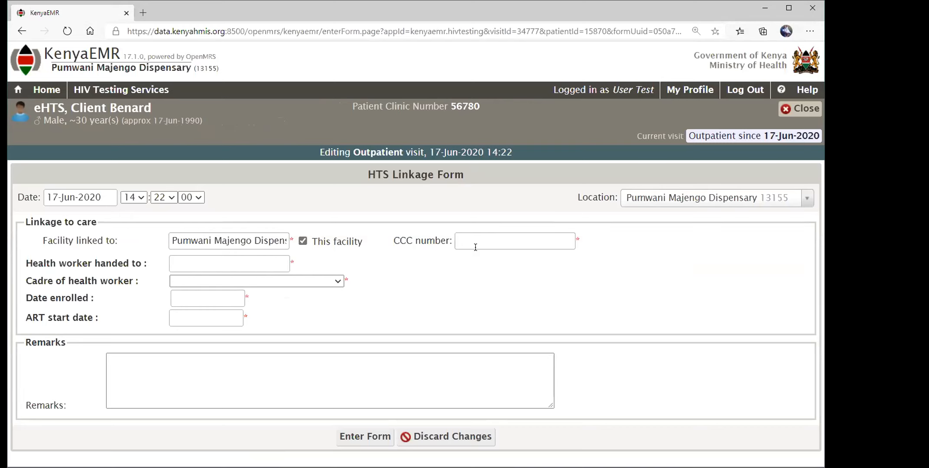
pyautogui.click(489, 242)
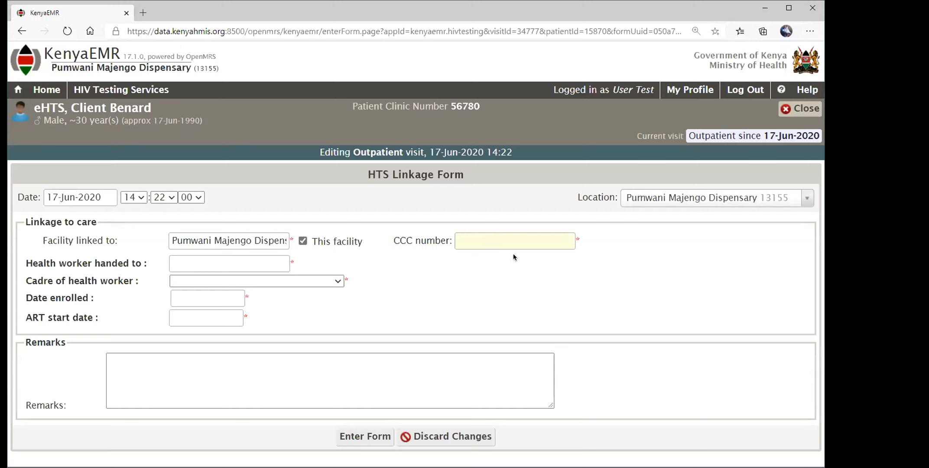
pyautogui.write('1315556780')
pyautogui.hotkey('alt', 'Tab')
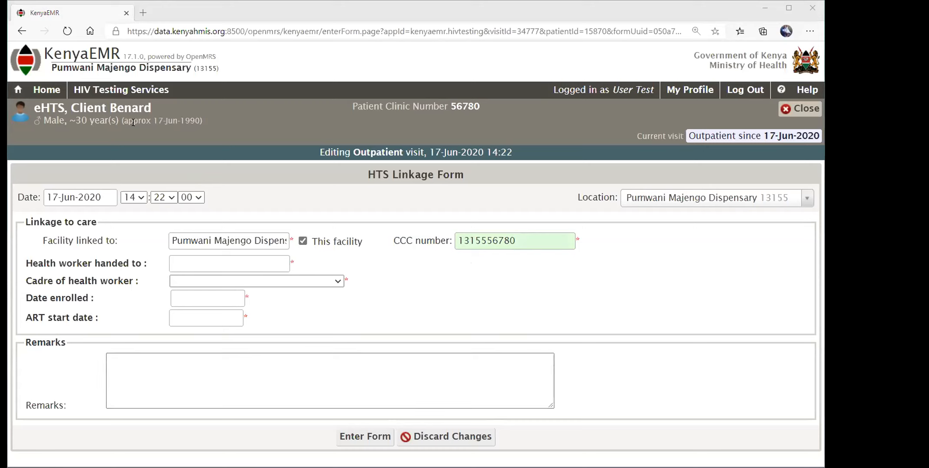
pyautogui.doubleClick(205, 68)
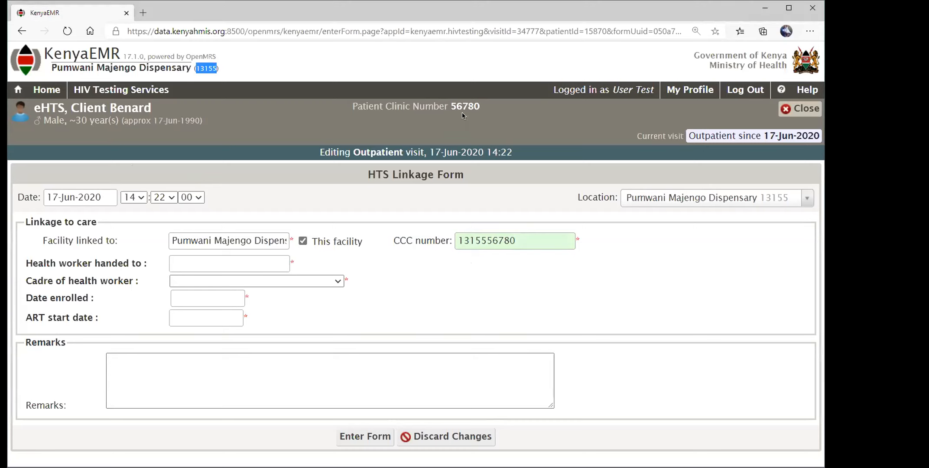
pyautogui.moveTo(451, 106); pyautogui.dragTo(467, 104)
pyautogui.click(217, 264)
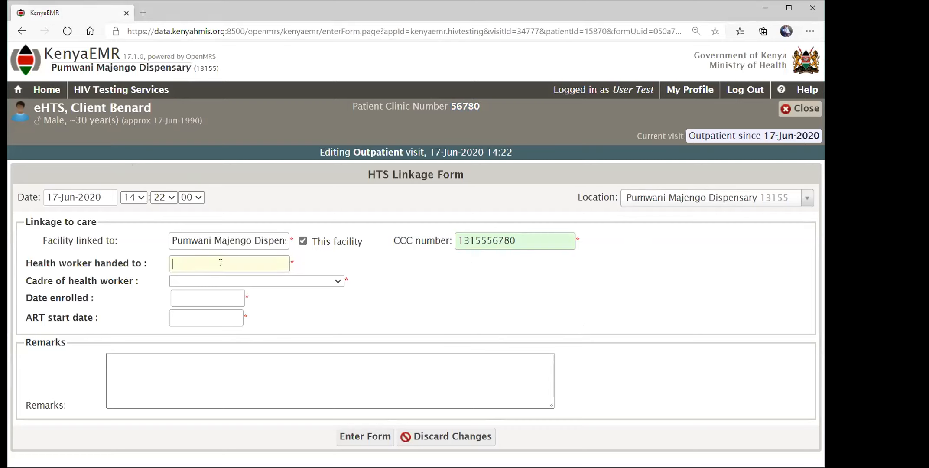
# Enter the receiving health worker's name and set the cadre to NURSE.
pyautogui.press('Tab')
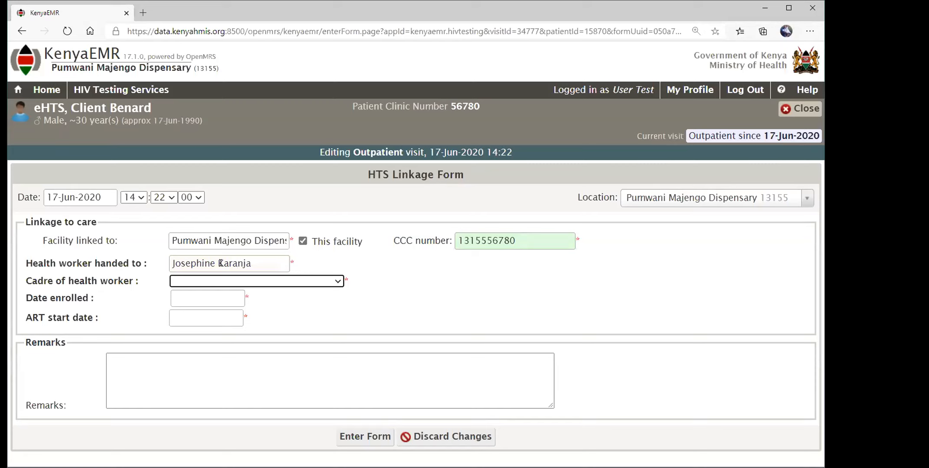
pyautogui.press('n')
# Set Date enrolled and ART start date to 17-Jun-2020 and add remarks 'rwrwrsfsfsw'.
pyautogui.click(199, 295)
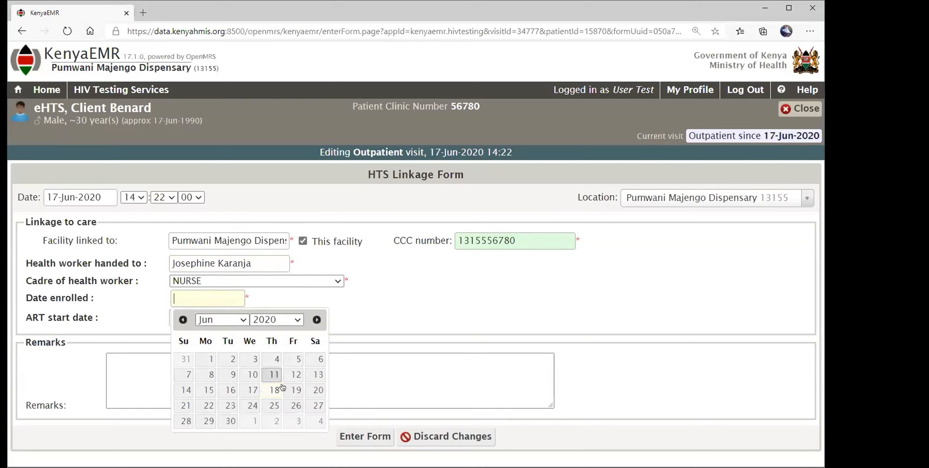
pyautogui.click(254, 391)
pyautogui.click(227, 314)
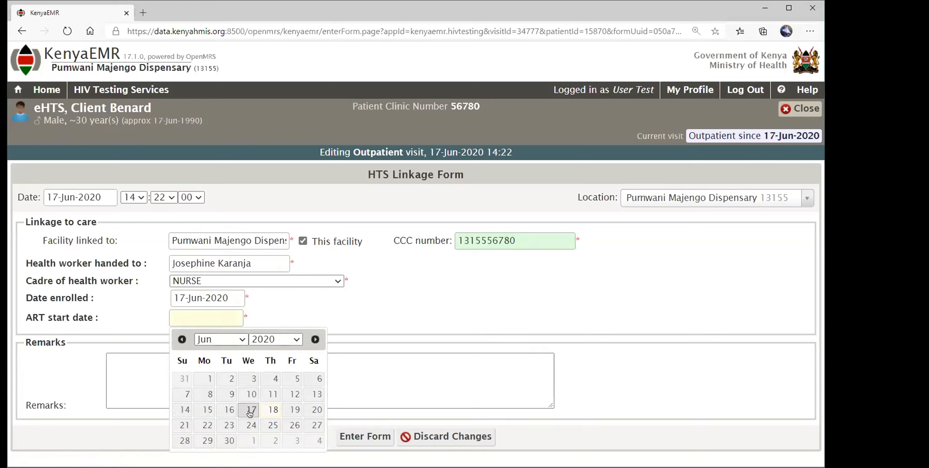
pyautogui.click(250, 412)
pyautogui.click(232, 367)
pyautogui.write('rwrwrsfsfsw')
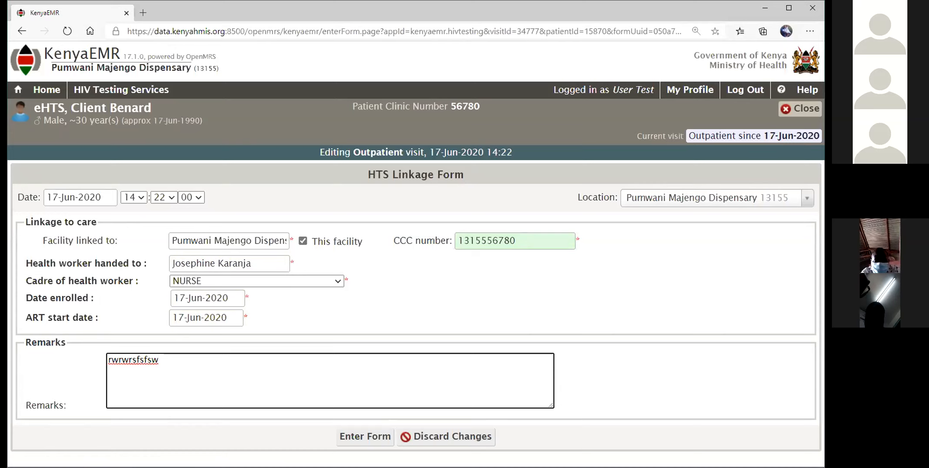
pyautogui.click(397, 311)
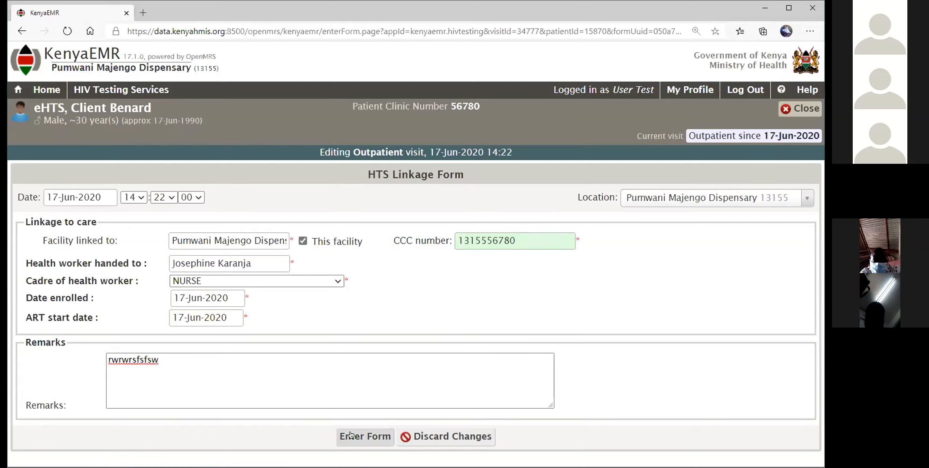
# Save the HTS Linkage Form and review the referral and test history tables.
pyautogui.click(363, 438)
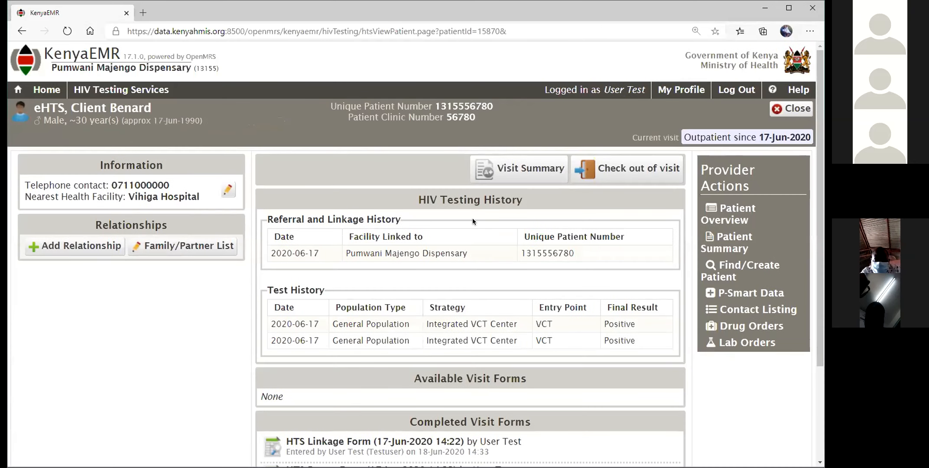
pyautogui.scroll(-1, 473, 217)
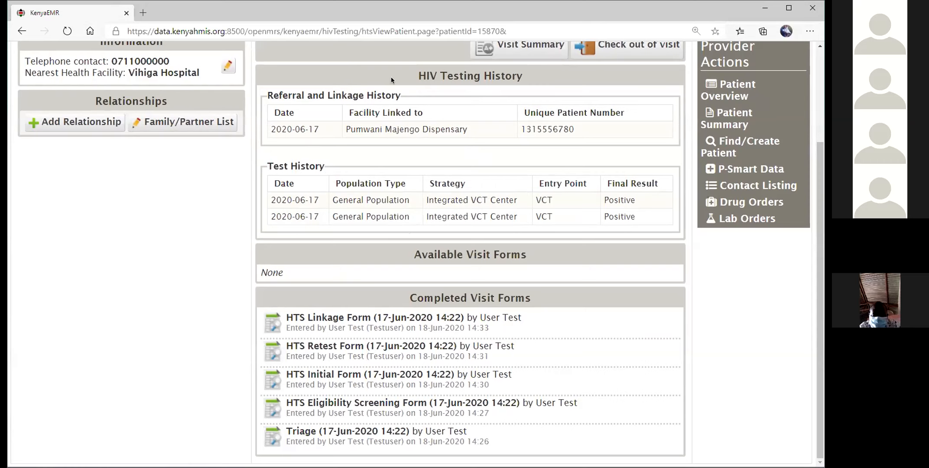
pyautogui.moveTo(264, 86); pyautogui.dragTo(639, 229)
pyautogui.click(432, 160)
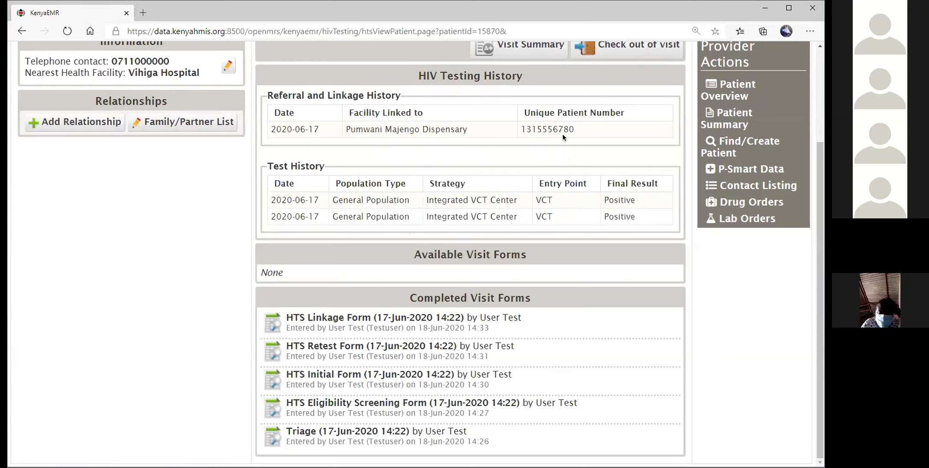
pyautogui.moveTo(576, 130); pyautogui.dragTo(520, 131)
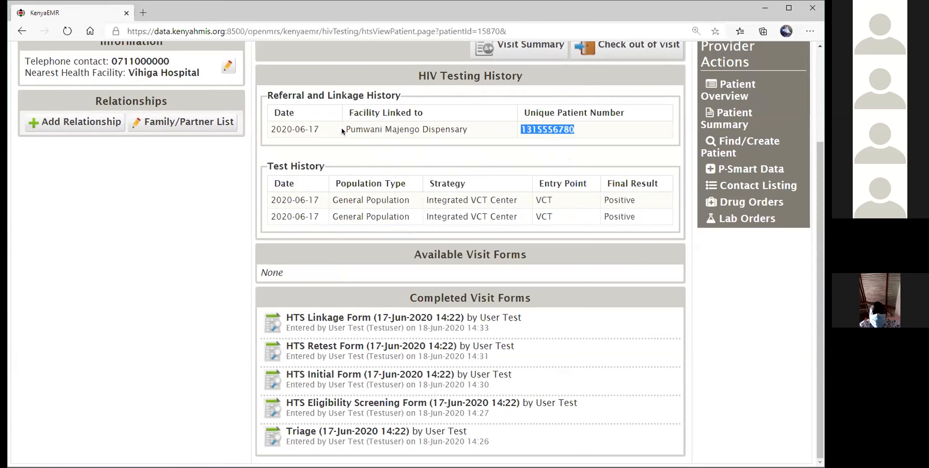
# Open Contact Listing to show the client's empty list of contacts.
pyautogui.scroll(3, 448, 212)
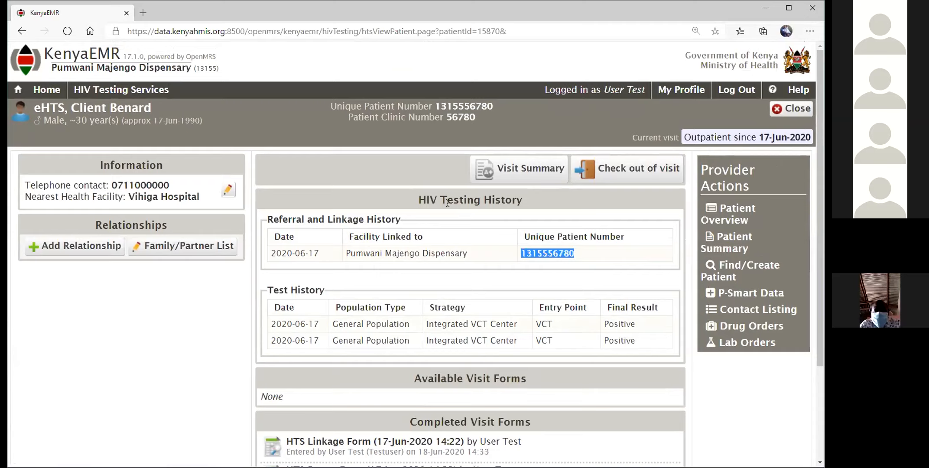
pyautogui.scroll(-3, 447, 211)
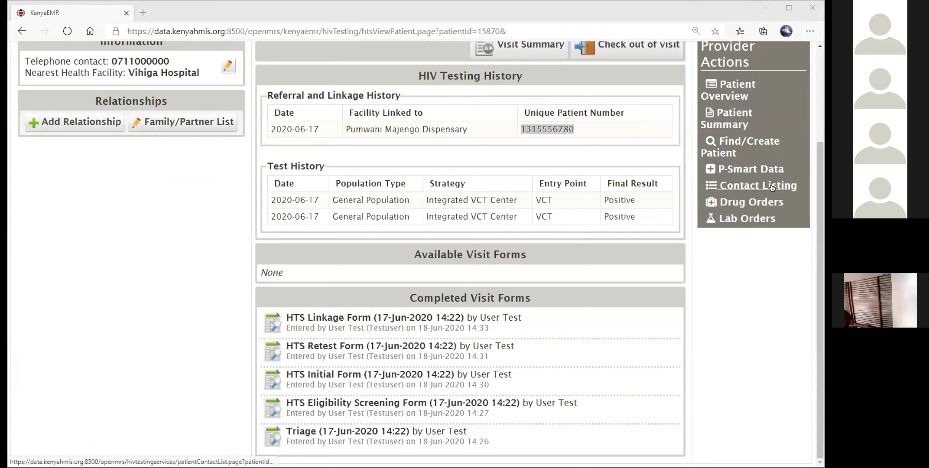
pyautogui.scroll(2, 773, 187)
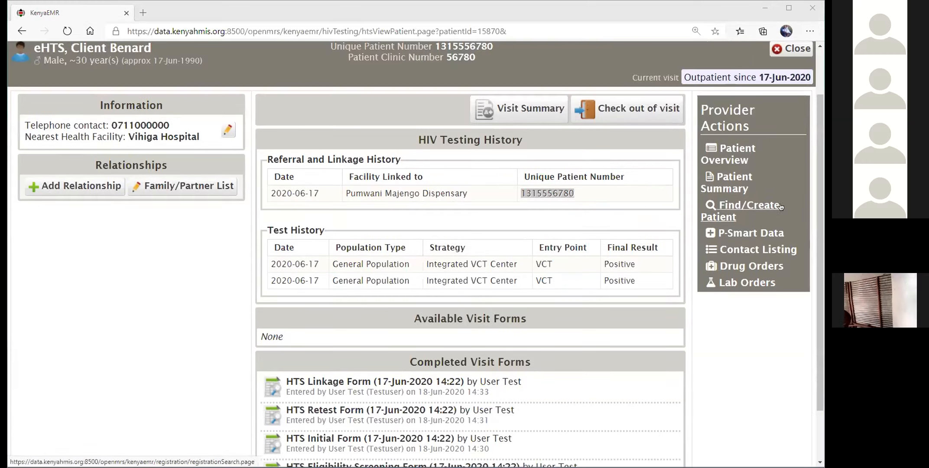
pyautogui.click(746, 251)
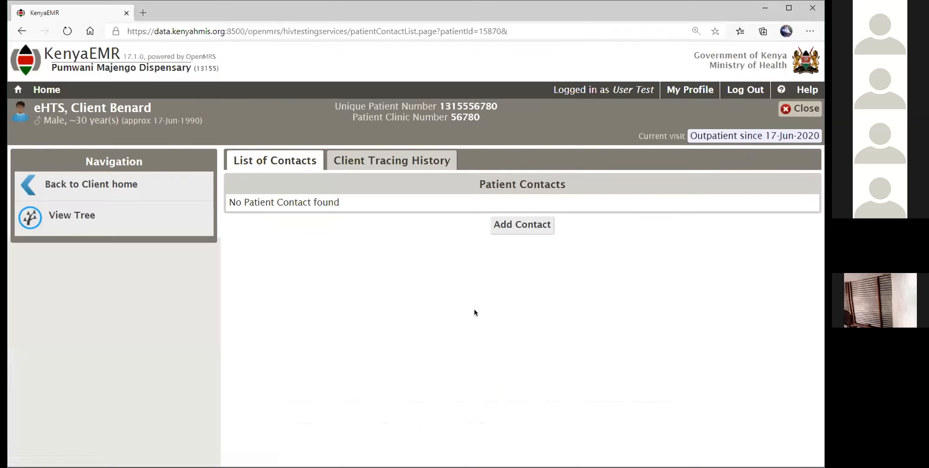
# Add a new patient contact, filling in the contact's names and sex Female.
pyautogui.click(534, 229)
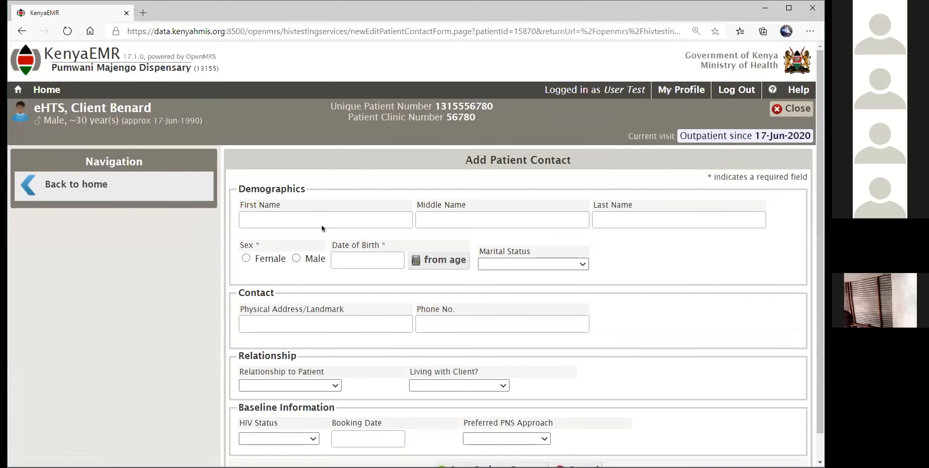
pyautogui.click(316, 221)
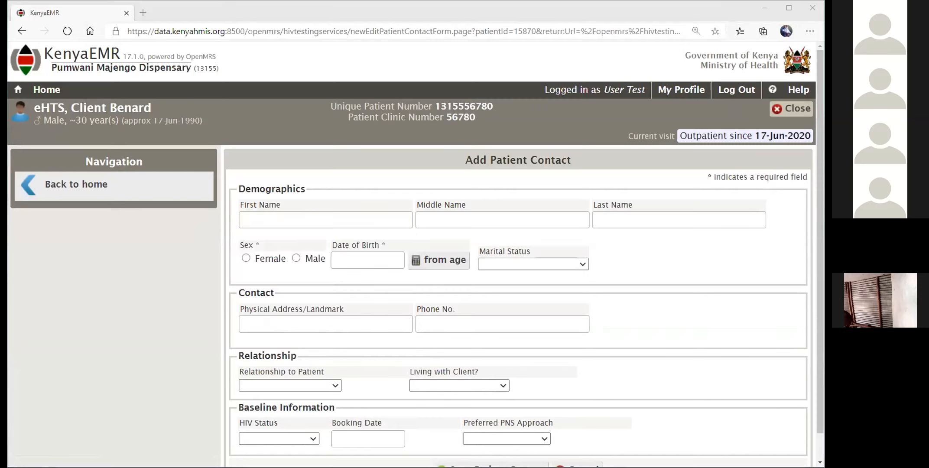
pyautogui.click(355, 218)
pyautogui.click(329, 243)
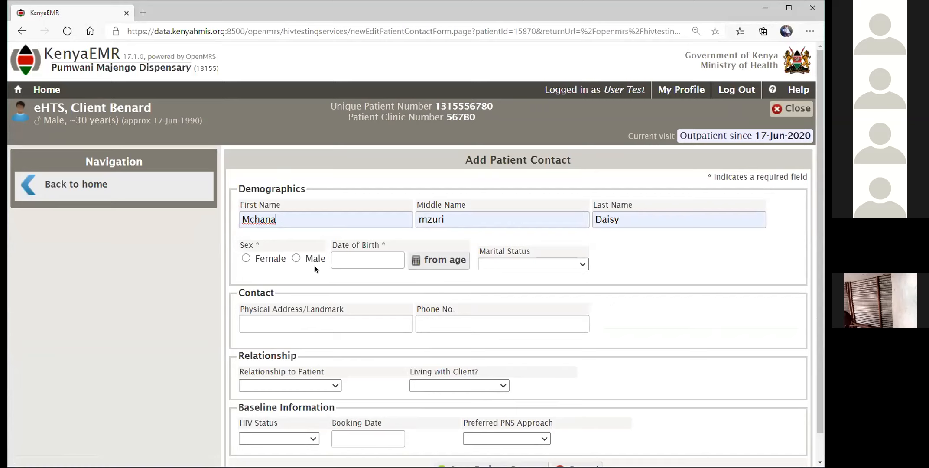
pyautogui.click(246, 259)
# Derive birth date 15-Jun-1995 from age 25 and set marital status to Single.
pyautogui.click(443, 260)
pyautogui.write('25')
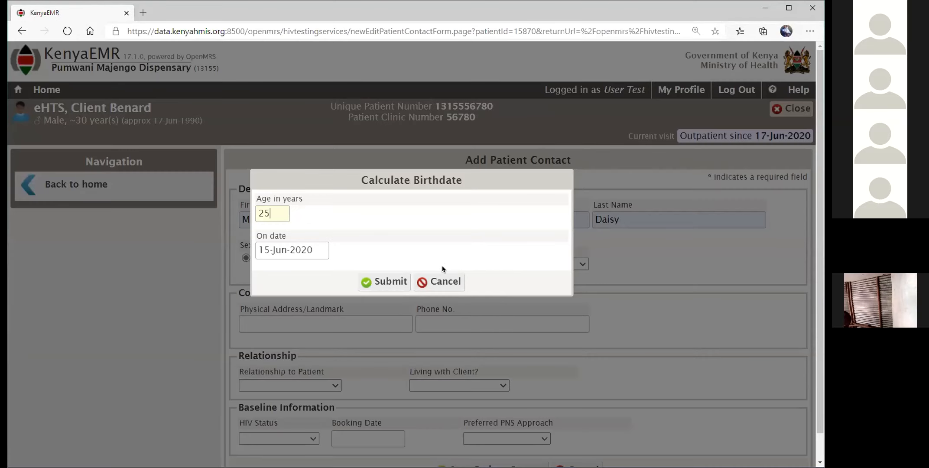
pyautogui.click(407, 285)
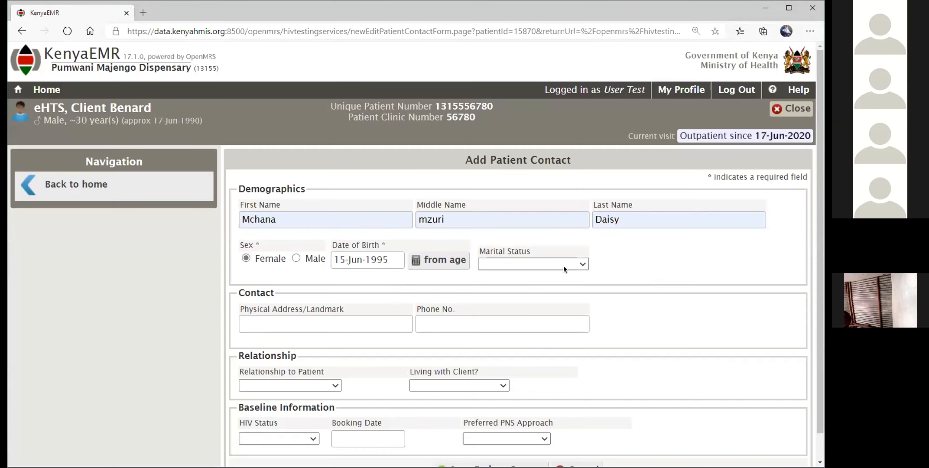
pyautogui.click(563, 266)
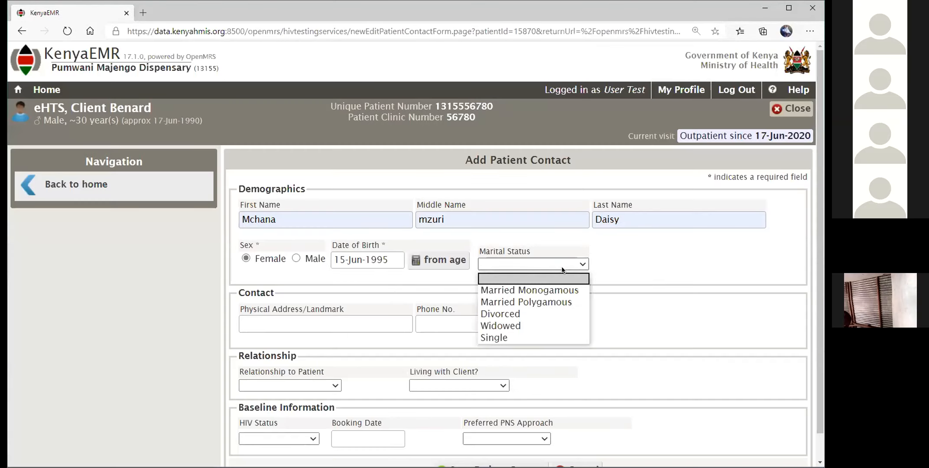
pyautogui.click(516, 336)
pyautogui.scroll(-1, 332, 320)
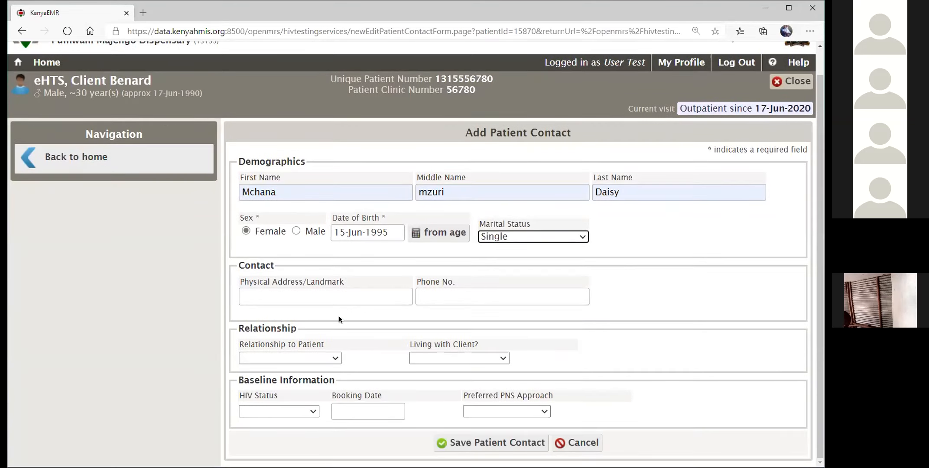
# Enter the contact's landmark address and phone number.
pyautogui.click(344, 293)
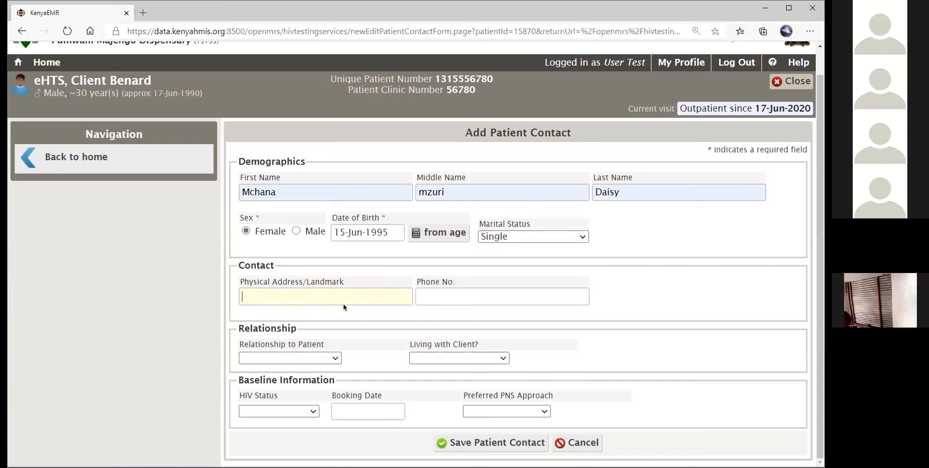
pyautogui.write('Mugumo tree')
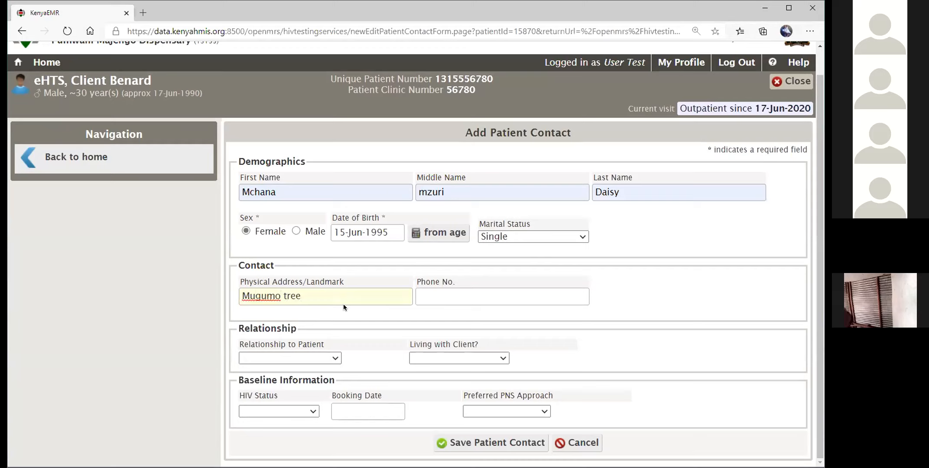
pyautogui.press('Tab')
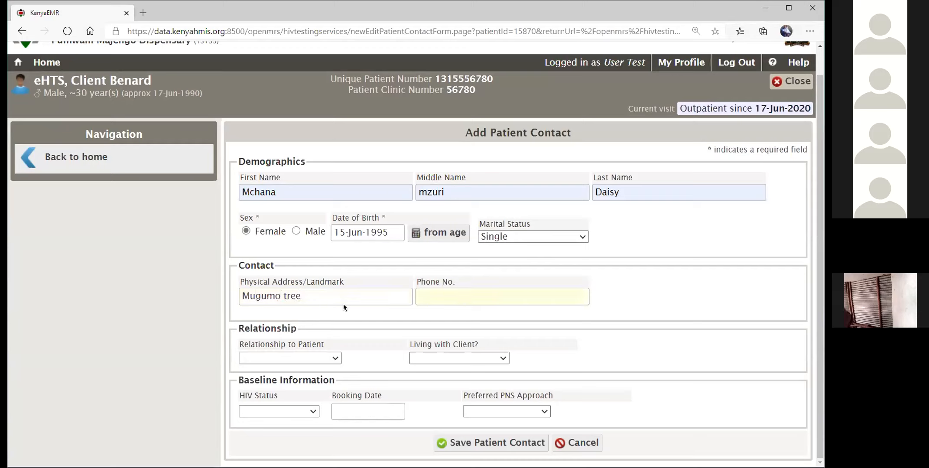
# Set Relationship to Patient to Sexual partner and Living with Client to No.
pyautogui.click(333, 359)
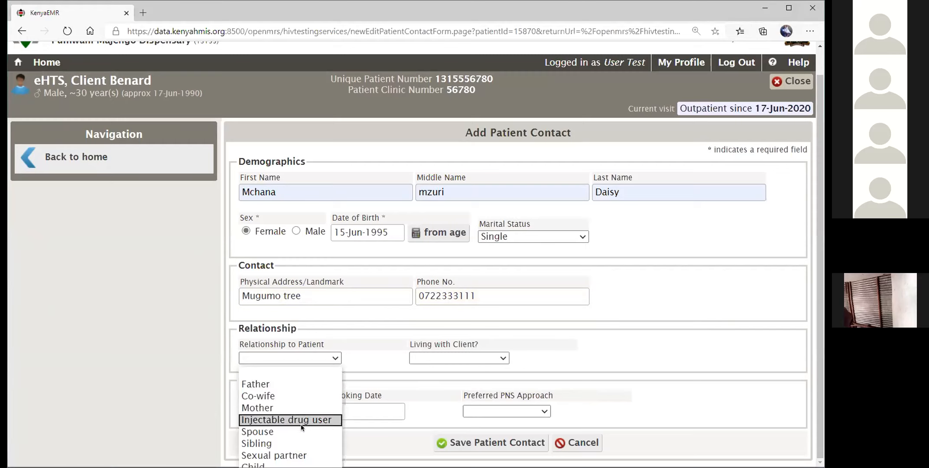
pyautogui.click(298, 455)
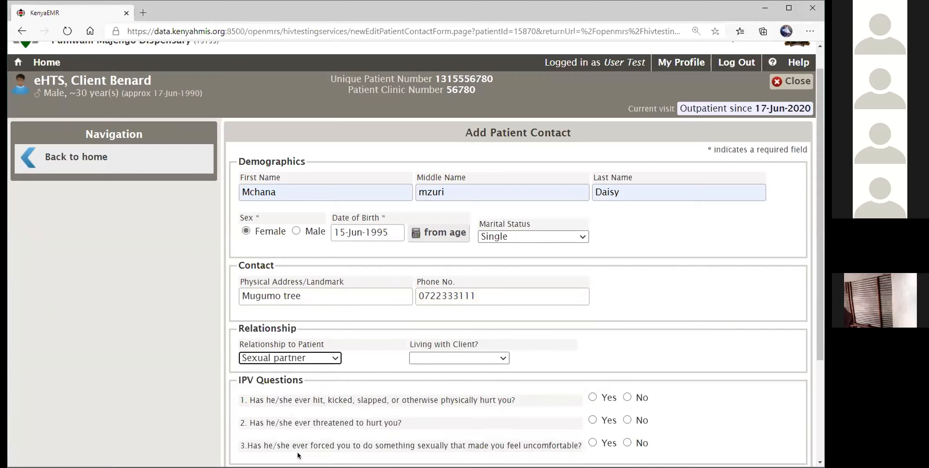
pyautogui.click(481, 359)
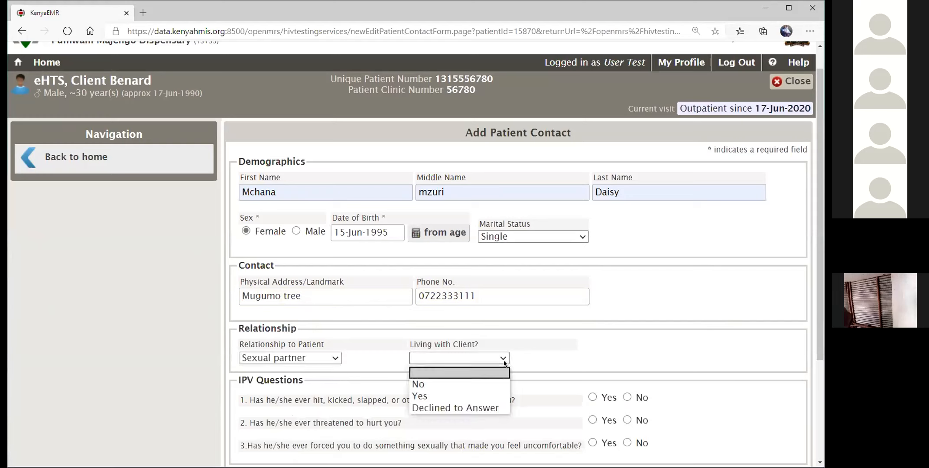
pyautogui.click(486, 384)
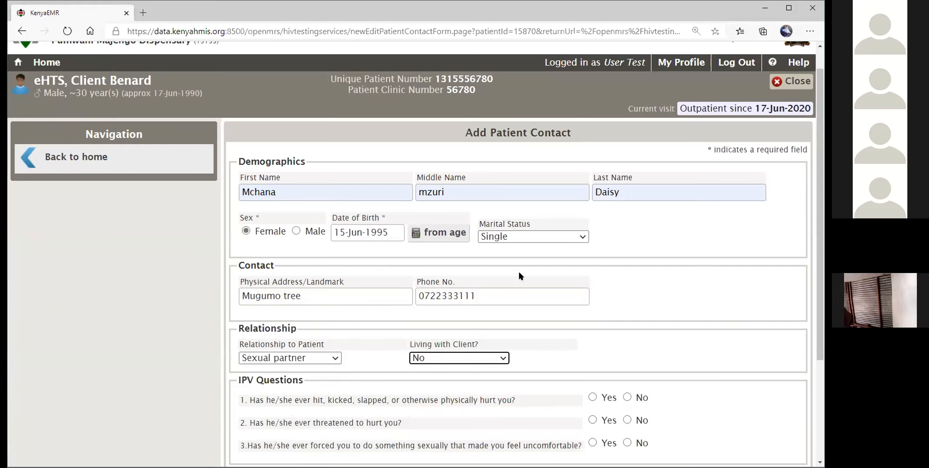
pyautogui.scroll(-3, 520, 276)
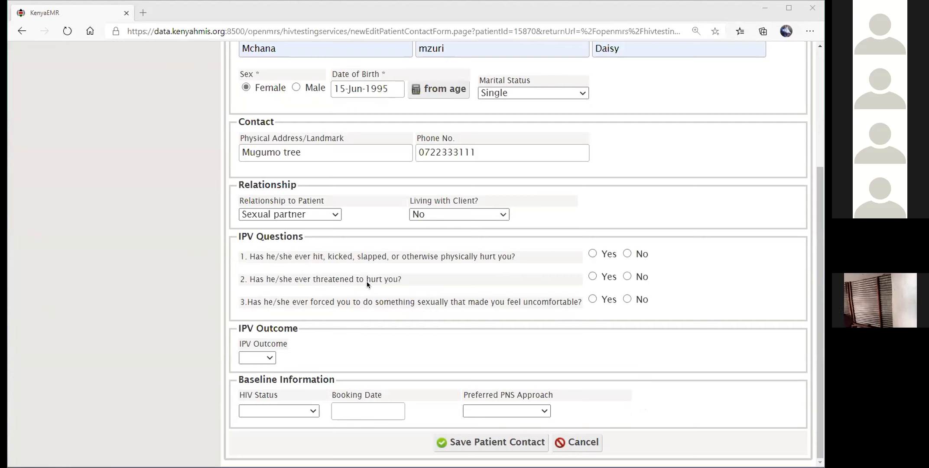
# Answer No to the IPV questions, set HIV status Unknown and booking date 30-Jun-2020.
pyautogui.click(627, 253)
pyautogui.click(627, 276)
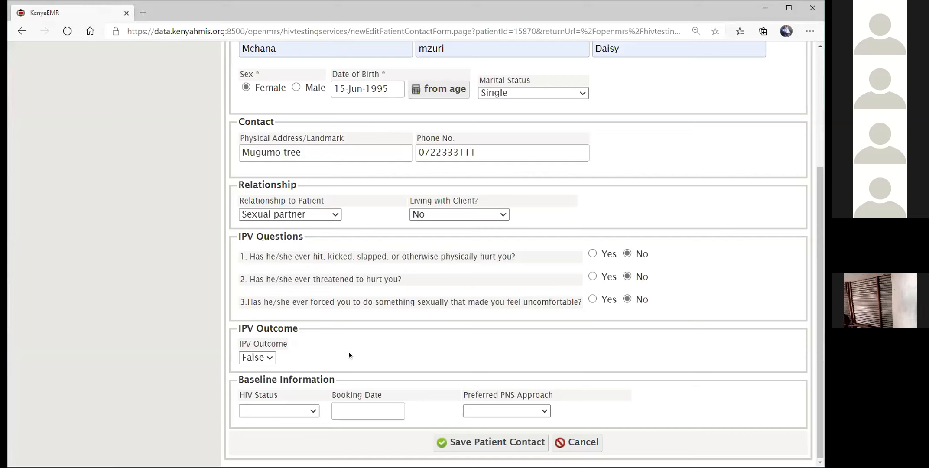
pyautogui.click(315, 409)
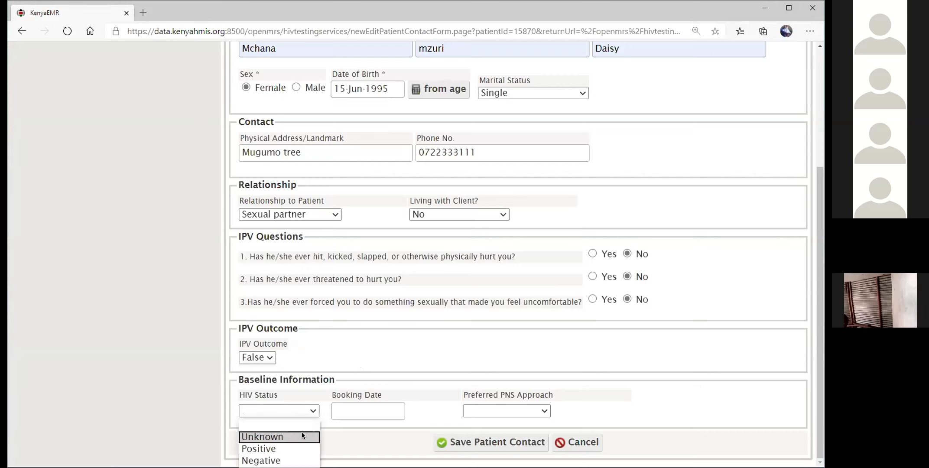
pyautogui.click(277, 439)
pyautogui.click(376, 409)
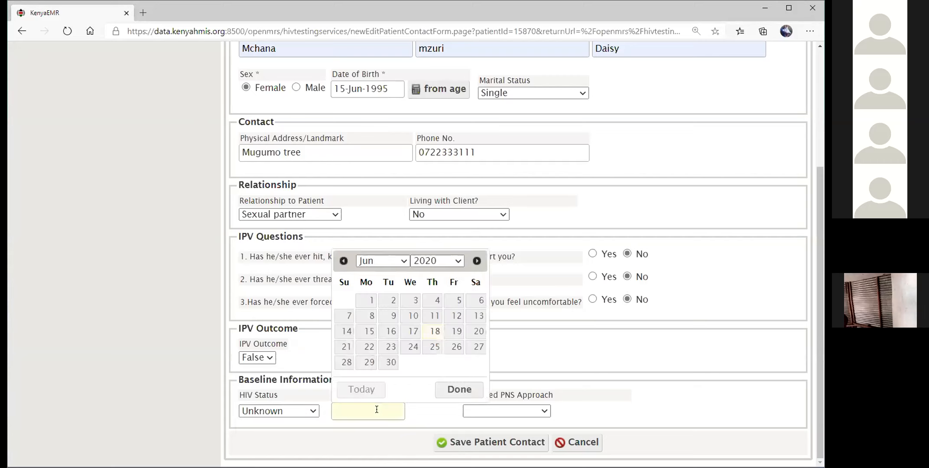
pyautogui.click(389, 363)
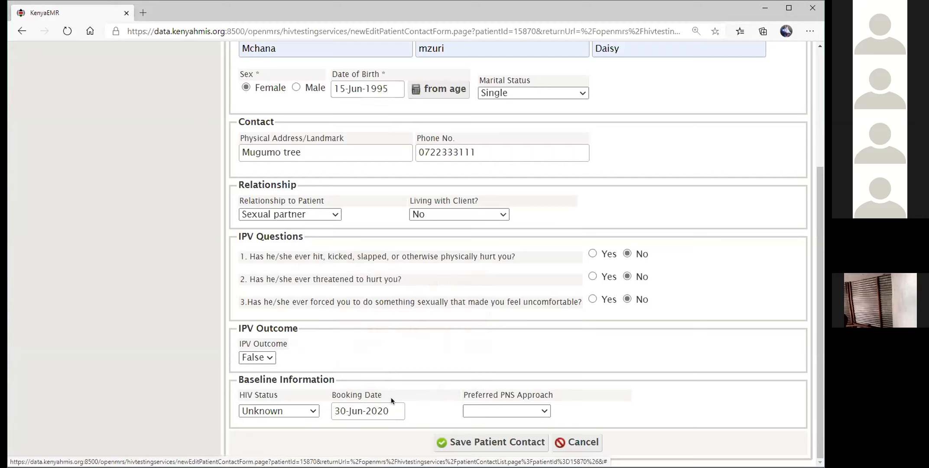
# Choose Passive referral as the preferred PNS approach and save the patient contact.
pyautogui.click(546, 411)
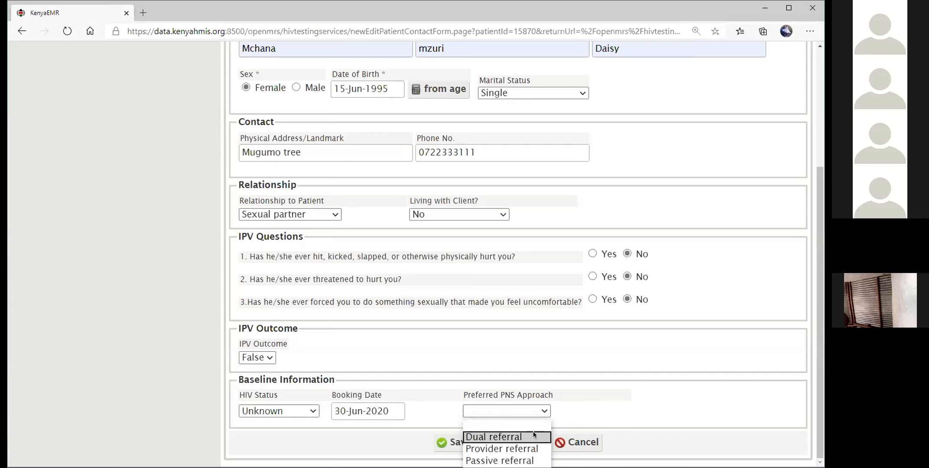
pyautogui.click(523, 461)
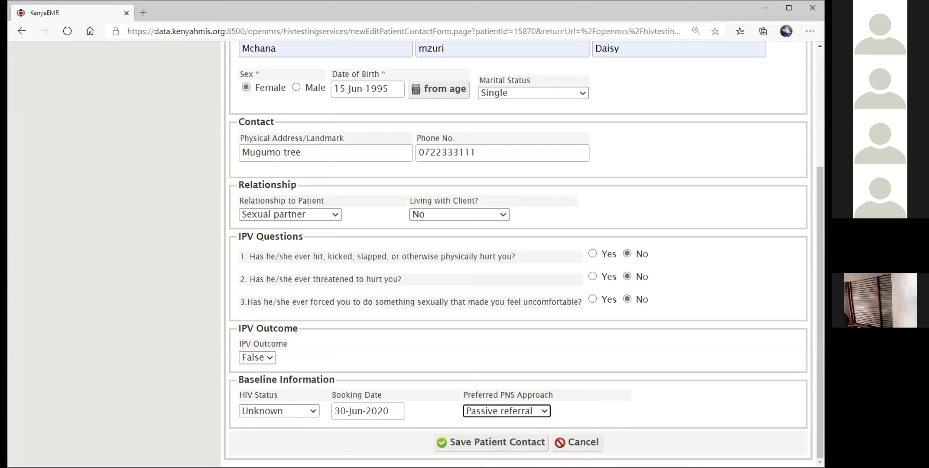
pyautogui.click(542, 415)
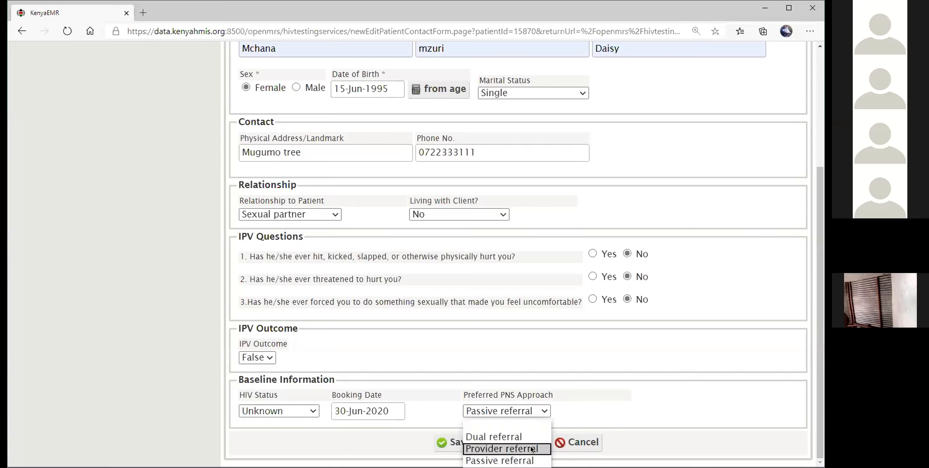
pyautogui.click(527, 461)
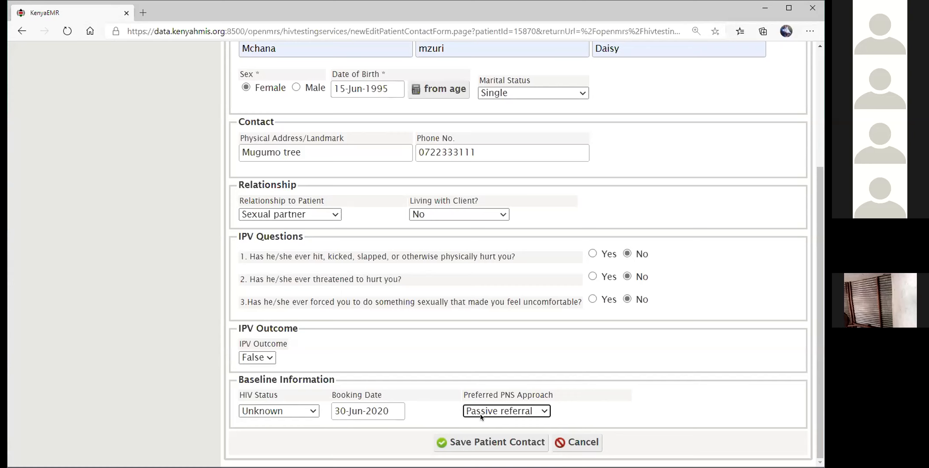
pyautogui.click(486, 447)
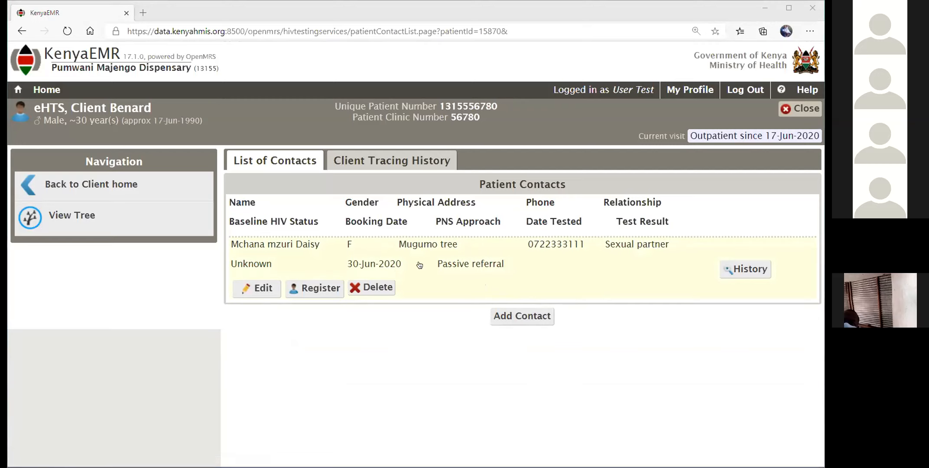
# Open History on the sexual-partner contact's row to see her contact tracing page.
pyautogui.click(746, 270)
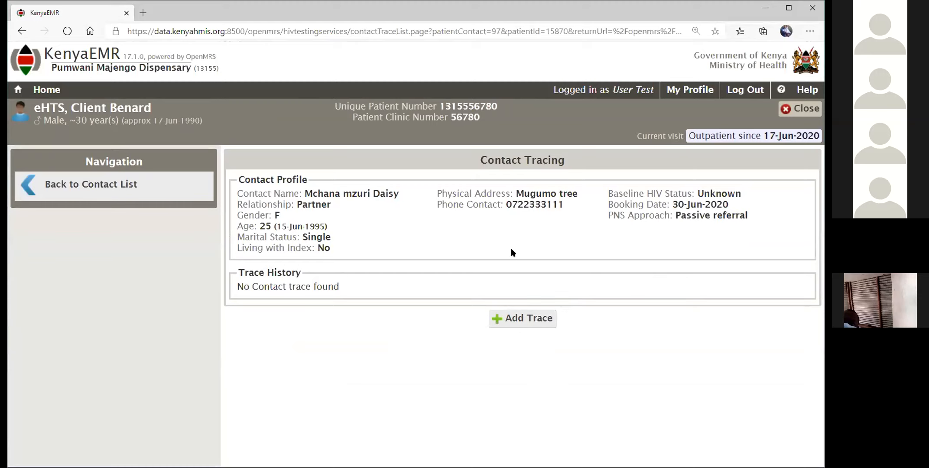
pyautogui.click(520, 320)
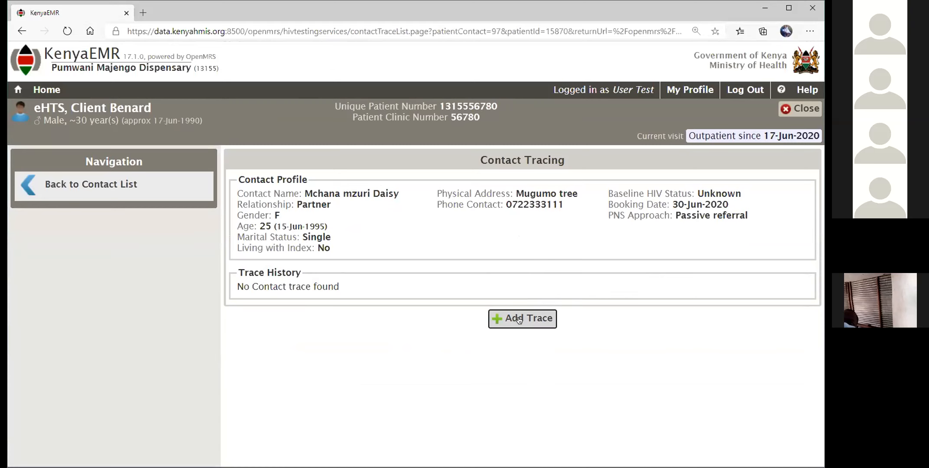
pyautogui.scroll(-1, 424, 292)
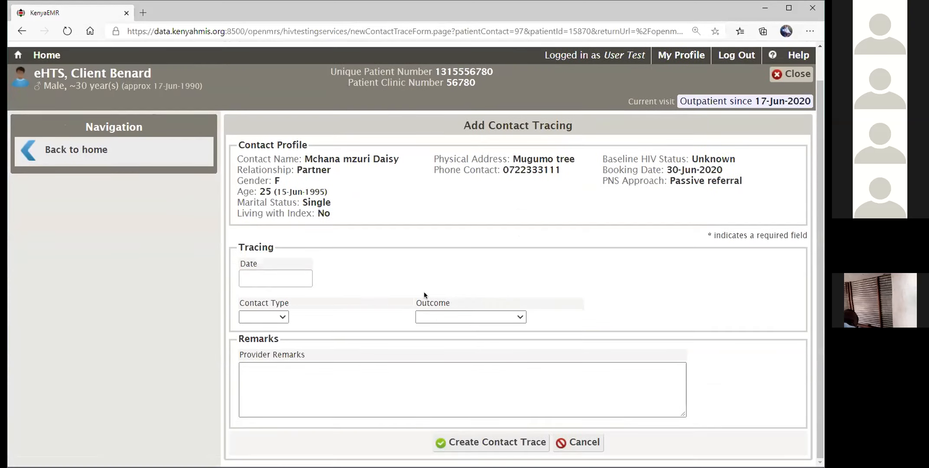
pyautogui.click(292, 279)
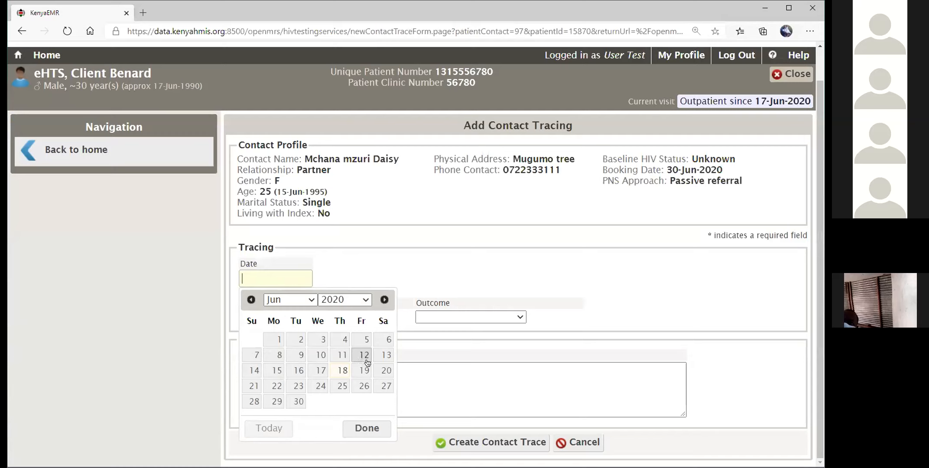
pyautogui.click(472, 274)
pyautogui.click(283, 318)
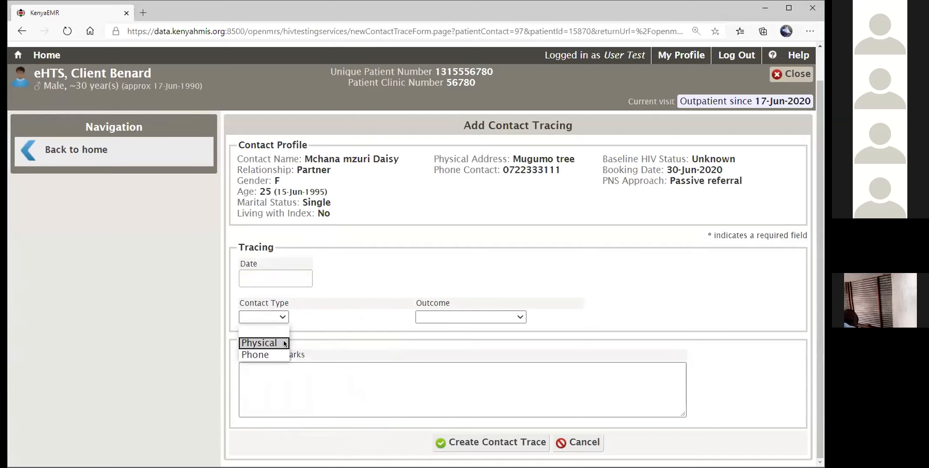
pyautogui.click(501, 317)
pyautogui.click(501, 317)
pyautogui.click(503, 281)
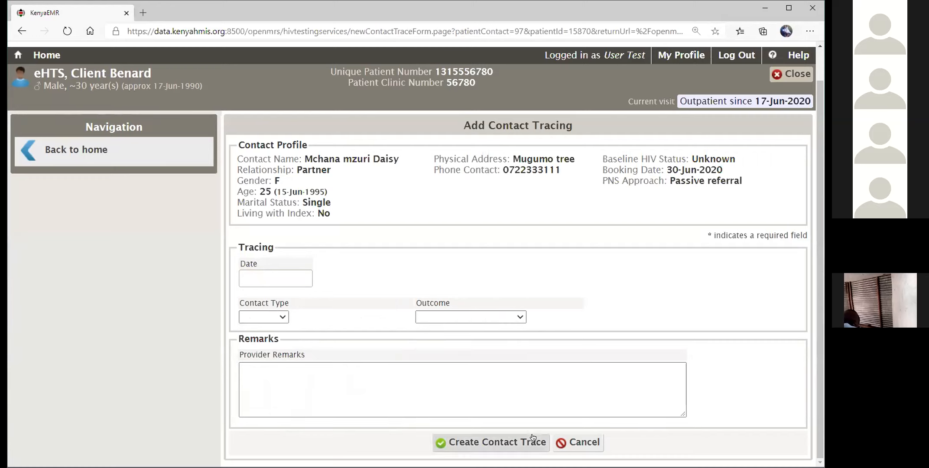
pyautogui.click(584, 442)
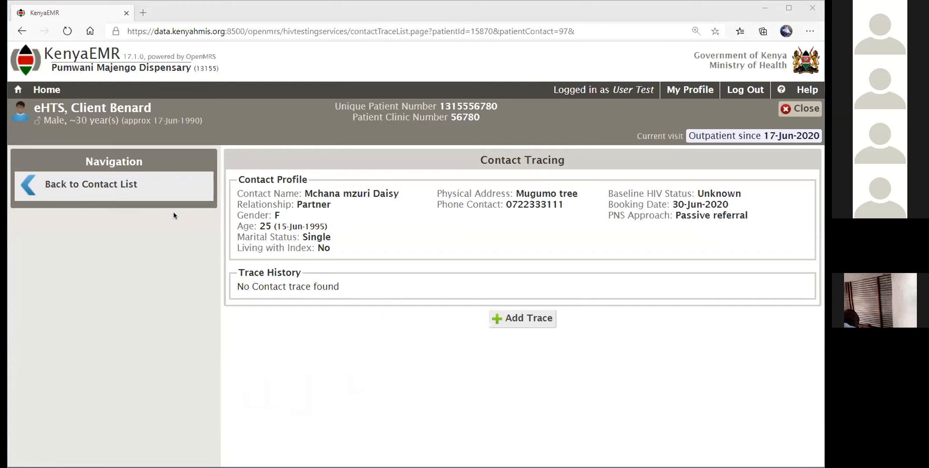
# Show the contact tree linking the client to his partner (status Unknown), then return to the contact list.
pyautogui.click(123, 185)
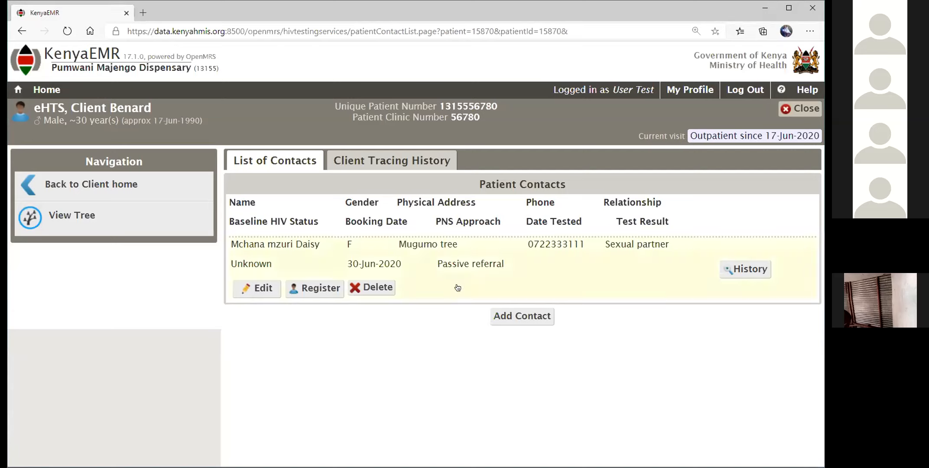
pyautogui.click(86, 222)
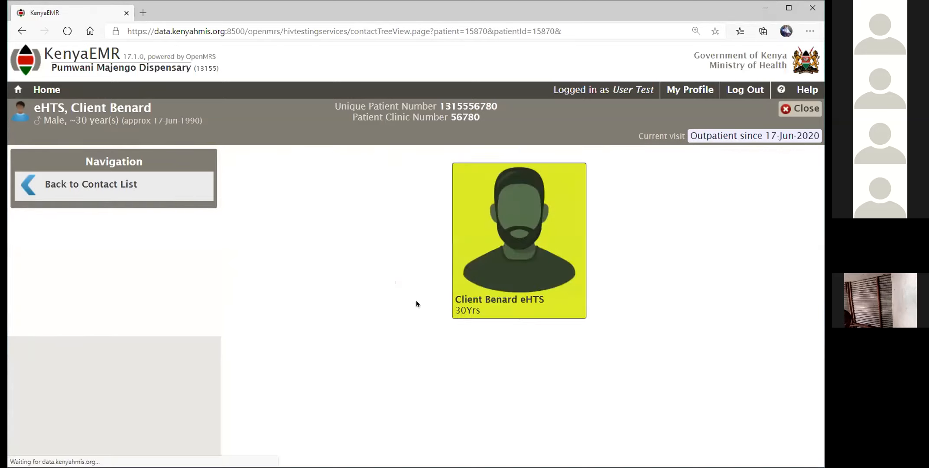
pyautogui.scroll(-1, 737, 278)
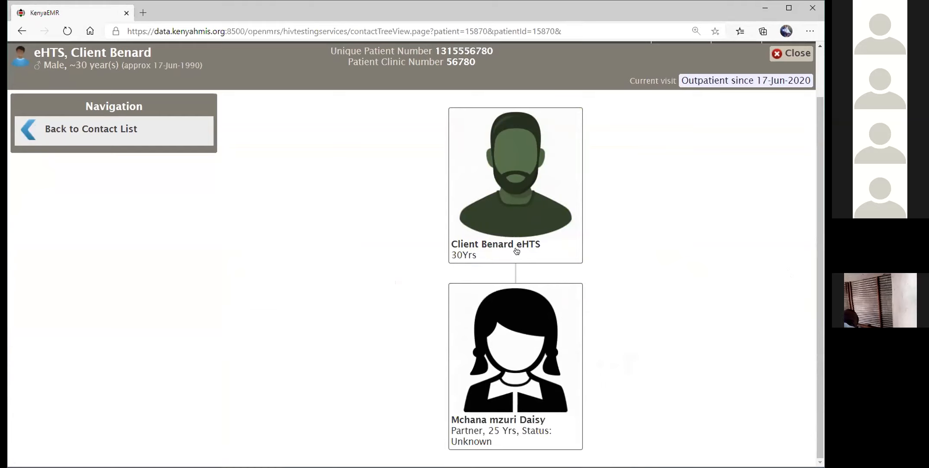
pyautogui.click(121, 139)
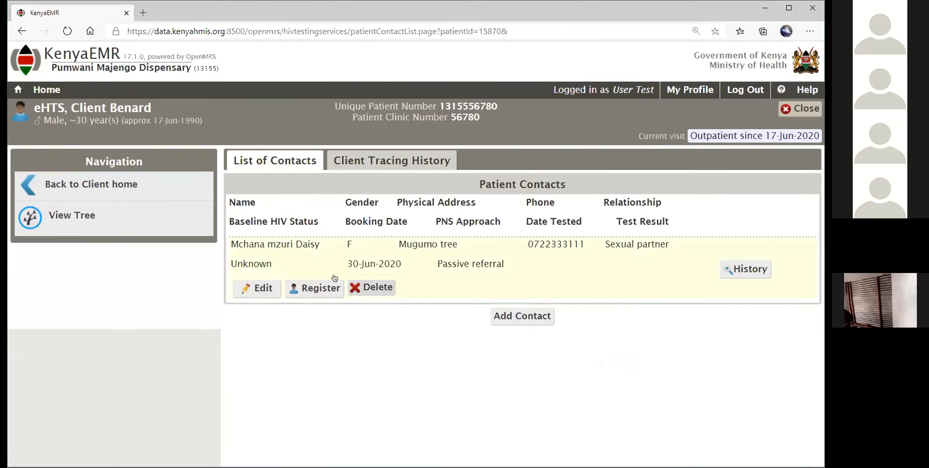
# Return to the client's home page listing Lab Results, Clinical Encounter, Progress Note and PrEP forms.
pyautogui.click(91, 194)
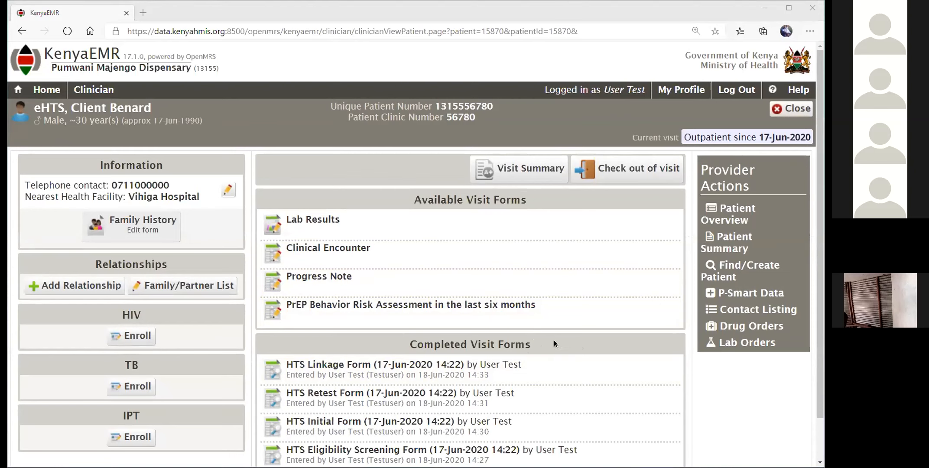
pyautogui.scroll(-1, 573, 333)
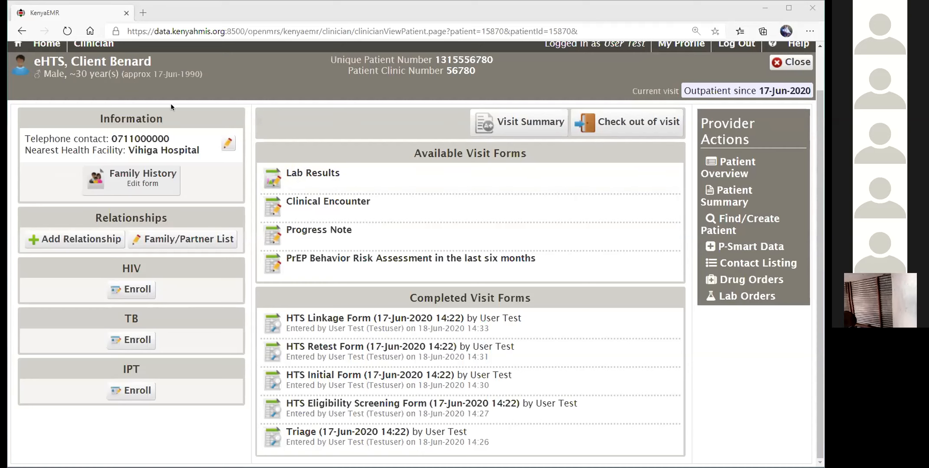
pyautogui.scroll(2, 171, 104)
# Edit the completed HTS Eligibility Screening Form from HIV Testing Services, answering Yes to 'Tested for HIV before'.
pyautogui.click(47, 89)
pyautogui.click(226, 182)
pyautogui.scroll(-2, 581, 217)
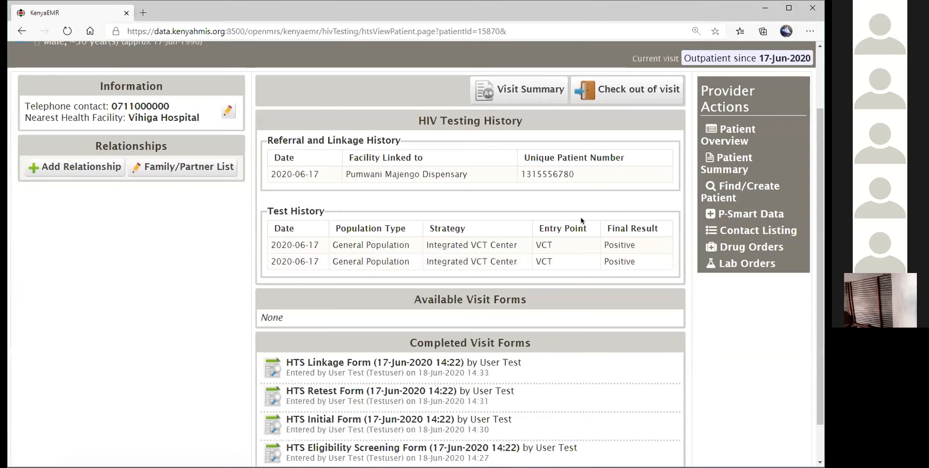
pyautogui.scroll(-1, 581, 220)
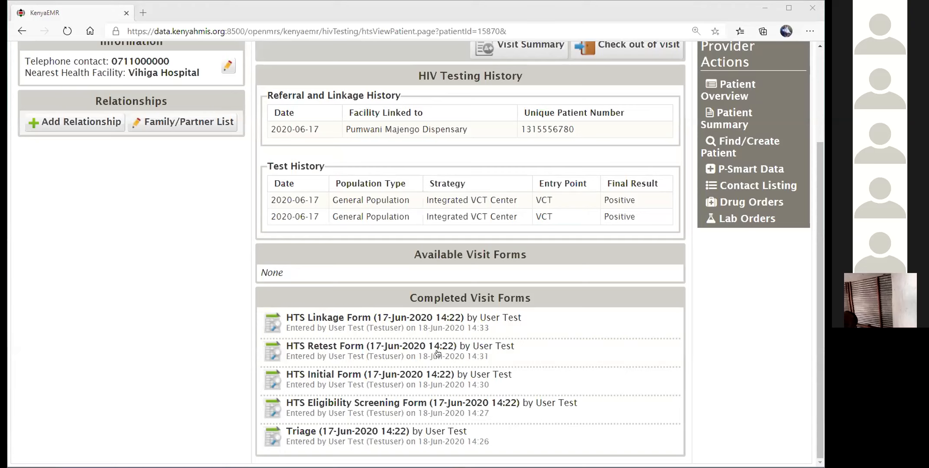
pyautogui.click(364, 418)
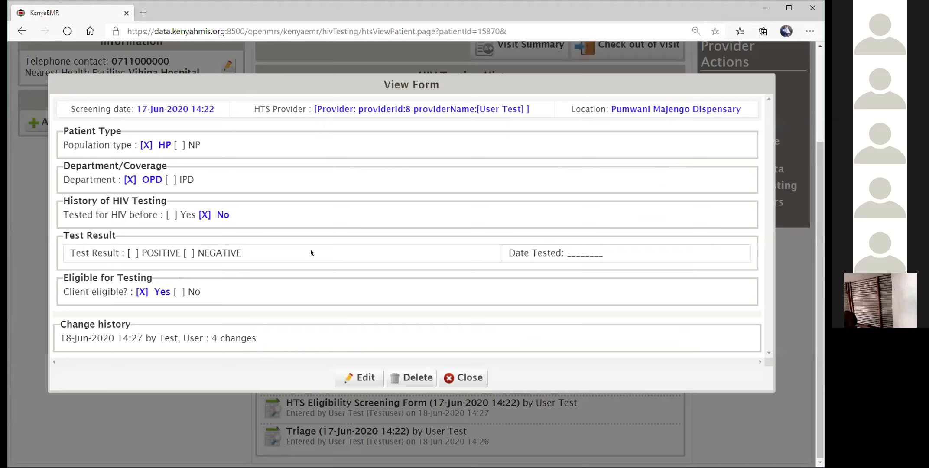
pyautogui.click(366, 378)
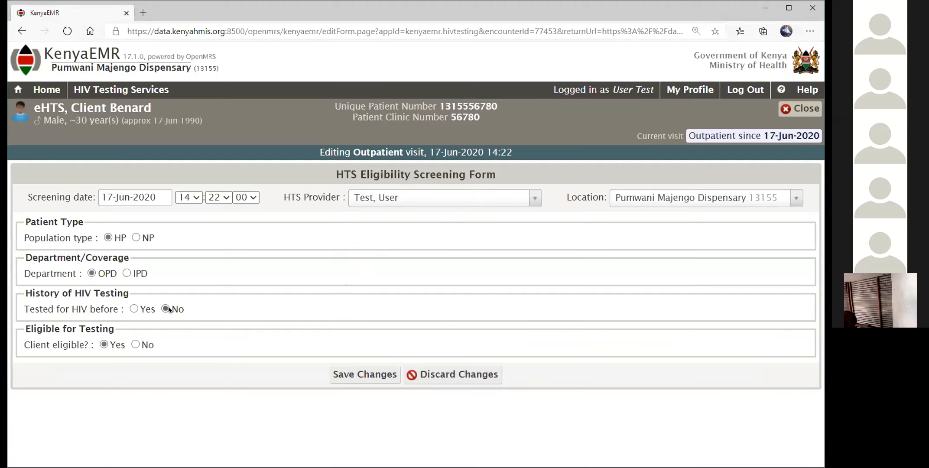
pyautogui.click(134, 309)
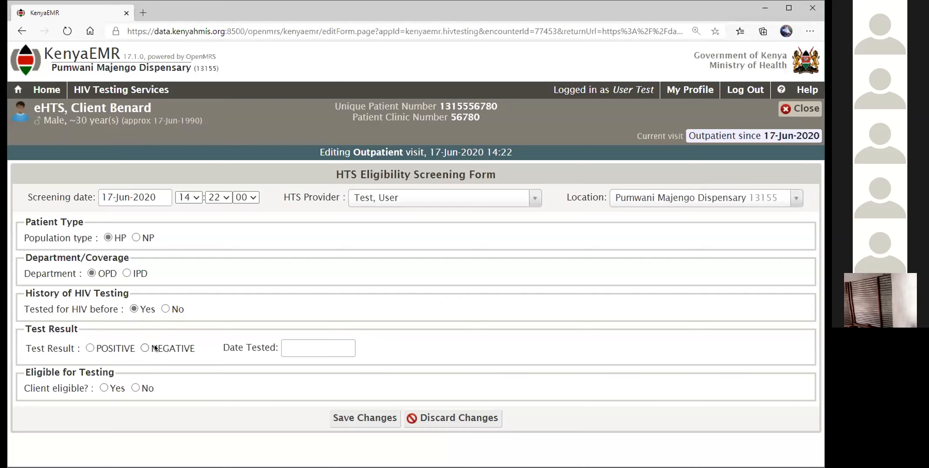
# Set the earlier test result to POSITIVE and 'Client eligible?' to No on the form.
pyautogui.click(90, 348)
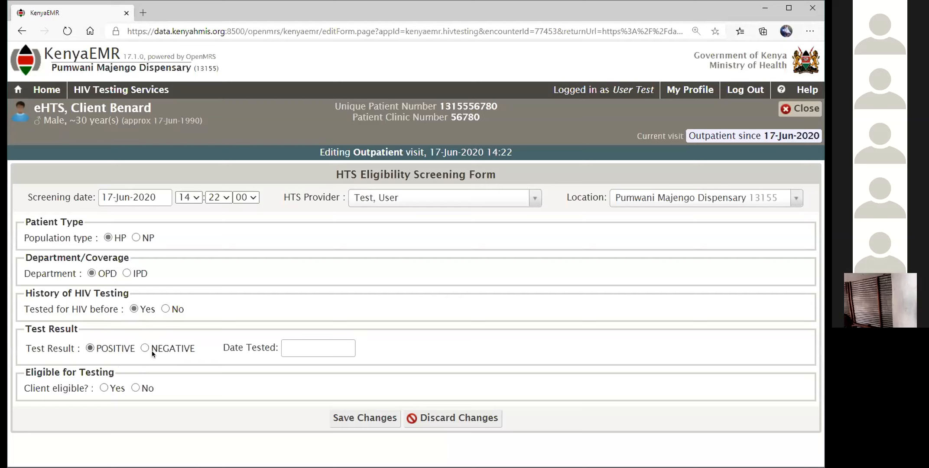
pyautogui.click(137, 388)
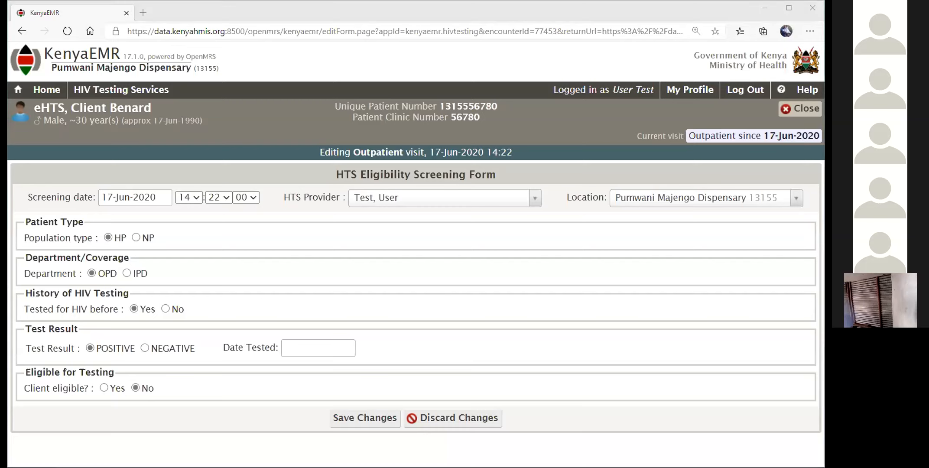
pyautogui.click(253, 335)
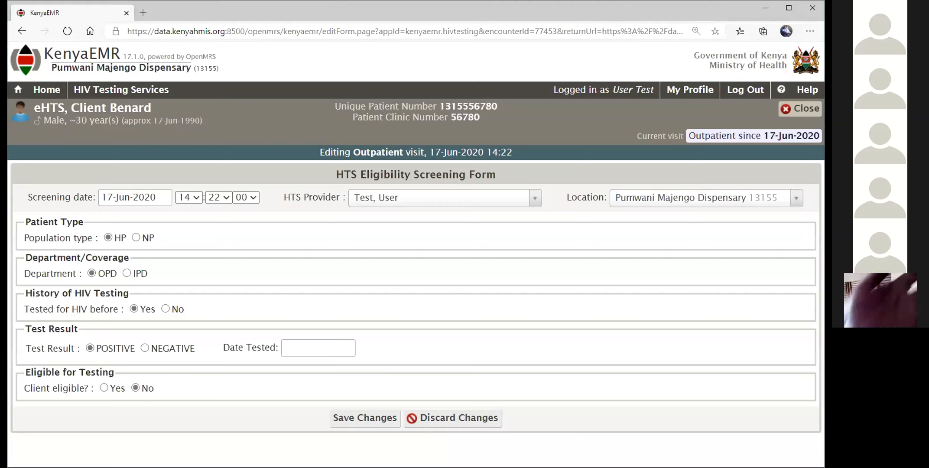
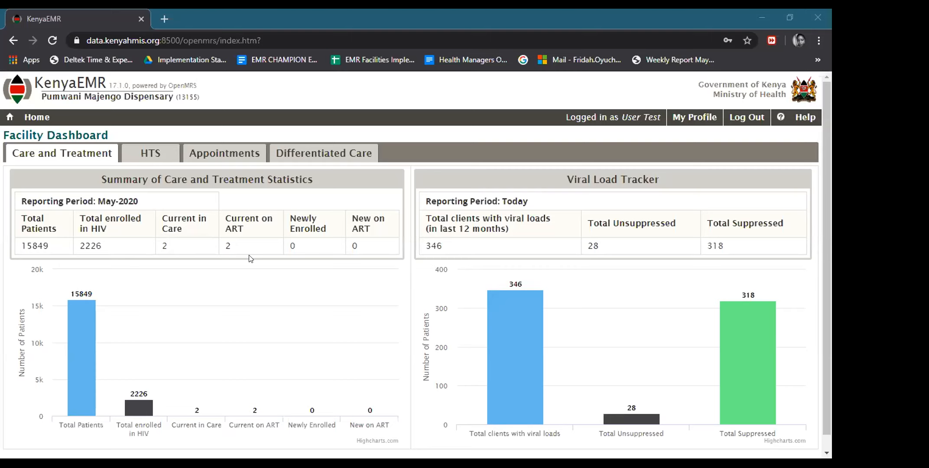
# Search Registration for 'prep', open the test patient, and go to their PrEP page.
pyautogui.click(29, 118)
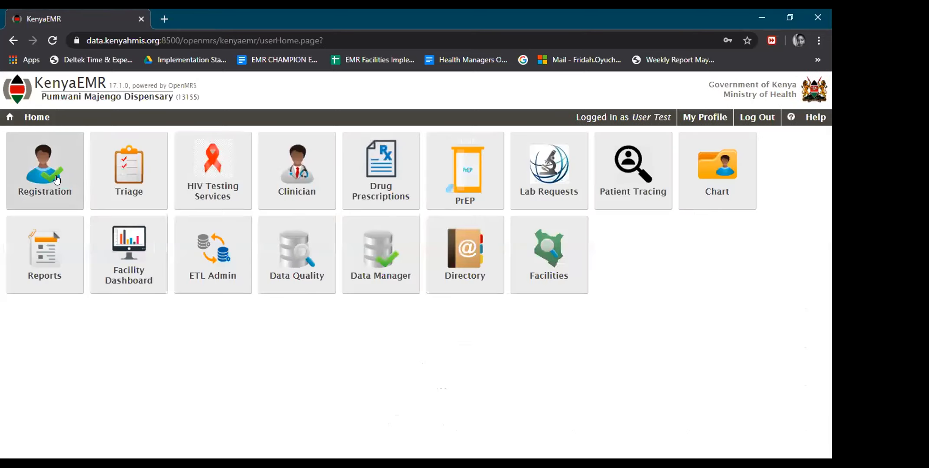
pyautogui.click(52, 178)
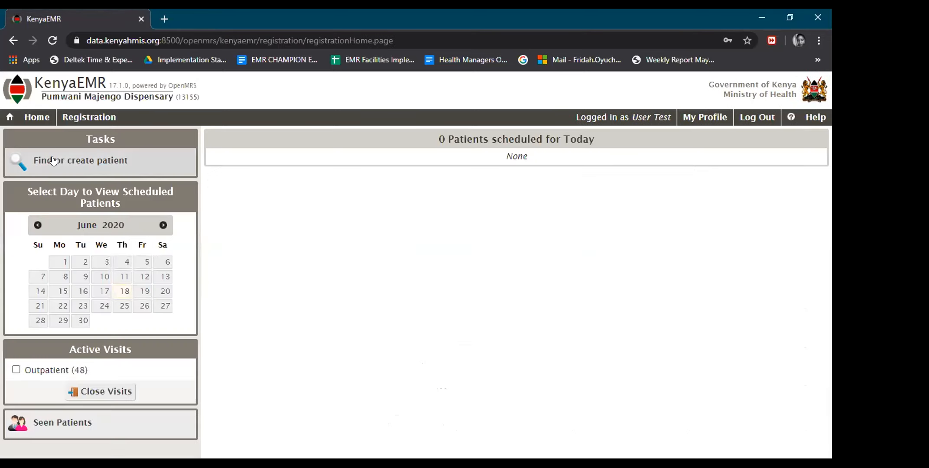
pyautogui.click(53, 161)
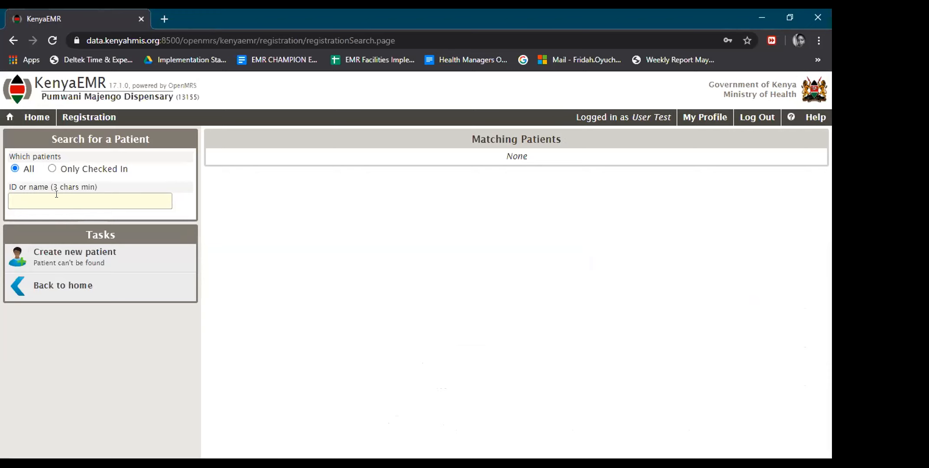
pyautogui.write('prep')
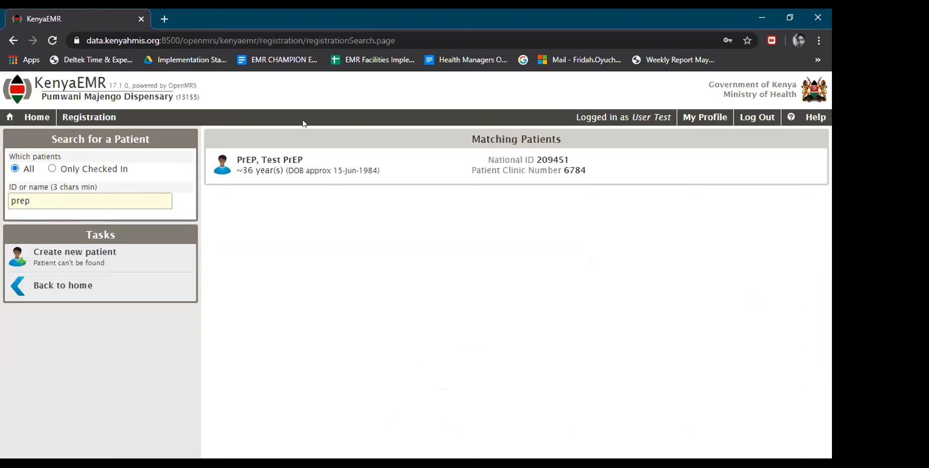
pyautogui.click(290, 169)
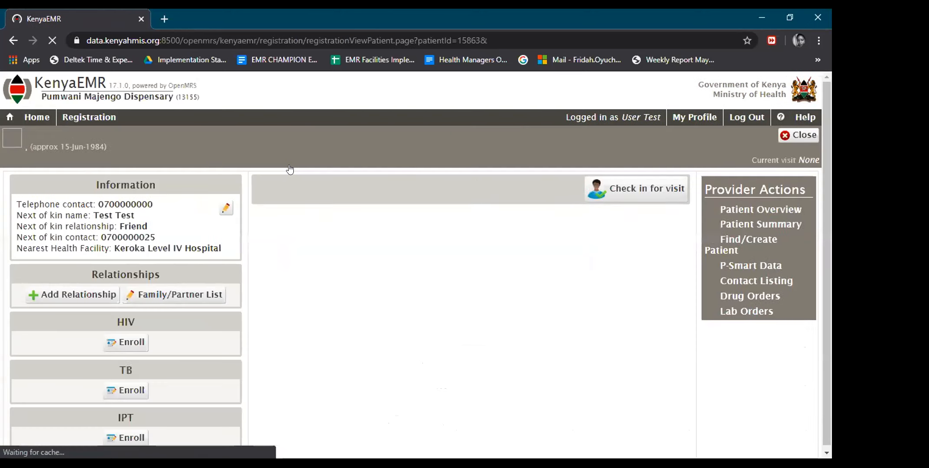
pyautogui.click(37, 117)
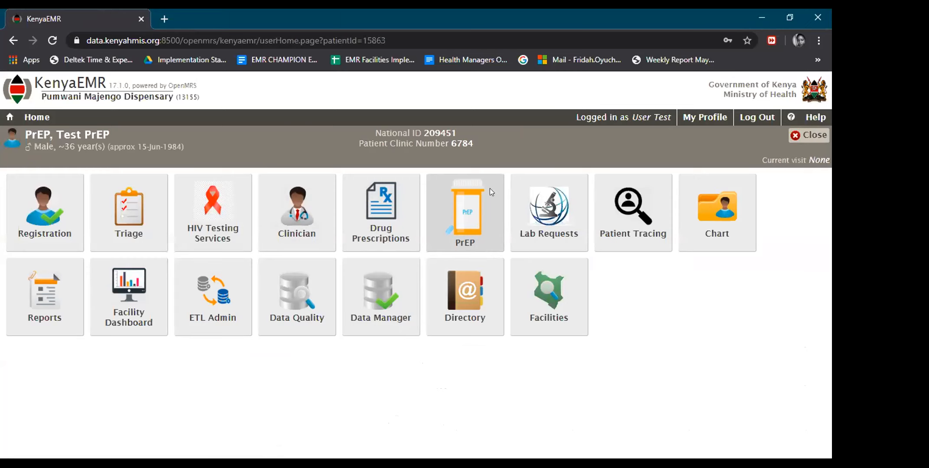
pyautogui.click(458, 230)
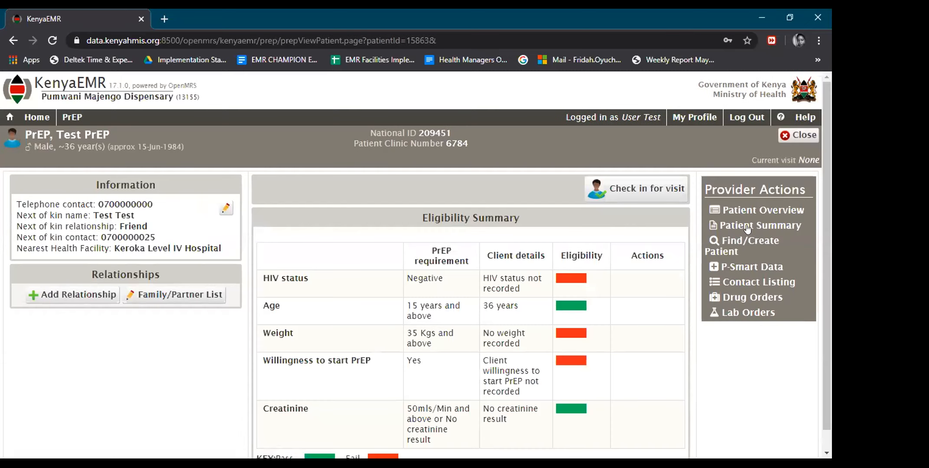
# Submit an outpatient check-in for the patient backdated to 01-Jan-2020.
pyautogui.moveTo(827, 148); pyautogui.dragTo(829, 196)
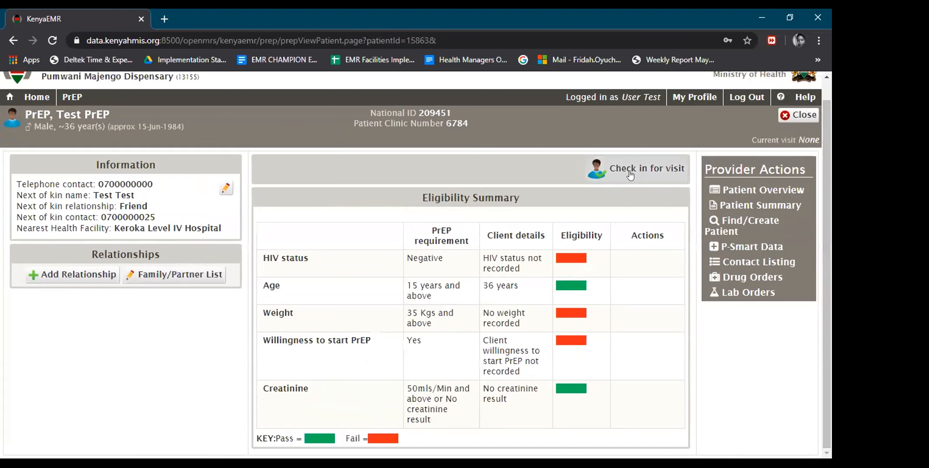
pyautogui.click(598, 170)
pyautogui.click(260, 277)
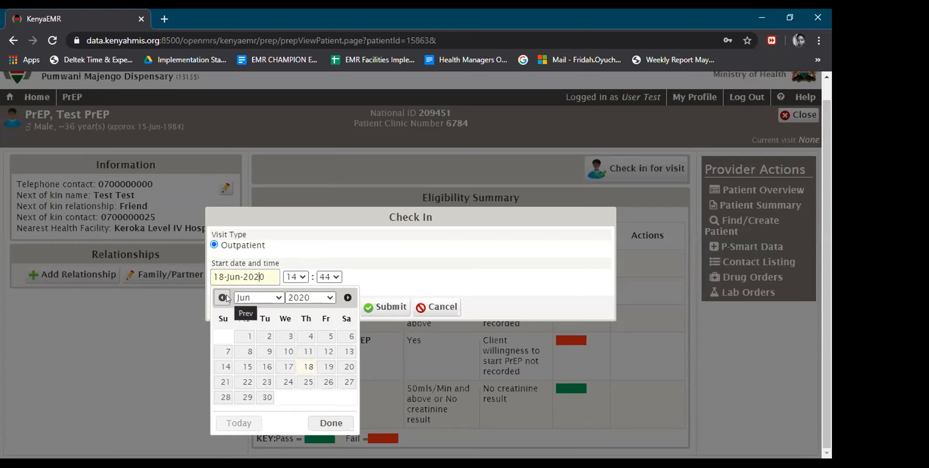
pyautogui.click(226, 297)
pyautogui.click(226, 298)
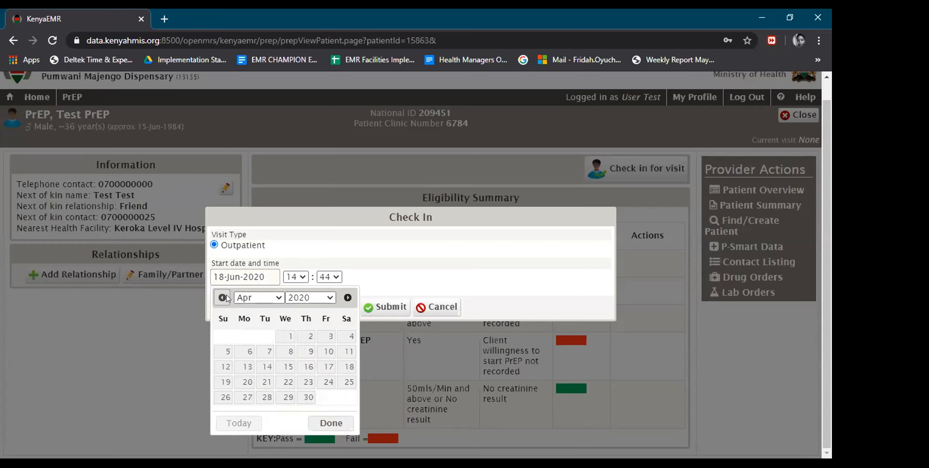
pyautogui.click(226, 297)
pyautogui.click(226, 298)
pyautogui.click(226, 298)
pyautogui.click(288, 337)
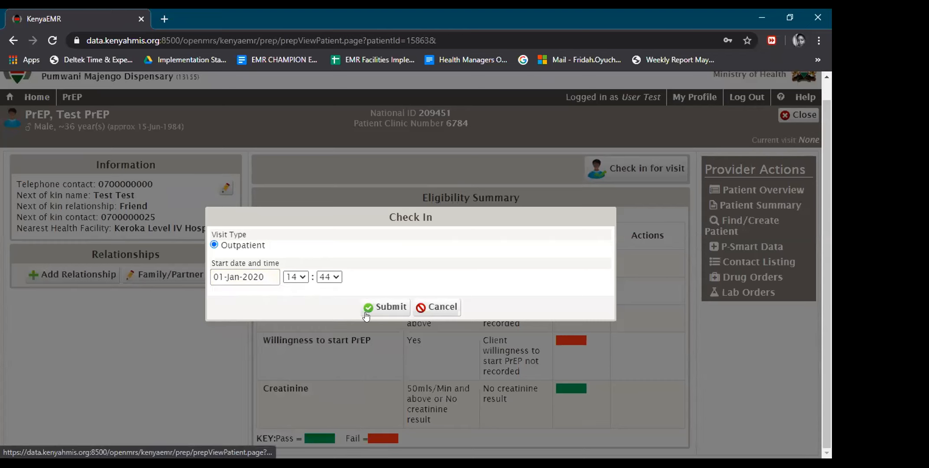
pyautogui.click(368, 308)
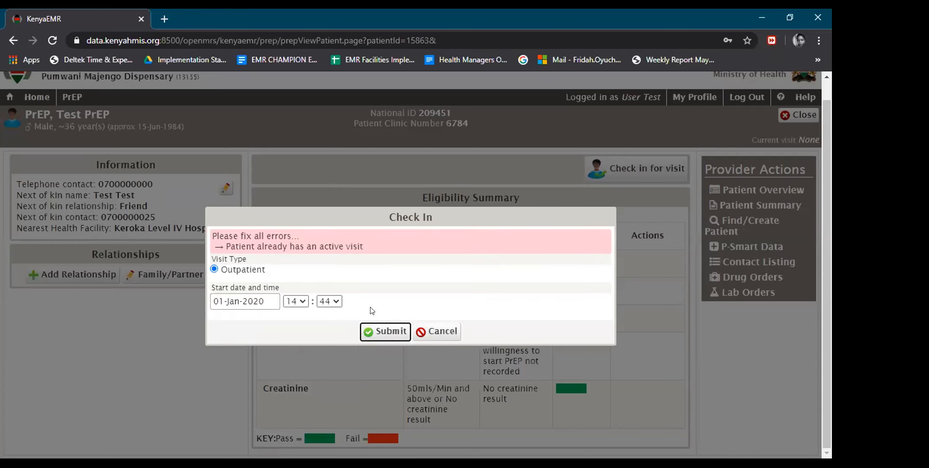
# Dismiss the active-visit error, abandon a second check-in, and close the patient chart.
pyautogui.click(431, 331)
pyautogui.click(598, 170)
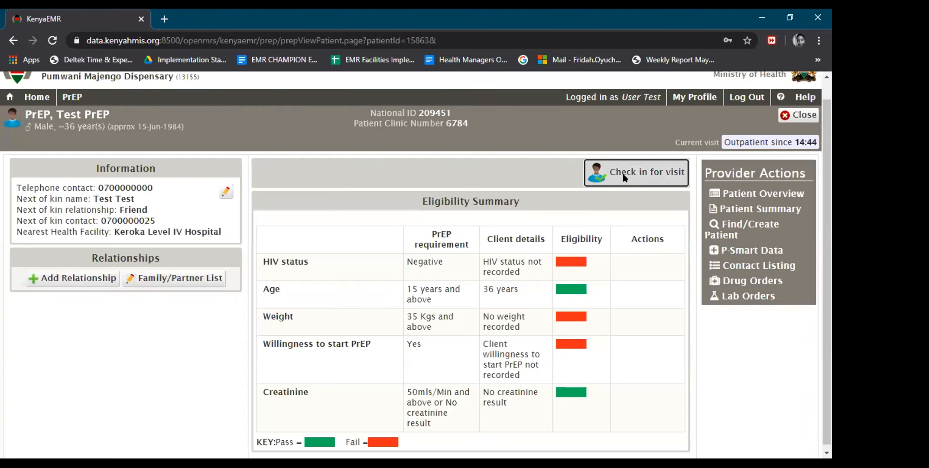
pyautogui.click(433, 326)
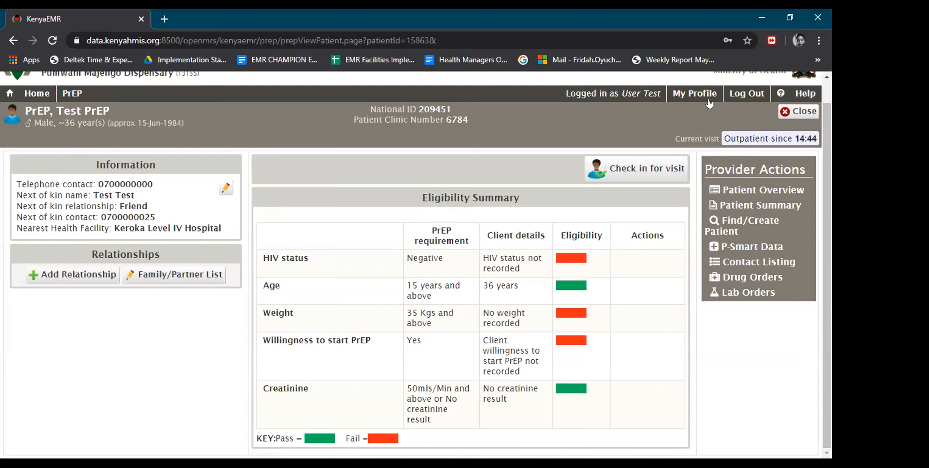
pyautogui.click(790, 115)
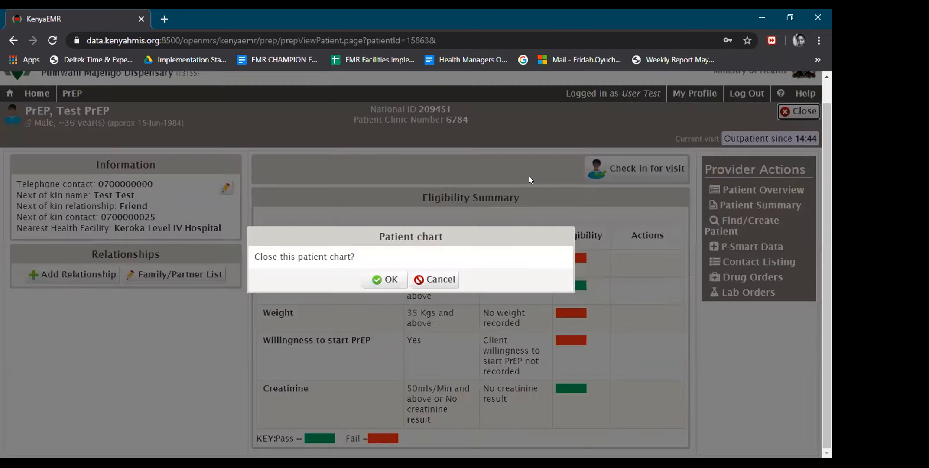
# Confirm closing the chart, find 'prep' again in Registration, and open that patient's Triage form.
pyautogui.click(394, 280)
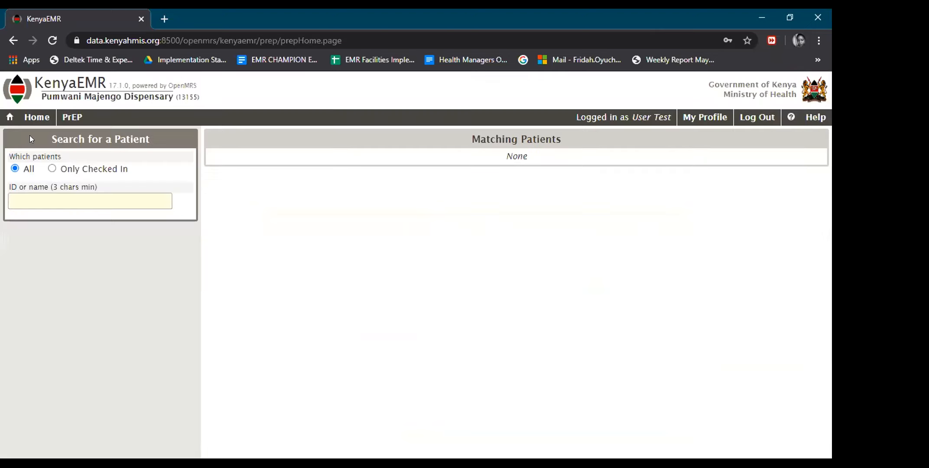
pyautogui.click(27, 116)
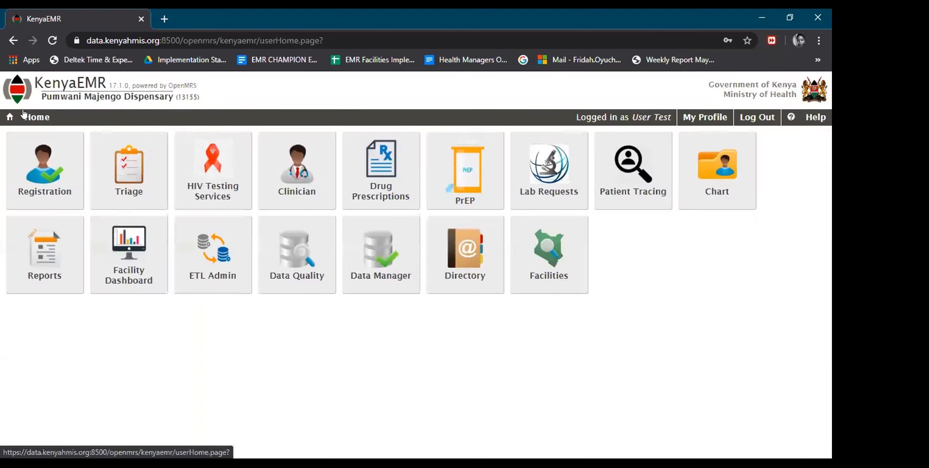
pyautogui.click(34, 169)
pyautogui.click(82, 161)
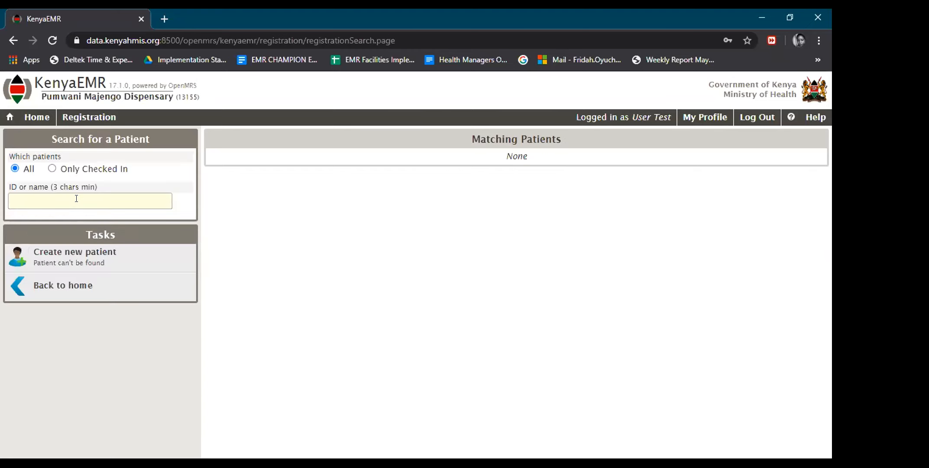
pyautogui.write('prep')
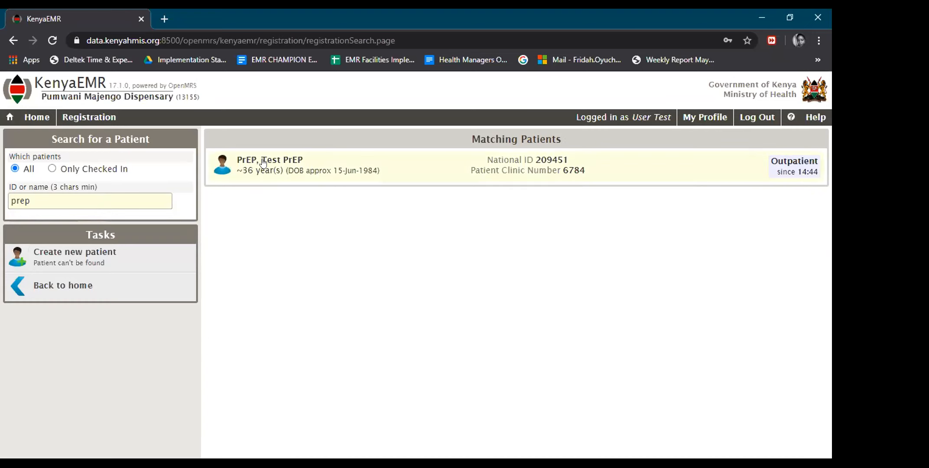
pyautogui.click(263, 163)
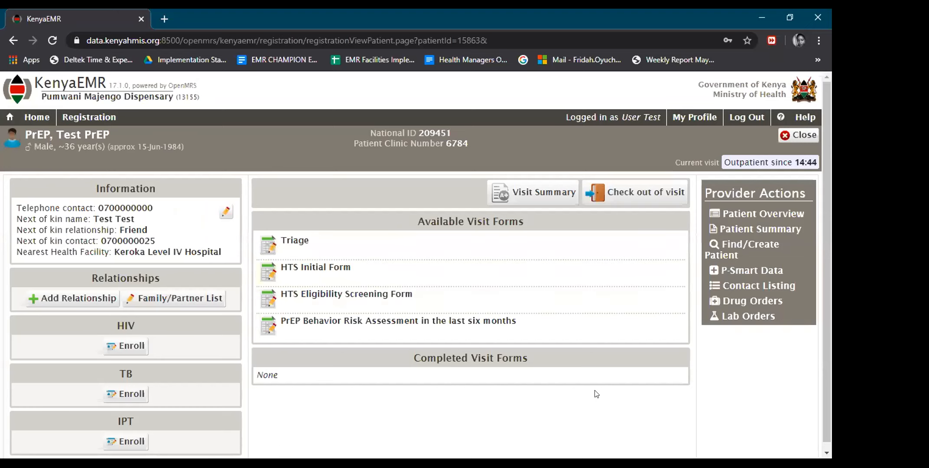
pyautogui.click(326, 247)
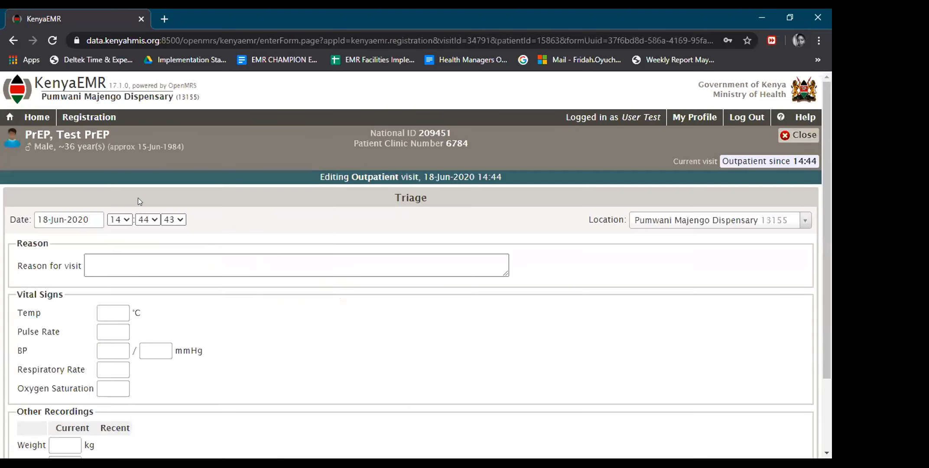
# Leave the Triage date unchanged and discard the empty Triage form.
pyautogui.click(66, 219)
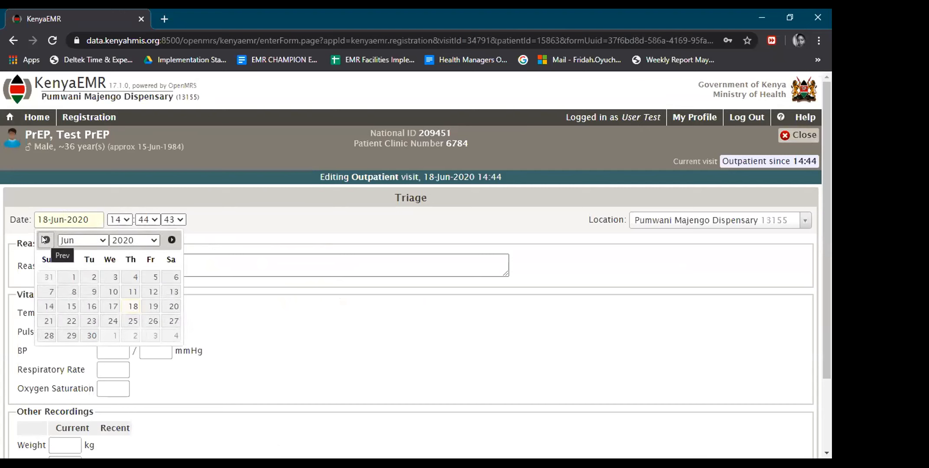
pyautogui.click(272, 336)
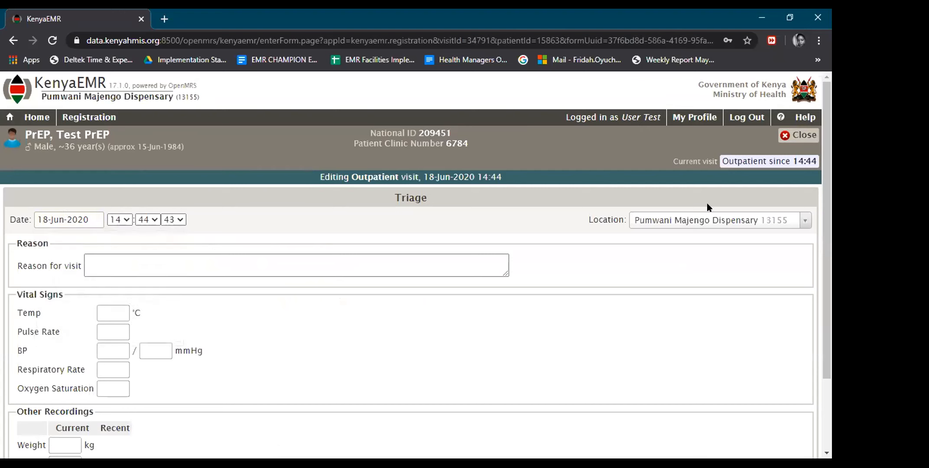
pyautogui.click(809, 135)
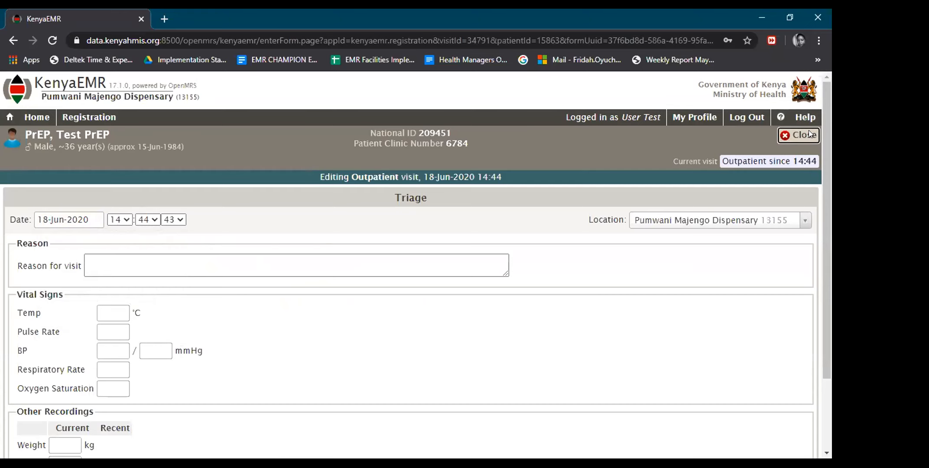
pyautogui.scroll(-2, 380, 190)
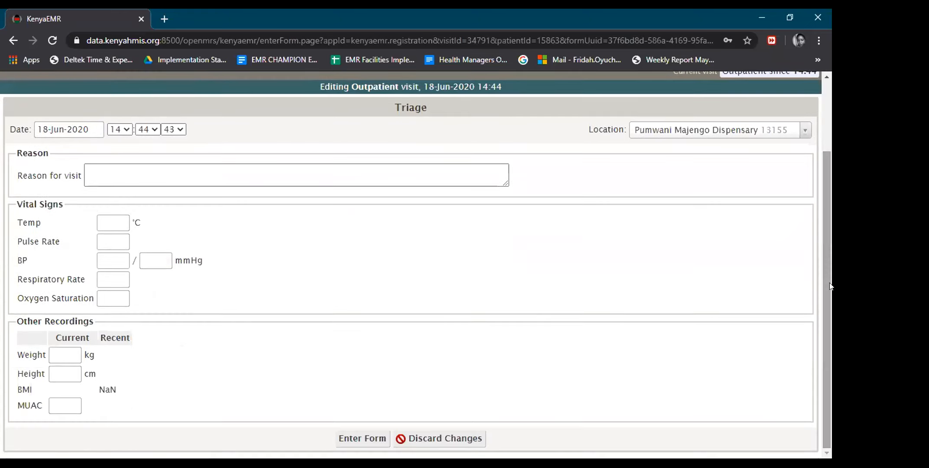
pyautogui.click(429, 435)
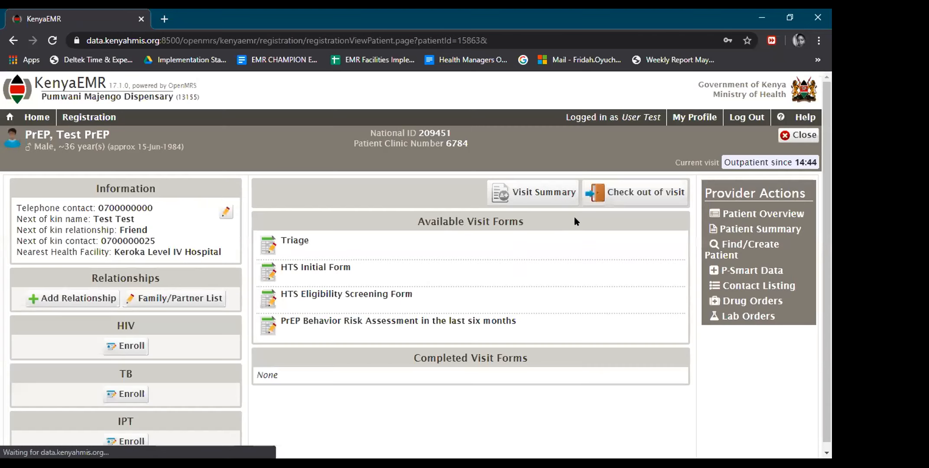
# Check the patient out of the current visit and check in again dated 01-Jan-2020.
pyautogui.click(598, 195)
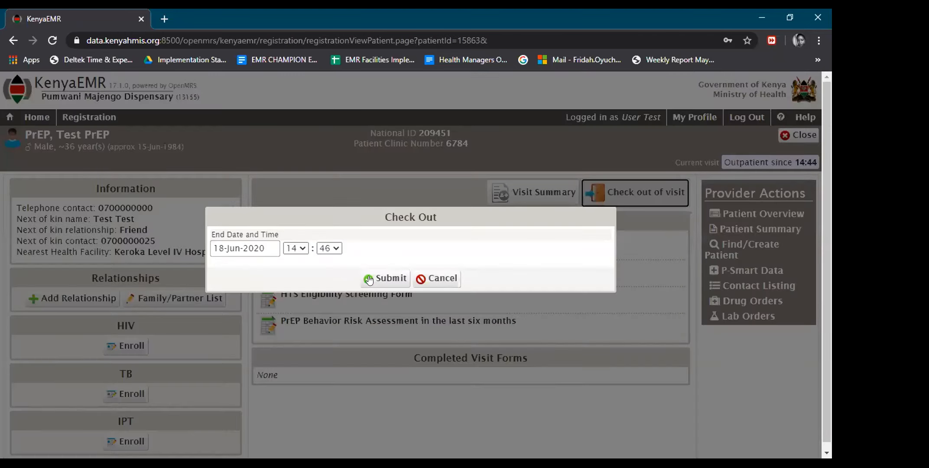
pyautogui.click(377, 280)
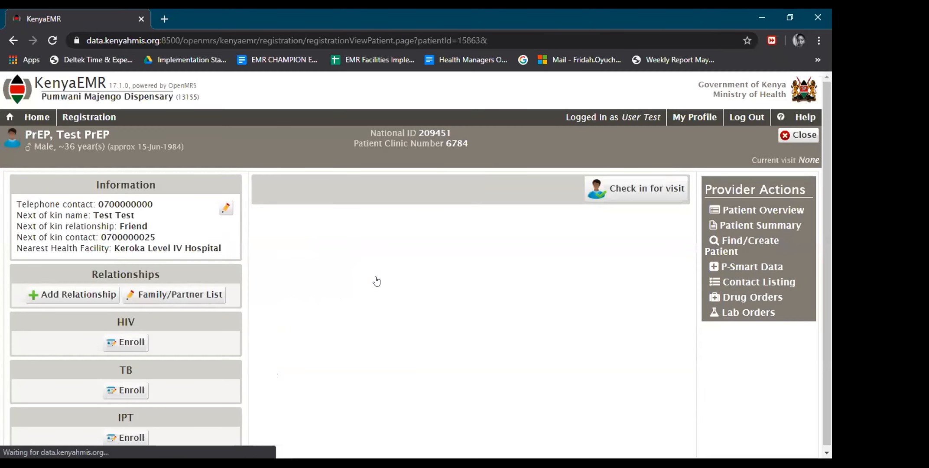
pyautogui.click(622, 197)
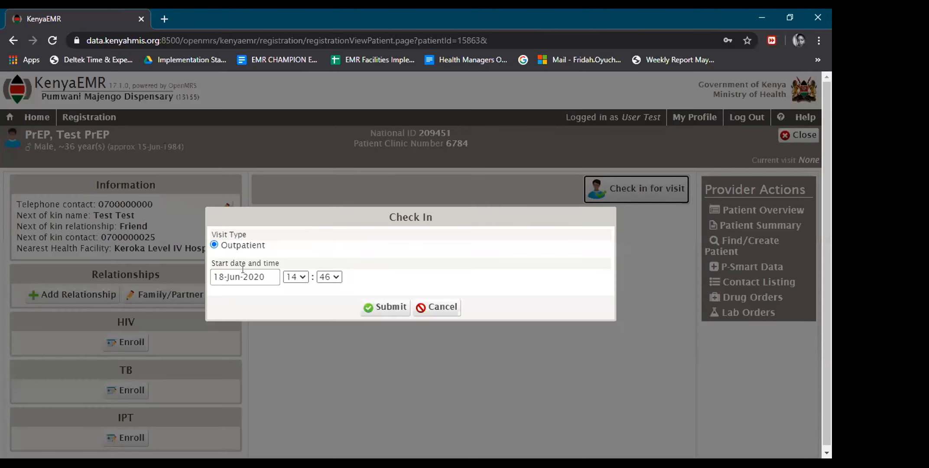
pyautogui.click(243, 277)
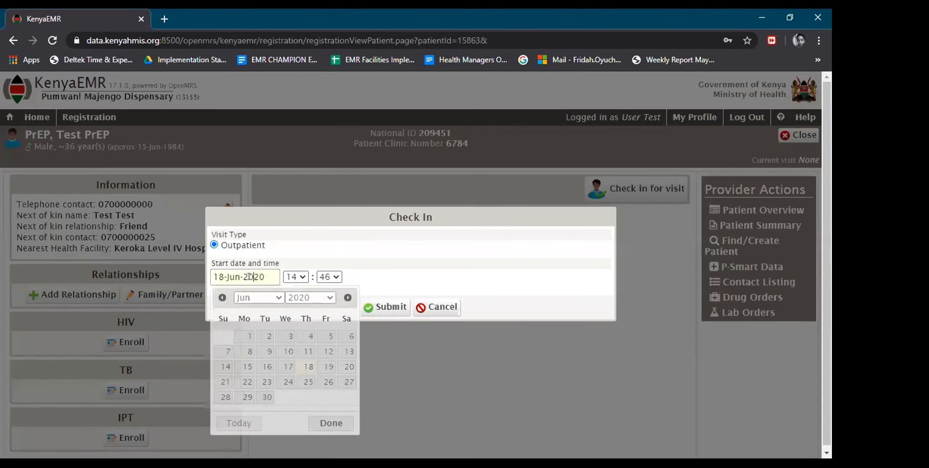
pyautogui.click(220, 298)
pyautogui.click(220, 298)
pyautogui.click(221, 299)
pyautogui.click(220, 298)
pyautogui.click(220, 298)
pyautogui.click(287, 338)
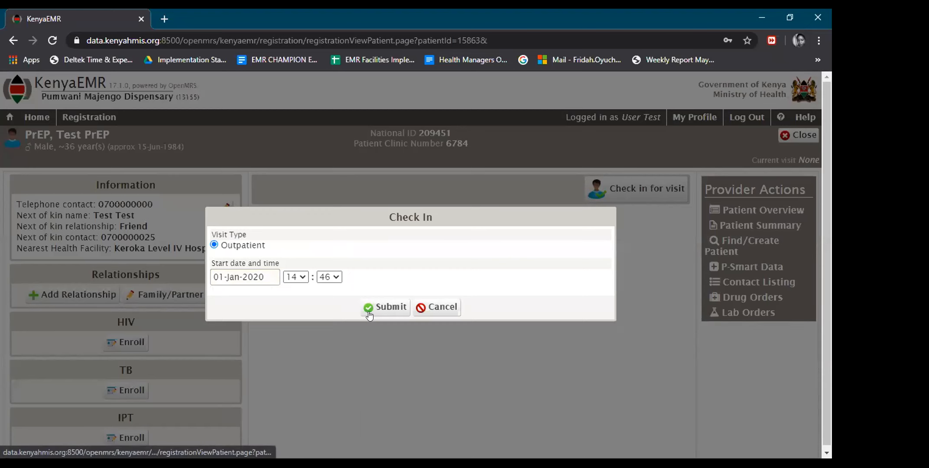
pyautogui.click(380, 308)
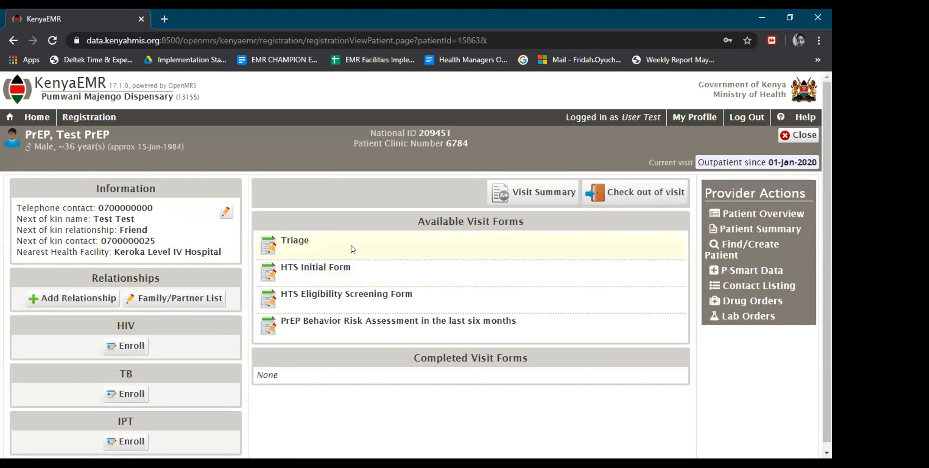
pyautogui.click(350, 250)
# Save Triage with reason PrEp, temperature 36 °C, weight 58 kg and height 162 cm.
pyautogui.click(124, 260)
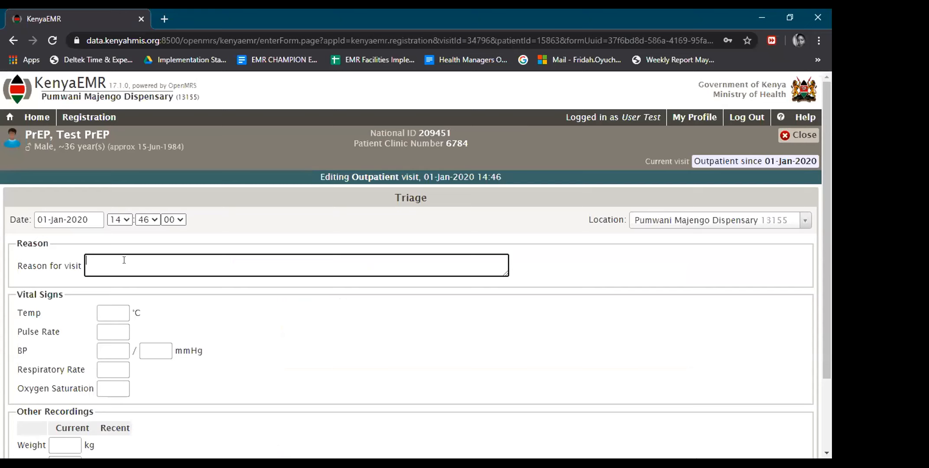
pyautogui.write('PrEp')
pyautogui.click(203, 315)
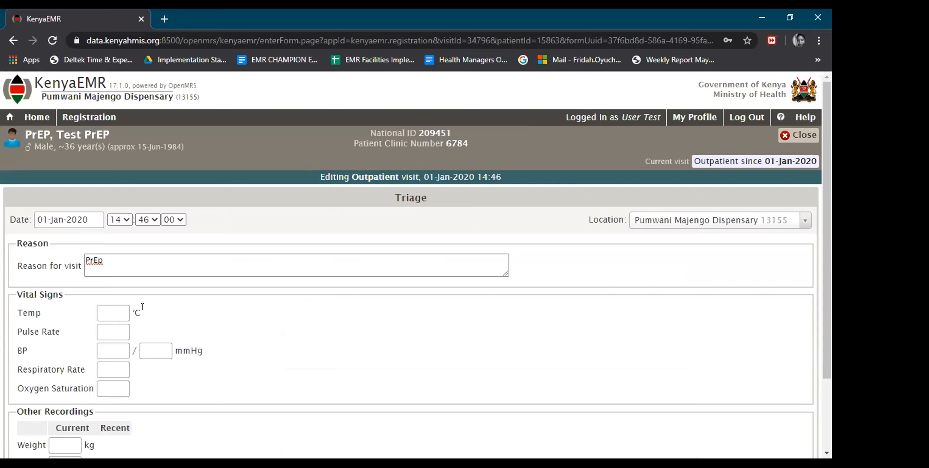
pyautogui.click(111, 307)
pyautogui.write('36')
pyautogui.moveTo(825, 169); pyautogui.dragTo(822, 236)
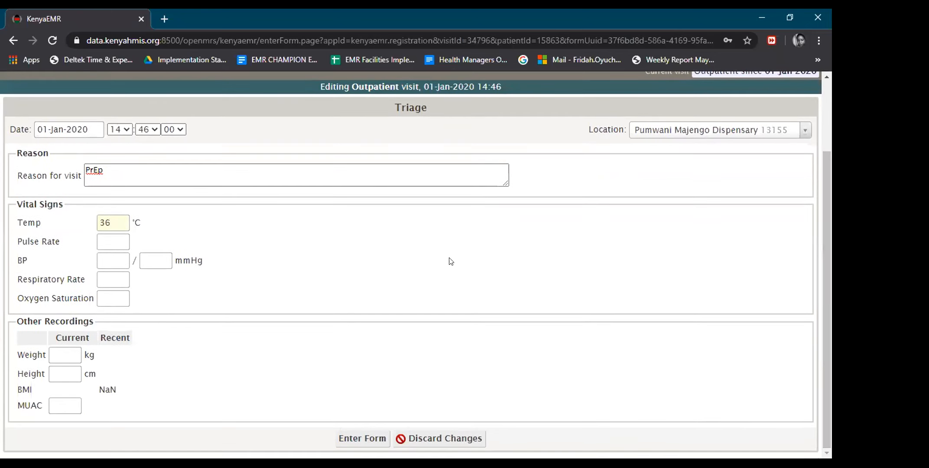
pyautogui.click(57, 355)
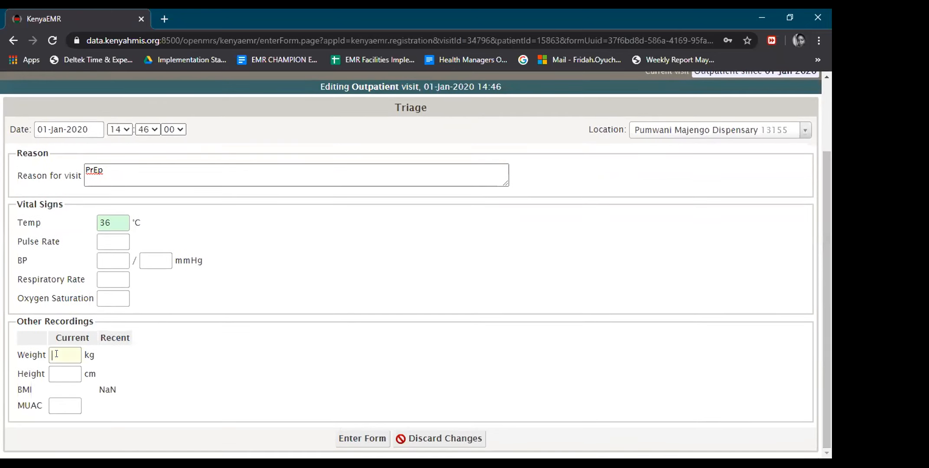
pyautogui.write('58')
pyautogui.click(57, 366)
pyautogui.write('162')
pyautogui.click(159, 375)
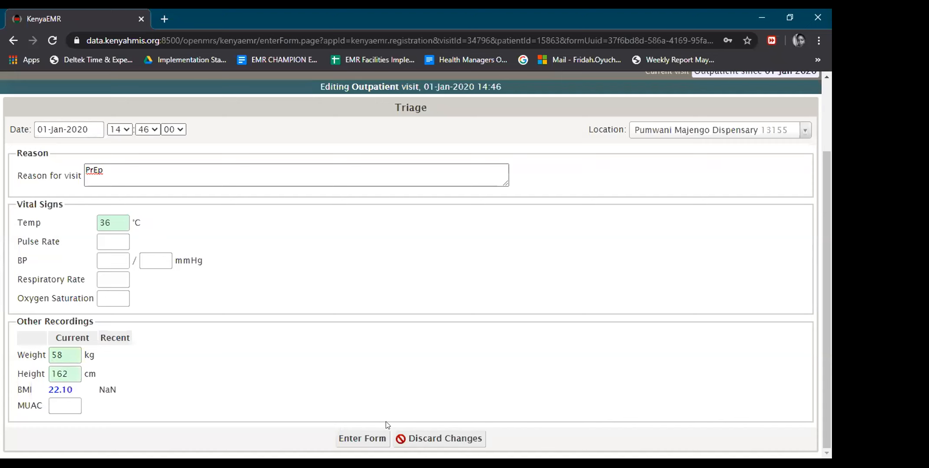
pyautogui.click(366, 438)
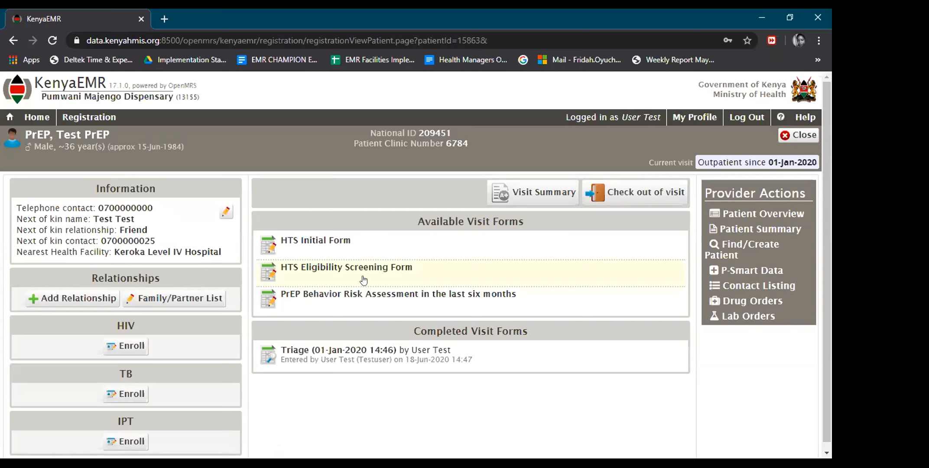
# Date the HTS Initial Form 01-Jan-2020 and set population type to General Population.
pyautogui.click(356, 251)
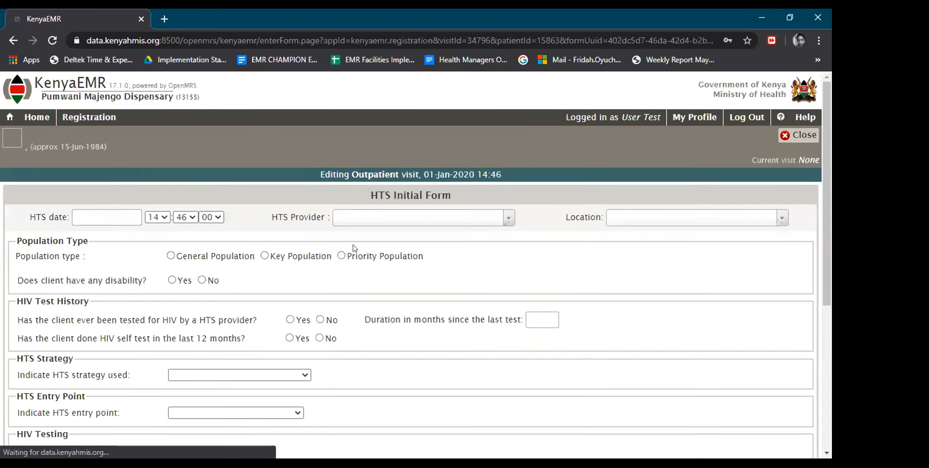
pyautogui.click(76, 220)
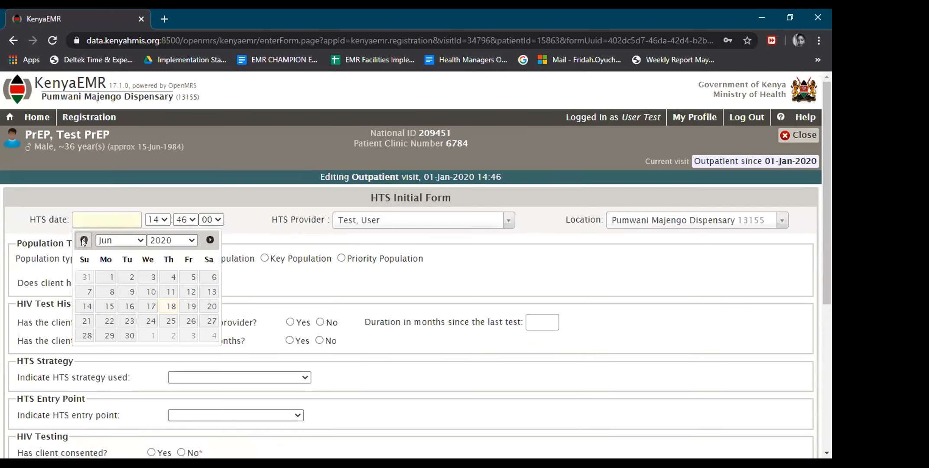
pyautogui.click(84, 240)
pyautogui.click(83, 240)
pyautogui.click(83, 240)
pyautogui.click(84, 240)
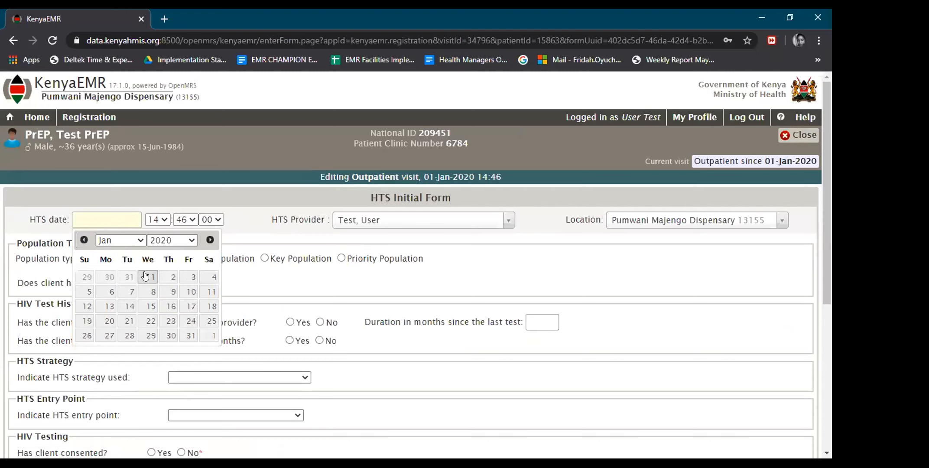
pyautogui.click(147, 276)
pyautogui.click(170, 259)
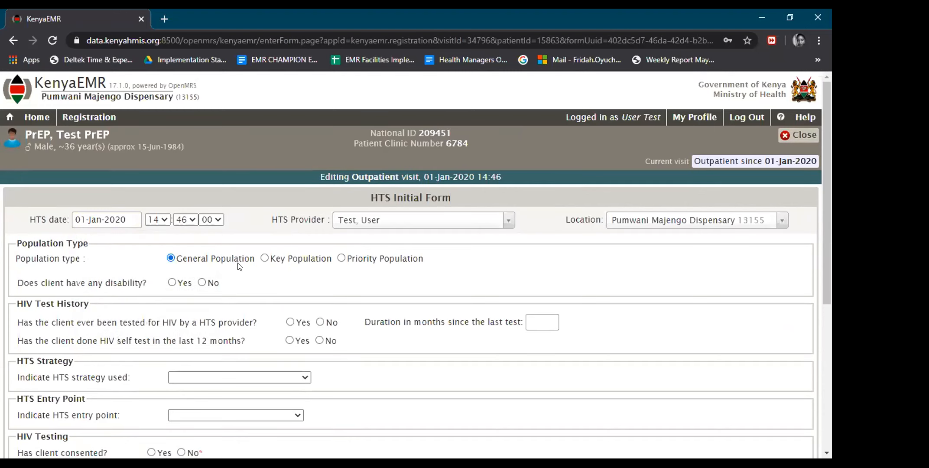
pyautogui.click(265, 259)
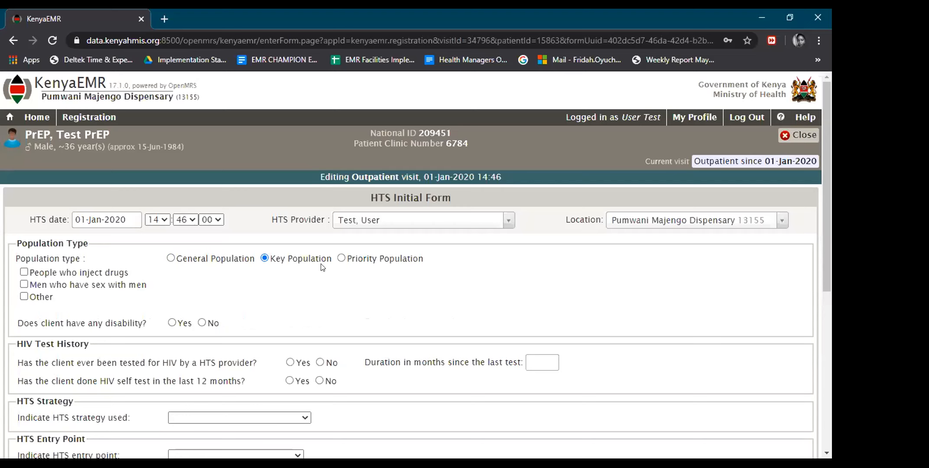
pyautogui.click(342, 258)
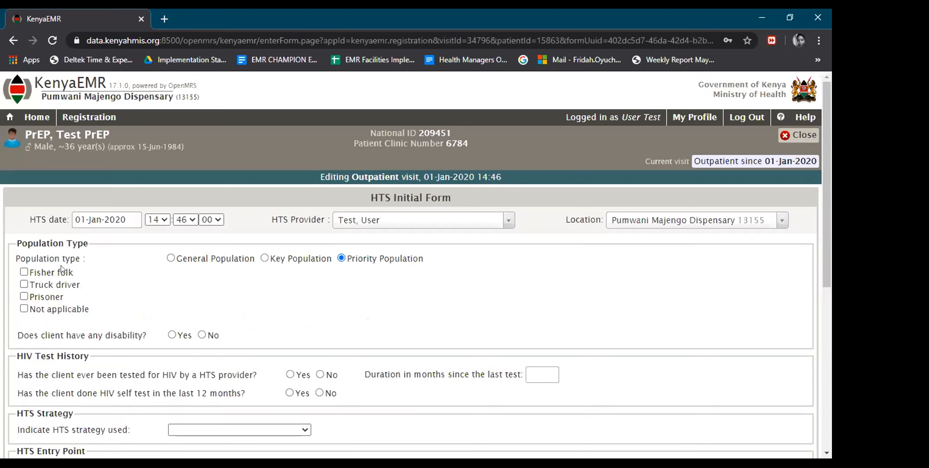
pyautogui.click(171, 259)
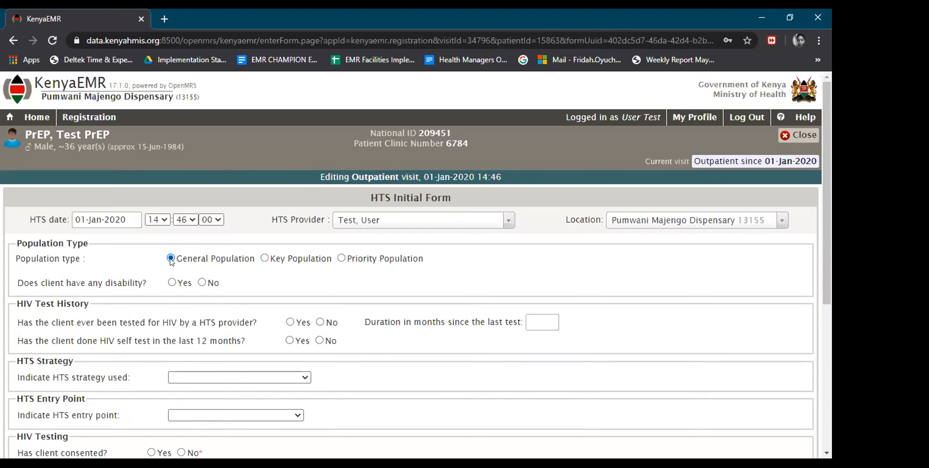
# Answer no disability, no prior HTS or self test, and choose Integrated VCT Center strategy.
pyautogui.click(172, 282)
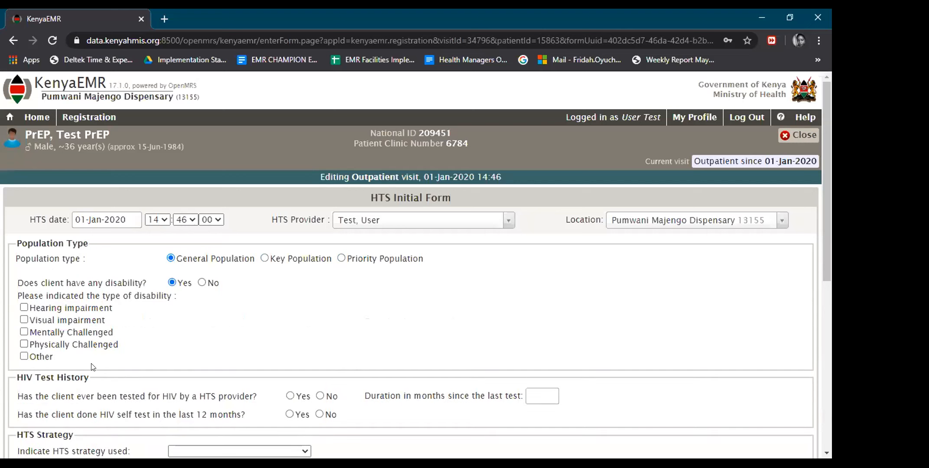
pyautogui.click(205, 278)
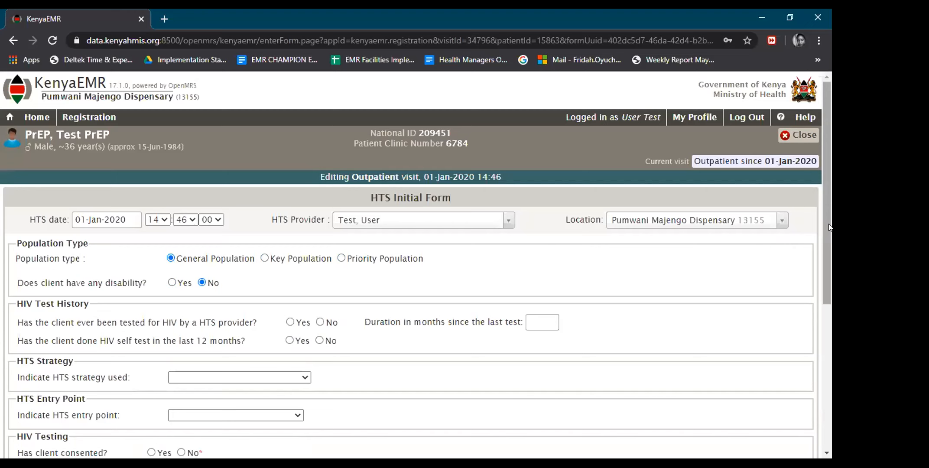
pyautogui.scroll(-2, 311, 203)
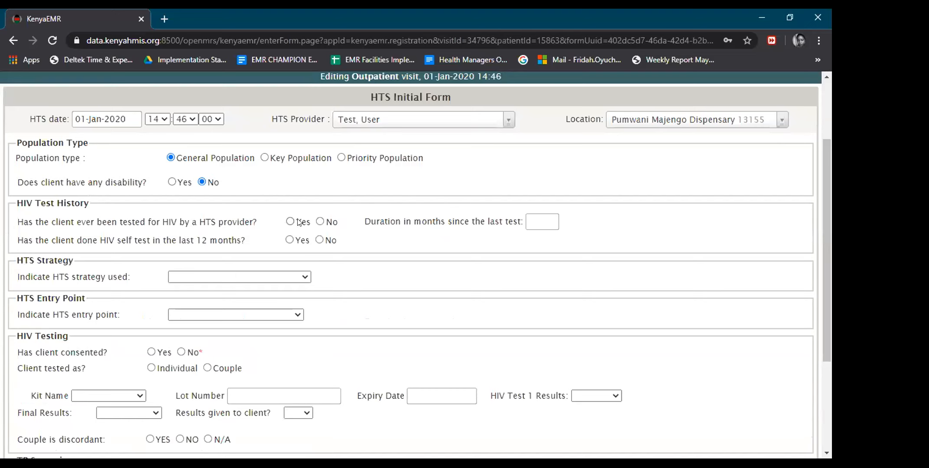
pyautogui.click(320, 221)
pyautogui.click(289, 222)
pyautogui.click(319, 222)
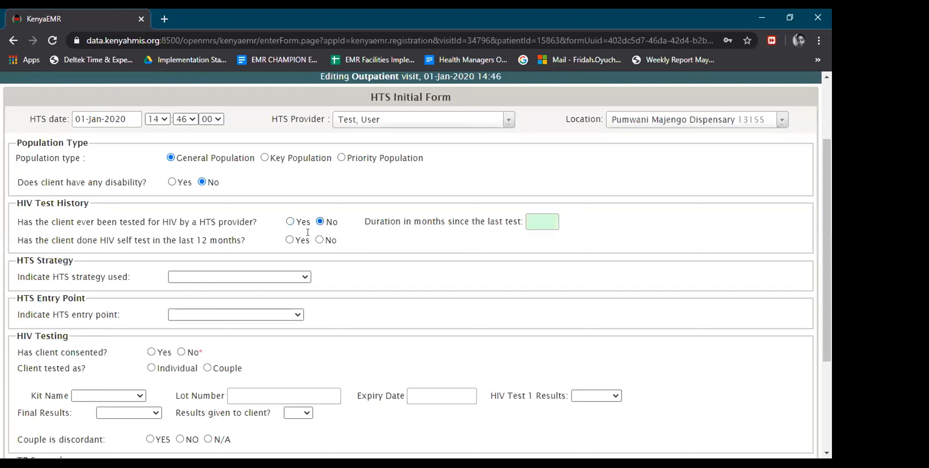
pyautogui.click(320, 240)
pyautogui.click(304, 277)
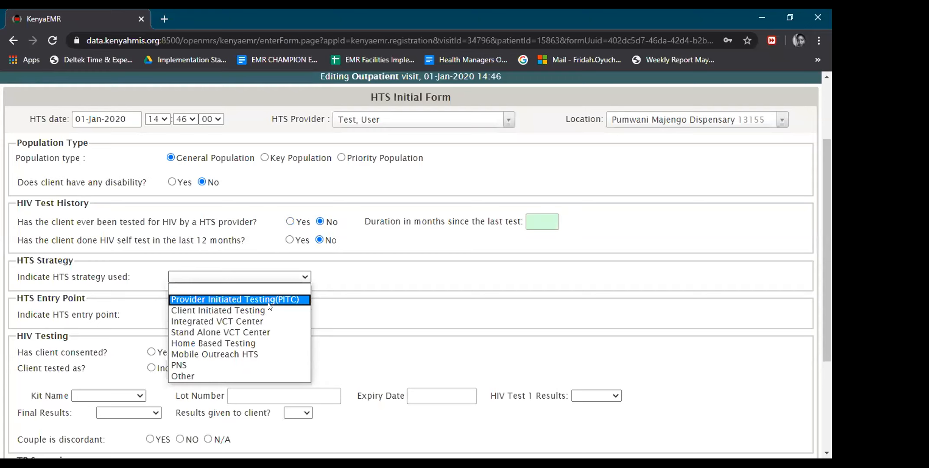
pyautogui.click(269, 323)
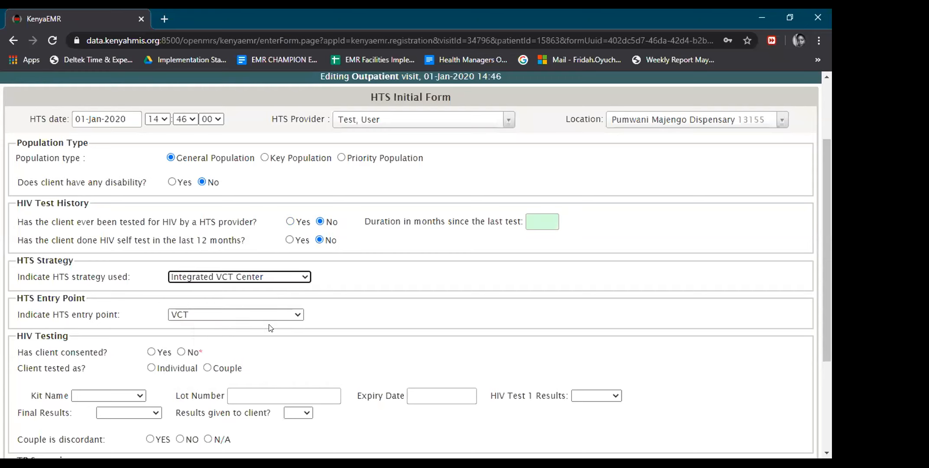
pyautogui.moveTo(824, 209); pyautogui.dragTo(823, 245)
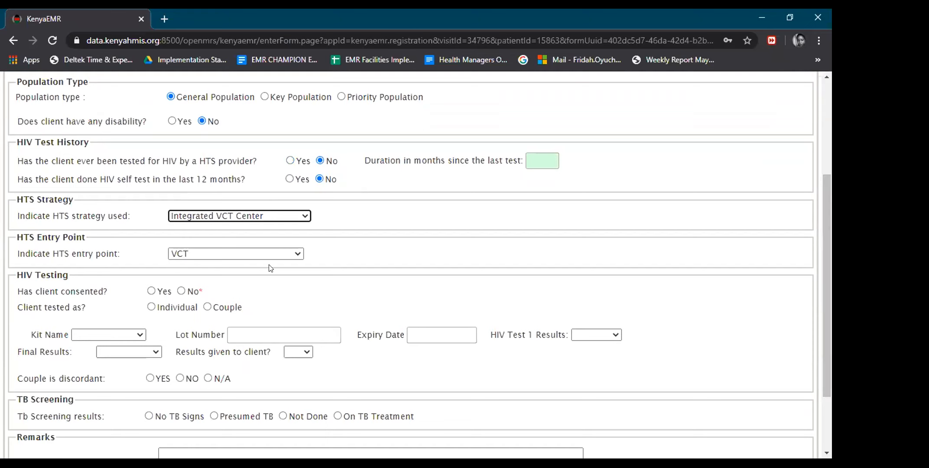
pyautogui.click(151, 291)
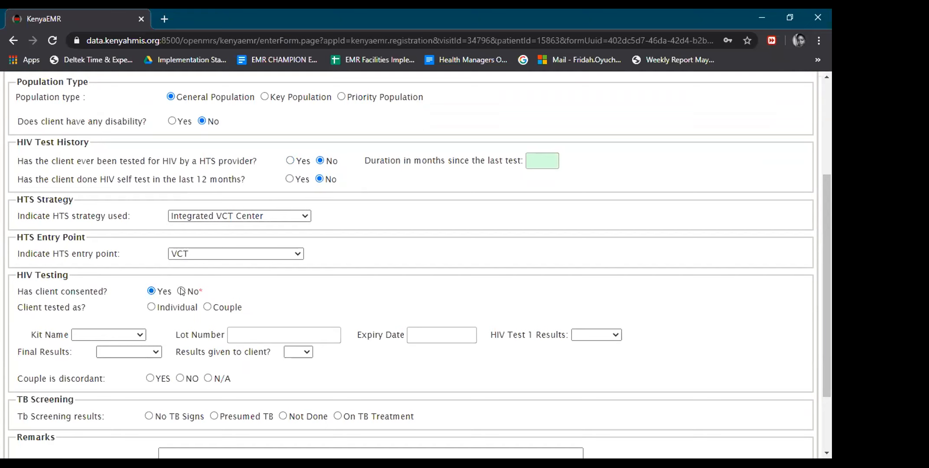
pyautogui.click(150, 308)
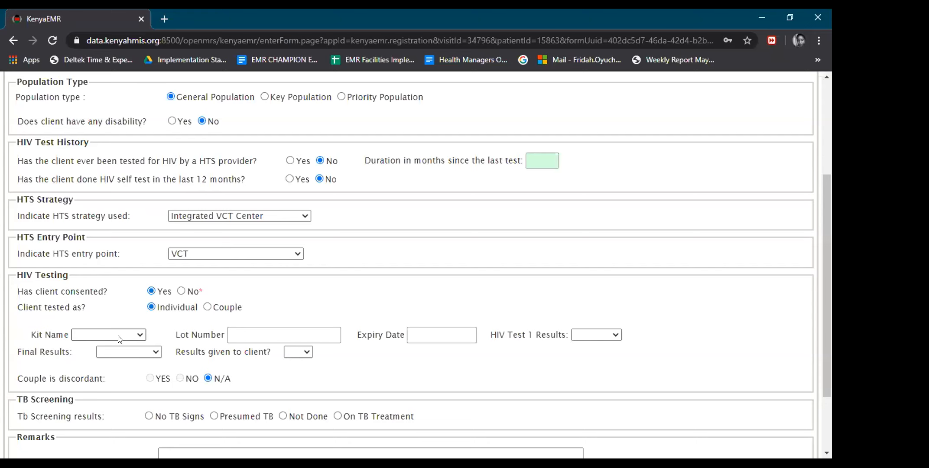
pyautogui.click(140, 335)
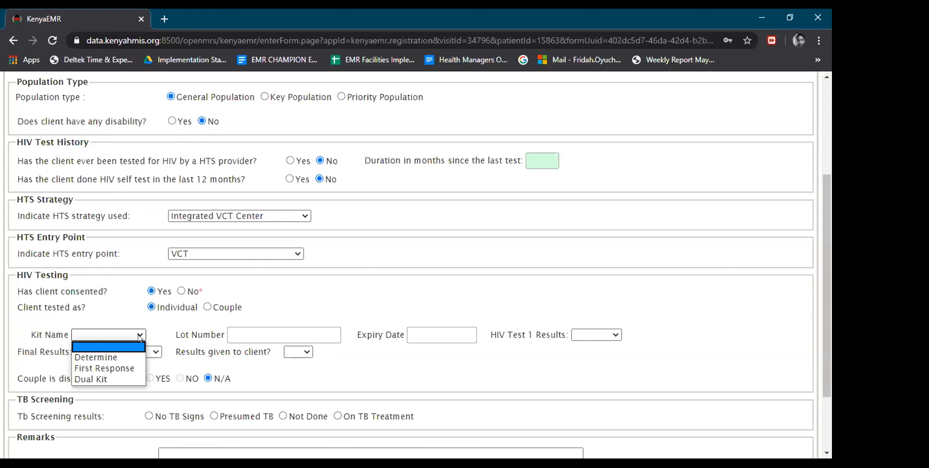
pyautogui.click(112, 358)
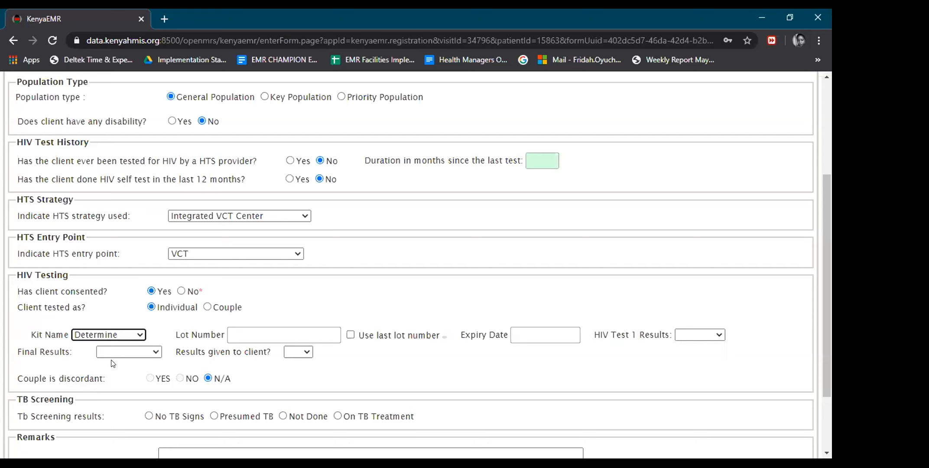
pyautogui.click(351, 336)
pyautogui.click(349, 335)
pyautogui.click(301, 332)
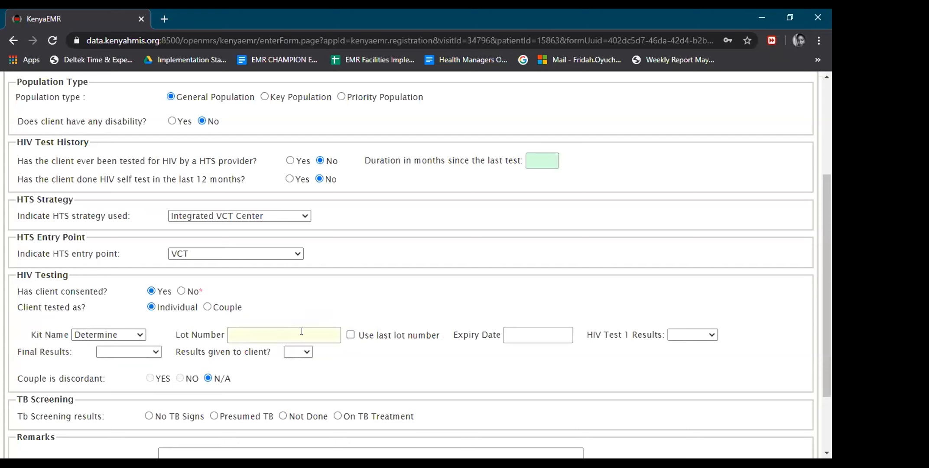
pyautogui.click(525, 335)
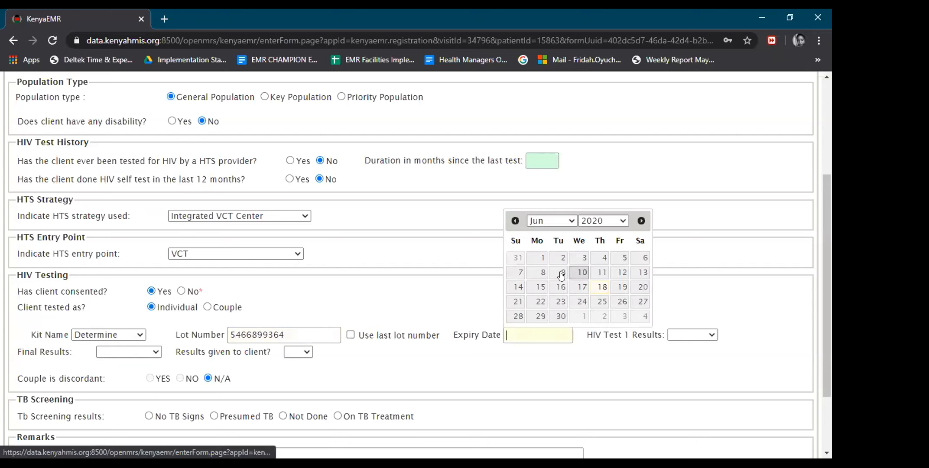
pyautogui.click(557, 273)
# Set HIV Test 1 Negative, results given to client, no TB signs, and save the form.
pyautogui.click(692, 335)
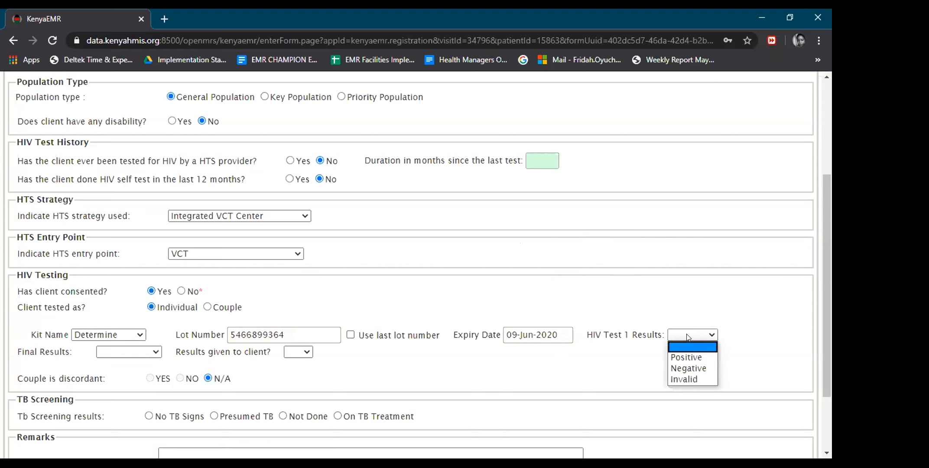
pyautogui.click(684, 365)
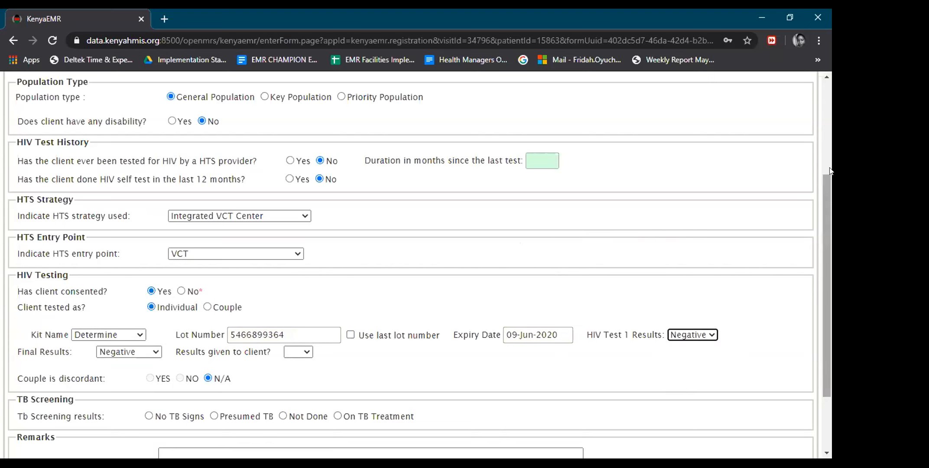
pyautogui.moveTo(823, 207); pyautogui.dragTo(822, 249)
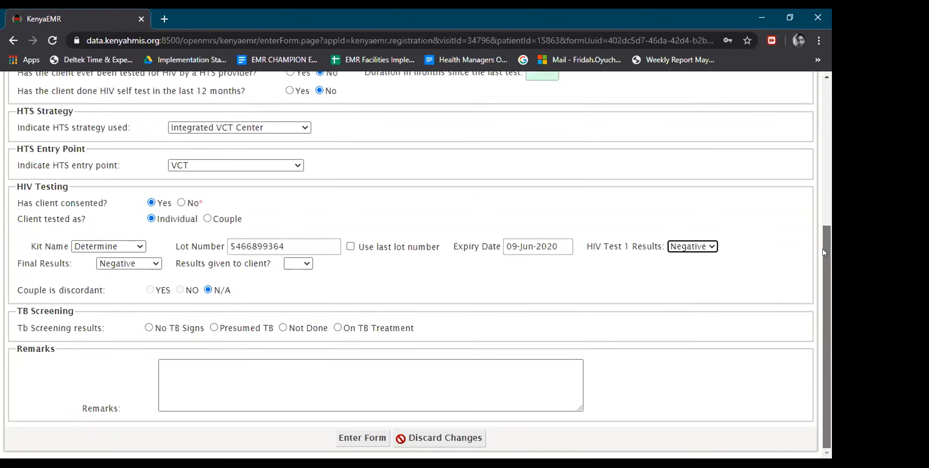
pyautogui.click(306, 263)
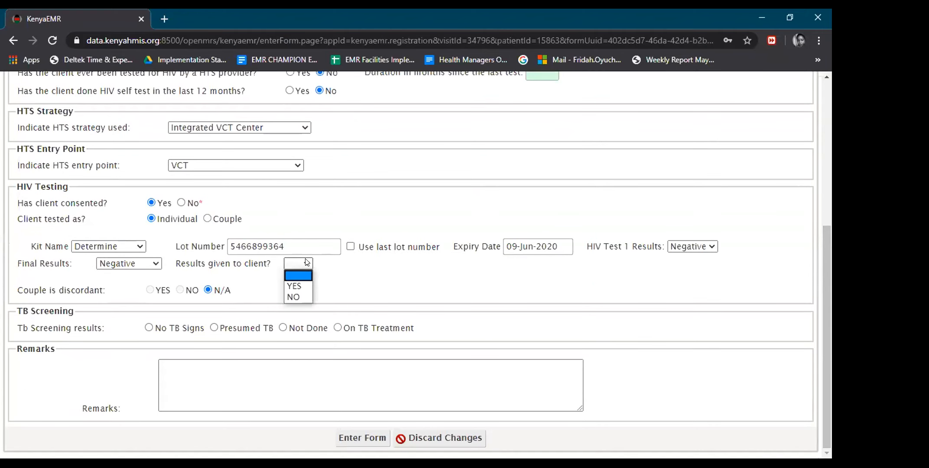
pyautogui.click(299, 288)
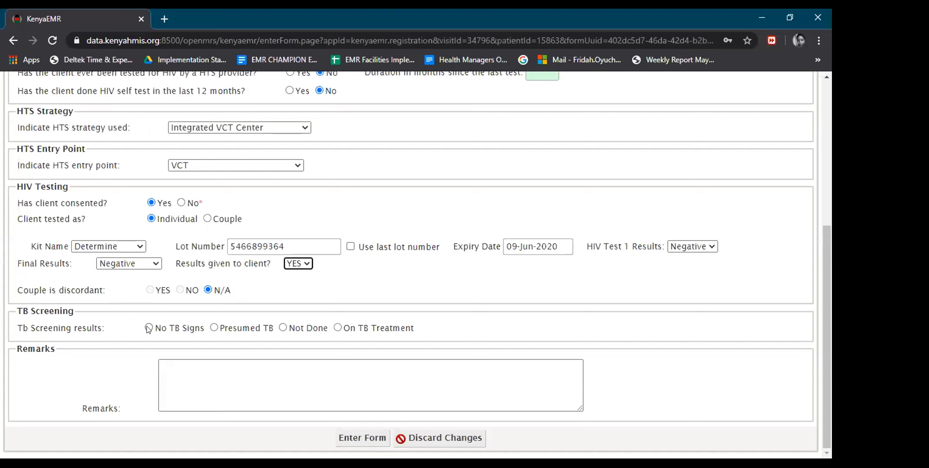
pyautogui.click(149, 328)
pyautogui.click(352, 435)
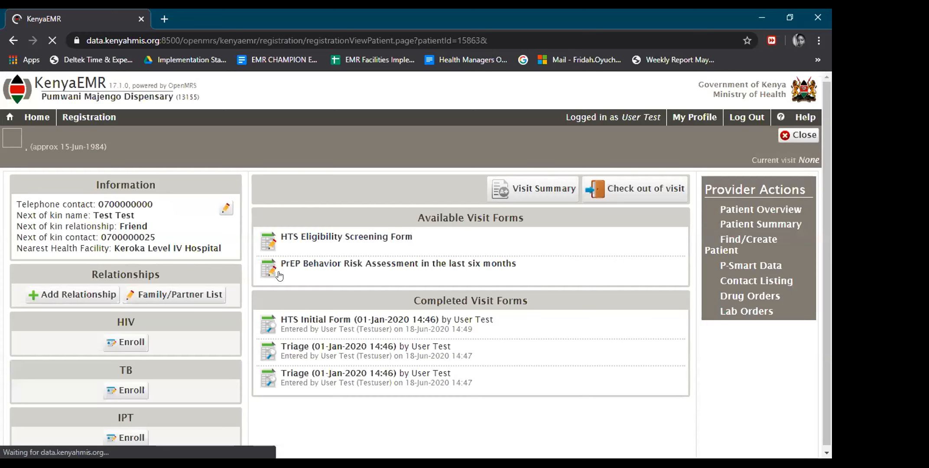
# Return to the patient's PrEP page and open the PrEP Behavior Risk Assessment form.
pyautogui.click(43, 119)
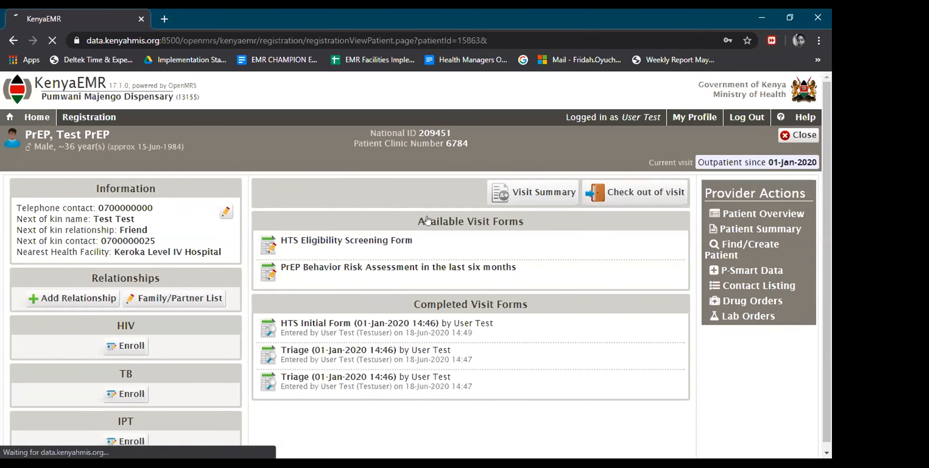
pyautogui.click(442, 221)
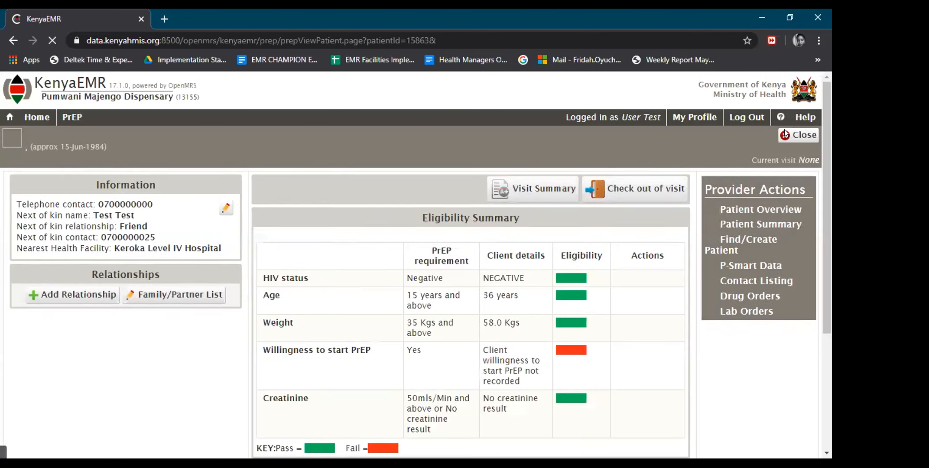
pyautogui.moveTo(823, 139); pyautogui.dragTo(830, 210)
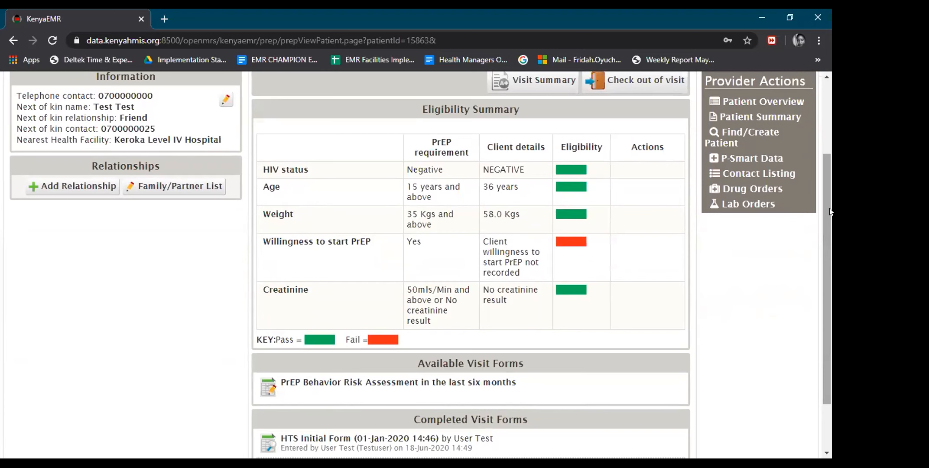
pyautogui.scroll(-2, 830, 241)
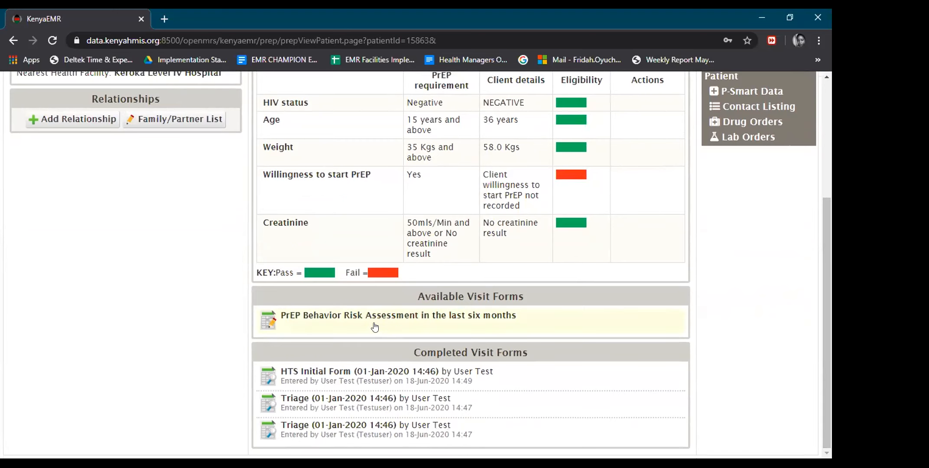
pyautogui.click(357, 320)
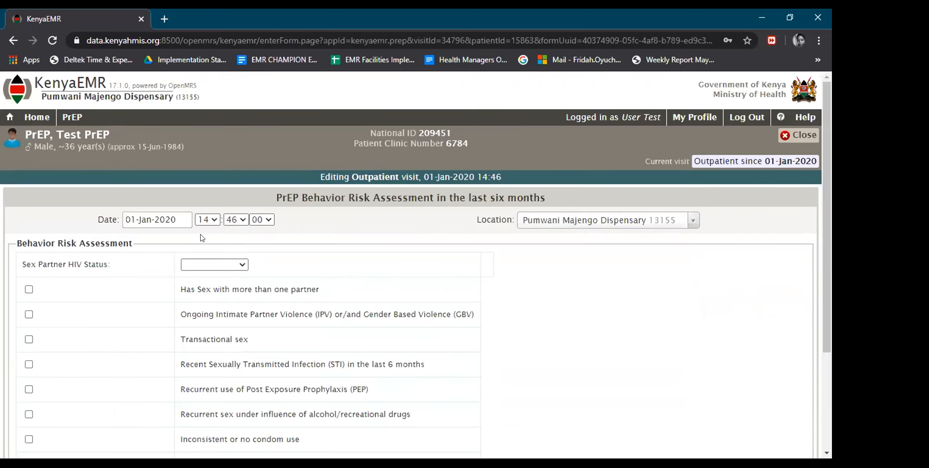
# Set the sex partner's HIV status to Unknown and flag the partner as high risk.
pyautogui.moveTo(823, 156); pyautogui.dragTo(829, 236)
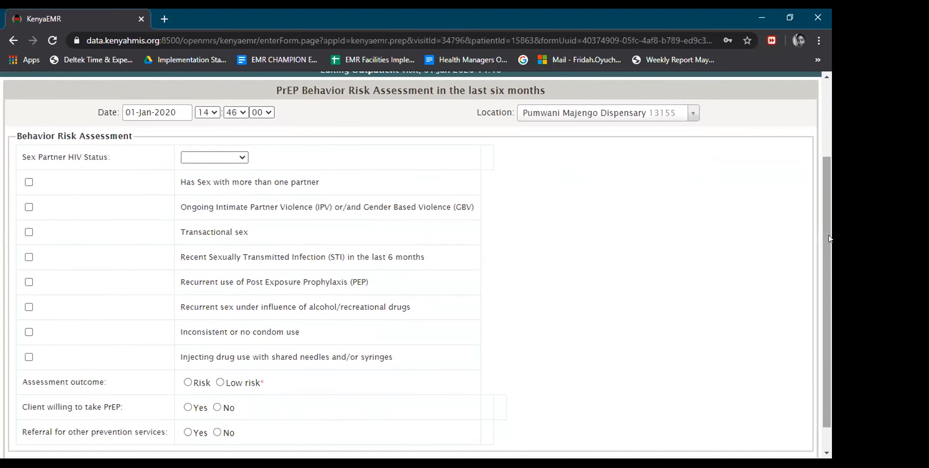
pyautogui.click(238, 158)
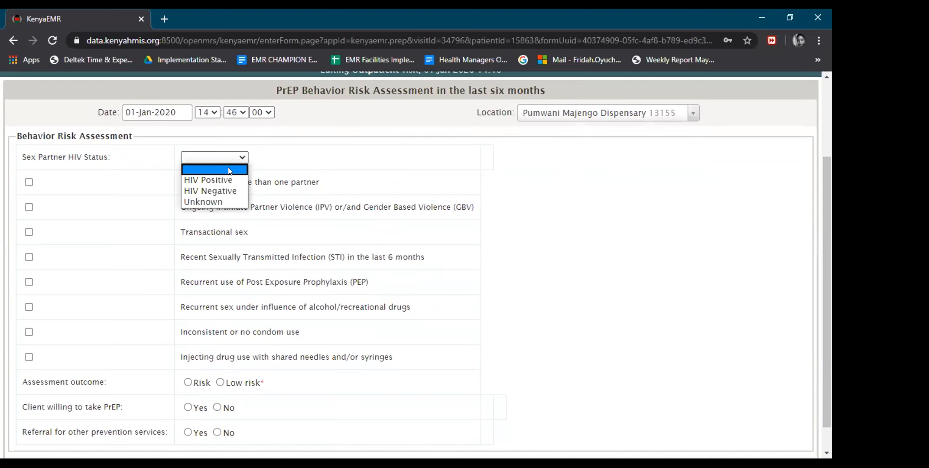
pyautogui.click(225, 198)
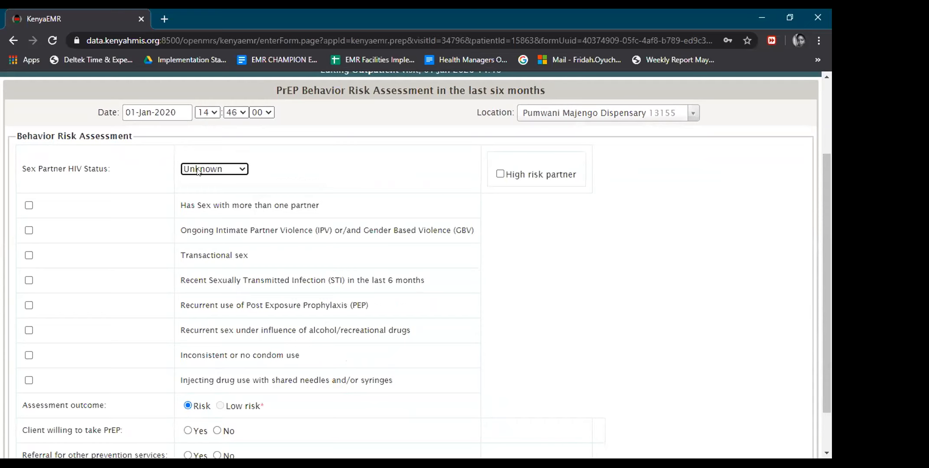
pyautogui.click(500, 173)
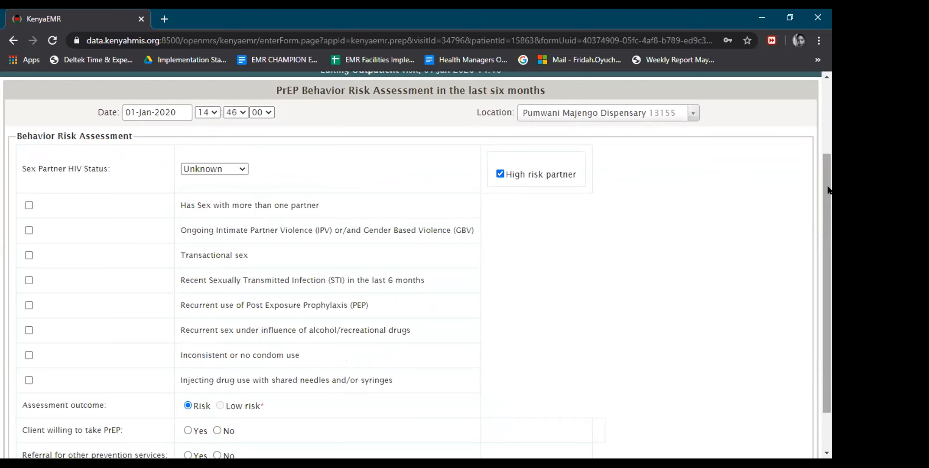
# Tick multiple partners, transactional sex and inconsistent condom use, and mark willing to take PrEP.
pyautogui.moveTo(828, 190); pyautogui.dragTo(828, 209)
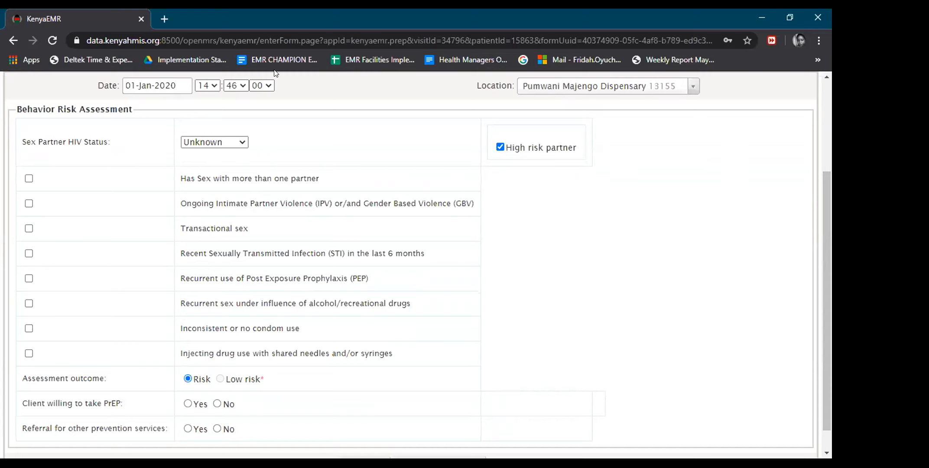
pyautogui.click(27, 180)
pyautogui.click(29, 229)
pyautogui.click(27, 328)
pyautogui.click(187, 403)
# Switch PrEP willingness to No and then back to Yes.
pyautogui.click(217, 403)
pyautogui.moveTo(831, 226); pyautogui.dragTo(831, 288)
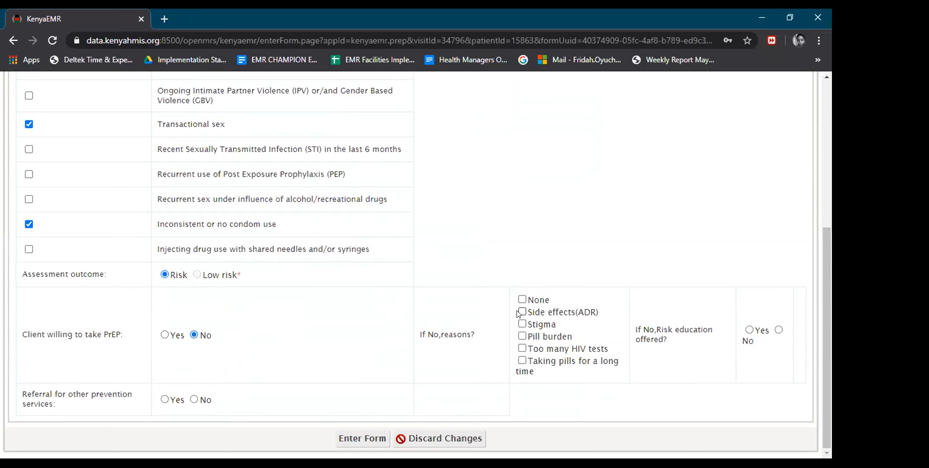
pyautogui.click(165, 335)
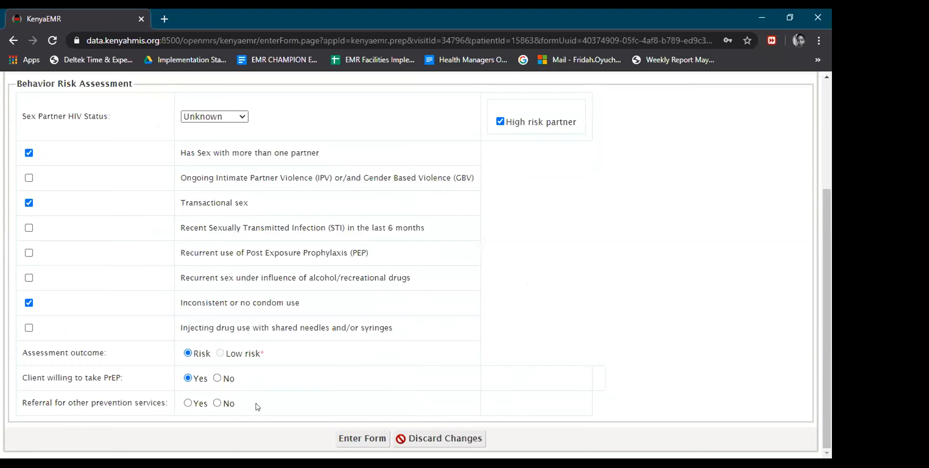
# Record a referral to VMMC for other prevention services.
pyautogui.click(188, 403)
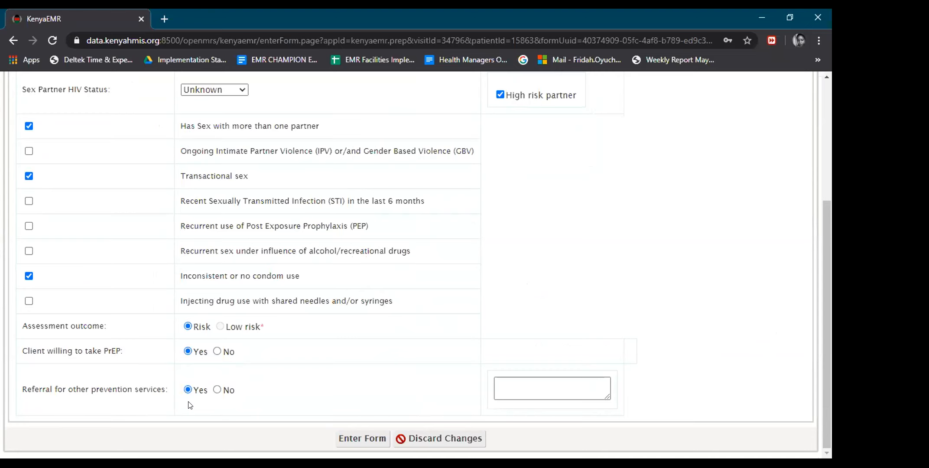
pyautogui.click(517, 378)
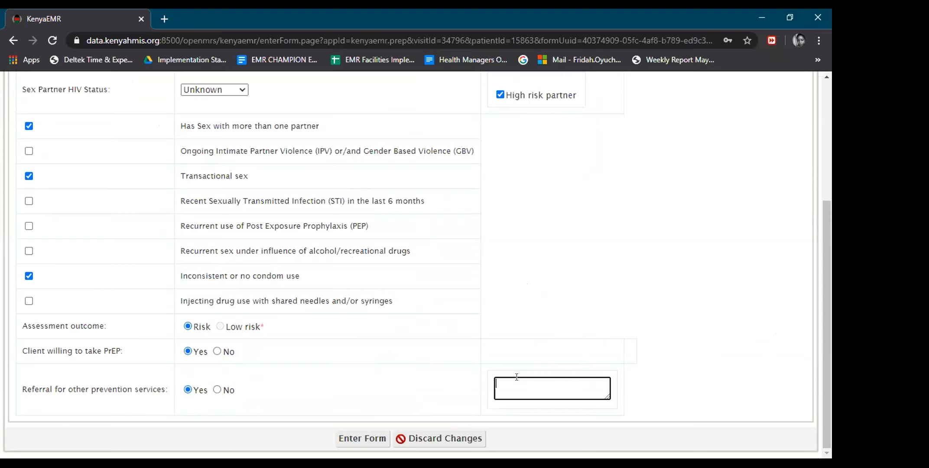
pyautogui.write('VMMC')
pyautogui.moveTo(830, 246); pyautogui.dragTo(830, 200)
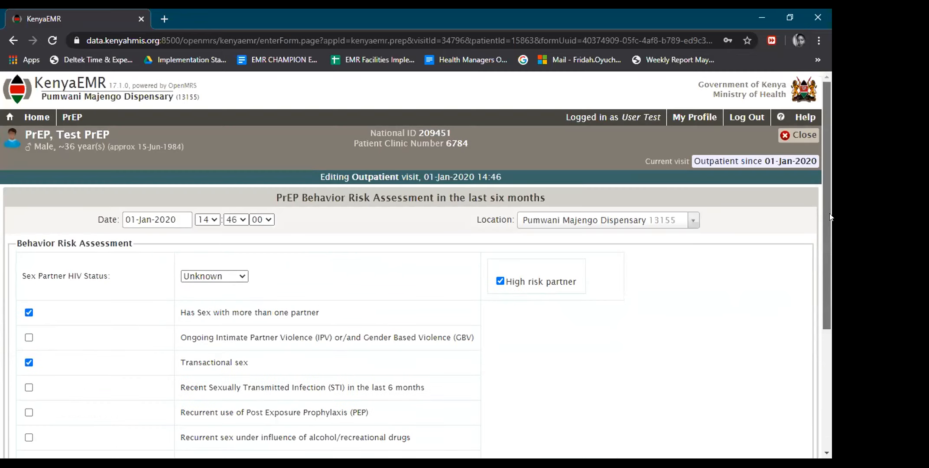
pyautogui.scroll(-5, 376, 441)
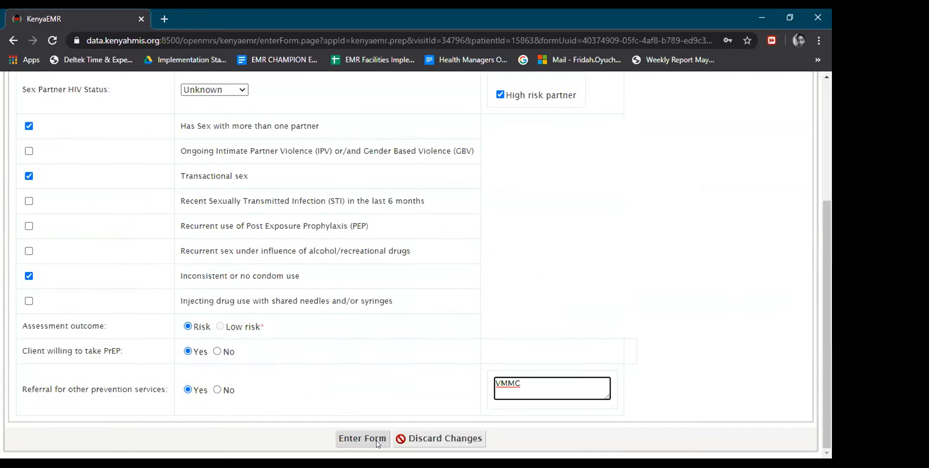
# Submit the behavior risk assessment, then choose Enroll under the PrEP panel.
pyautogui.click(362, 439)
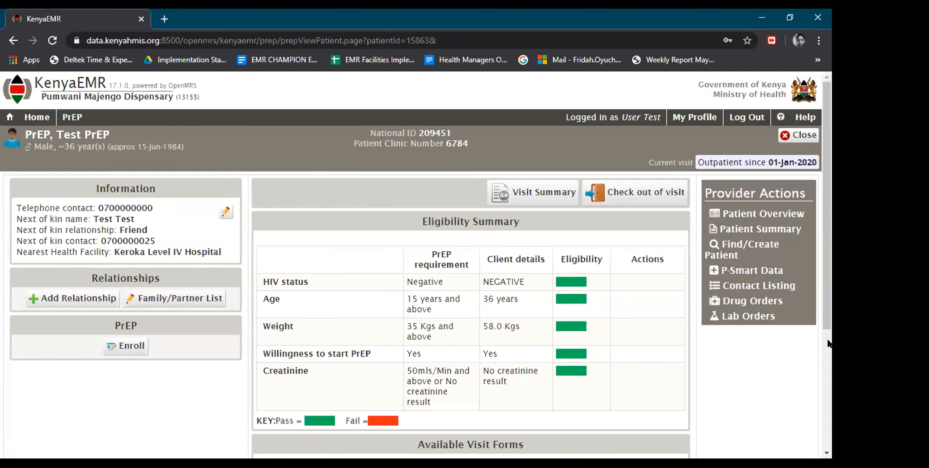
pyautogui.scroll(-2, 828, 344)
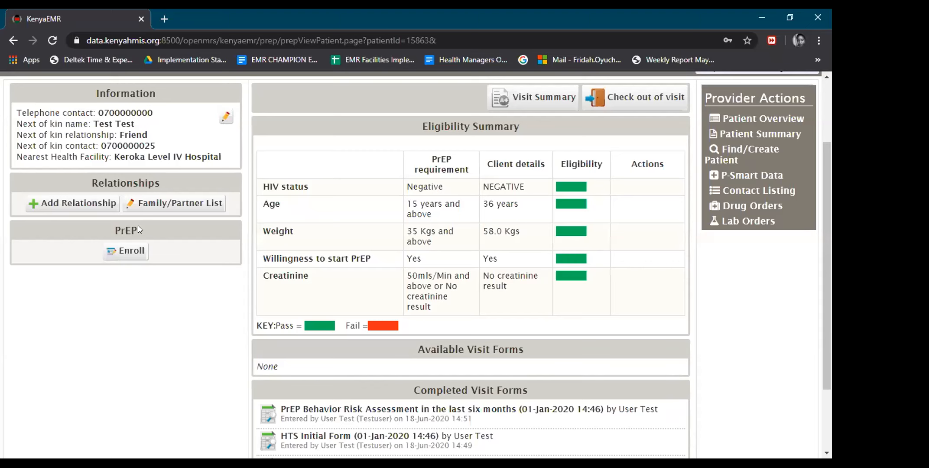
pyautogui.click(122, 252)
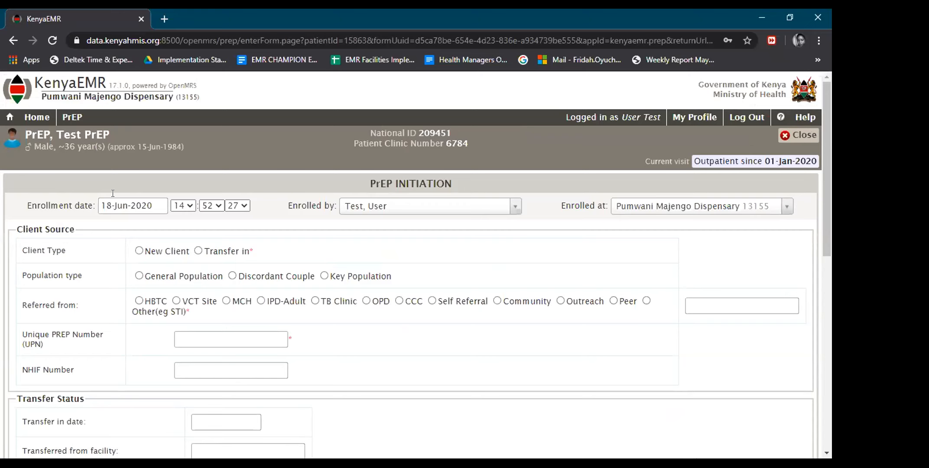
# Set the PrEP enrollment date to 01-Jan-2020 with client type New Client.
pyautogui.click(118, 206)
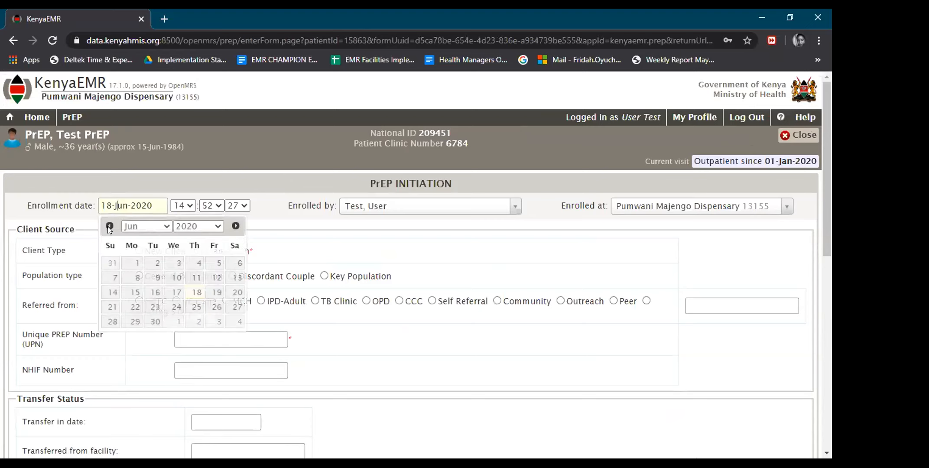
pyautogui.click(109, 227)
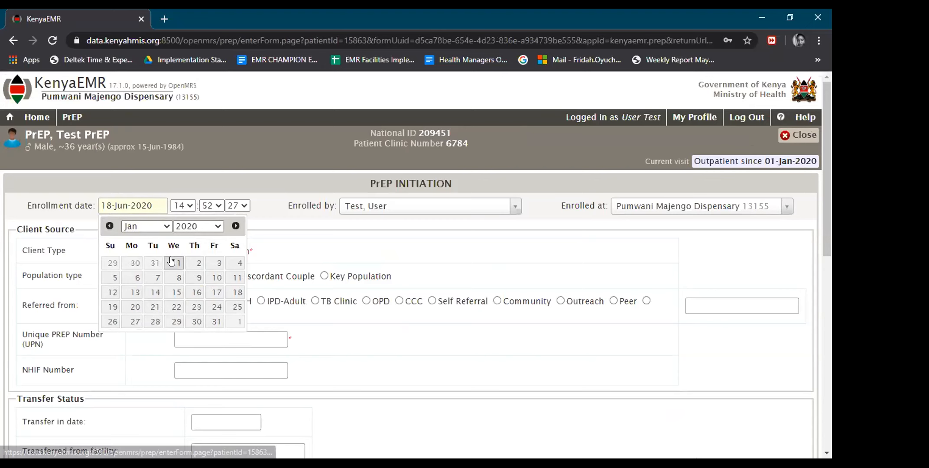
pyautogui.click(170, 258)
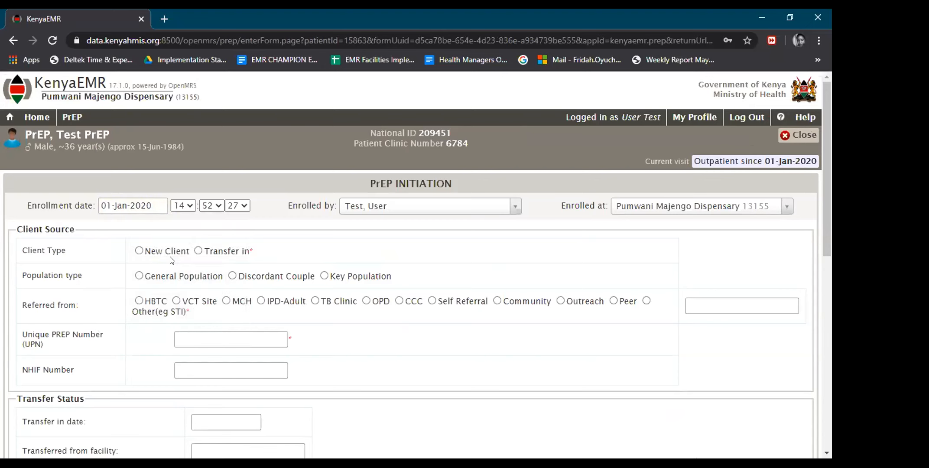
pyautogui.click(139, 251)
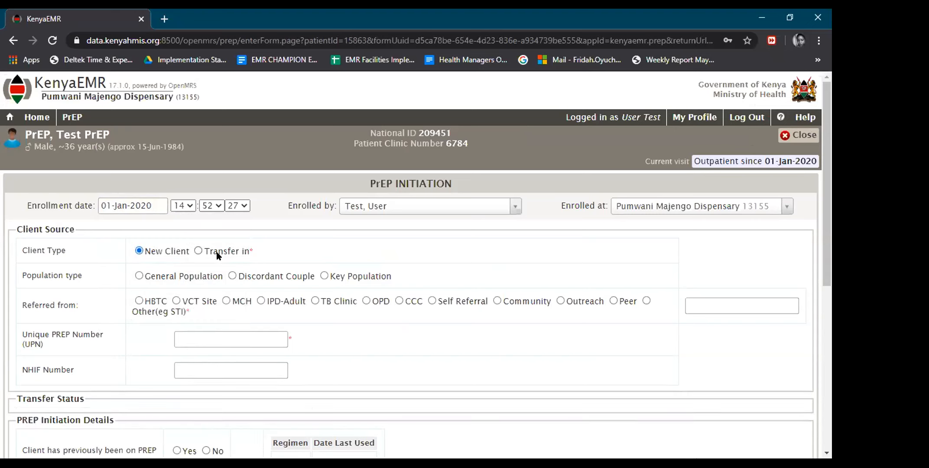
pyautogui.moveTo(825, 91); pyautogui.dragTo(824, 159)
pyautogui.scroll(-1, 211, 116)
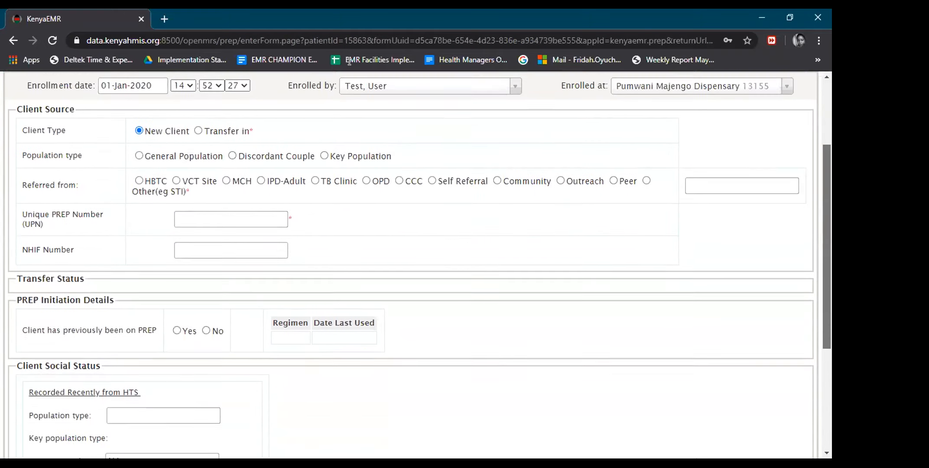
pyautogui.click(199, 116)
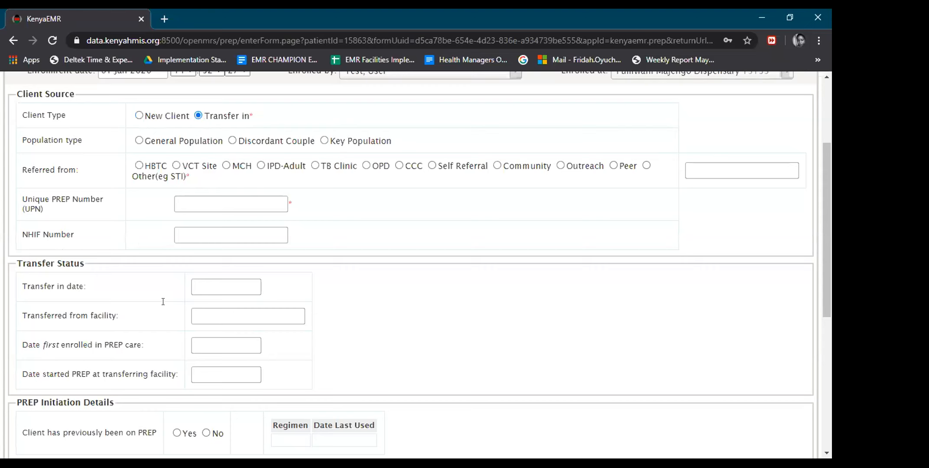
pyautogui.moveTo(825, 272); pyautogui.dragTo(829, 211)
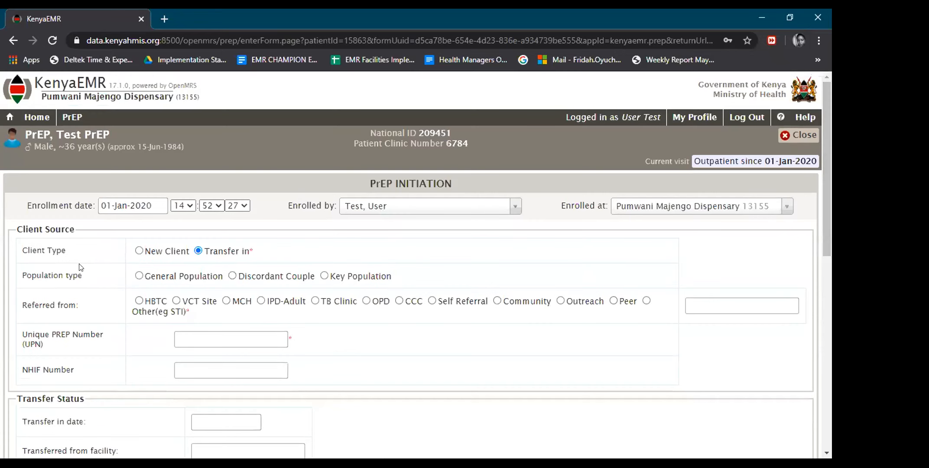
pyautogui.click(139, 251)
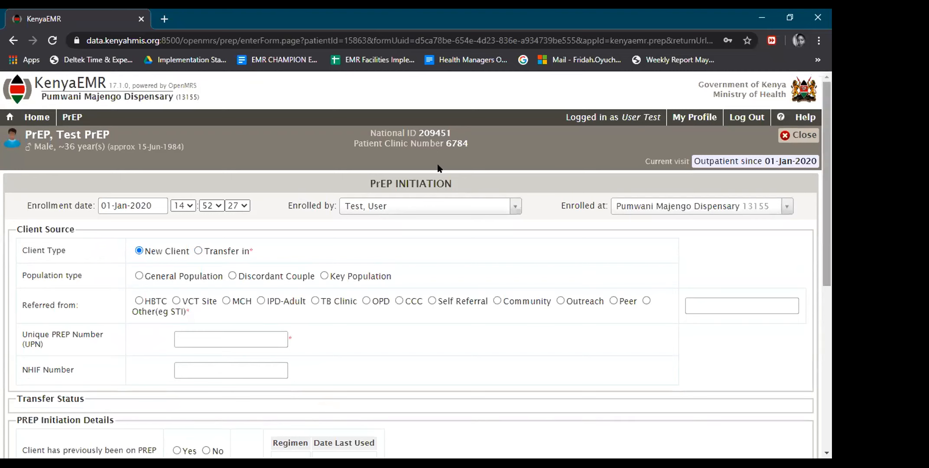
# Record the referral source as VCT Site.
pyautogui.scroll(-1, 209, 178)
pyautogui.scroll(-1, 140, 185)
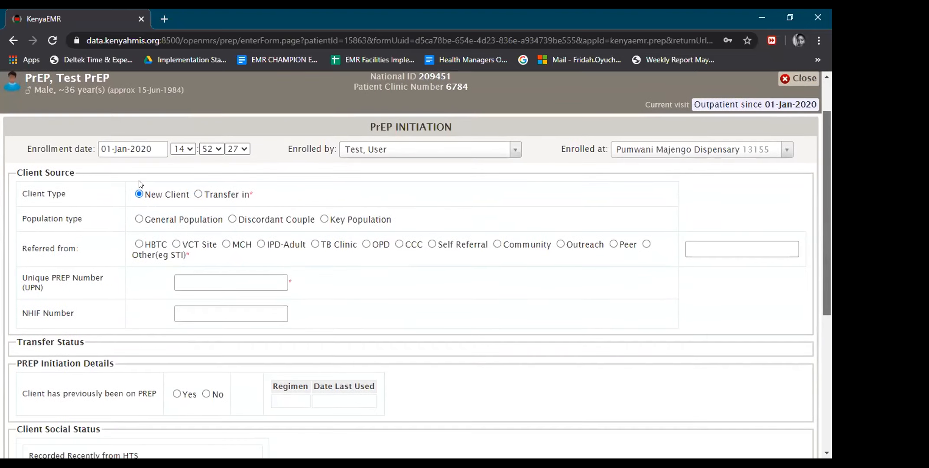
pyautogui.scroll(-1, 139, 184)
pyautogui.scroll(-1, 361, 185)
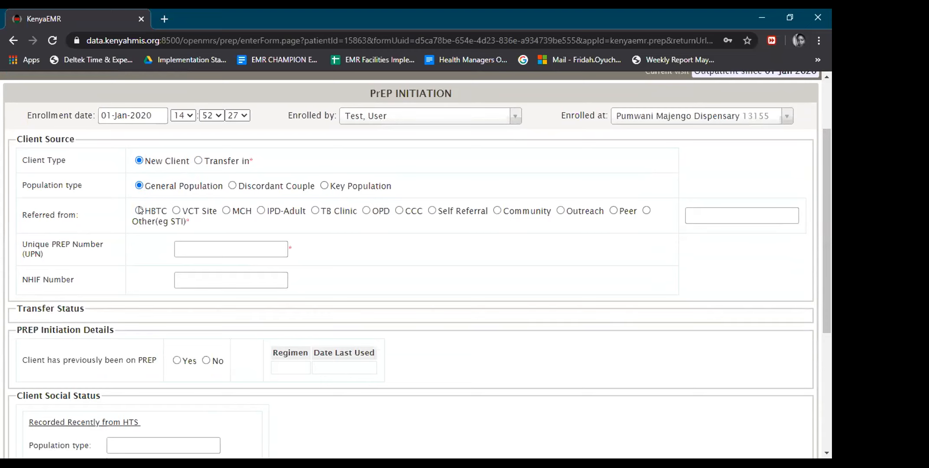
pyautogui.click(177, 211)
# Enter the client's unique PrEP number.
pyautogui.click(193, 247)
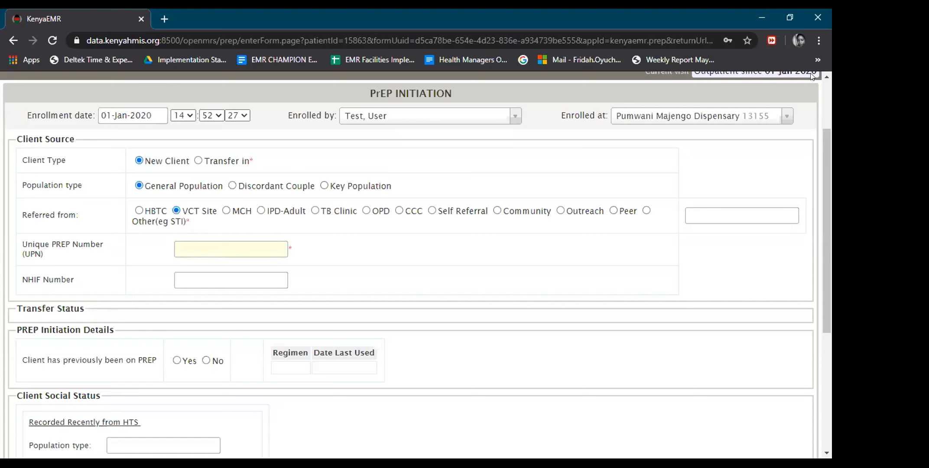
pyautogui.moveTo(828, 138); pyautogui.dragTo(831, 99)
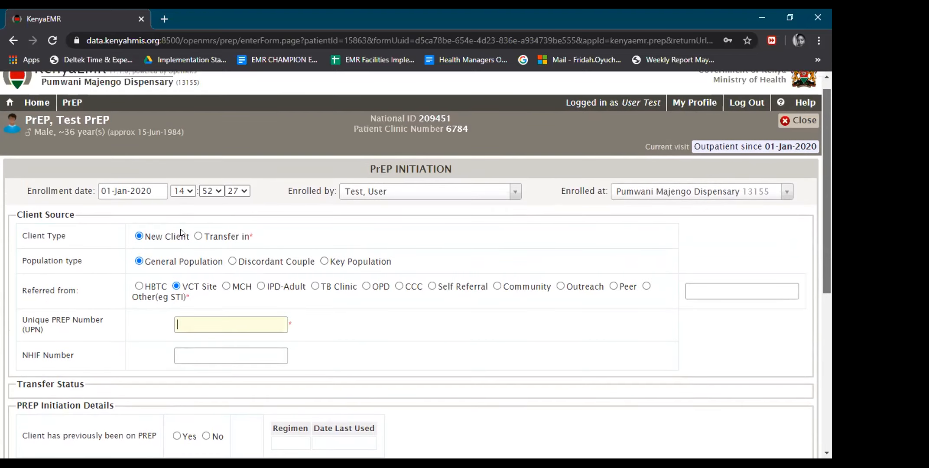
pyautogui.scroll(-1, 185, 233)
pyautogui.scroll(-2, 185, 232)
pyautogui.write('13155')
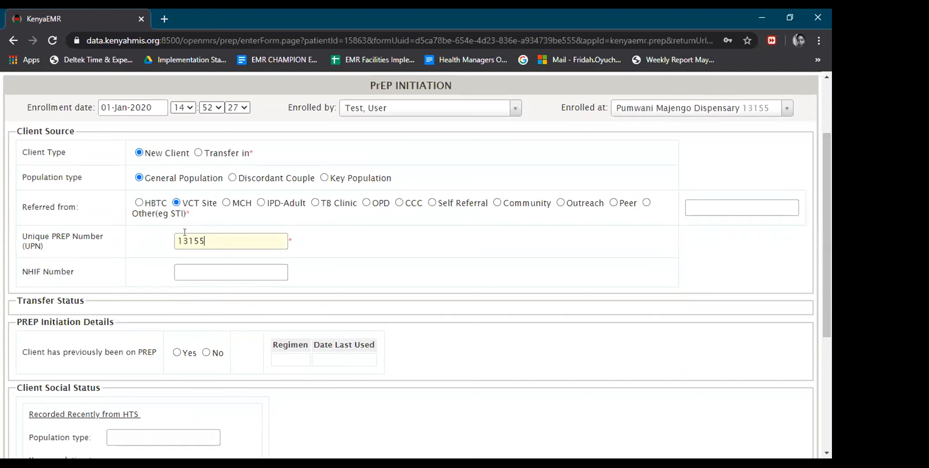
pyautogui.write('2020')
pyautogui.write('00010')
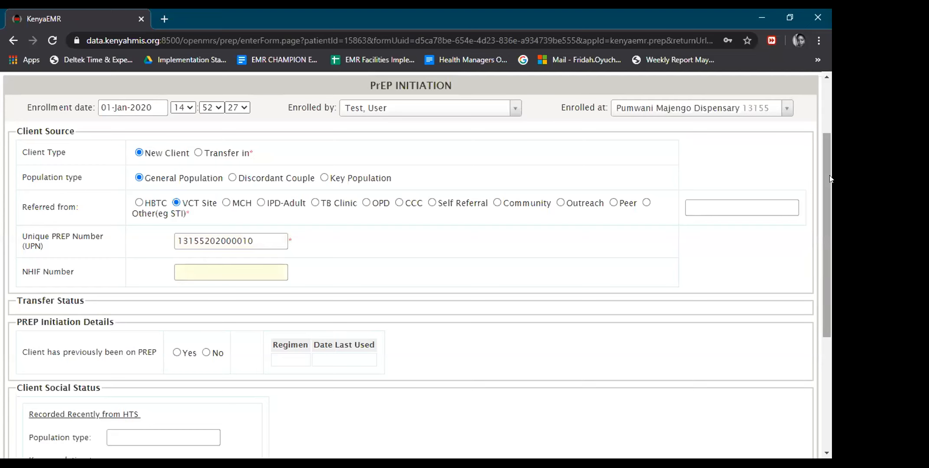
# Answer No to 'Client has previously been on PrEP', leaving the regimen empty.
pyautogui.scroll(-3, 828, 238)
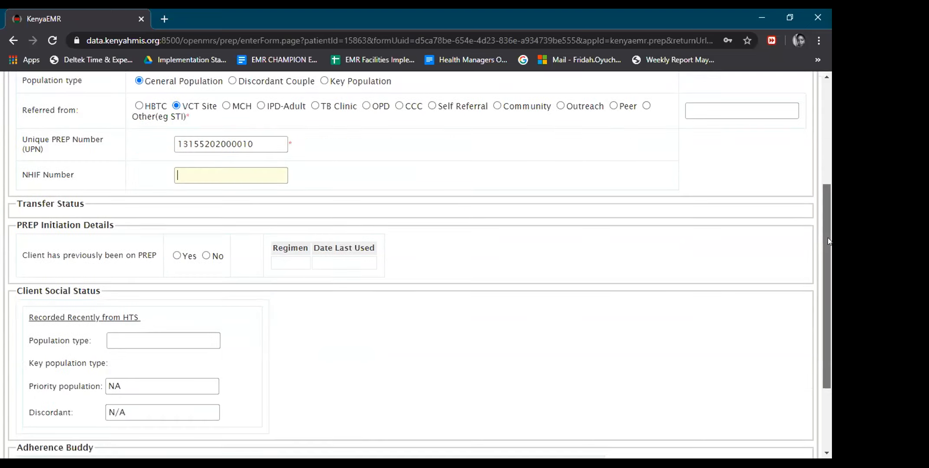
pyautogui.scroll(-1, 823, 258)
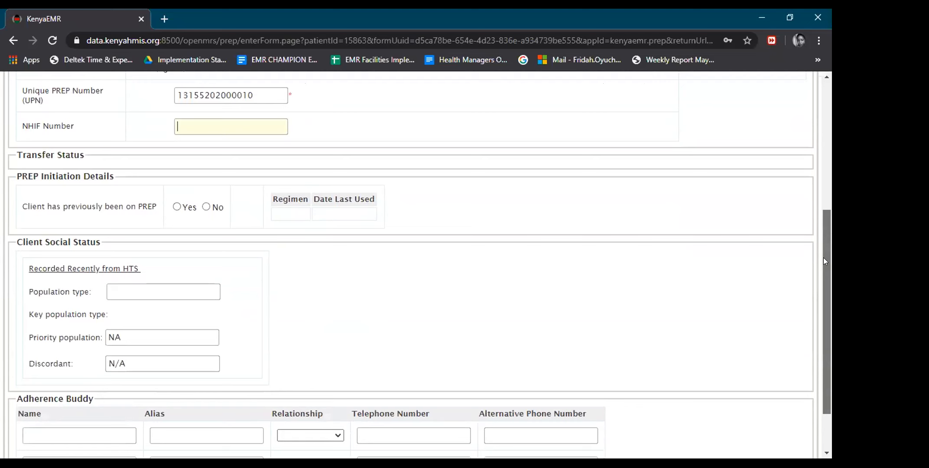
pyautogui.scroll(-1, 823, 258)
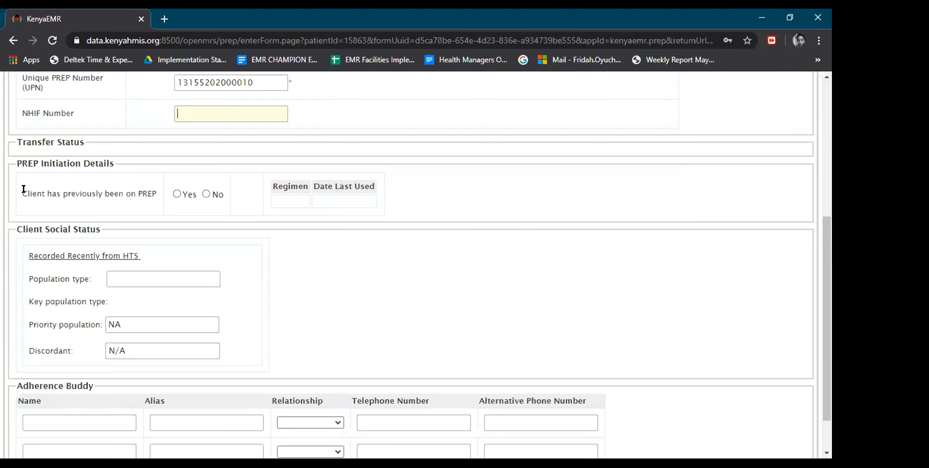
pyautogui.click(177, 193)
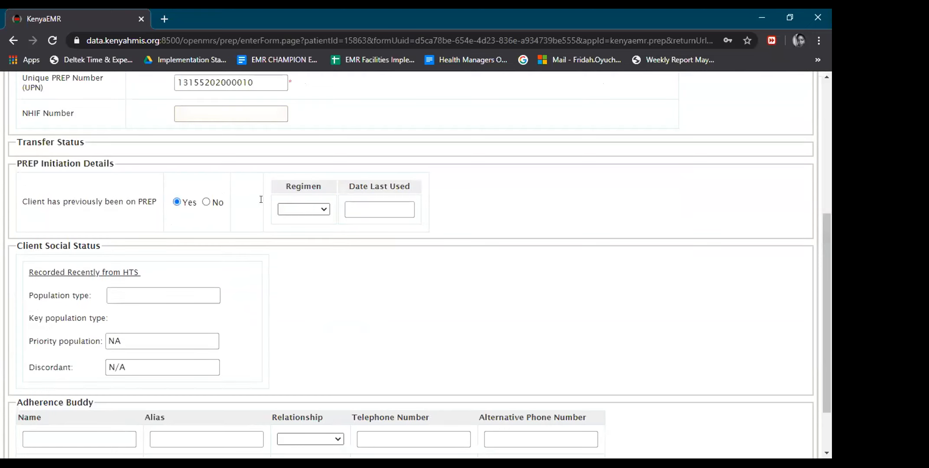
pyautogui.click(325, 210)
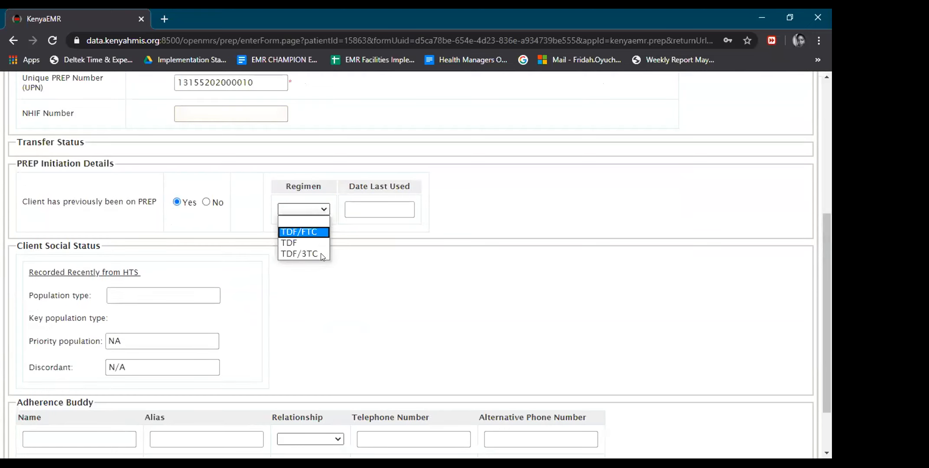
pyautogui.click(323, 210)
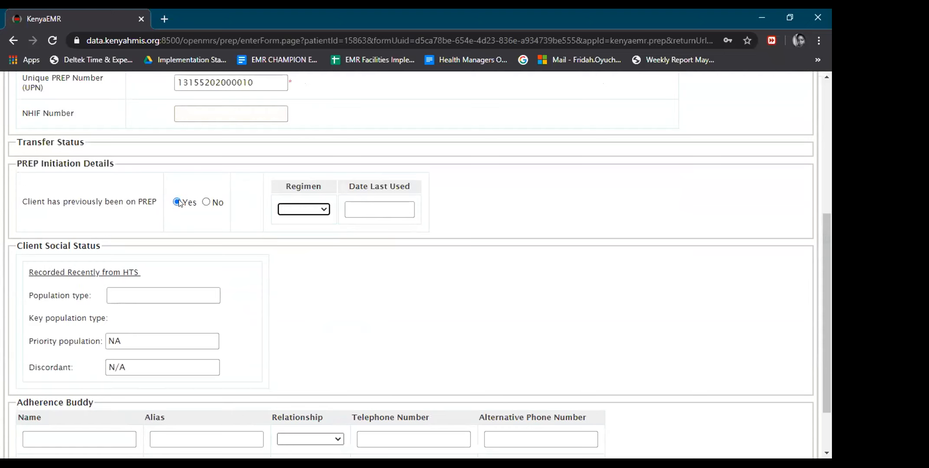
pyautogui.click(206, 202)
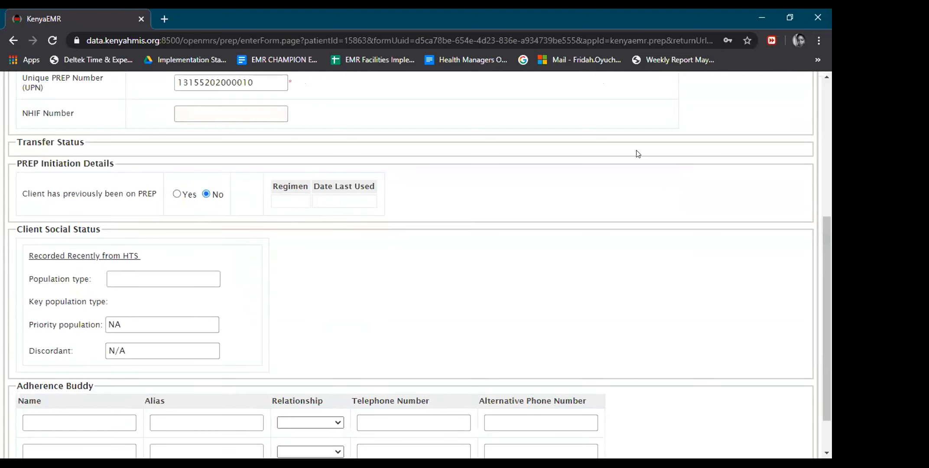
pyautogui.moveTo(829, 226); pyautogui.dragTo(830, 287)
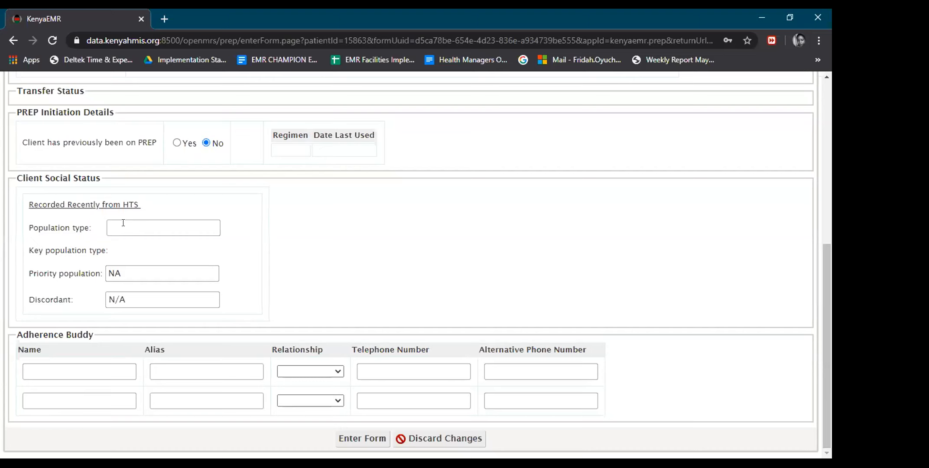
# Add an adherence buddy with name, relationship Other and telephone number, then submit the enrollment.
pyautogui.click(49, 365)
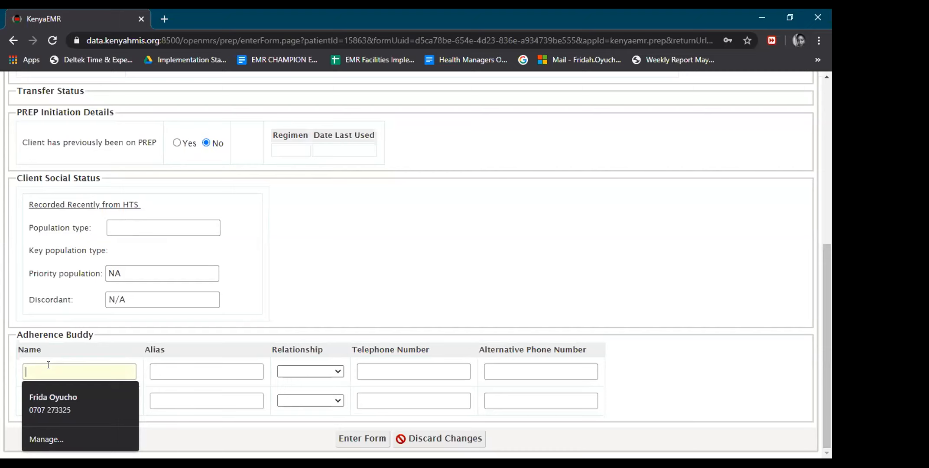
pyautogui.write('TestTest')
pyautogui.press('Tab')
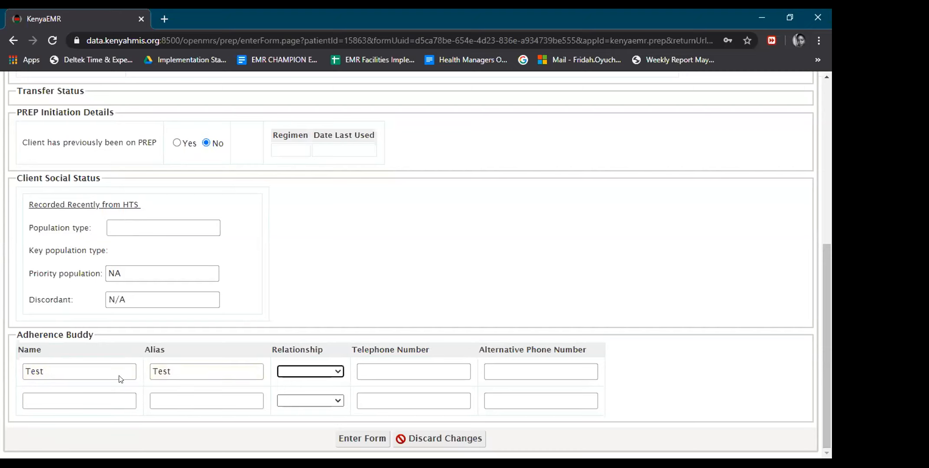
pyautogui.click(337, 372)
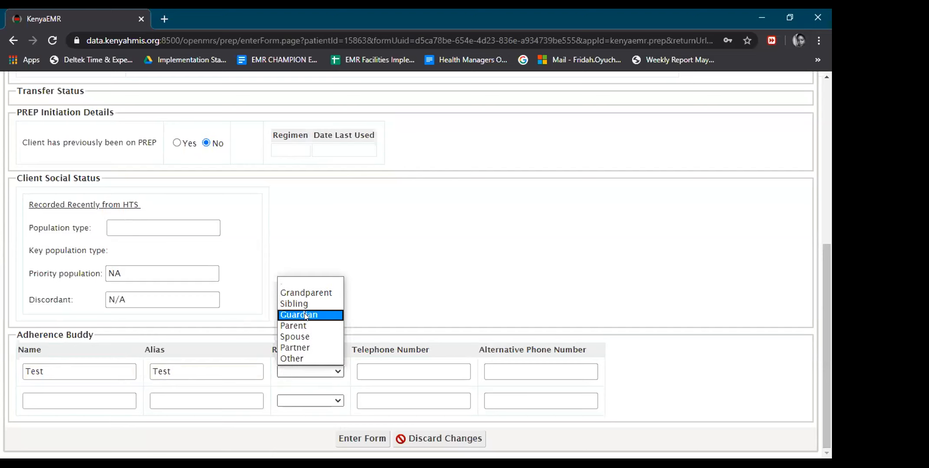
pyautogui.click(304, 357)
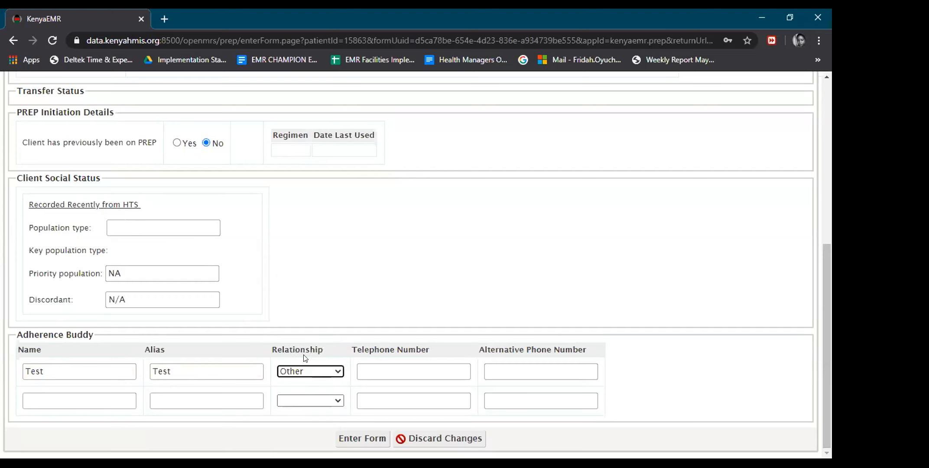
pyautogui.click(364, 371)
pyautogui.write('0700000000')
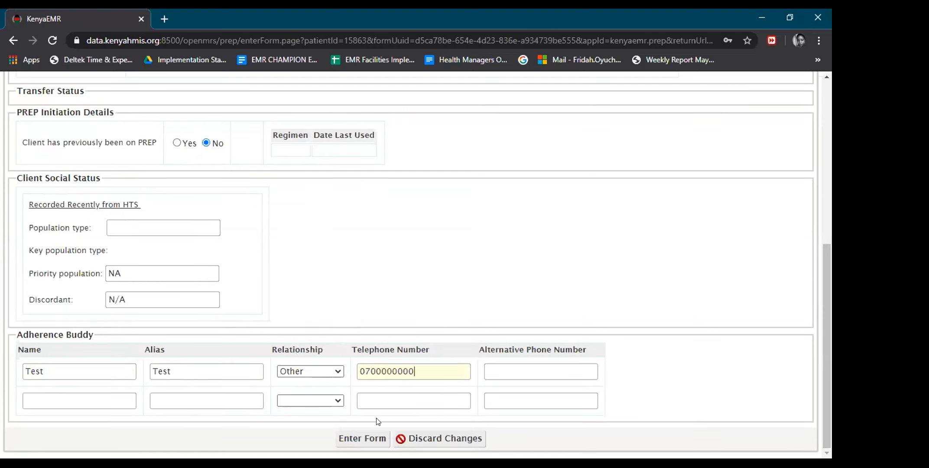
pyautogui.click(371, 435)
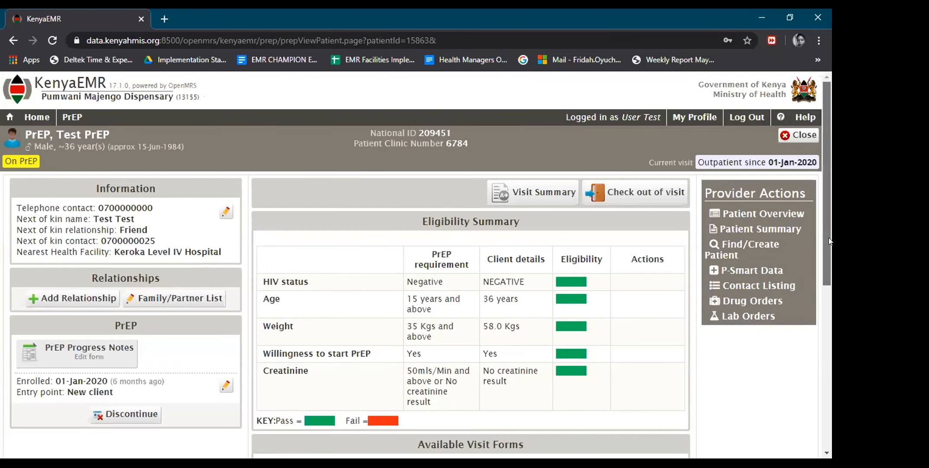
# Open the PrEP Initial Form from Available Visit Forms for the 01-Jan-2020 visit.
pyautogui.scroll(-2, 829, 242)
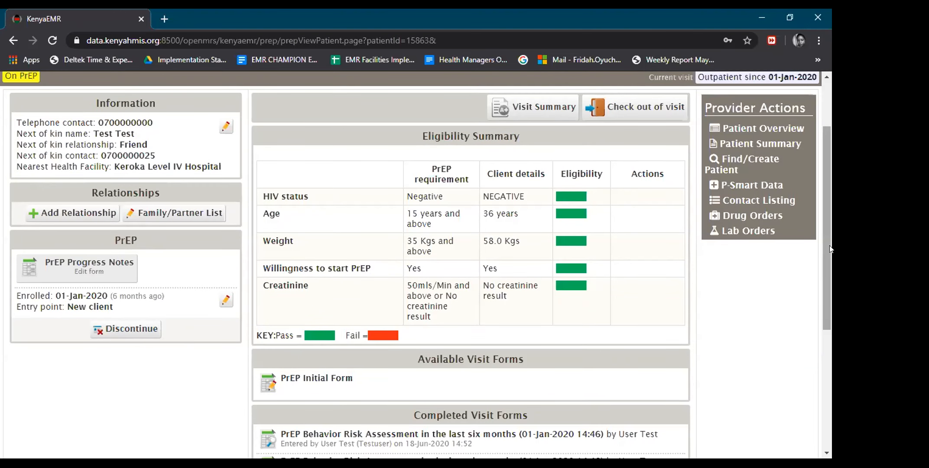
pyautogui.scroll(-2, 830, 277)
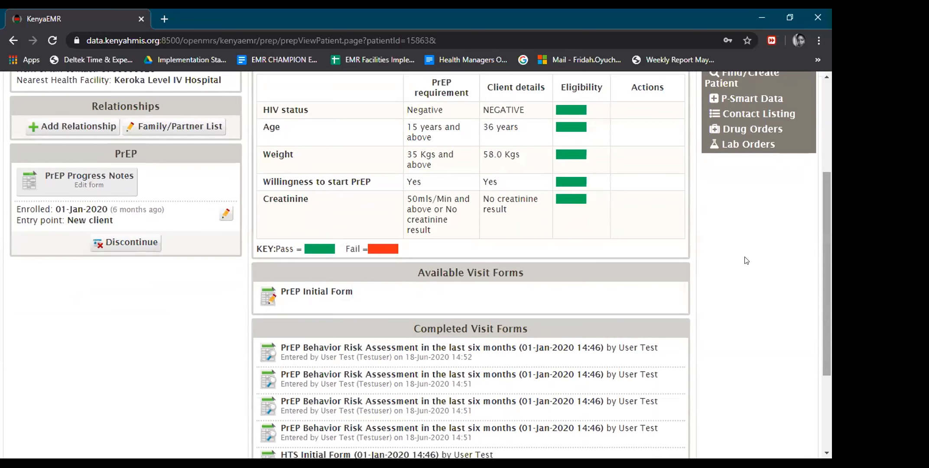
pyautogui.click(335, 298)
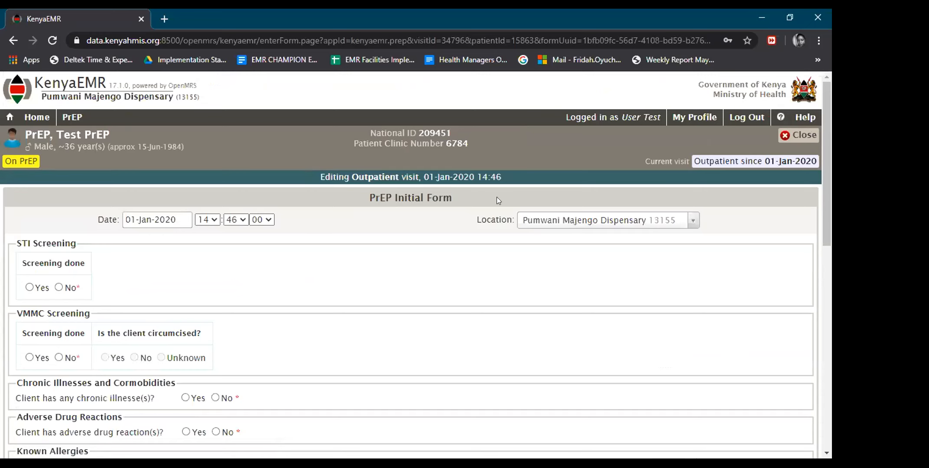
# Set STI Screening done to Yes, leaving signs and treatment unanswered.
pyautogui.moveTo(825, 152); pyautogui.dragTo(824, 198)
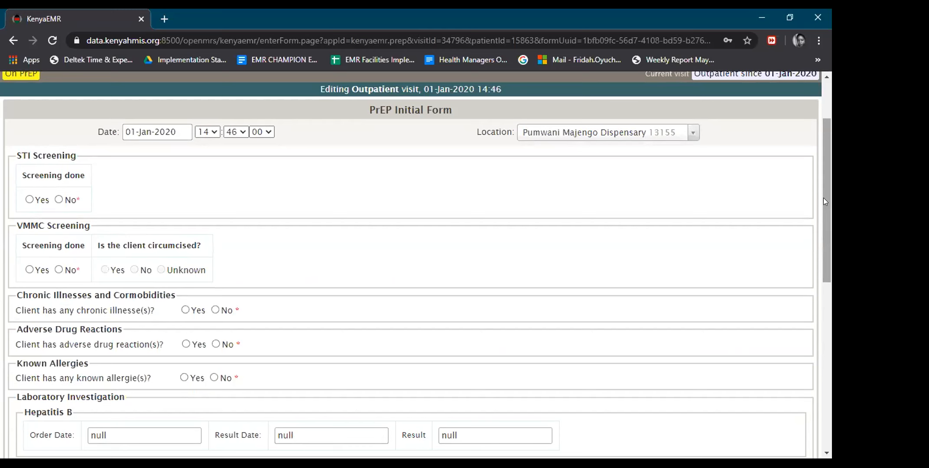
pyautogui.moveTo(824, 200); pyautogui.dragTo(829, 324)
pyautogui.scroll(-1, 830, 352)
pyautogui.scroll(-1, 825, 310)
pyautogui.moveTo(825, 307); pyautogui.dragTo(820, 209)
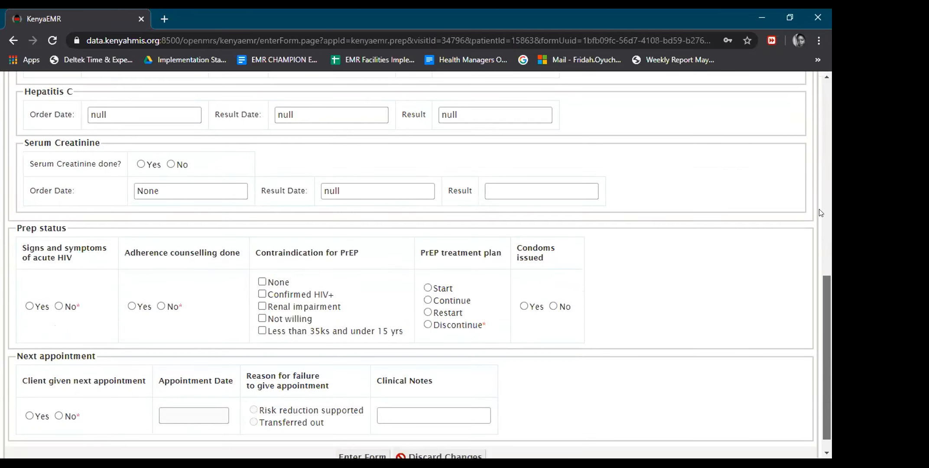
pyautogui.scroll(4, 147, 193)
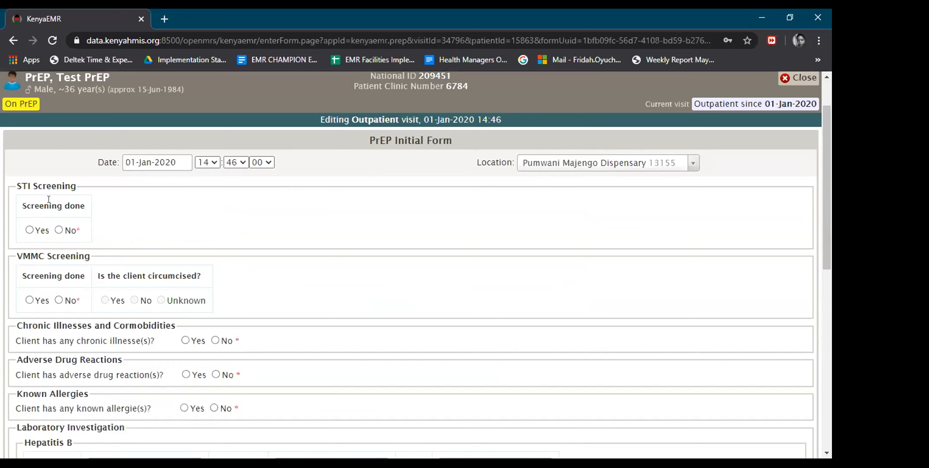
pyautogui.click(27, 230)
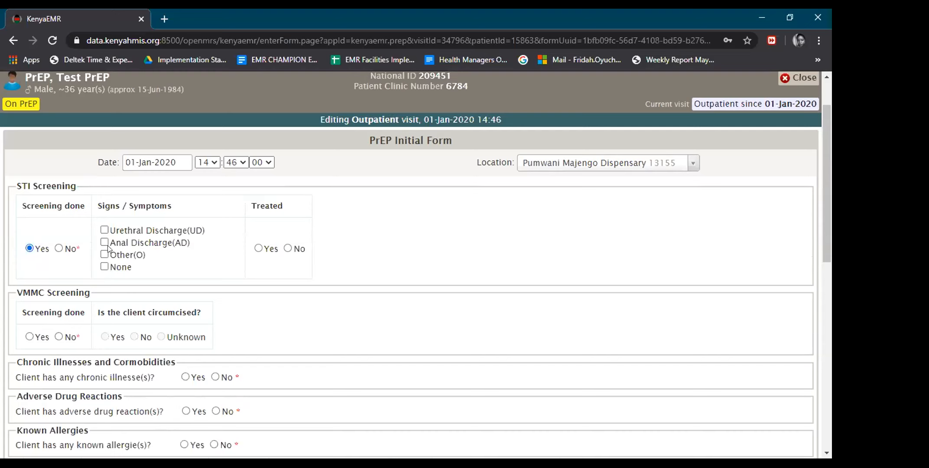
pyautogui.click(104, 230)
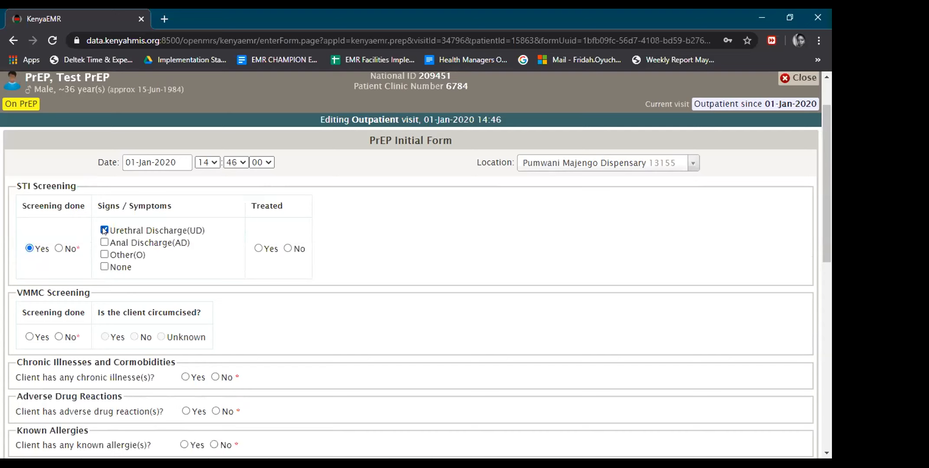
pyautogui.click(258, 249)
pyautogui.click(59, 248)
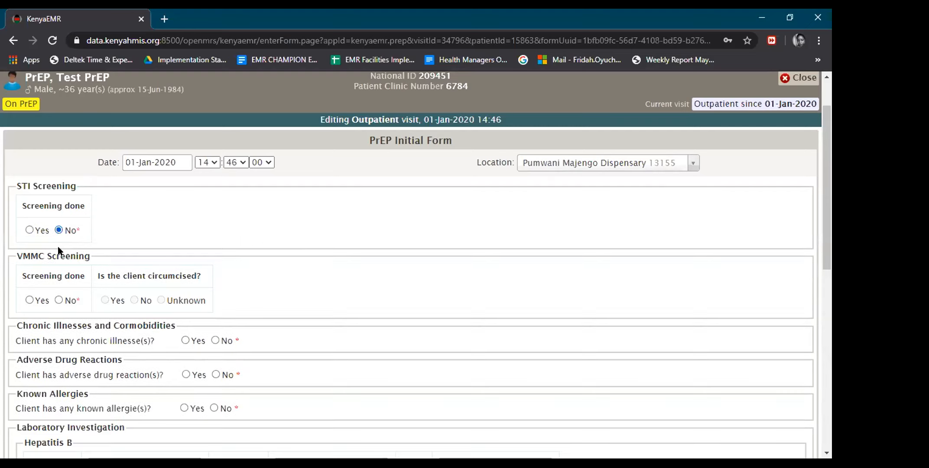
pyautogui.click(29, 230)
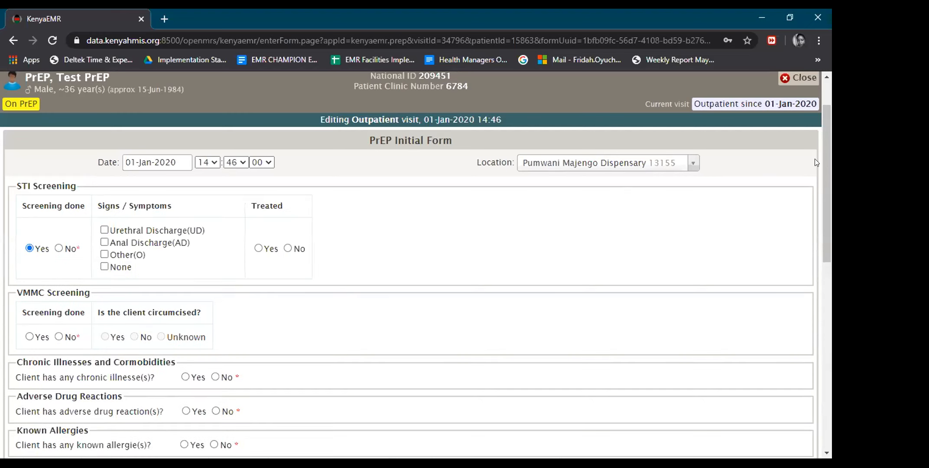
pyautogui.moveTo(825, 159); pyautogui.dragTo(824, 193)
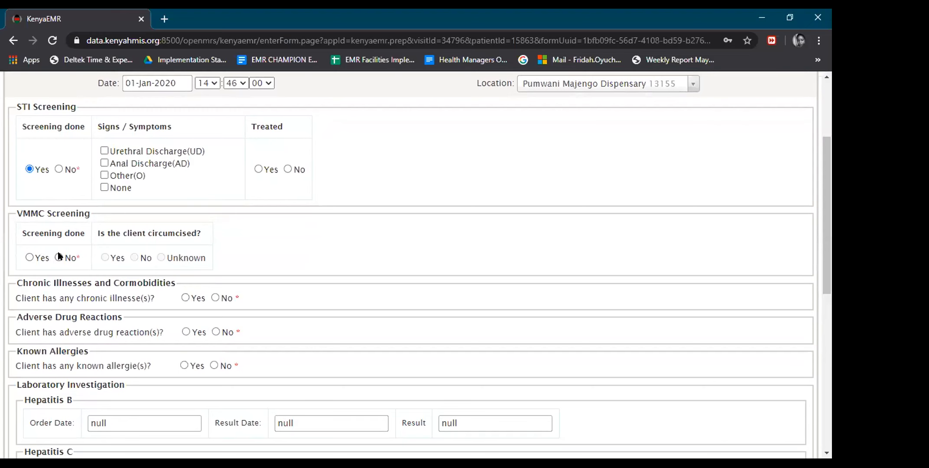
# Set VMMC Screening done to Yes and the client's circumcision status to Yes.
pyautogui.click(30, 257)
pyautogui.click(134, 258)
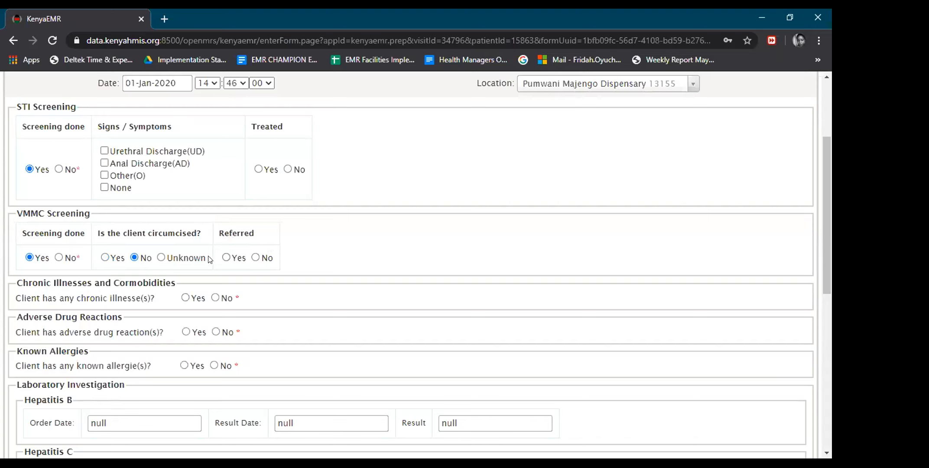
pyautogui.click(105, 257)
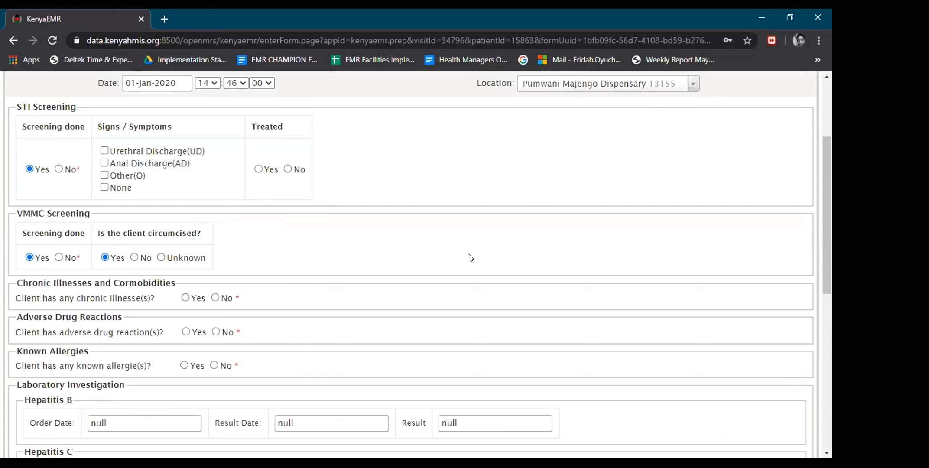
pyautogui.scroll(-2, 831, 178)
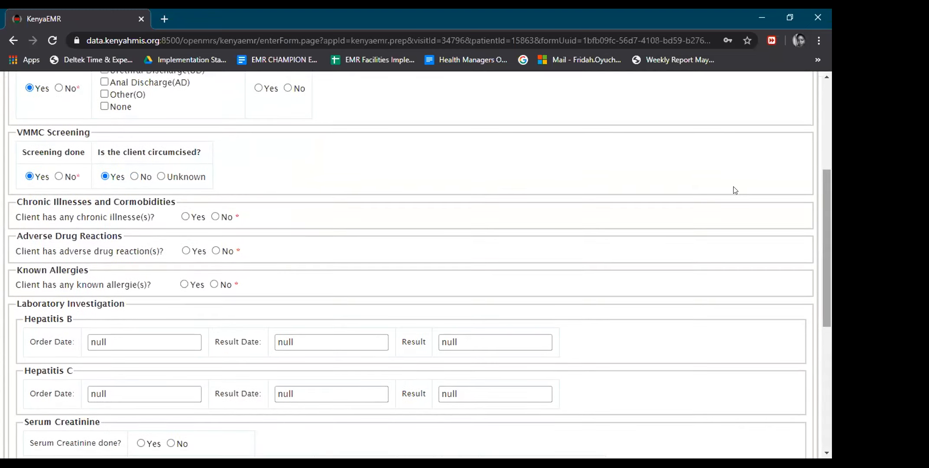
pyautogui.click(161, 176)
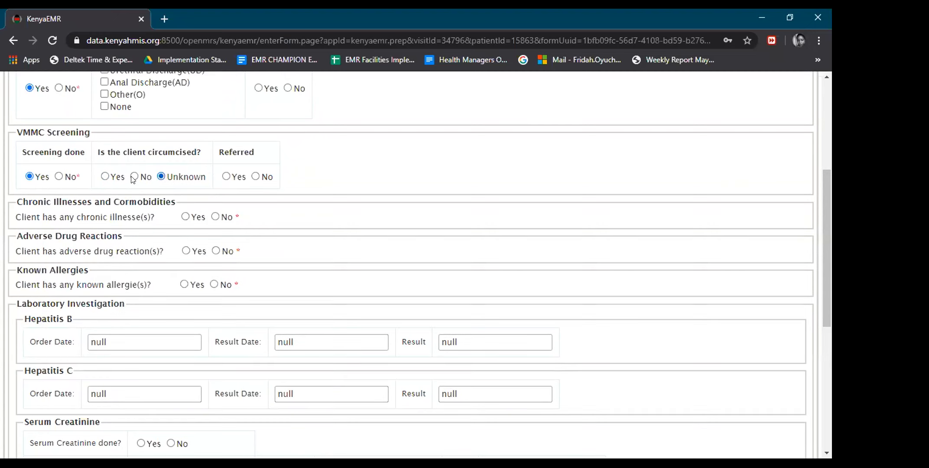
pyautogui.click(105, 176)
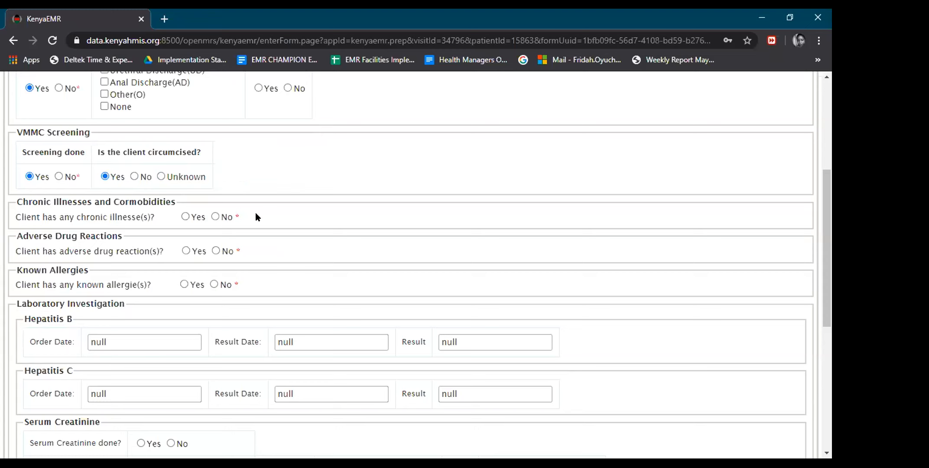
pyautogui.moveTo(824, 187); pyautogui.dragTo(827, 214)
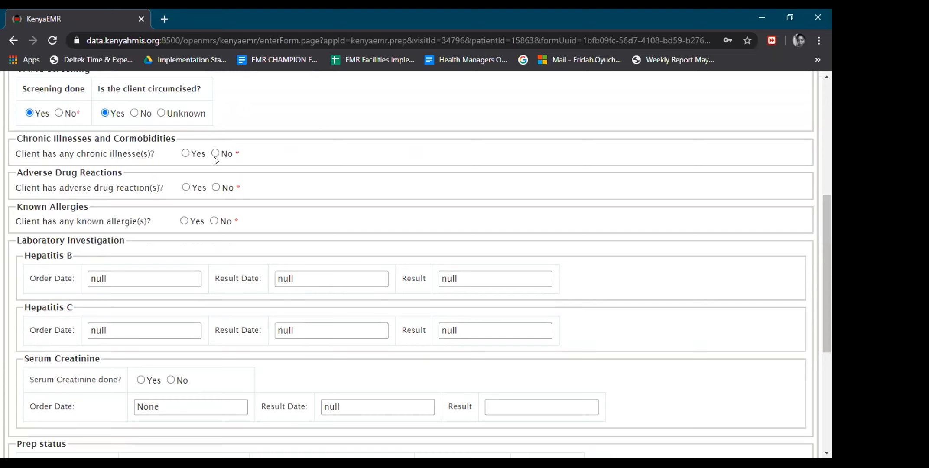
# Answer No to Chronic Illnesses.
pyautogui.click(186, 153)
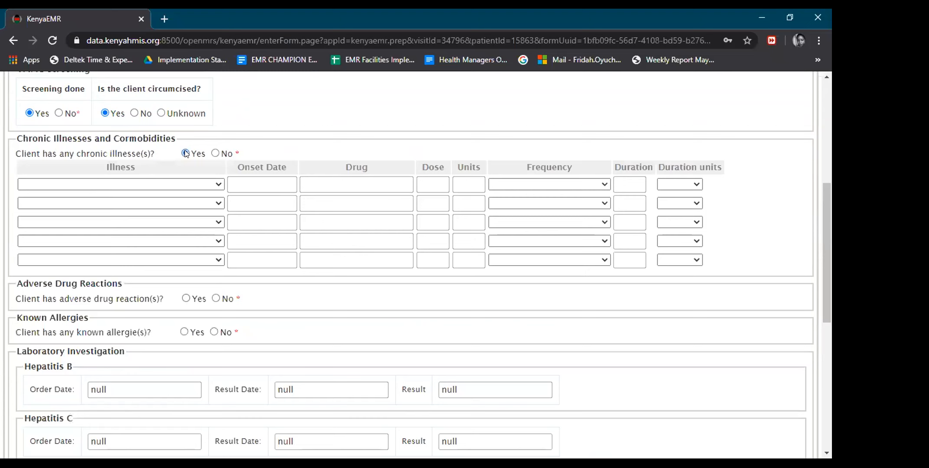
pyautogui.click(218, 185)
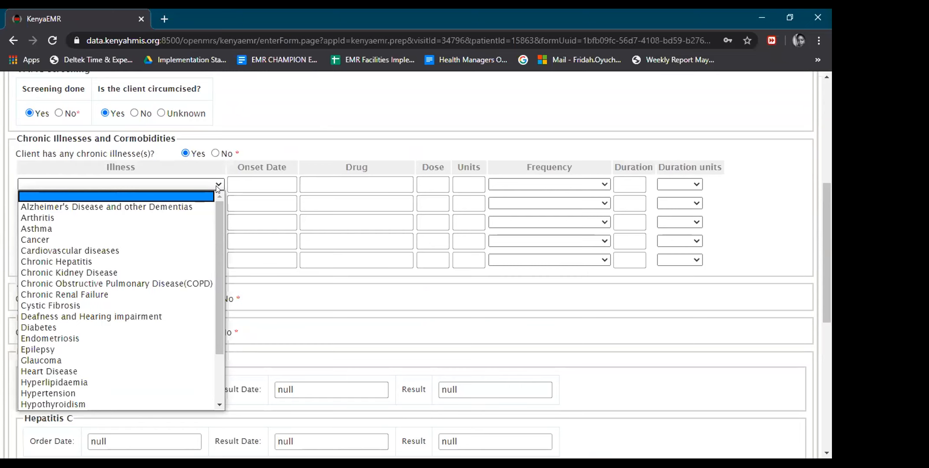
pyautogui.click(273, 181)
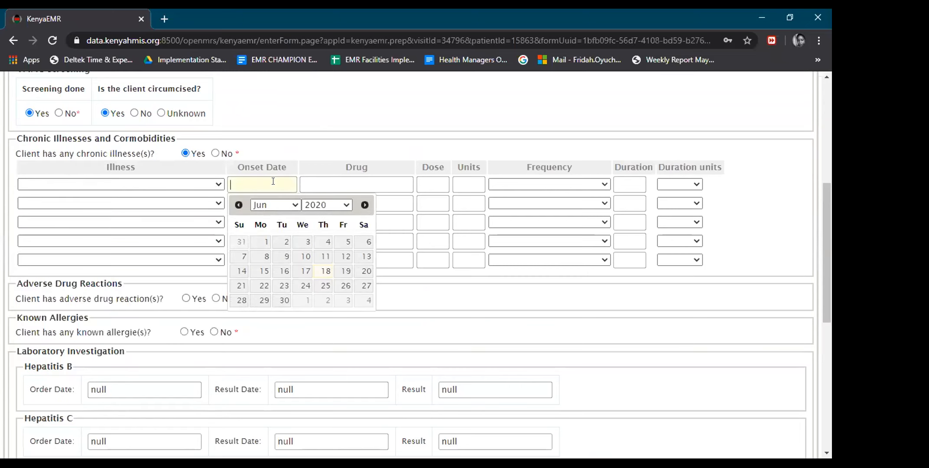
pyautogui.click(326, 183)
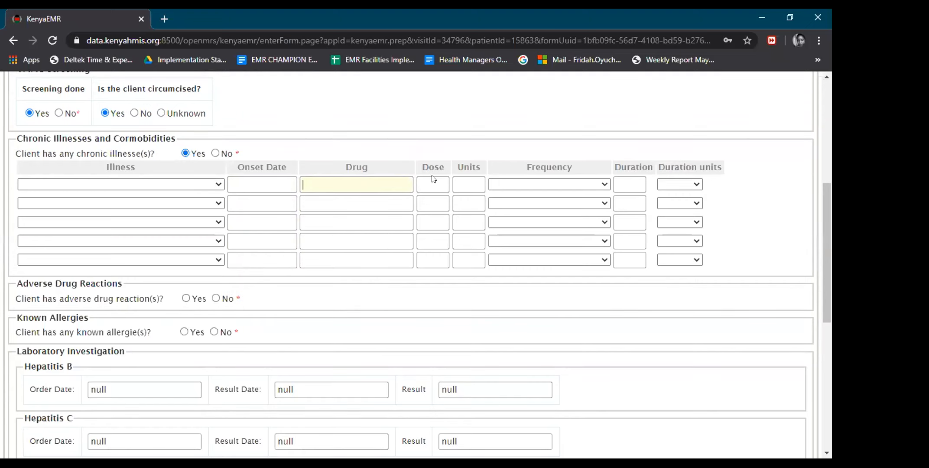
pyautogui.click(215, 153)
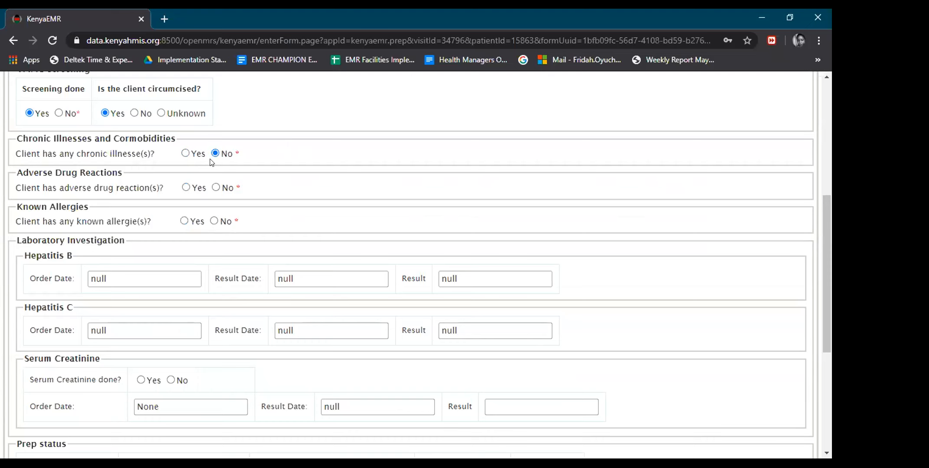
# Answer No to Adverse Drug Reactions.
pyautogui.click(186, 188)
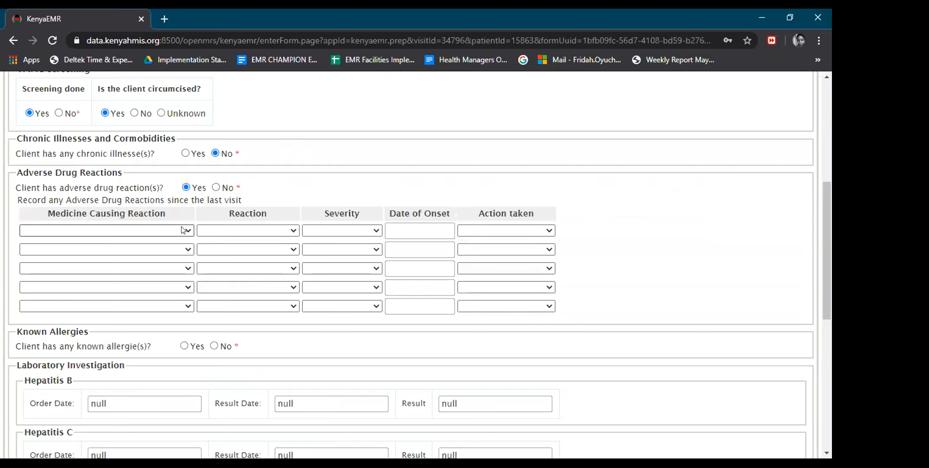
pyautogui.click(186, 230)
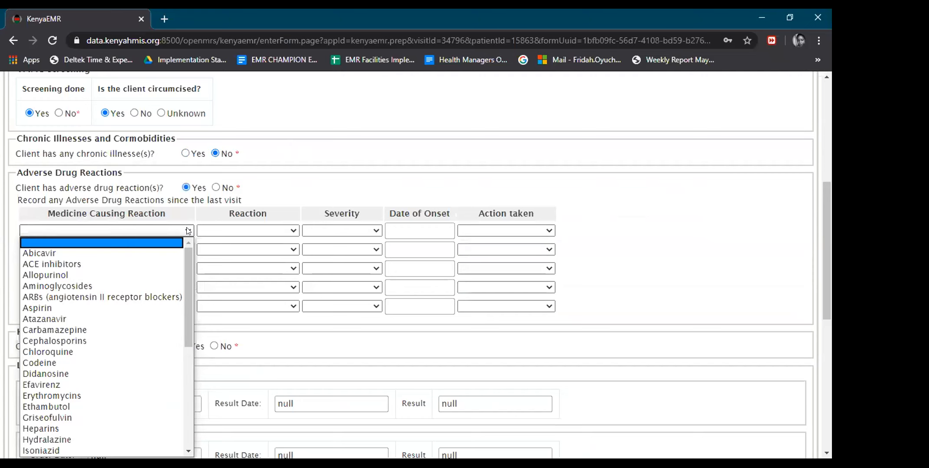
pyautogui.click(294, 230)
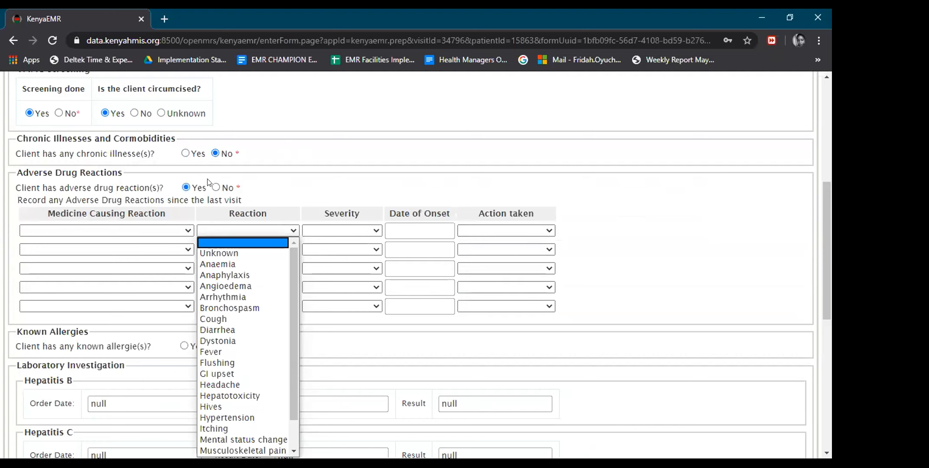
pyautogui.click(215, 187)
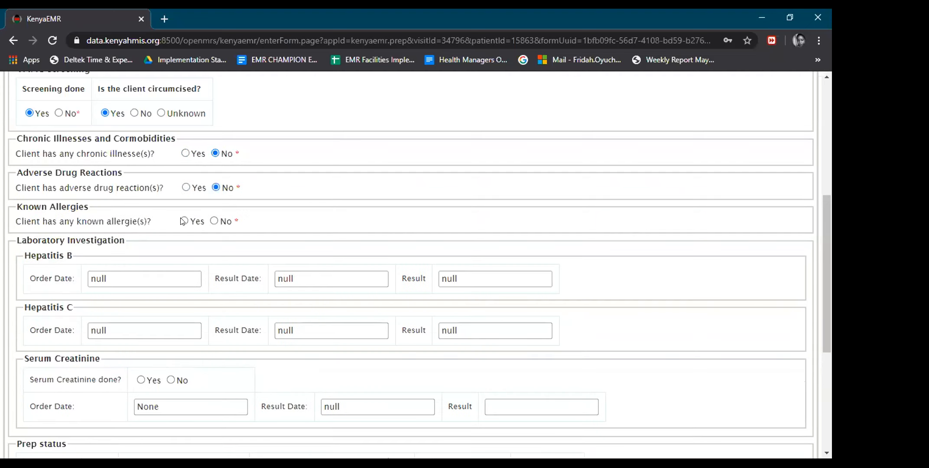
# Answer No to Known Allergies.
pyautogui.click(183, 221)
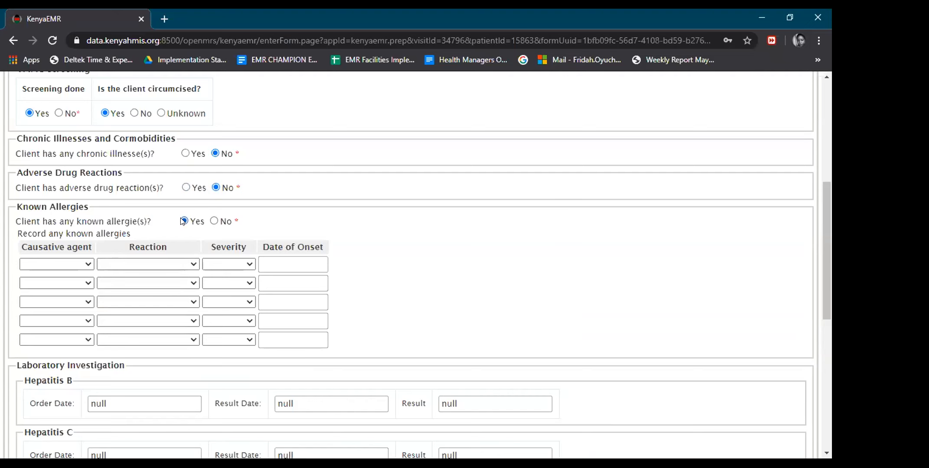
pyautogui.click(81, 264)
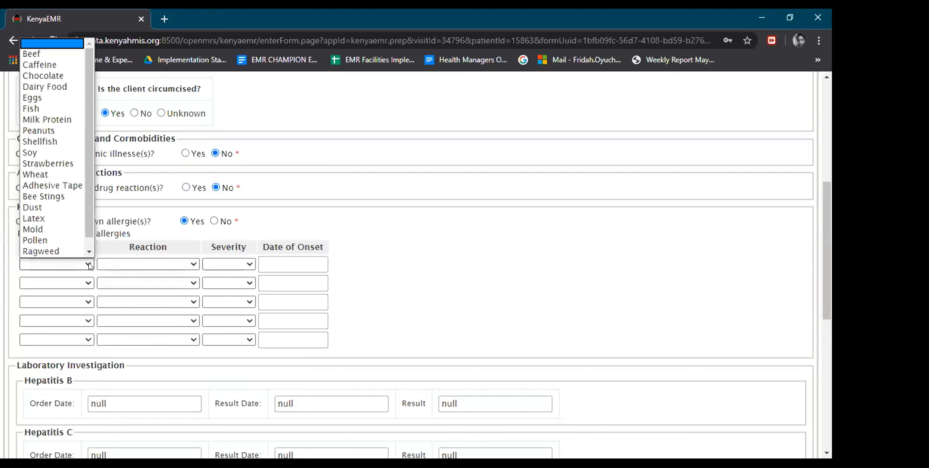
pyautogui.click(89, 264)
pyautogui.click(89, 264)
pyautogui.click(182, 264)
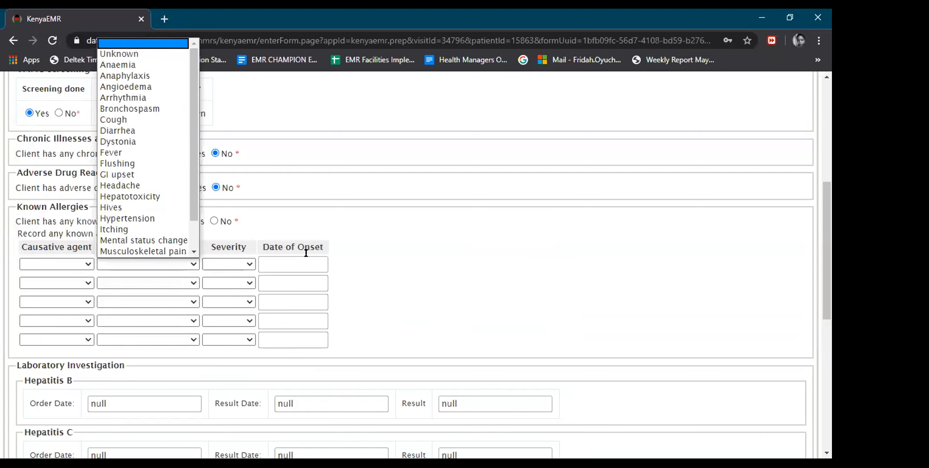
pyautogui.click(214, 222)
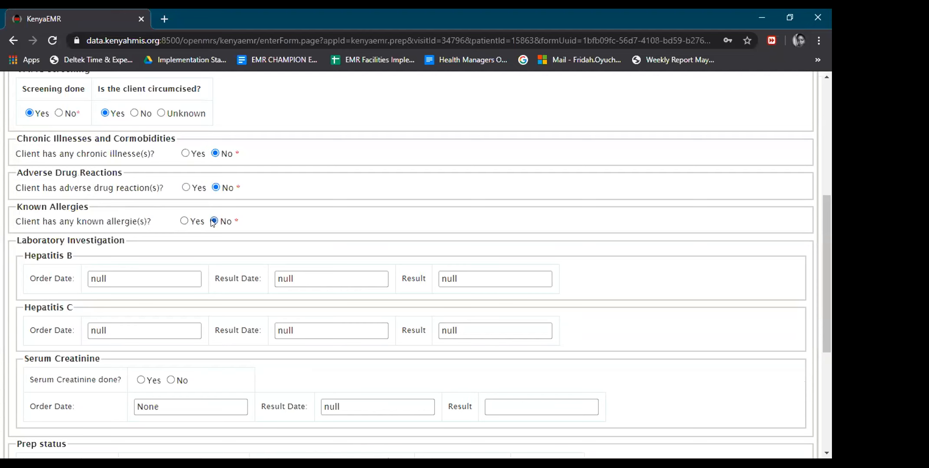
pyautogui.moveTo(825, 208); pyautogui.dragTo(828, 256)
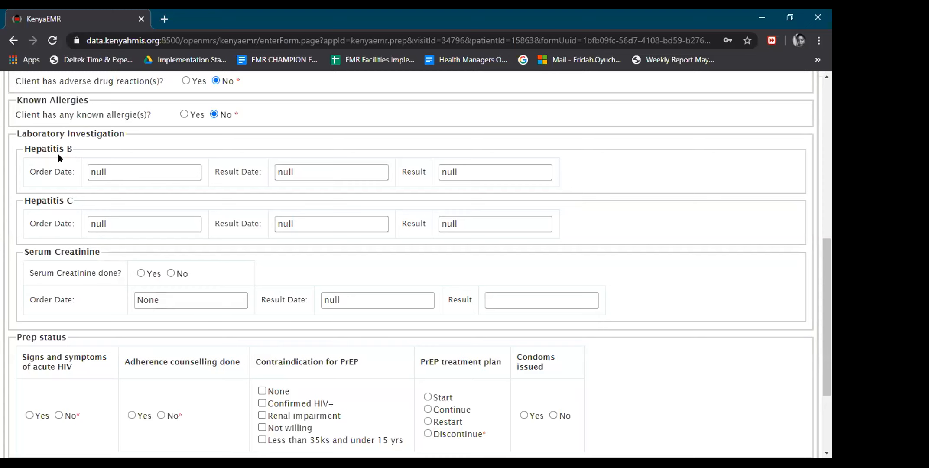
pyautogui.moveTo(822, 247); pyautogui.dragTo(823, 258)
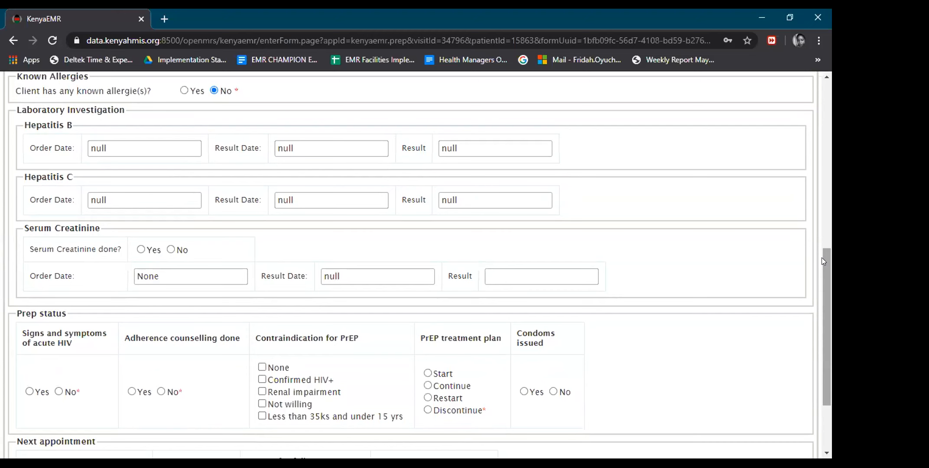
pyautogui.moveTo(823, 258); pyautogui.dragTo(824, 286)
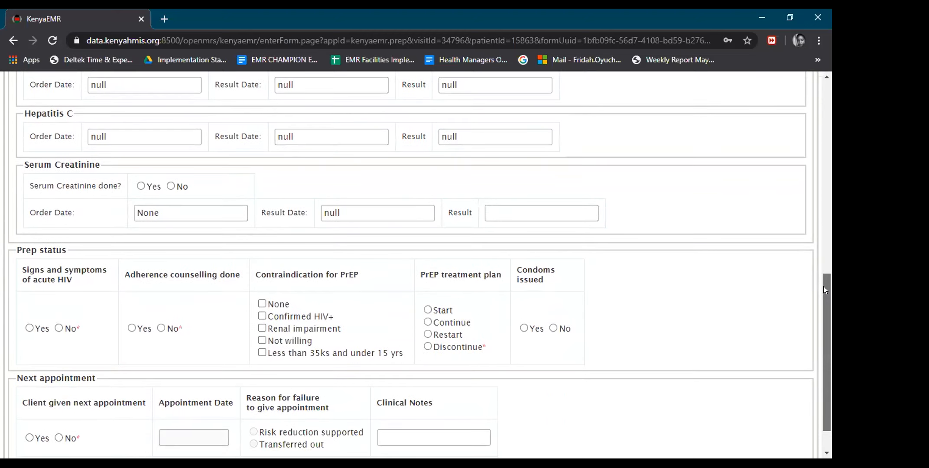
pyautogui.moveTo(823, 286); pyautogui.dragTo(823, 298)
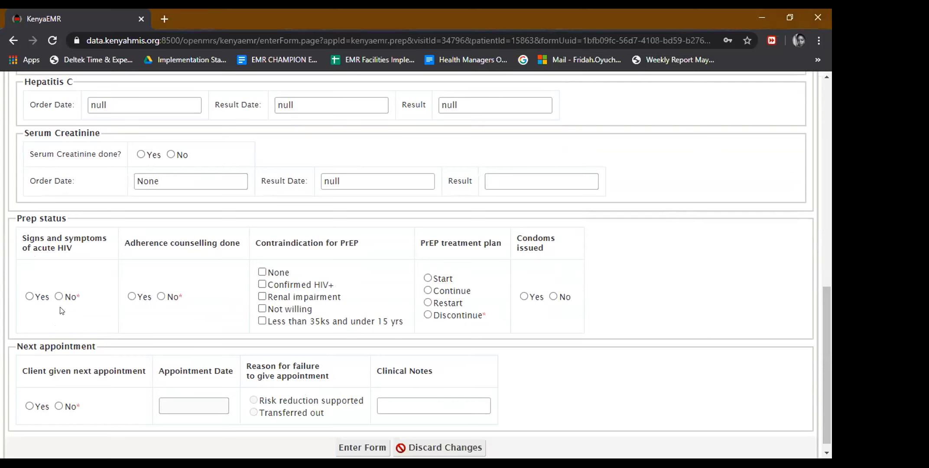
pyautogui.click(29, 297)
# Record no acute HIV signs, adherence counselling done, no contraindication and PrEP plan Start.
pyautogui.click(58, 297)
pyautogui.click(132, 297)
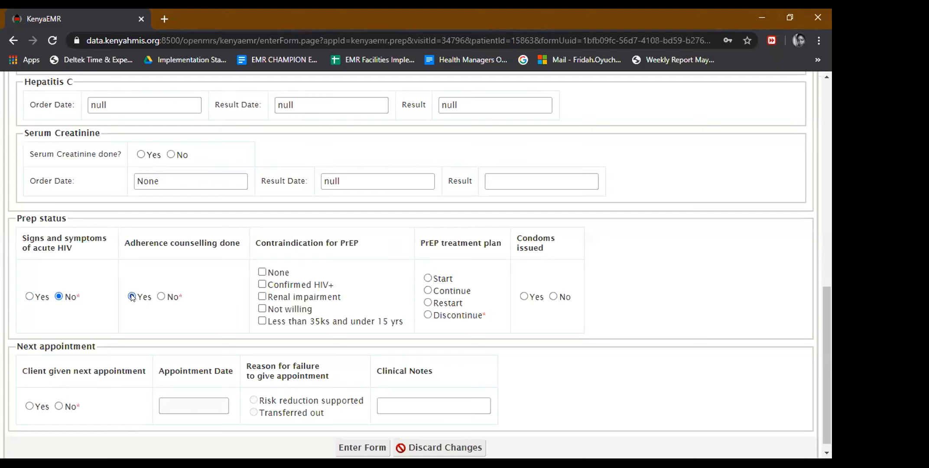
pyautogui.click(261, 271)
pyautogui.click(429, 278)
# Record 30 condoms issued and a next appointment on 01-Feb-2020.
pyautogui.click(523, 297)
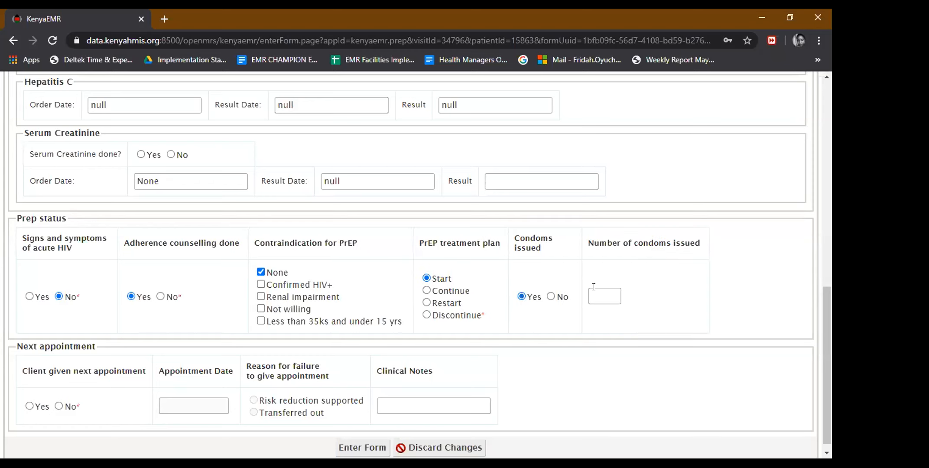
pyautogui.write('30')
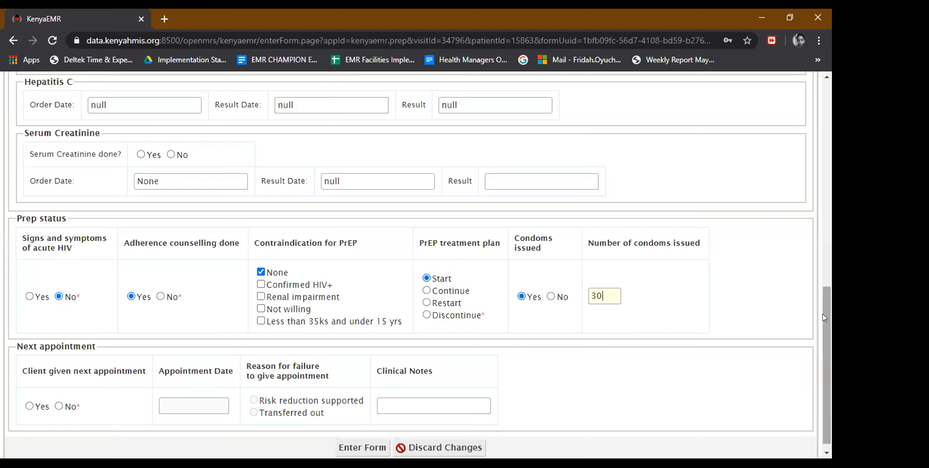
pyautogui.moveTo(823, 314); pyautogui.dragTo(823, 334)
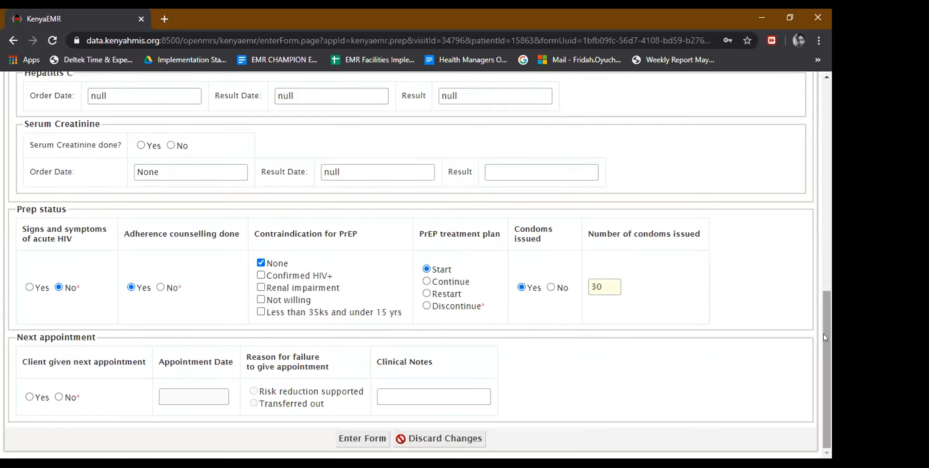
pyautogui.click(27, 397)
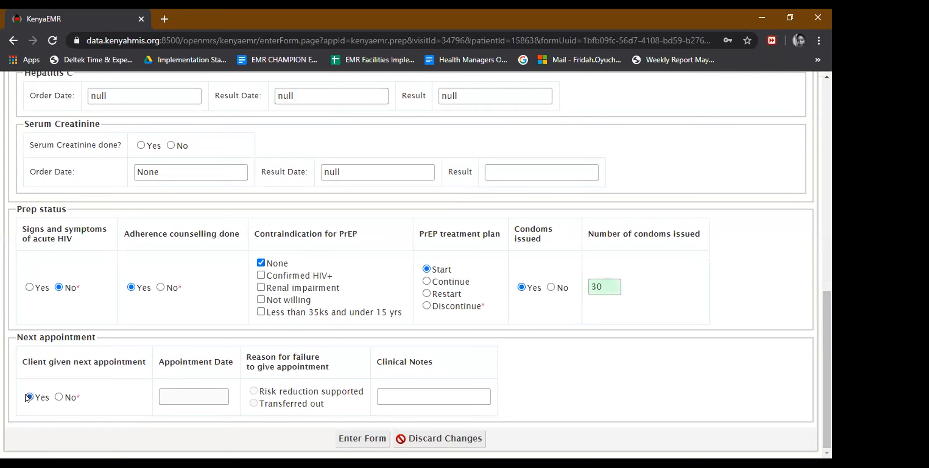
pyautogui.click(191, 396)
pyautogui.click(170, 283)
pyautogui.click(170, 283)
pyautogui.click(170, 282)
pyautogui.click(170, 283)
pyautogui.click(169, 282)
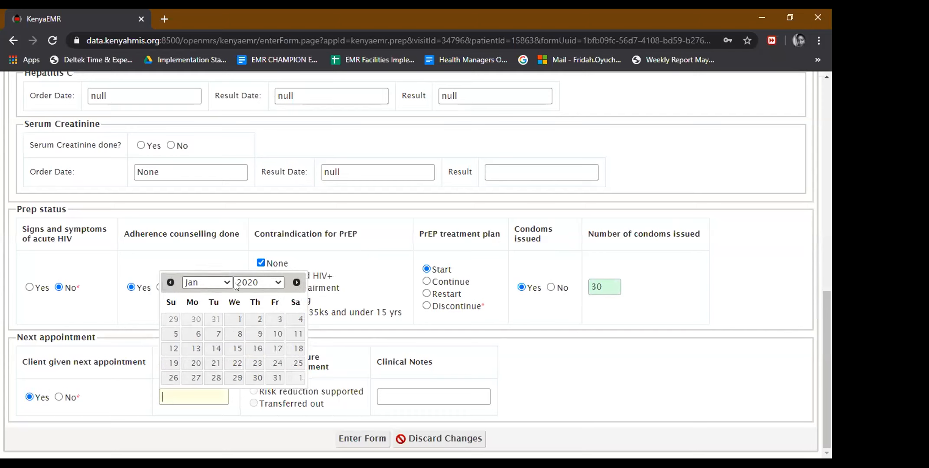
pyautogui.click(299, 378)
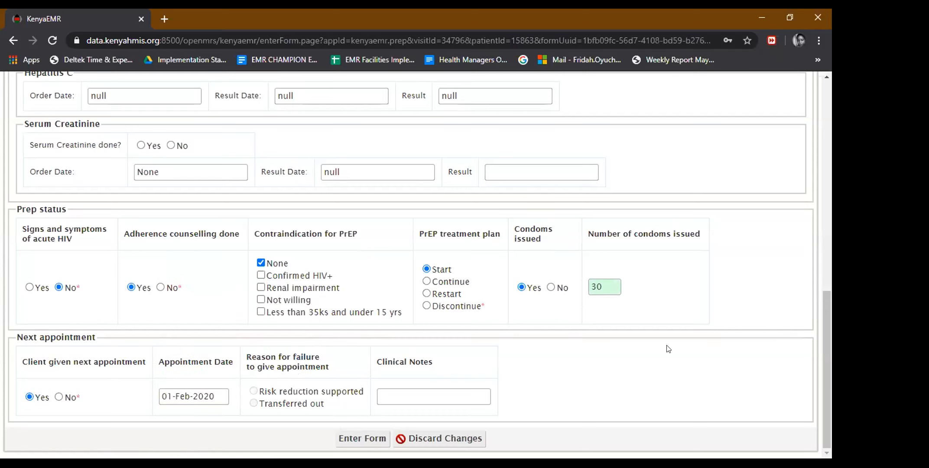
pyautogui.moveTo(829, 312); pyautogui.dragTo(830, 121)
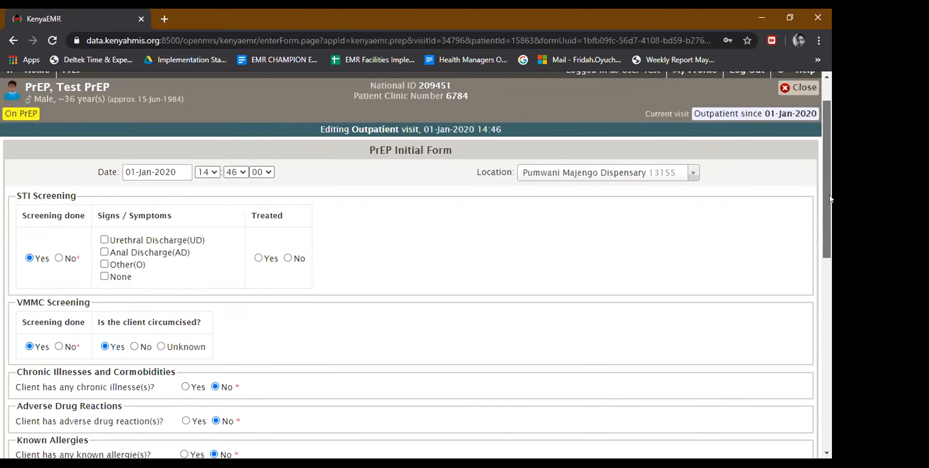
pyautogui.scroll(-10, 830, 195)
# Save the PrEP Initial Form, review the PrEP page, and open the patient's Lab Orders.
pyautogui.click(346, 446)
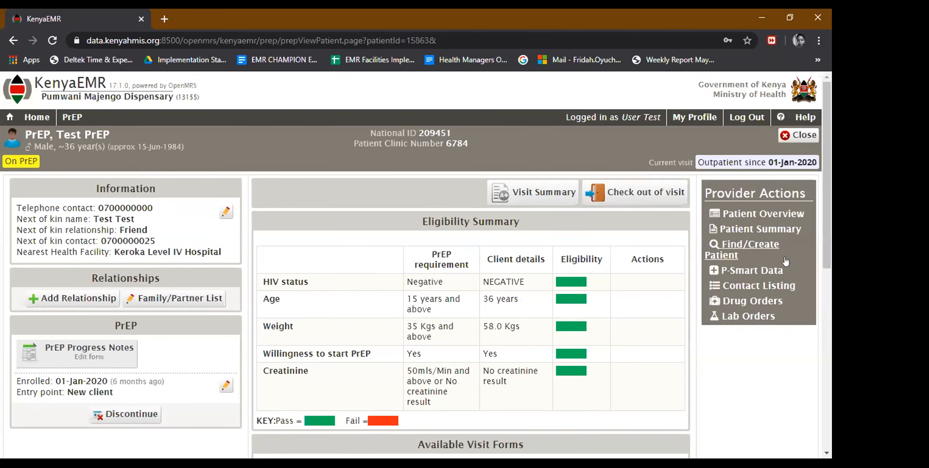
pyautogui.scroll(-2, 830, 241)
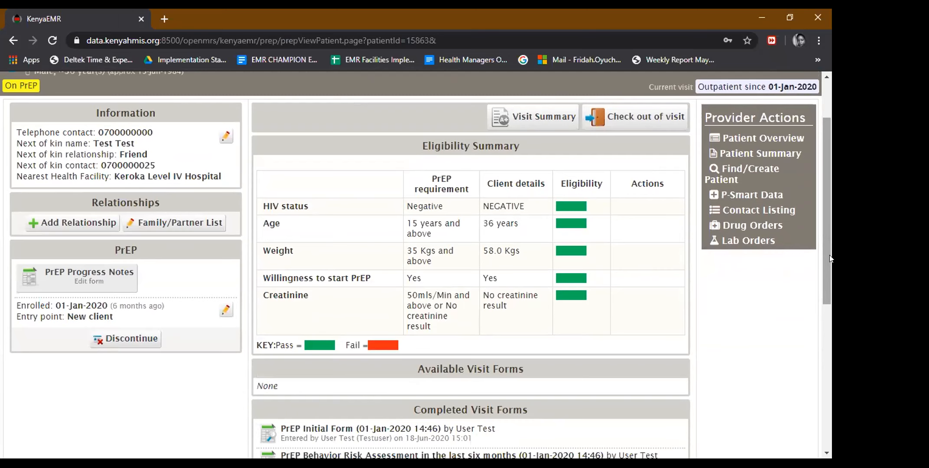
pyautogui.moveTo(831, 258); pyautogui.dragTo(830, 300)
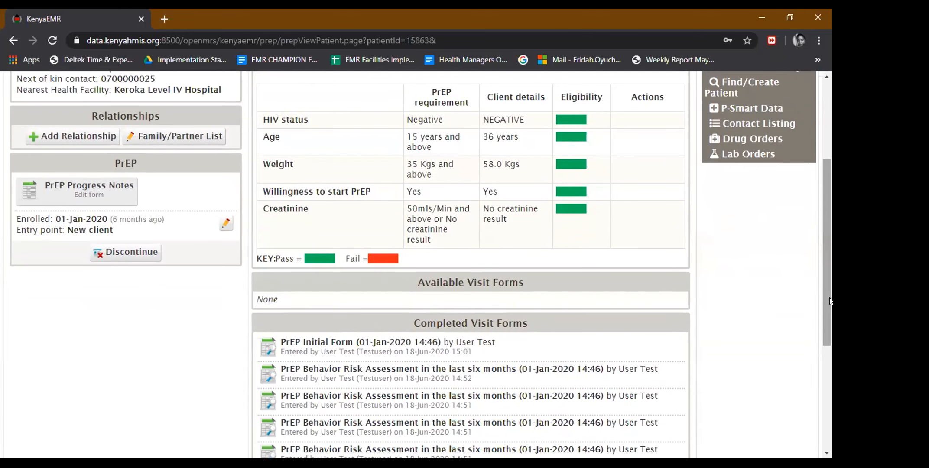
pyautogui.moveTo(831, 301); pyautogui.dragTo(830, 323)
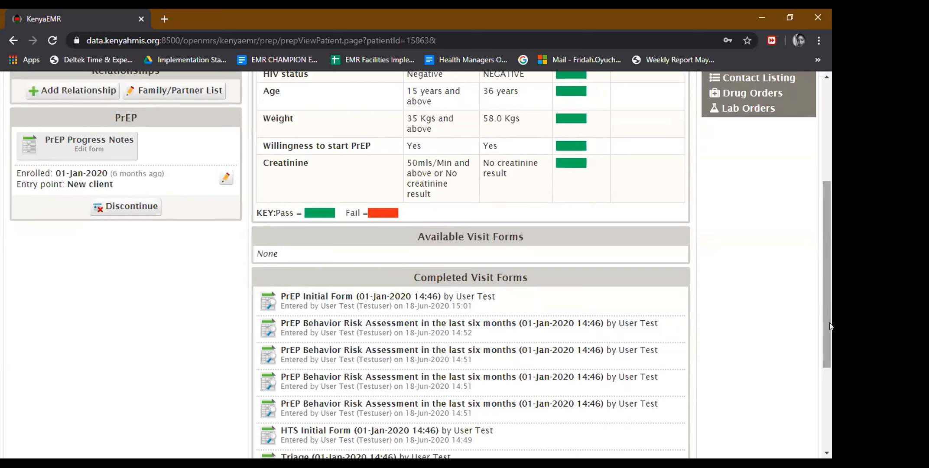
pyautogui.moveTo(831, 326); pyautogui.dragTo(830, 355)
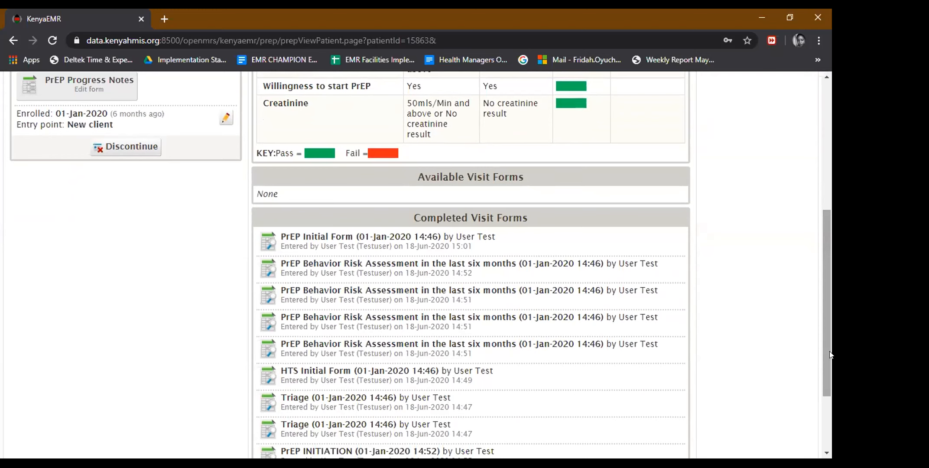
pyautogui.scroll(3, 830, 310)
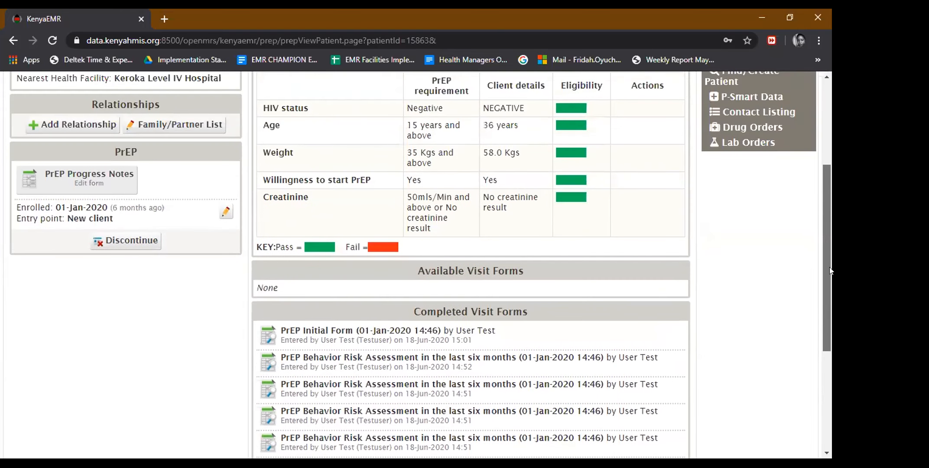
pyautogui.moveTo(830, 244); pyautogui.dragTo(831, 236)
pyautogui.scroll(3, 830, 237)
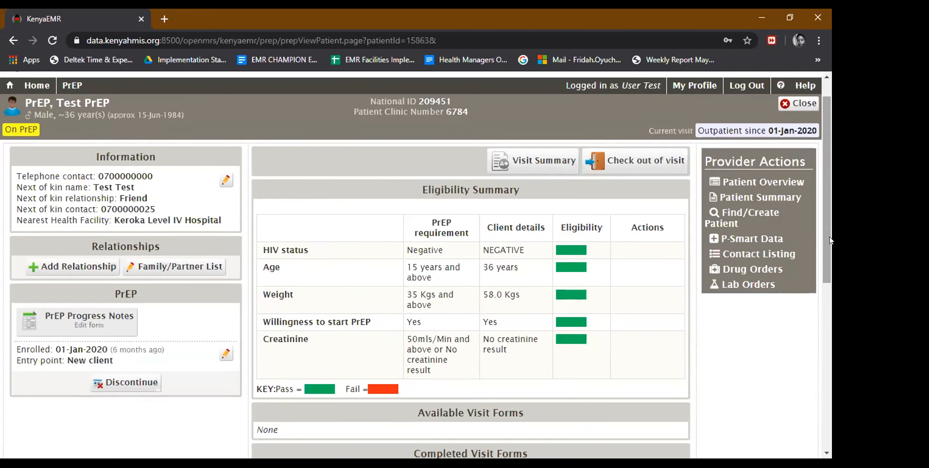
pyautogui.click(745, 286)
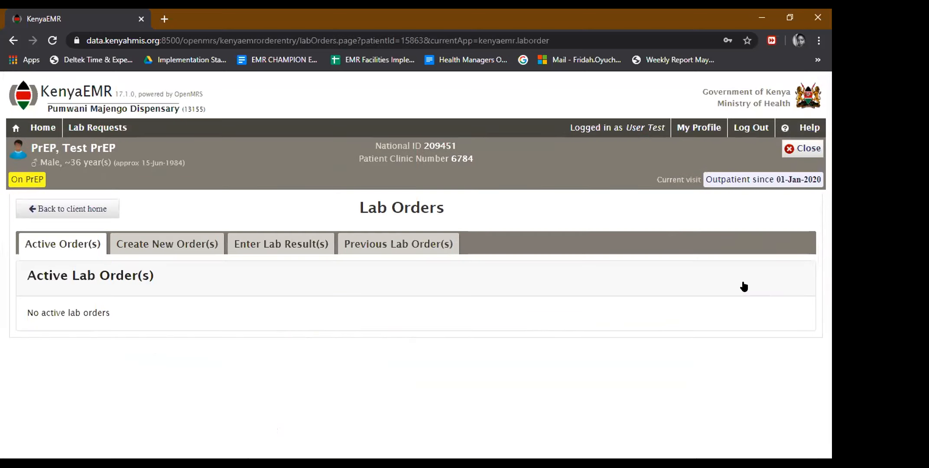
# Pick Serum creatinine (umol/L) from the Urine renal function panel as a new lab order.
pyautogui.click(164, 247)
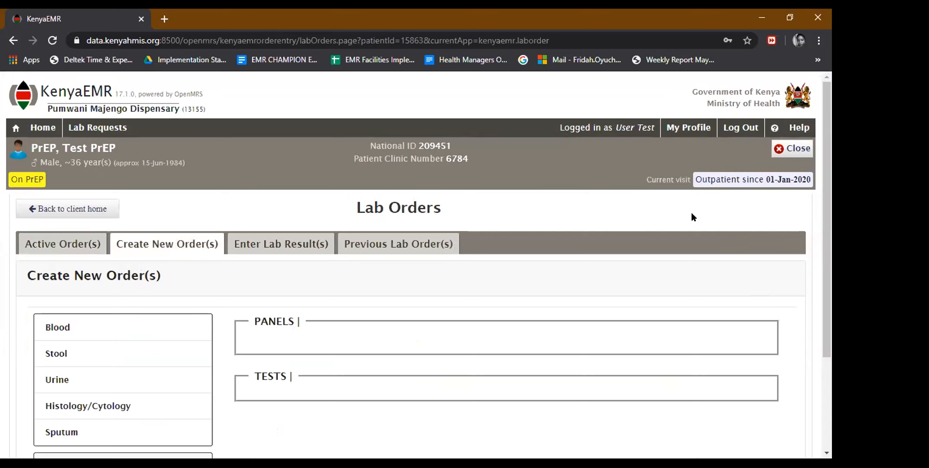
pyautogui.moveTo(829, 221); pyautogui.dragTo(830, 266)
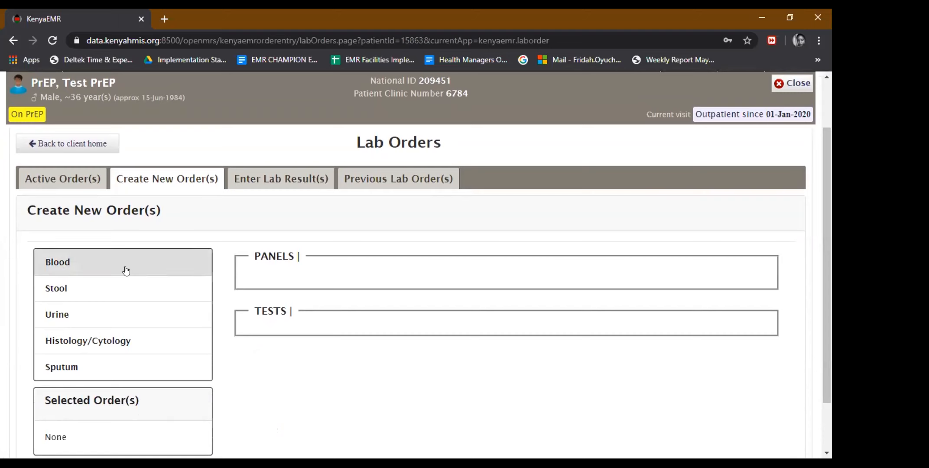
pyautogui.click(104, 318)
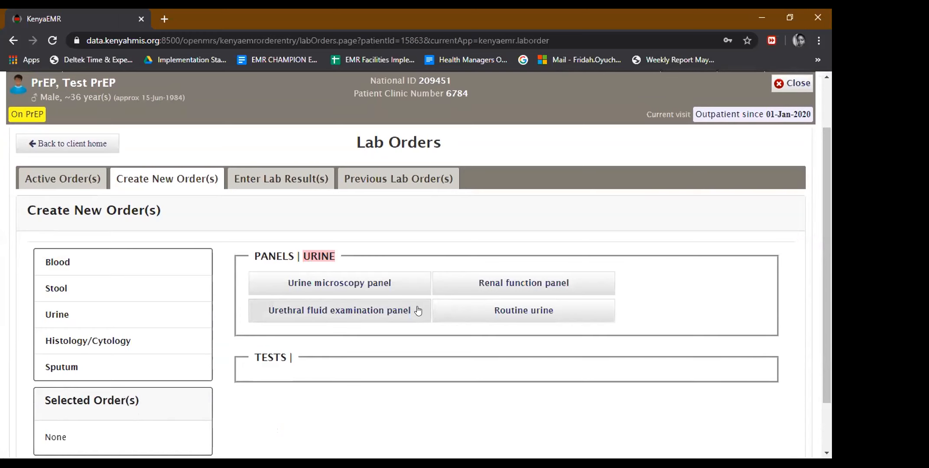
pyautogui.click(463, 295)
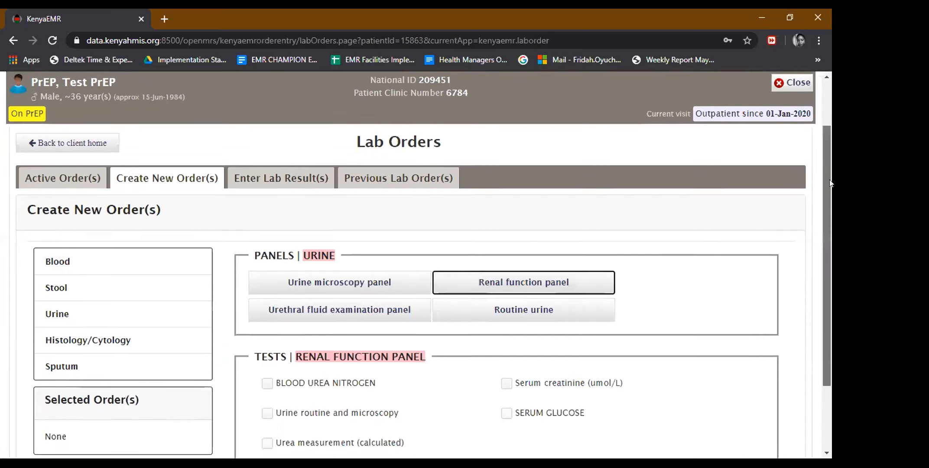
pyautogui.moveTo(830, 179); pyautogui.dragTo(830, 245)
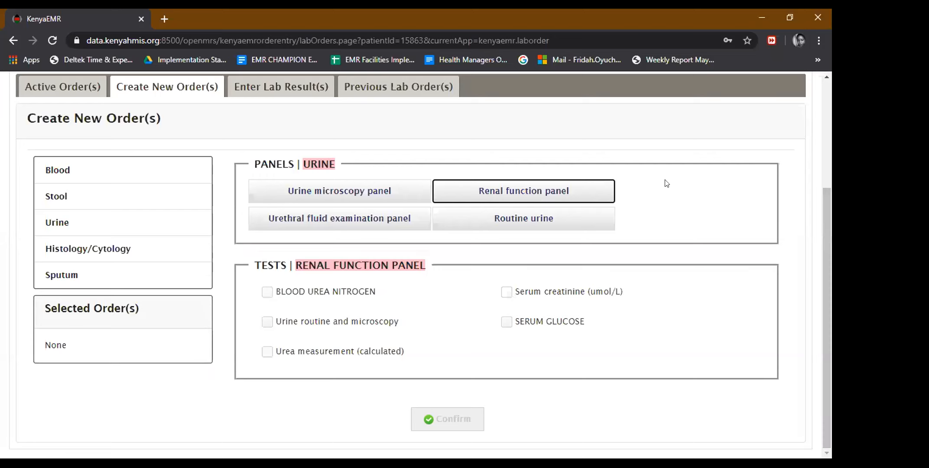
pyautogui.click(507, 293)
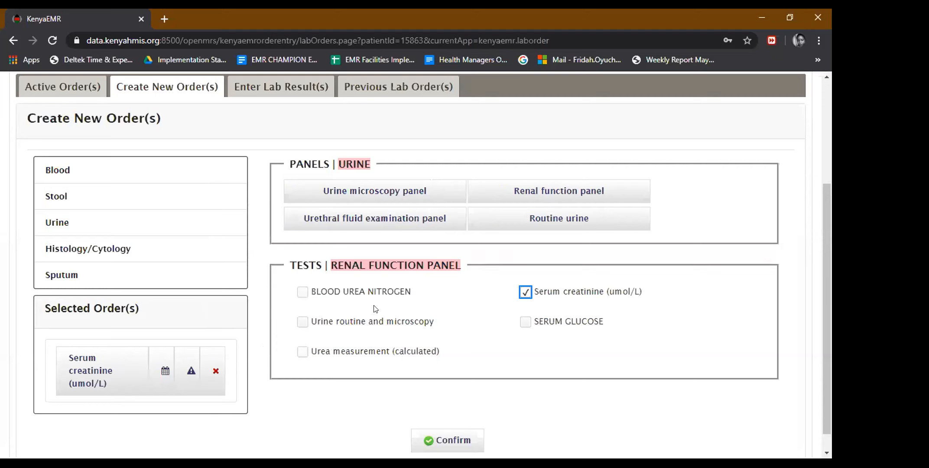
# Confirm the creatinine order and set its order date to 01-Jan-2020.
pyautogui.click(423, 440)
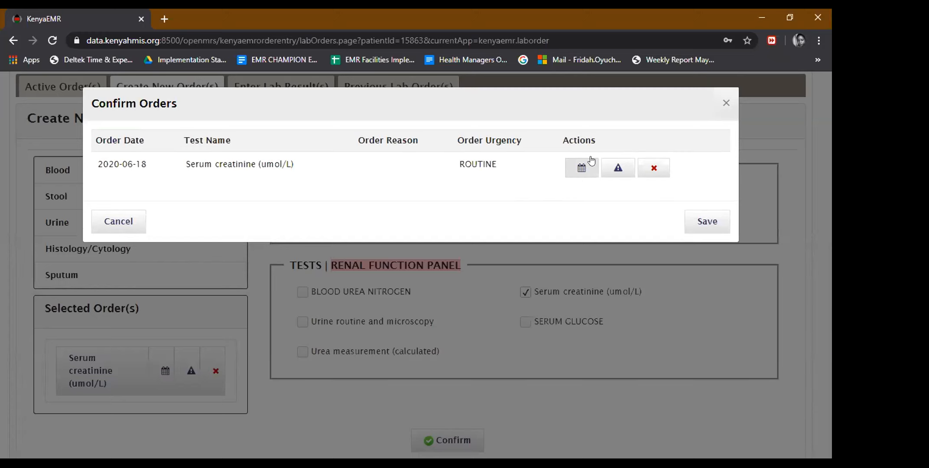
pyautogui.click(584, 168)
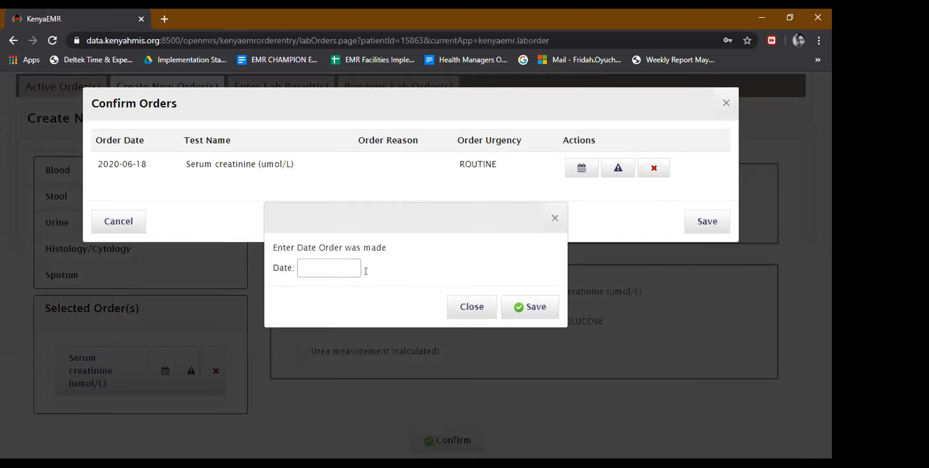
pyautogui.click(322, 268)
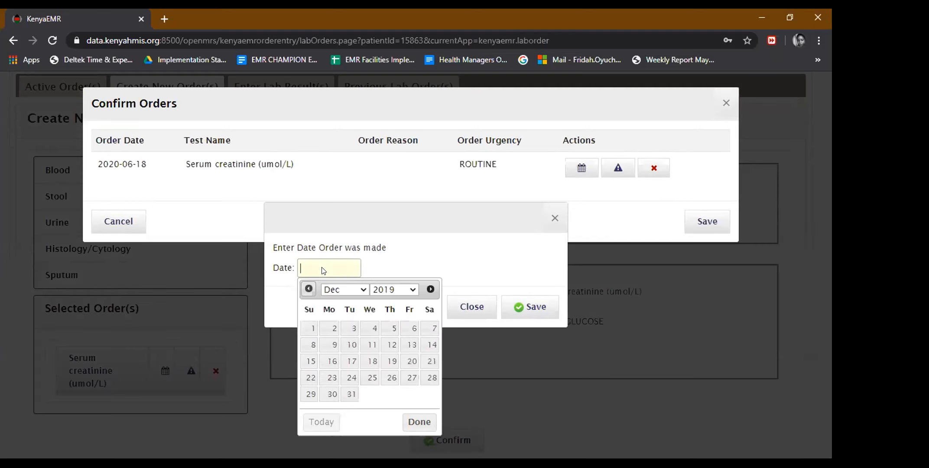
pyautogui.click(431, 289)
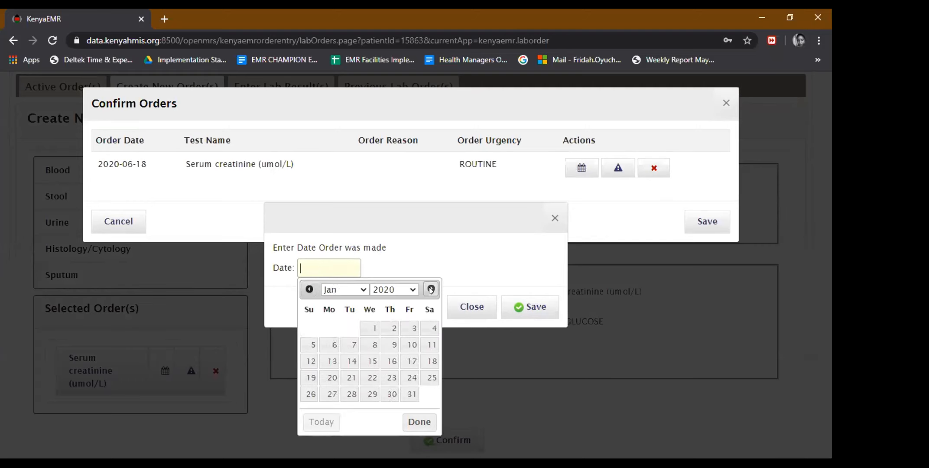
pyautogui.click(376, 331)
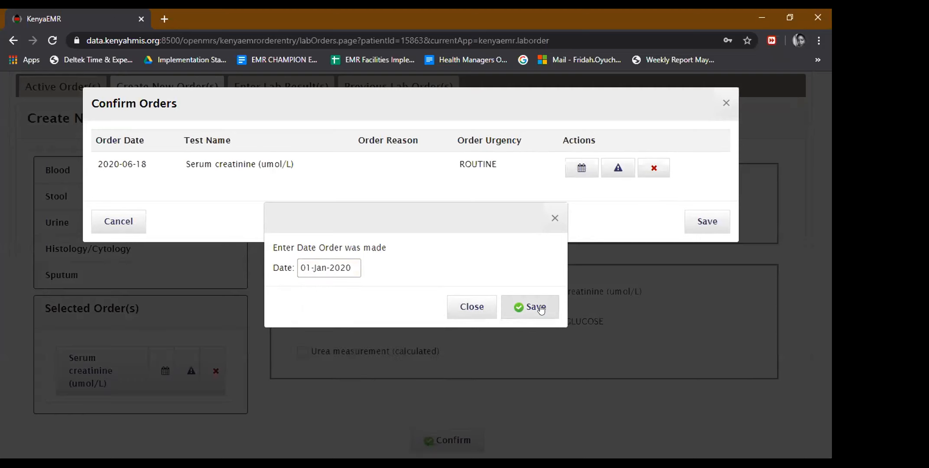
pyautogui.click(540, 306)
# Set urgency IMMEDIATELY and reason Baseline, then save the creatinine order.
pyautogui.click(611, 169)
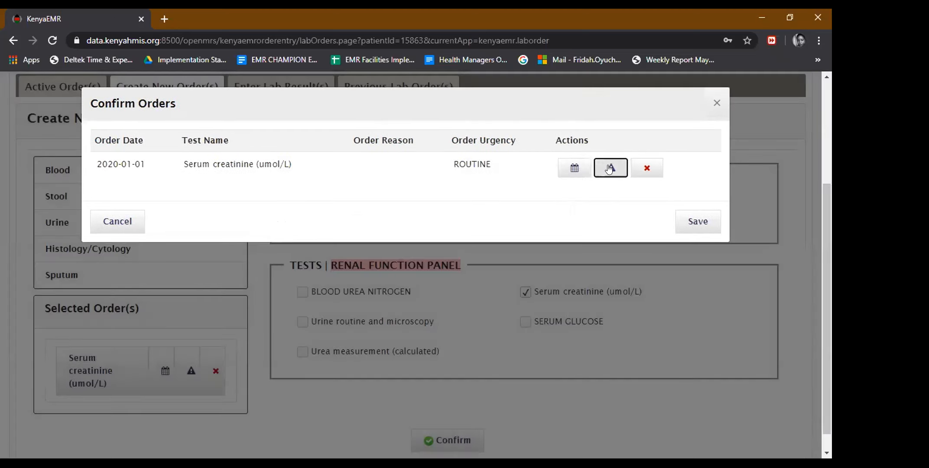
pyautogui.click(369, 226)
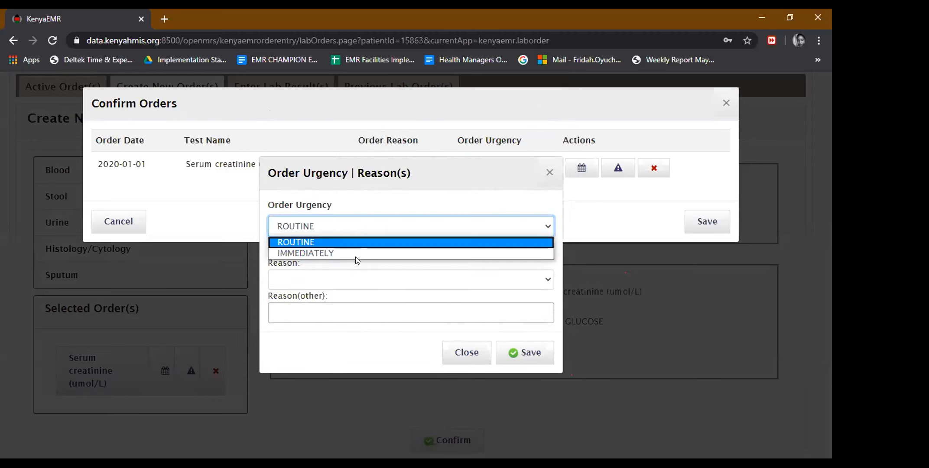
pyautogui.click(354, 254)
pyautogui.click(351, 279)
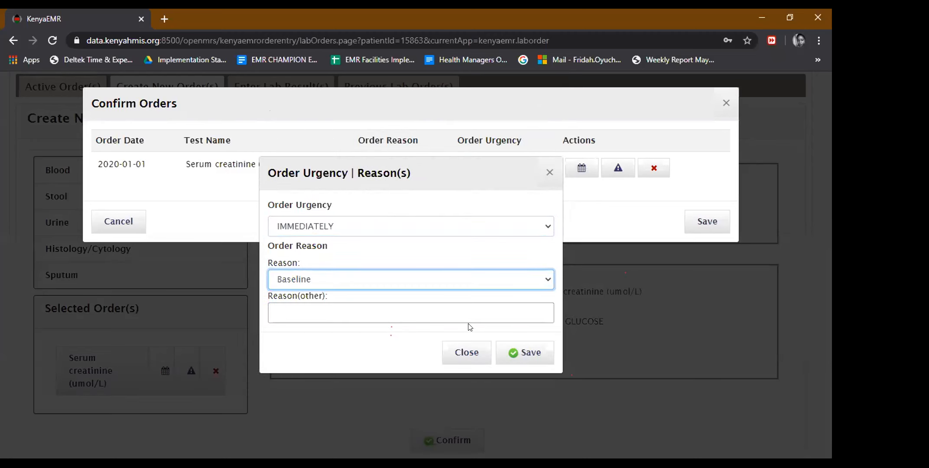
pyautogui.click(512, 353)
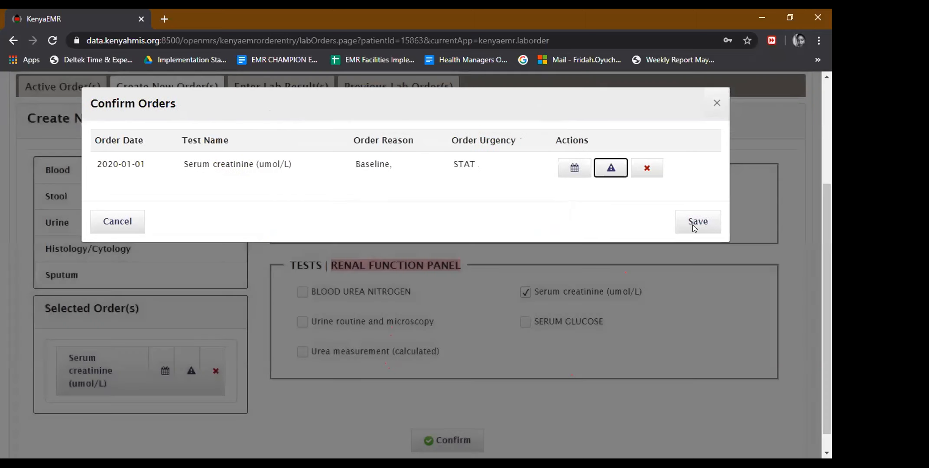
pyautogui.click(694, 225)
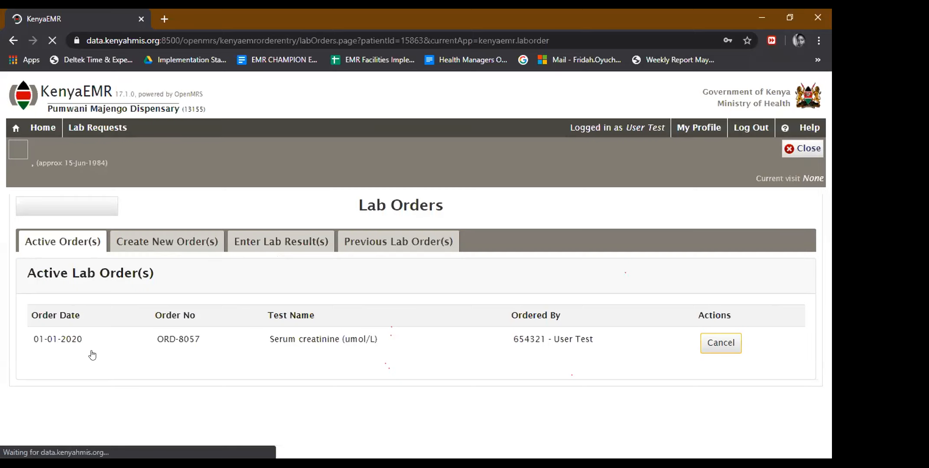
# Start another new lab order and scroll down to the Blood panels.
pyautogui.click(168, 242)
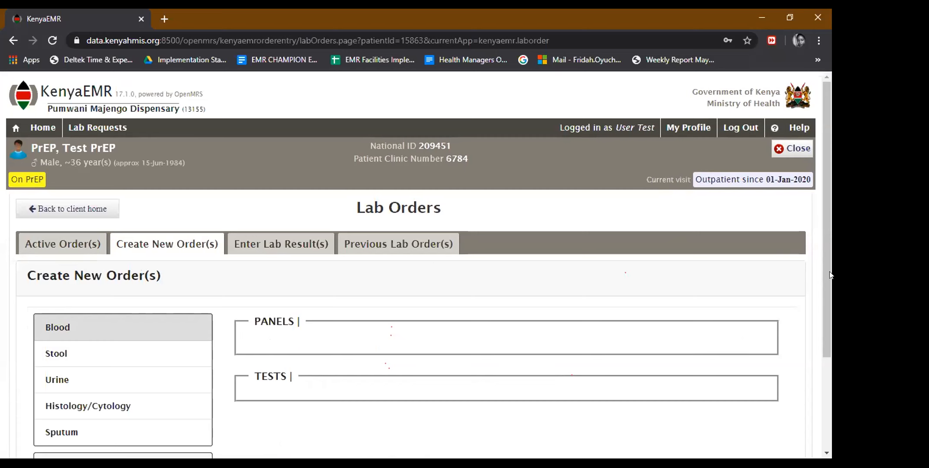
pyautogui.scroll(-3, 383, 312)
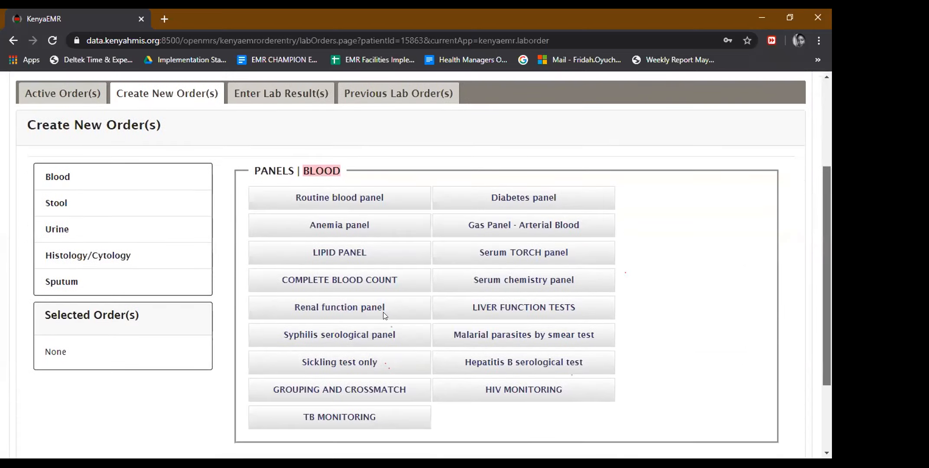
pyautogui.scroll(-1, 383, 312)
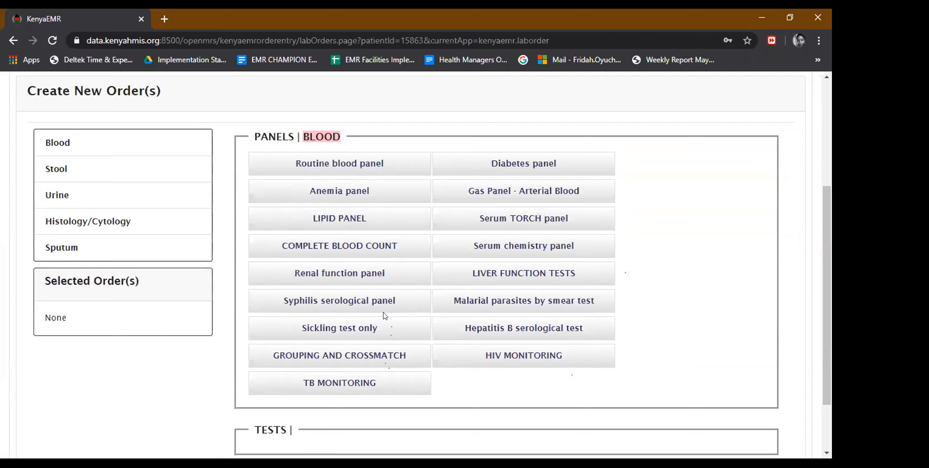
# Tick Hepatitis B Surface Antigen Test in the Hepatitis B serological panel and confirm it.
pyautogui.click(505, 330)
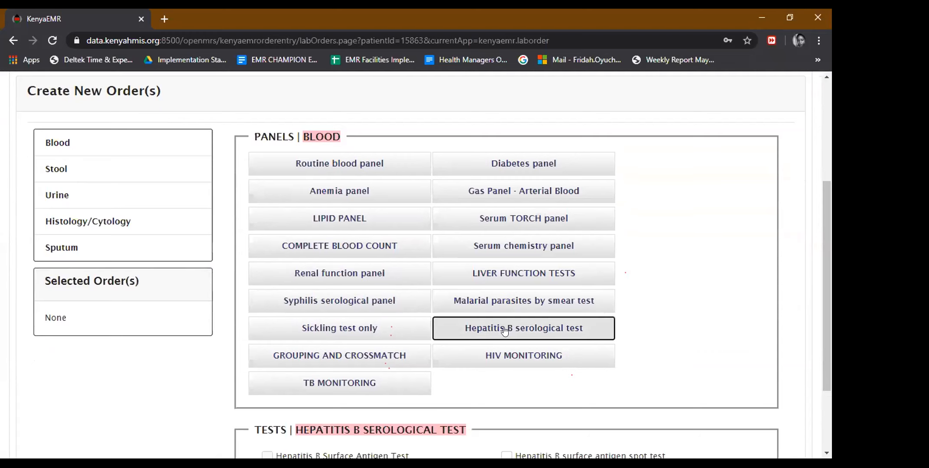
pyautogui.moveTo(829, 216); pyautogui.dragTo(830, 271)
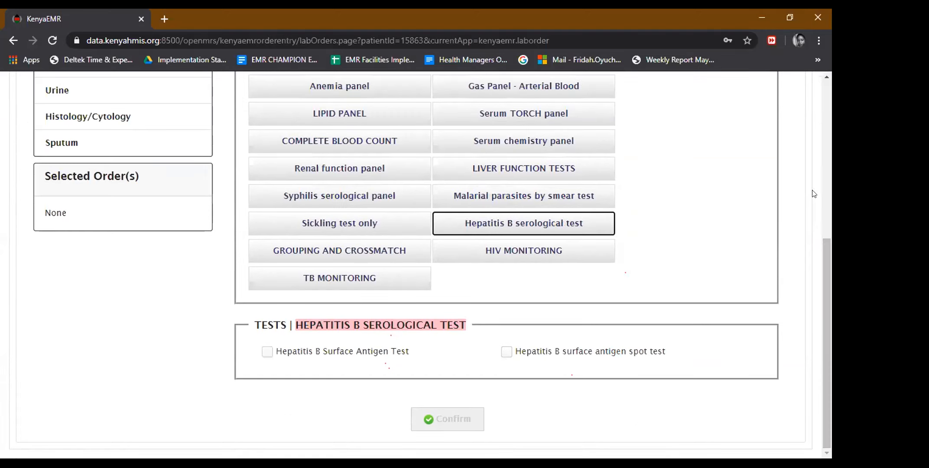
pyautogui.click(267, 352)
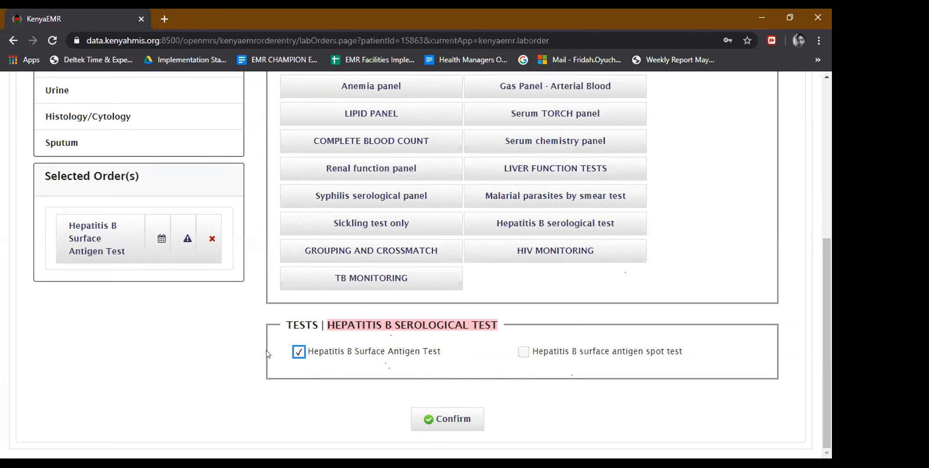
pyautogui.click(446, 424)
# Set the Hepatitis B order date to 01-Jan-2020.
pyautogui.click(590, 168)
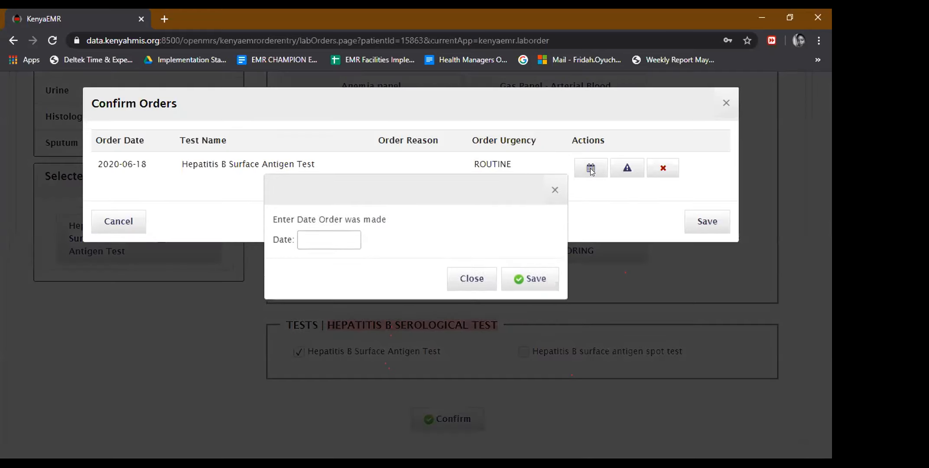
pyautogui.click(311, 270)
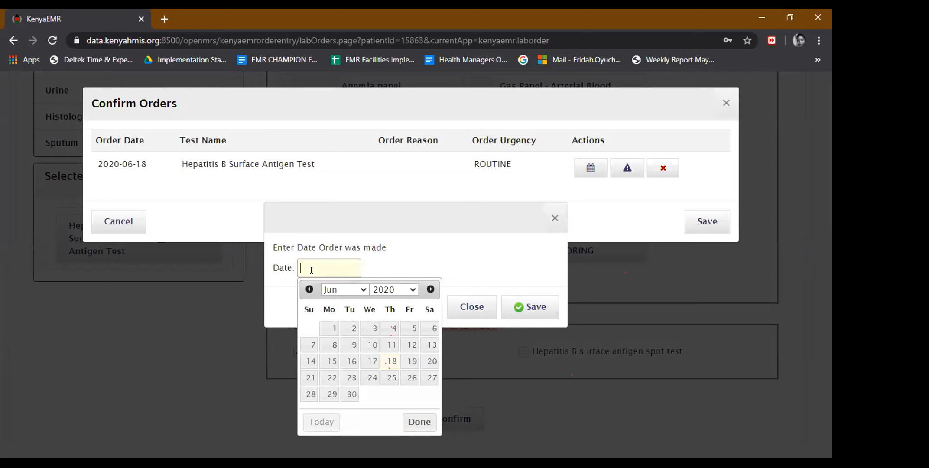
pyautogui.click(305, 294)
pyautogui.click(305, 294)
pyautogui.click(305, 294)
pyautogui.click(306, 294)
pyautogui.click(305, 294)
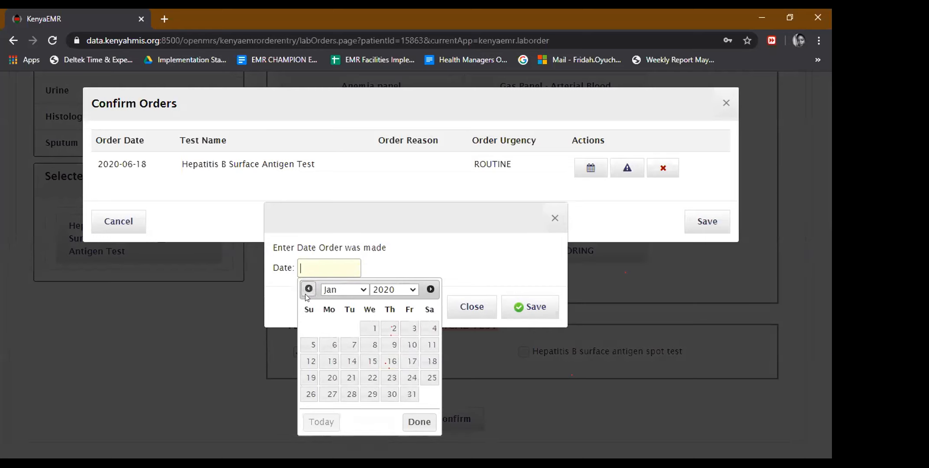
pyautogui.click(375, 329)
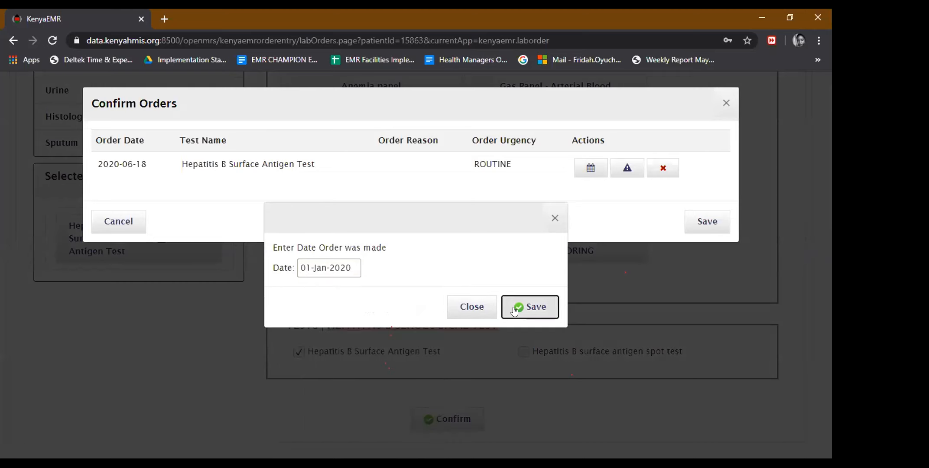
pyautogui.click(529, 307)
# Set urgency IMMEDIATELY and reason Baseline, save the Hepatitis B order, and open the lab results form.
pyautogui.click(625, 169)
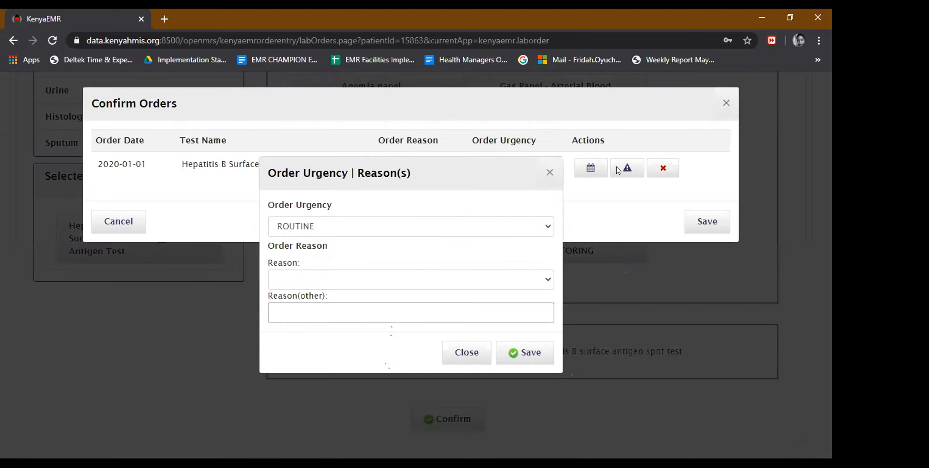
pyautogui.click(404, 229)
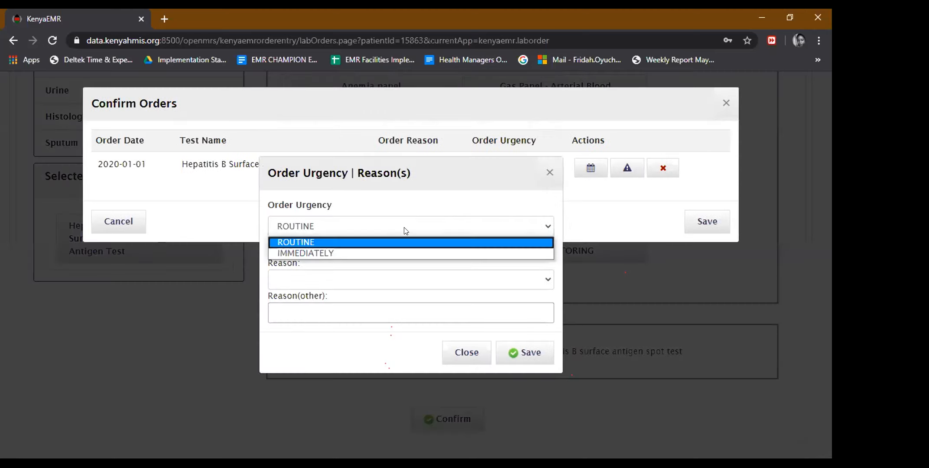
pyautogui.click(392, 253)
pyautogui.click(376, 279)
pyautogui.click(344, 315)
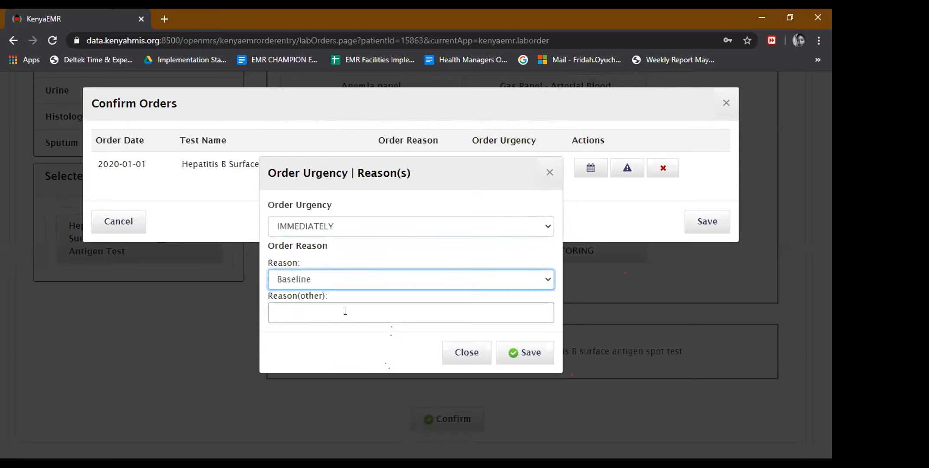
pyautogui.click(512, 353)
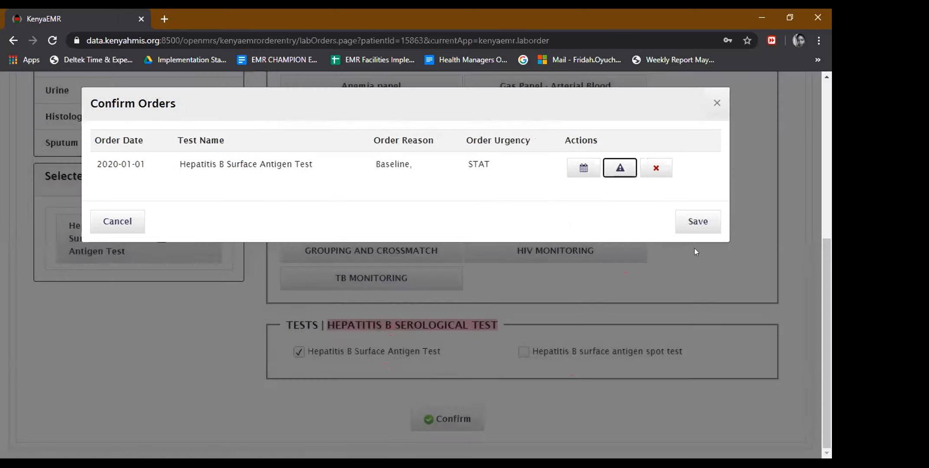
pyautogui.click(697, 228)
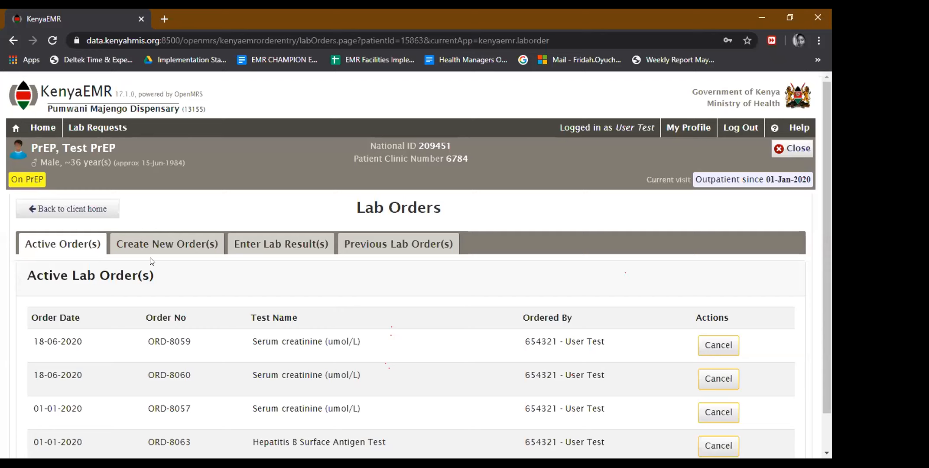
pyautogui.click(254, 245)
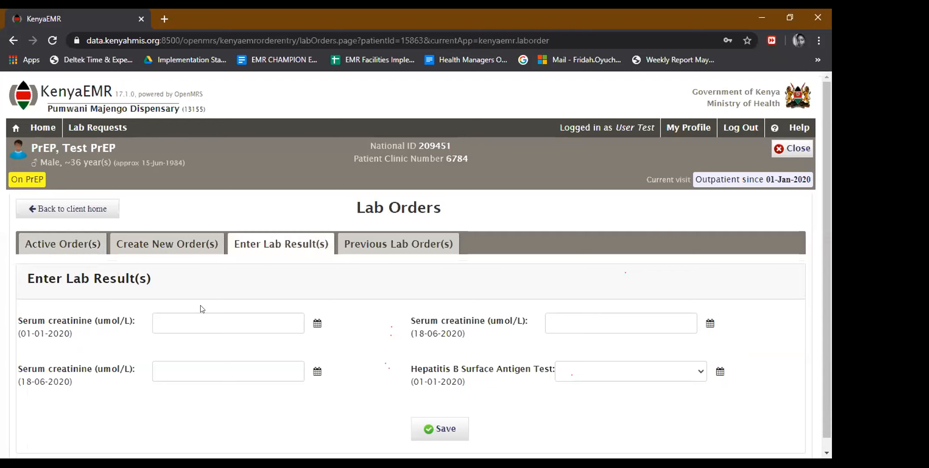
# Enter a Serum creatinine result of 60 with results date 01-Jan-2020.
pyautogui.click(192, 320)
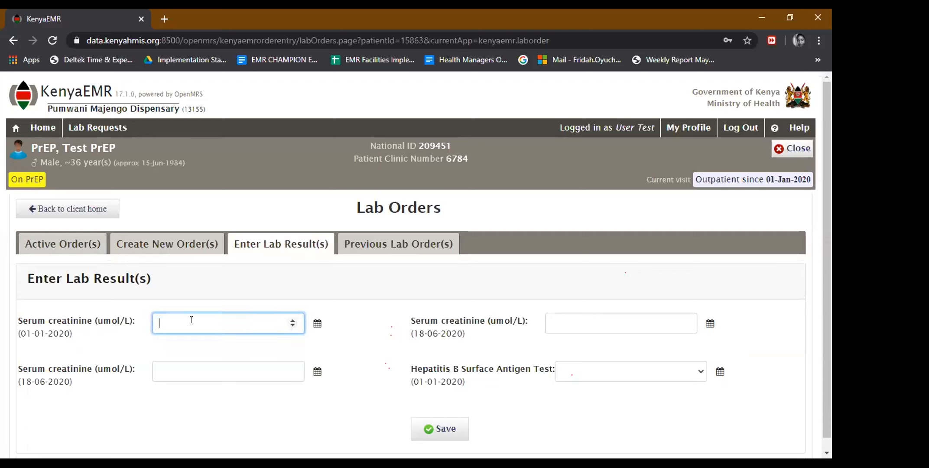
pyautogui.write('60')
pyautogui.click(317, 323)
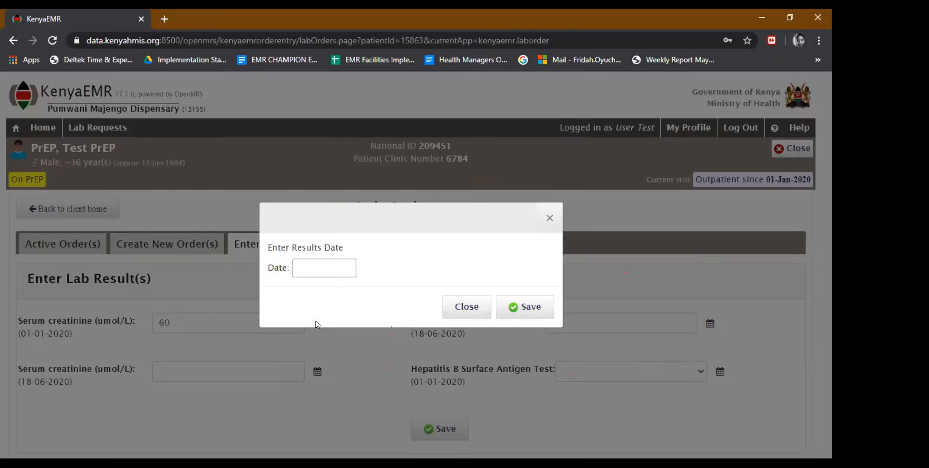
pyautogui.click(306, 270)
pyautogui.click(303, 292)
pyautogui.click(303, 293)
pyautogui.click(303, 293)
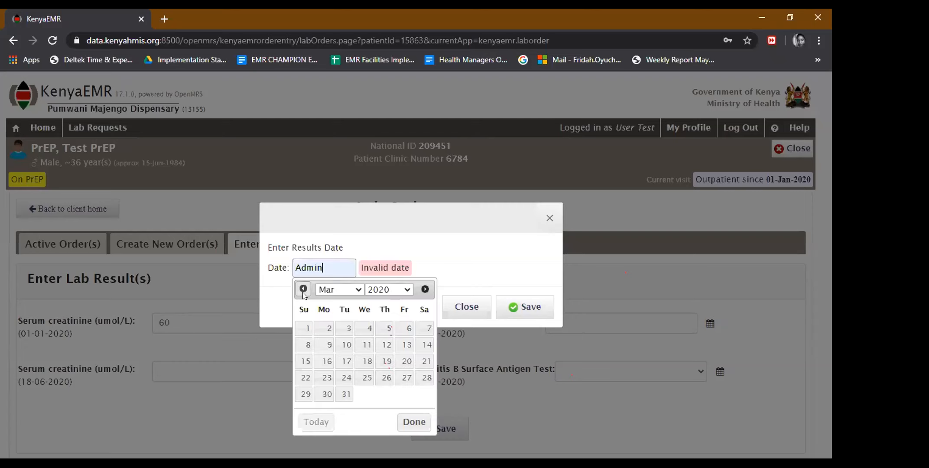
pyautogui.click(303, 291)
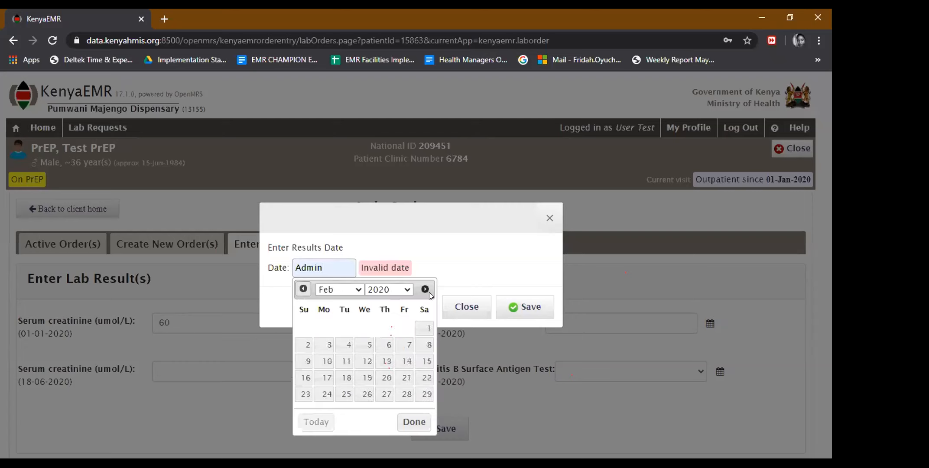
pyautogui.click(304, 289)
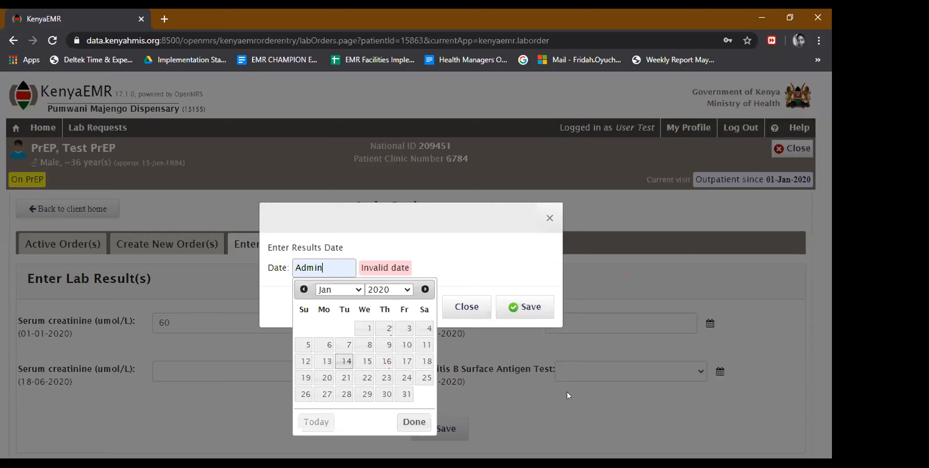
# Record Hepatitis B surface antigen as NEGATIVE dated 01-Jan-2020 and save the results.
pyautogui.click(581, 375)
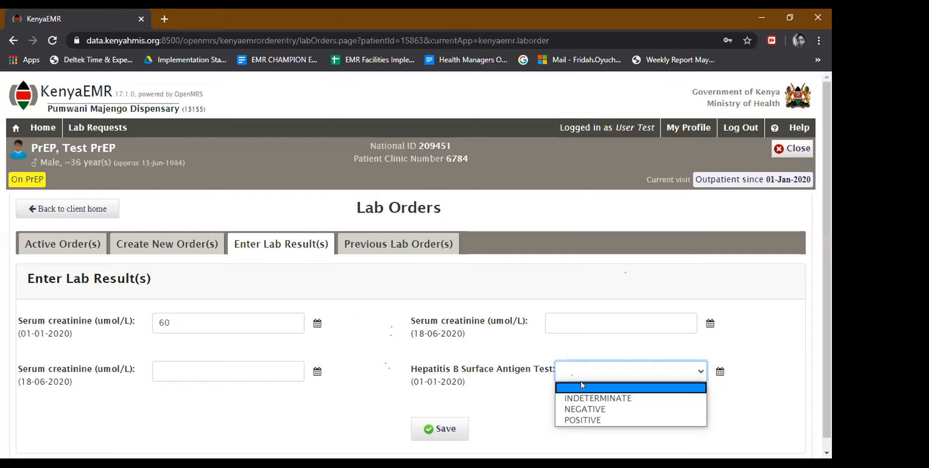
pyautogui.click(581, 407)
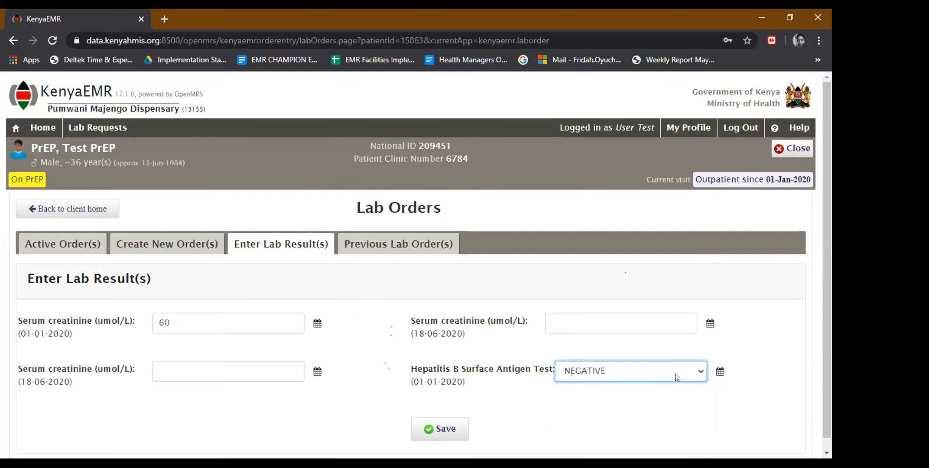
pyautogui.click(718, 372)
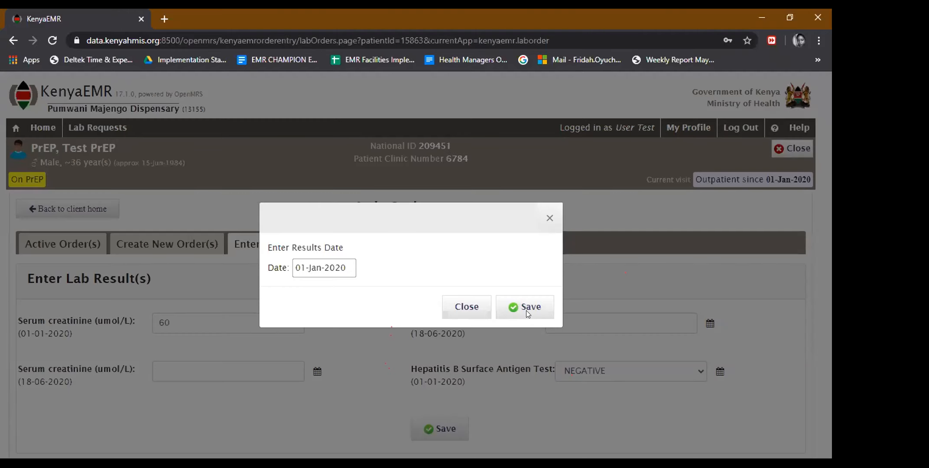
pyautogui.click(828, 244)
pyautogui.scroll(-1, 459, 414)
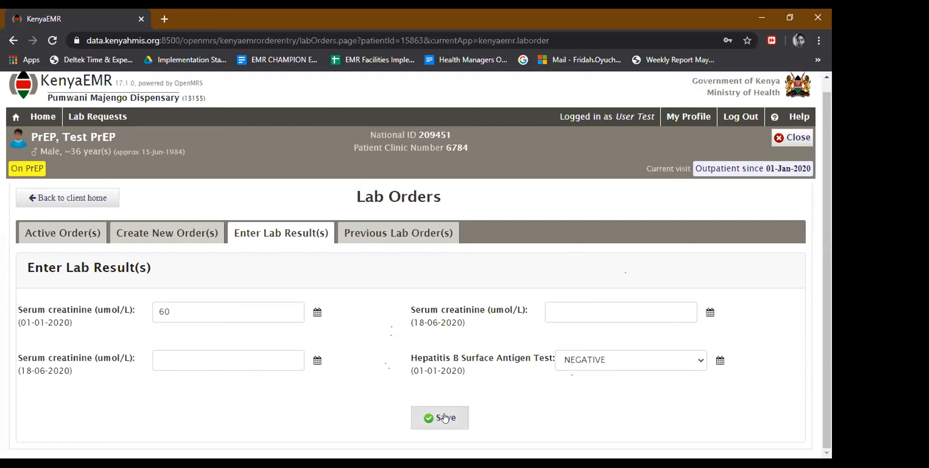
pyautogui.click(434, 418)
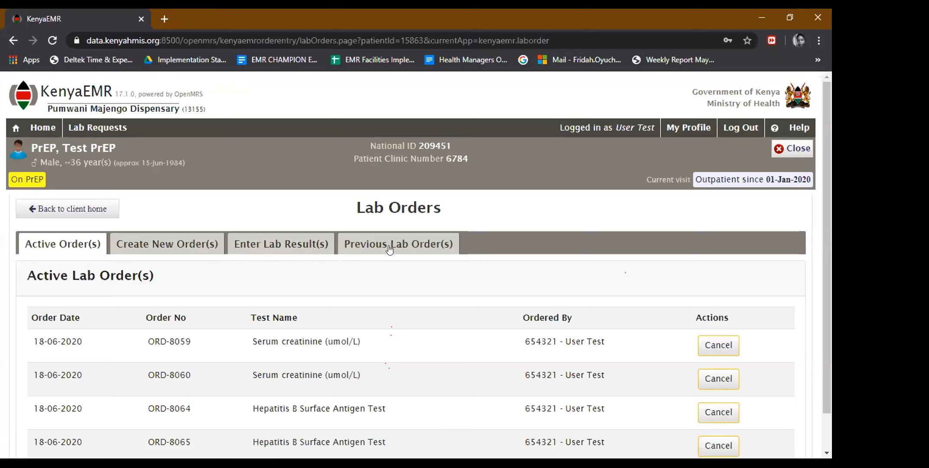
# Check creatinine 60 and NEGATIVE HBsAg under Previous Lab Order(s), then return to client home.
pyautogui.click(389, 246)
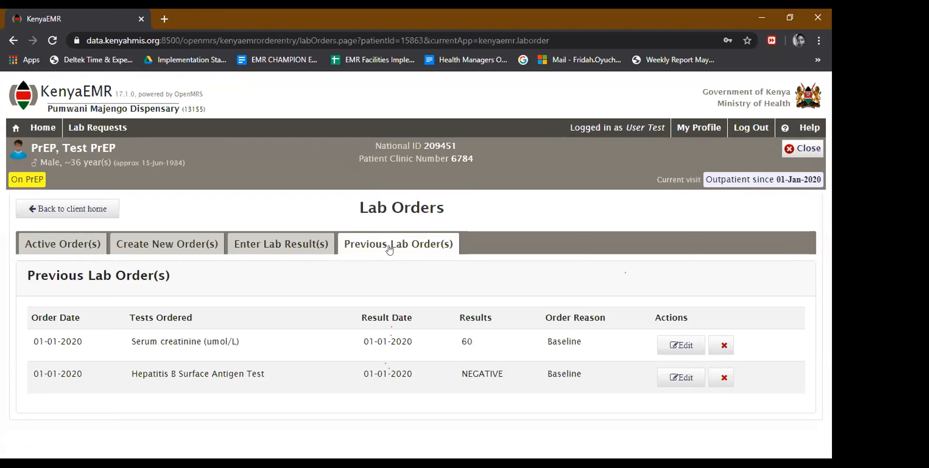
pyautogui.click(47, 212)
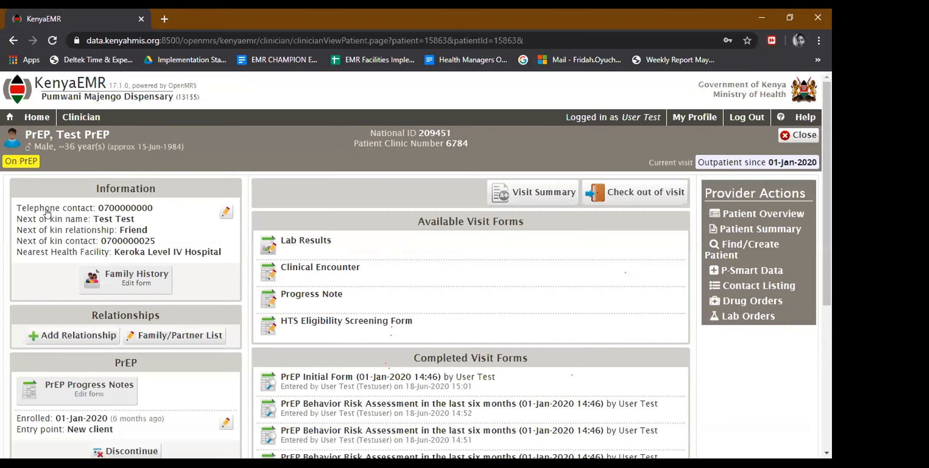
# Try checking out with end date 01-Jan-2020 at hour 16, then cancel the failed attempt.
pyautogui.click(611, 199)
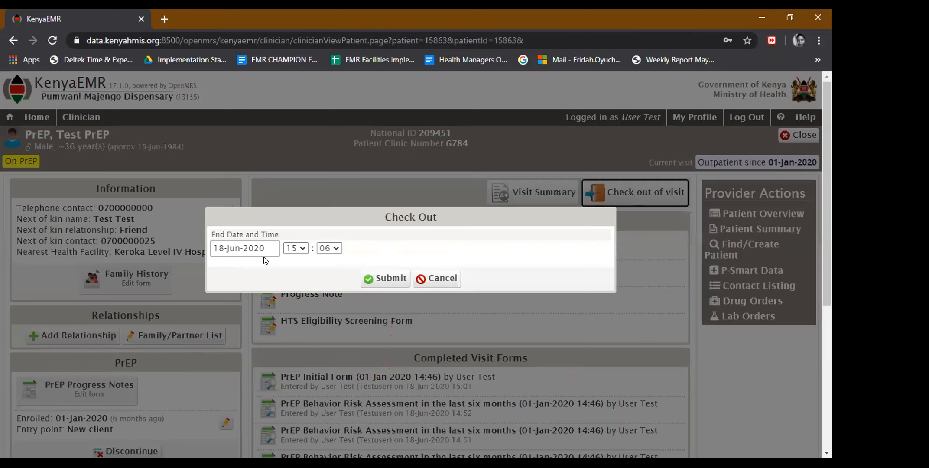
pyautogui.click(262, 249)
pyautogui.click(222, 270)
pyautogui.click(222, 269)
pyautogui.click(222, 269)
pyautogui.click(222, 270)
pyautogui.click(222, 270)
pyautogui.click(222, 269)
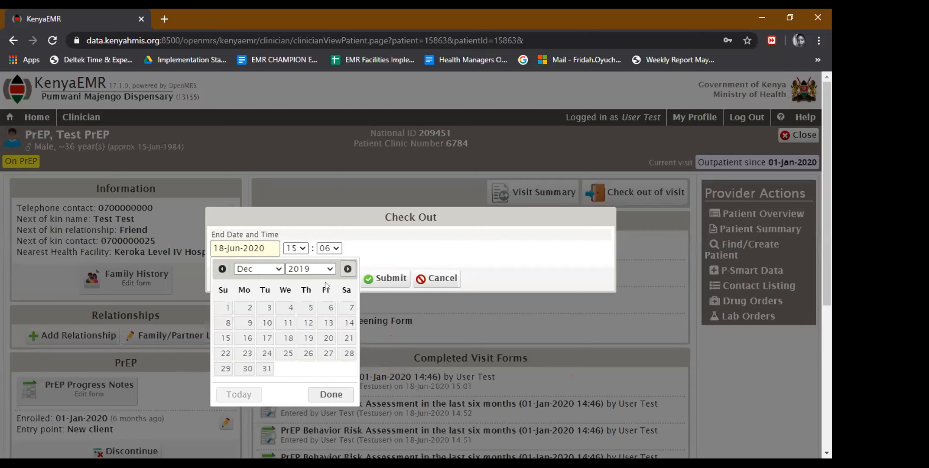
pyautogui.press('pagedown')
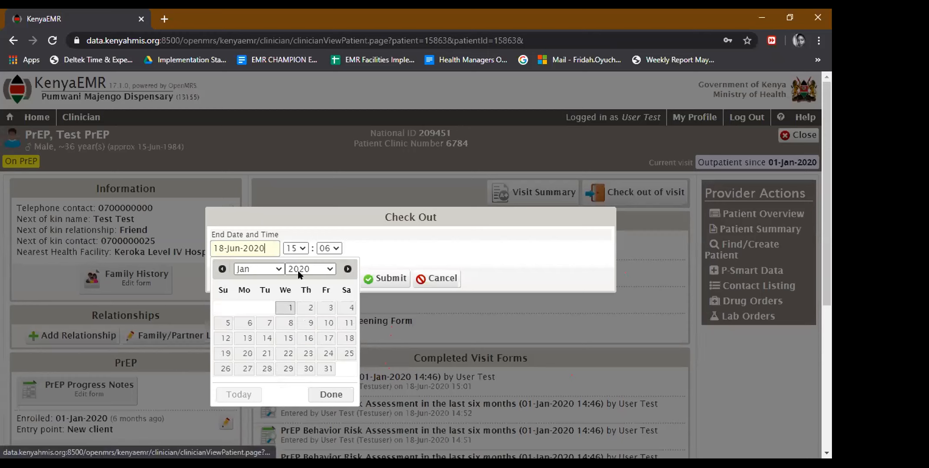
pyautogui.click(301, 250)
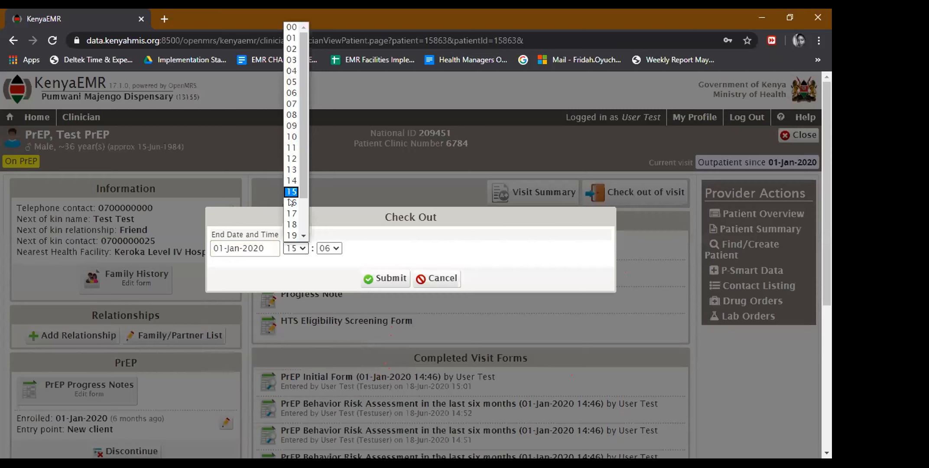
pyautogui.click(290, 202)
pyautogui.click(383, 279)
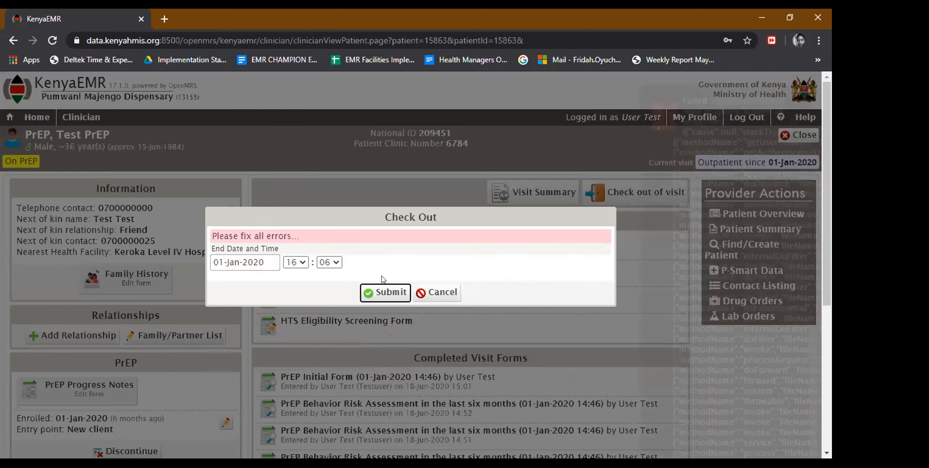
pyautogui.click(299, 264)
pyautogui.click(436, 295)
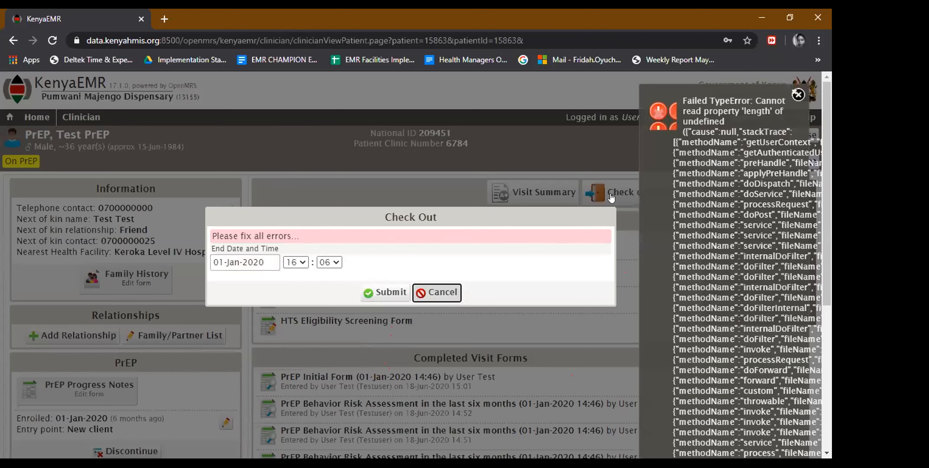
# Check out of the visit with end date 01-Jan-2020 at hour 15.
pyautogui.click(589, 196)
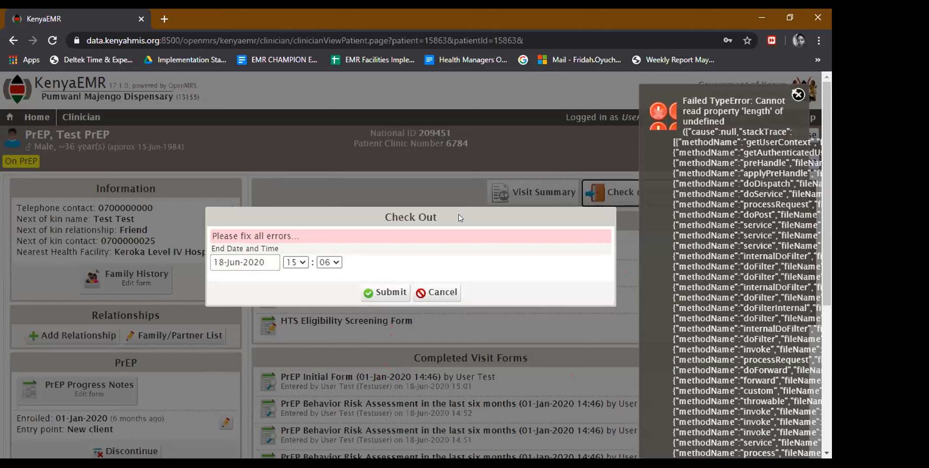
pyautogui.click(223, 264)
pyautogui.click(222, 282)
pyautogui.click(222, 282)
pyautogui.click(221, 282)
pyautogui.click(221, 283)
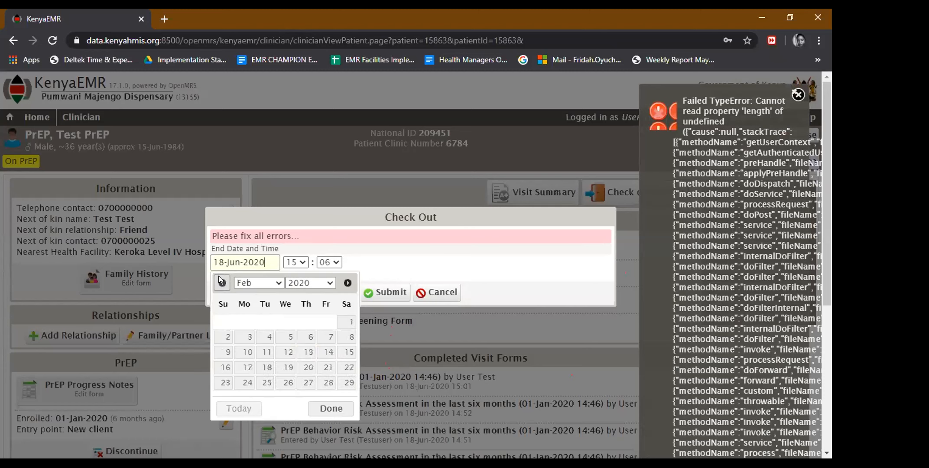
pyautogui.click(222, 282)
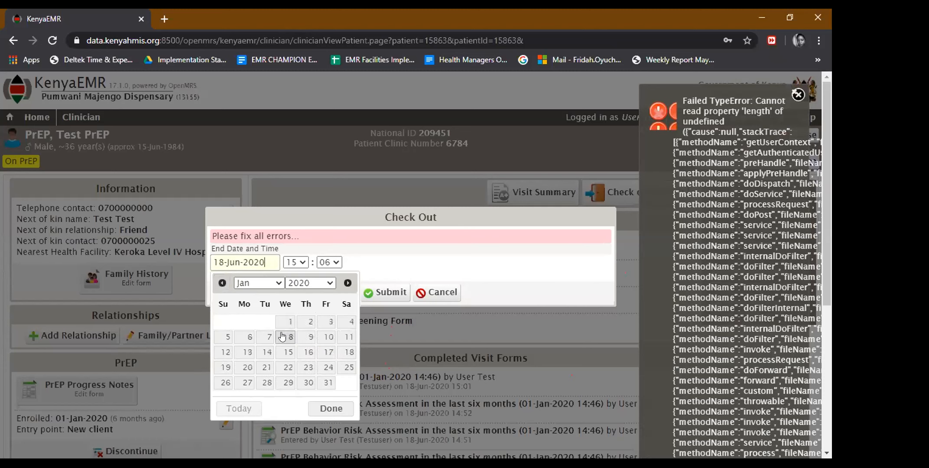
pyautogui.click(305, 247)
pyautogui.click(298, 263)
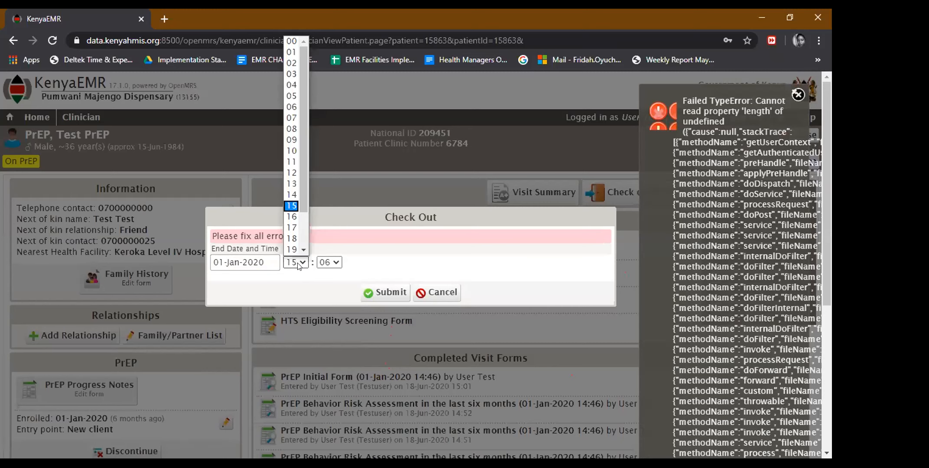
pyautogui.click(383, 295)
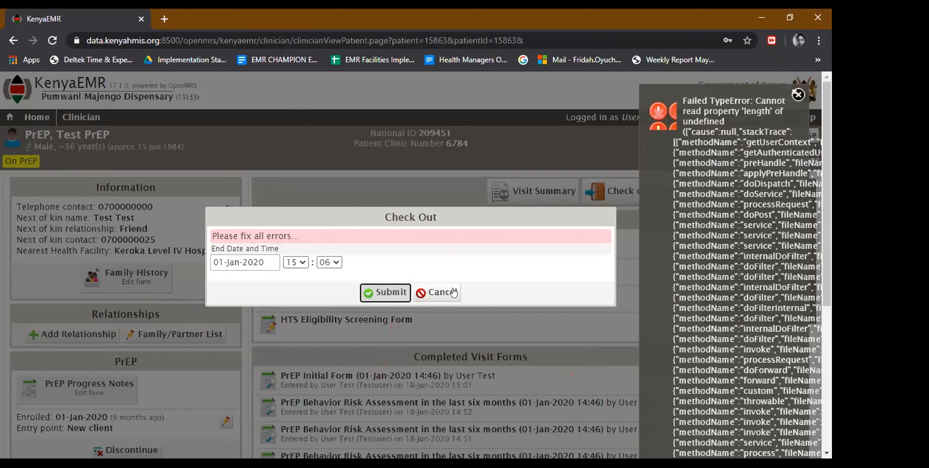
pyautogui.click(609, 195)
pyautogui.click(386, 292)
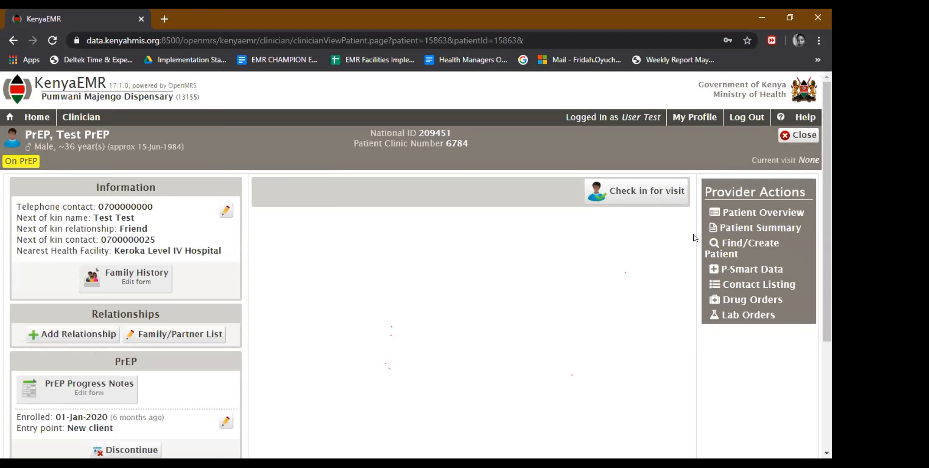
# Check the patient in for an Outpatient visit with start date 01-Feb-2020.
pyautogui.click(658, 198)
pyautogui.click(253, 278)
pyautogui.click(221, 298)
pyautogui.click(222, 299)
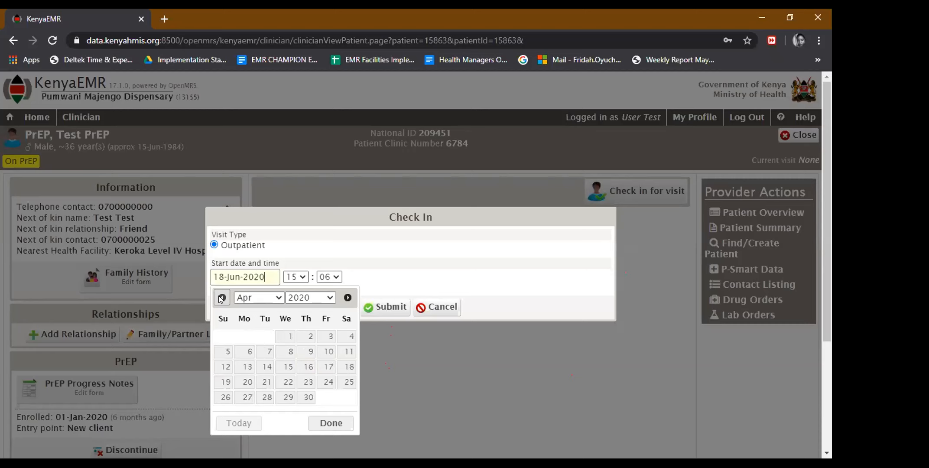
pyautogui.click(221, 298)
pyautogui.click(222, 298)
pyautogui.click(222, 298)
pyautogui.click(348, 298)
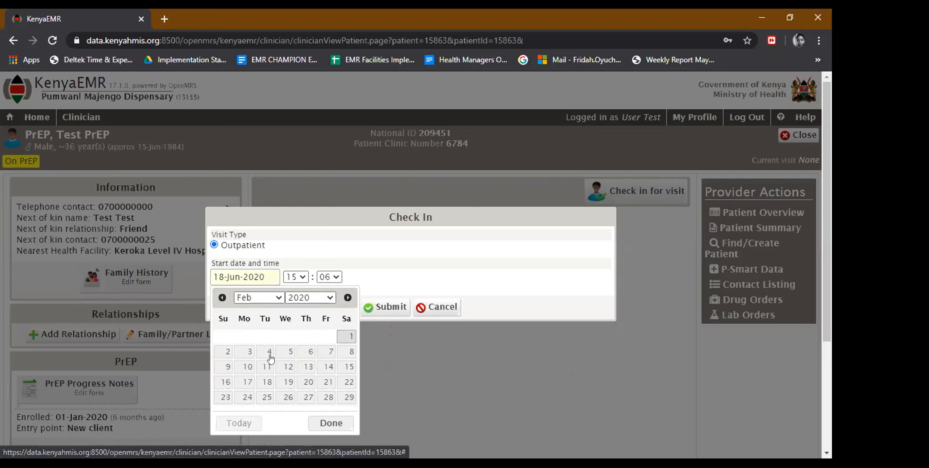
pyautogui.click(243, 357)
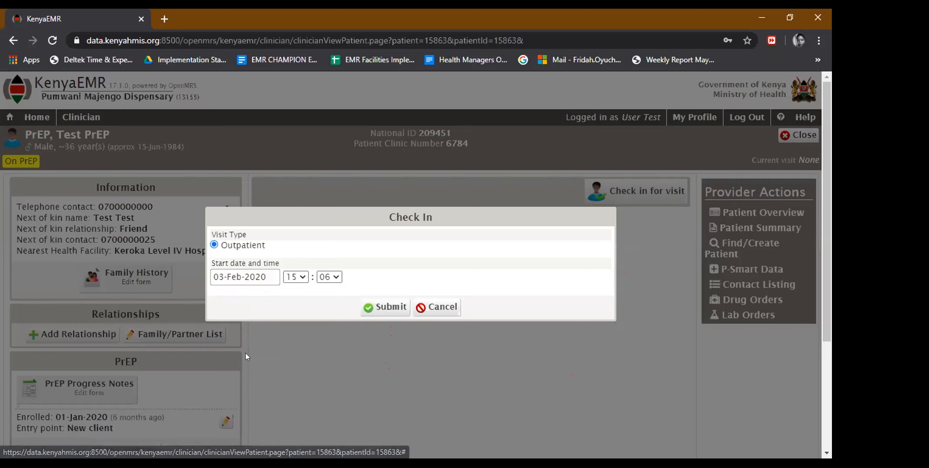
pyautogui.click(259, 278)
pyautogui.click(345, 337)
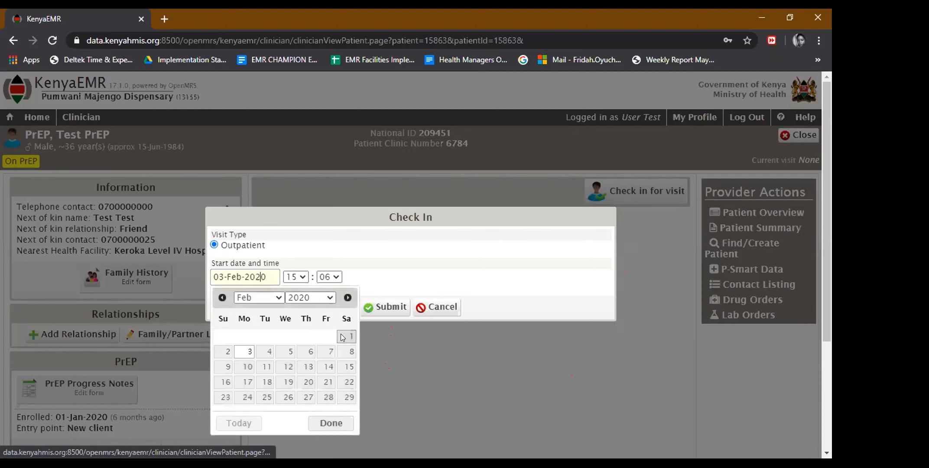
pyautogui.click(391, 308)
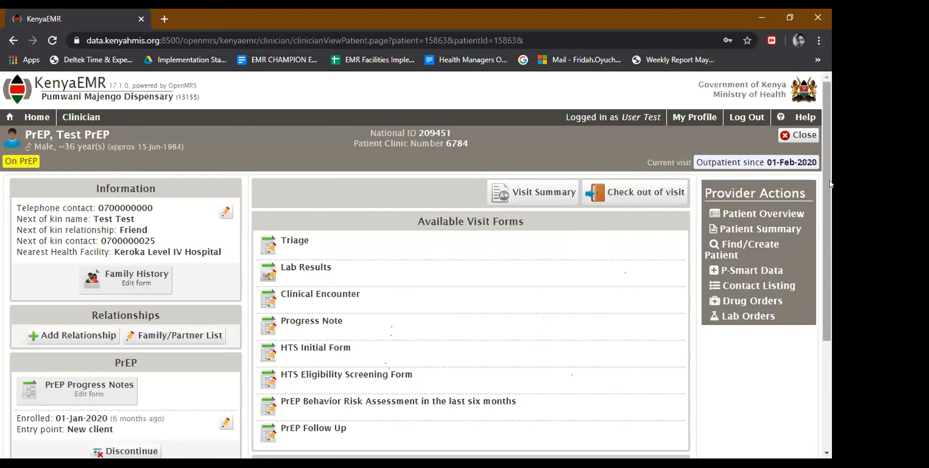
pyautogui.scroll(-2, 831, 246)
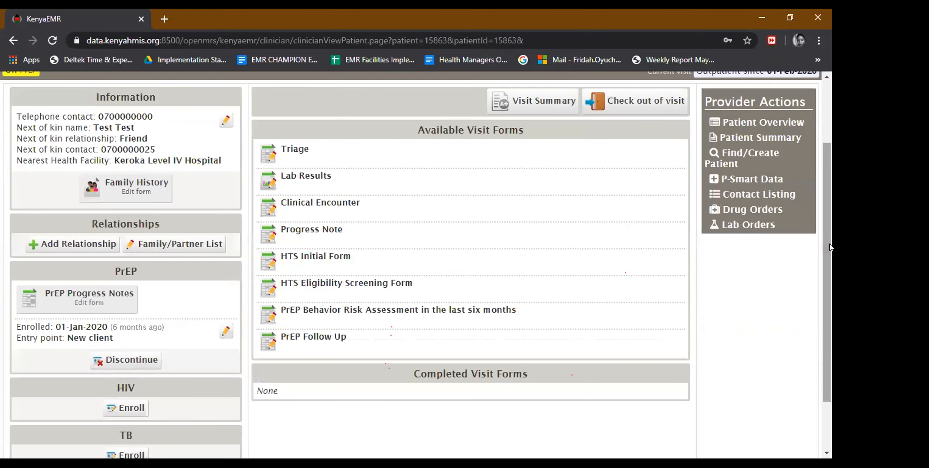
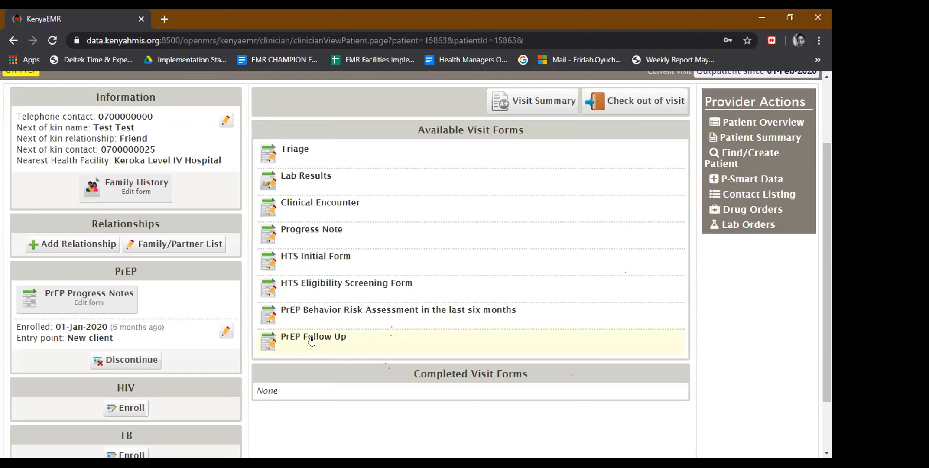
# Open the PrEP Follow Up form and review its sections, including Hepatitis B and creatinine results.
pyautogui.click(300, 344)
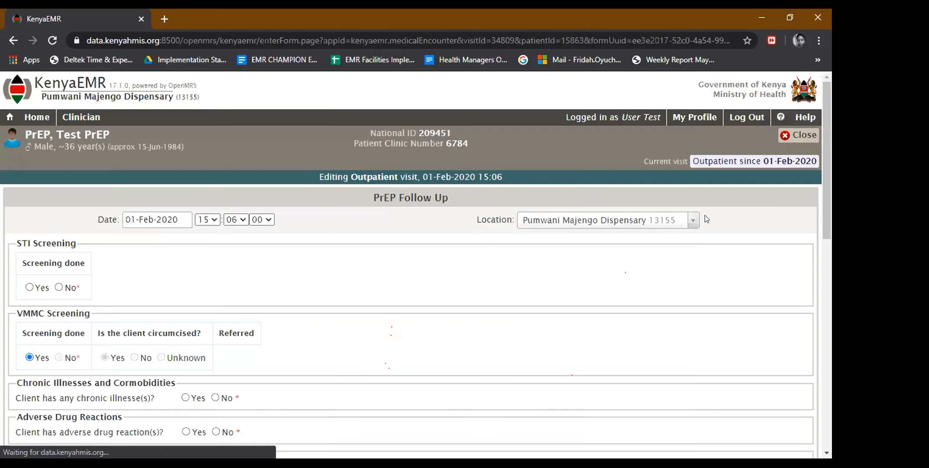
pyautogui.moveTo(825, 167); pyautogui.dragTo(831, 268)
pyautogui.scroll(-3, 831, 306)
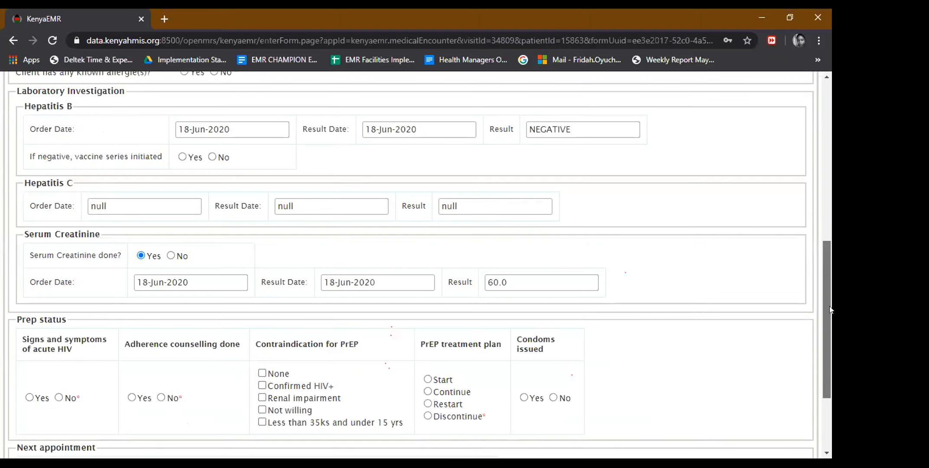
pyautogui.scroll(15, 805, 169)
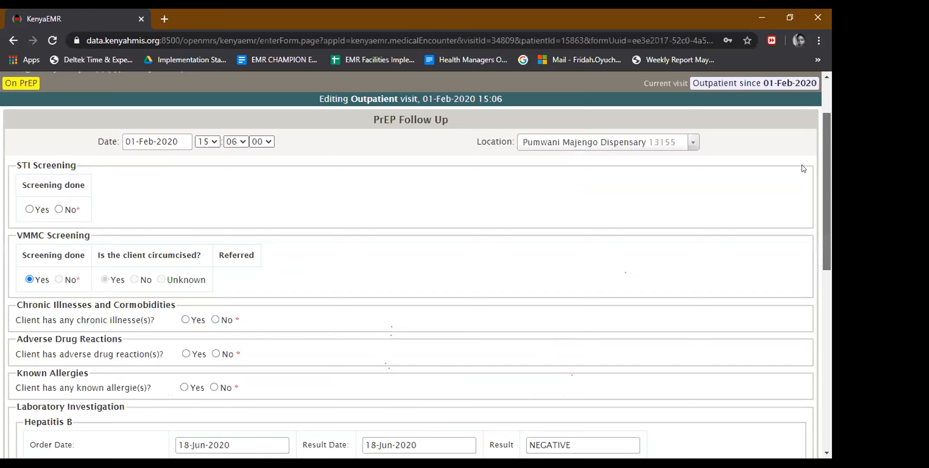
pyautogui.scroll(1, 804, 167)
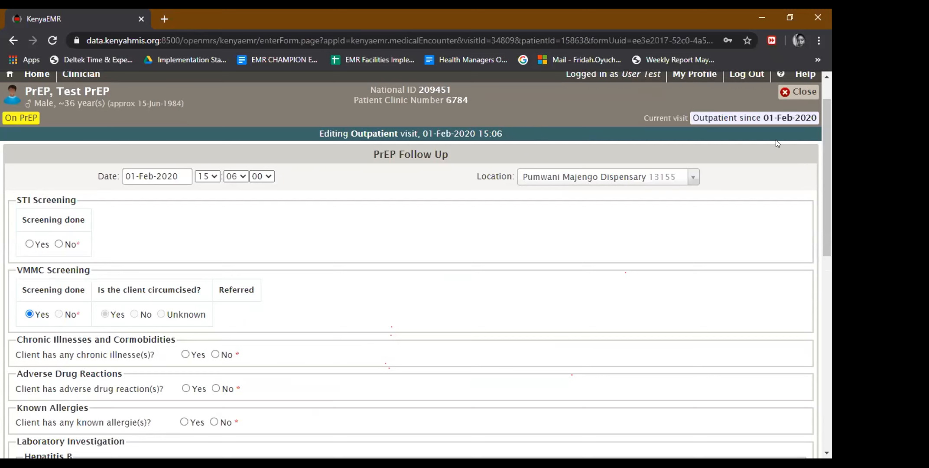
pyautogui.moveTo(823, 137); pyautogui.dragTo(830, 217)
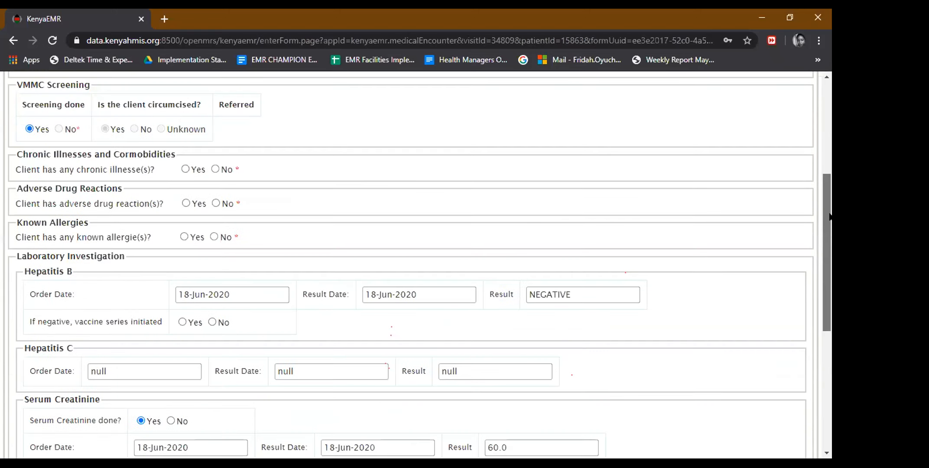
pyautogui.scroll(-1, 830, 228)
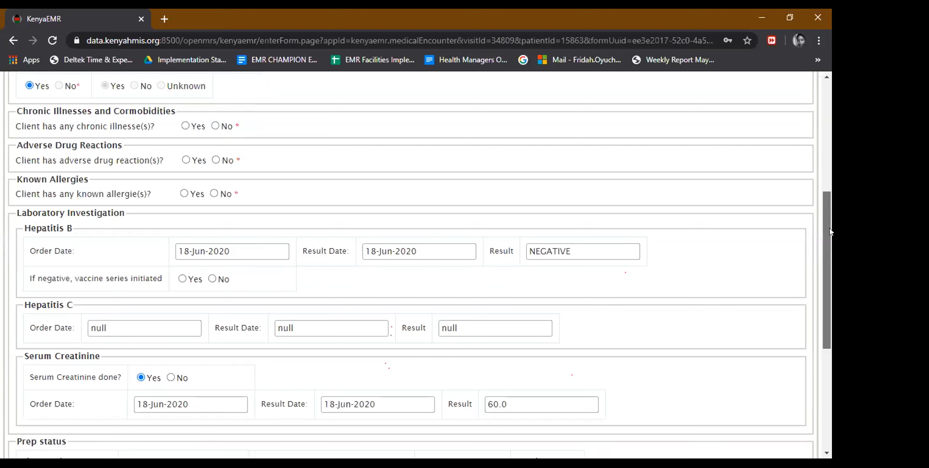
pyautogui.scroll(-5, 830, 305)
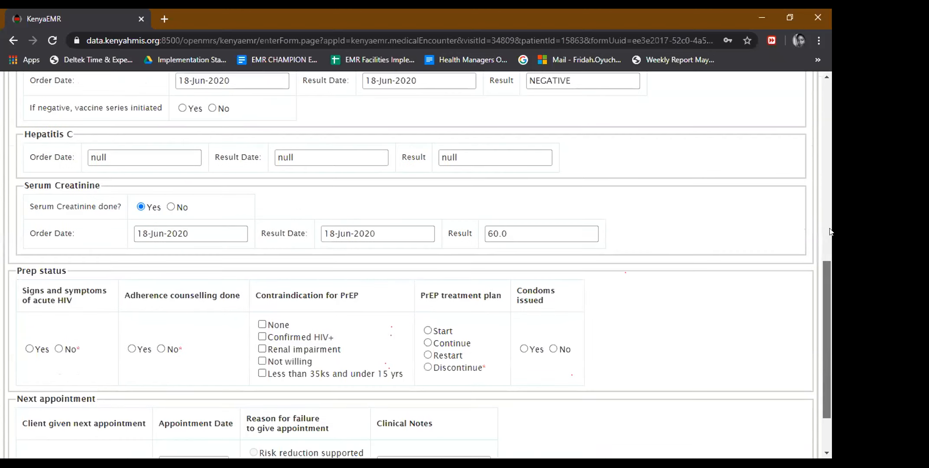
pyautogui.scroll(5, 831, 226)
pyautogui.scroll(3, 826, 174)
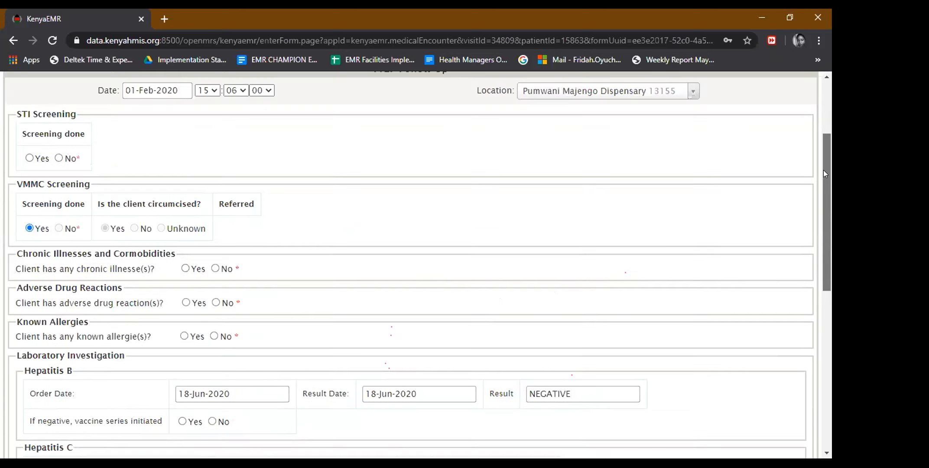
# Record STI screening as done, with urethral discharge that was treated.
pyautogui.click(29, 159)
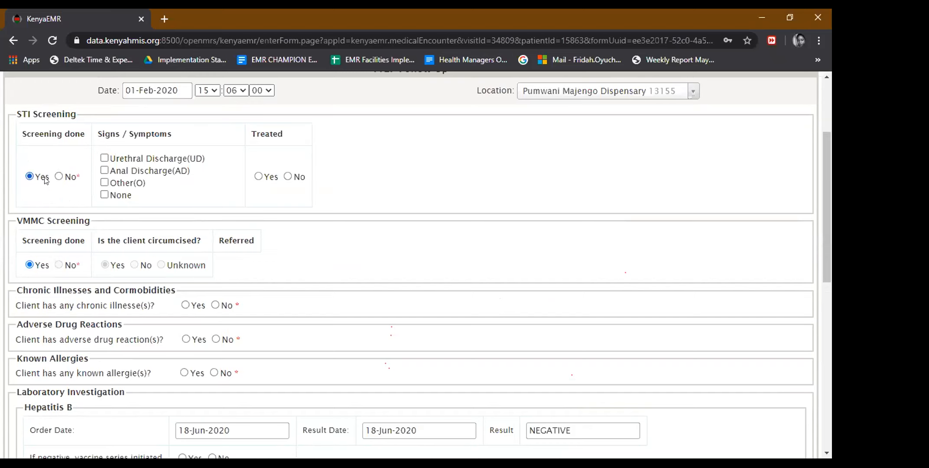
pyautogui.click(59, 176)
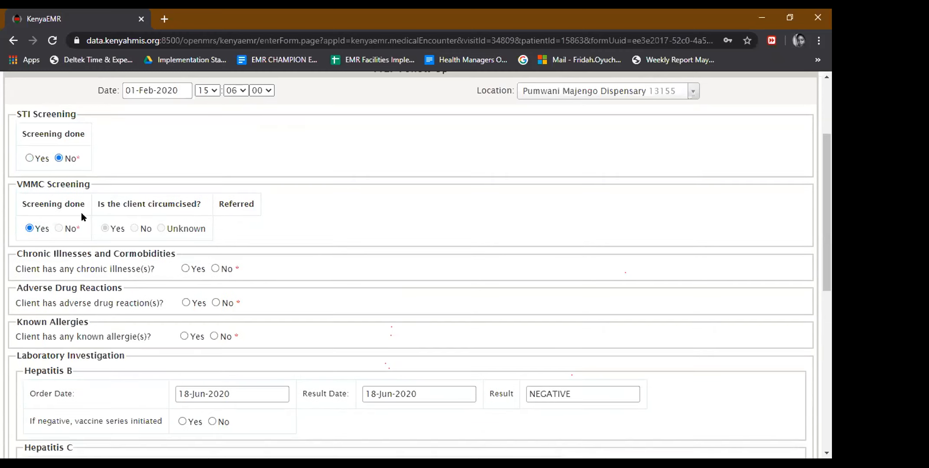
pyautogui.click(29, 158)
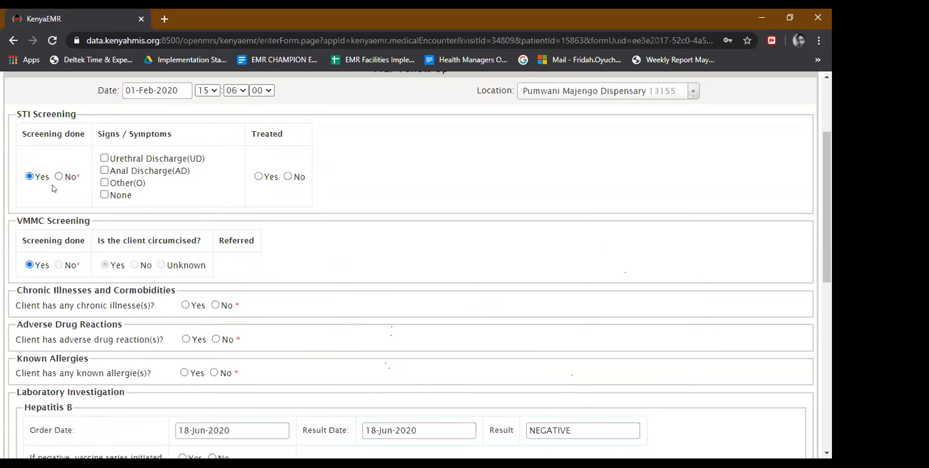
pyautogui.click(104, 159)
pyautogui.click(259, 177)
pyautogui.scroll(-1, 830, 209)
pyautogui.scroll(-1, 829, 210)
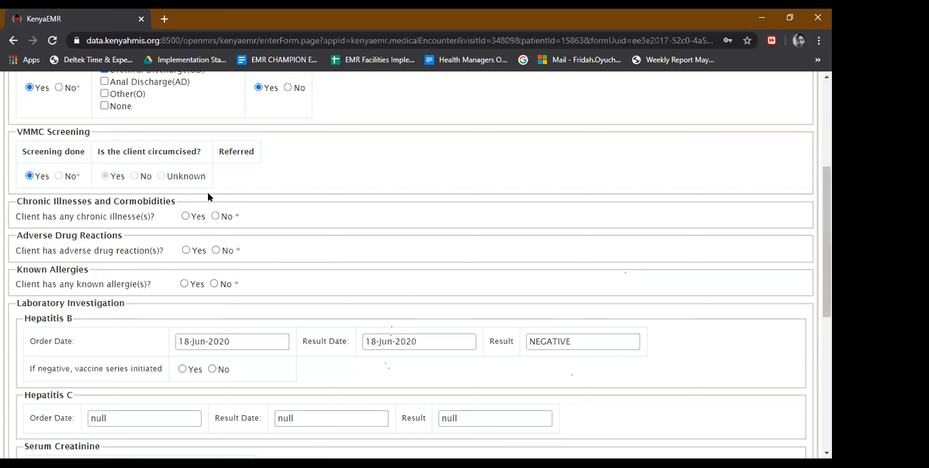
# Answer No to chronic illness, adverse drug reactions and known allergies.
pyautogui.click(213, 216)
pyautogui.click(216, 251)
pyautogui.click(215, 284)
pyautogui.moveTo(824, 209); pyautogui.dragTo(830, 269)
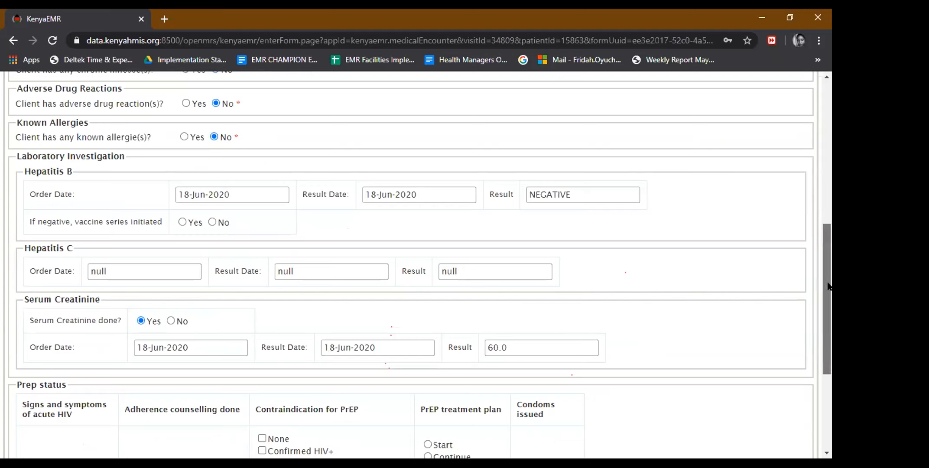
pyautogui.scroll(-1, 828, 286)
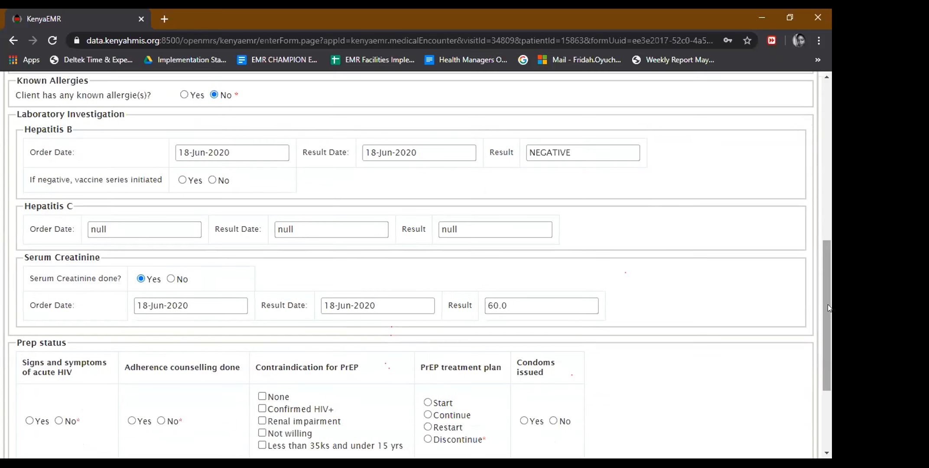
pyautogui.scroll(-3, 830, 342)
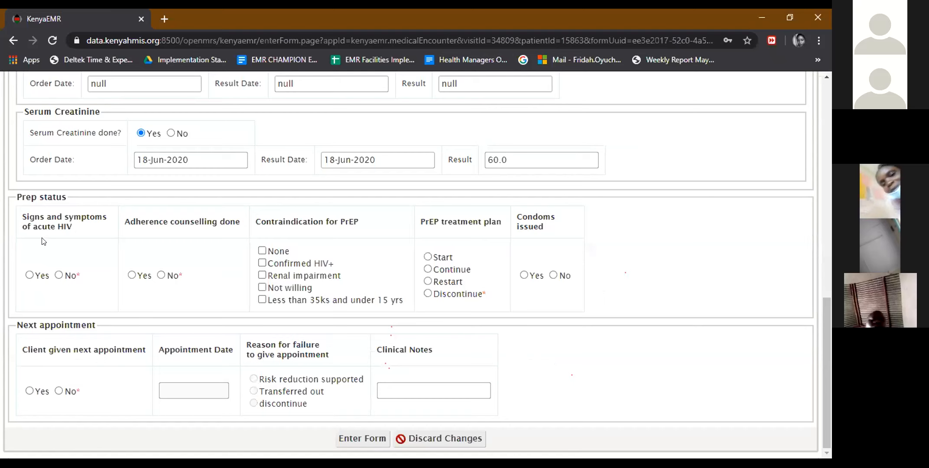
# Record no acute HIV signs, no PrEP contraindication, and 20 condoms issued.
pyautogui.click(30, 274)
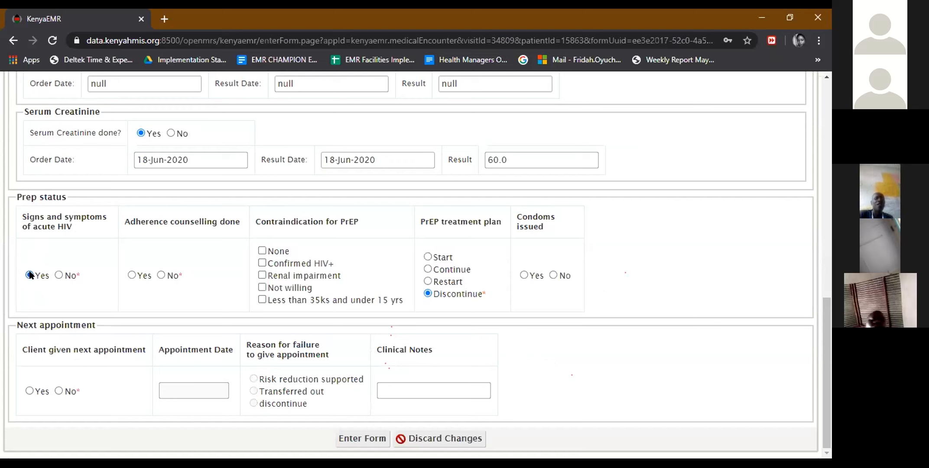
pyautogui.click(56, 275)
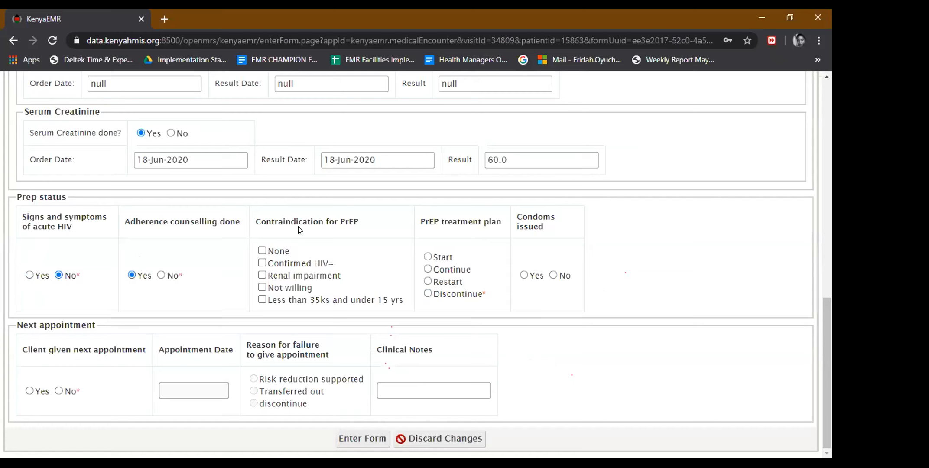
pyautogui.click(263, 251)
pyautogui.click(524, 275)
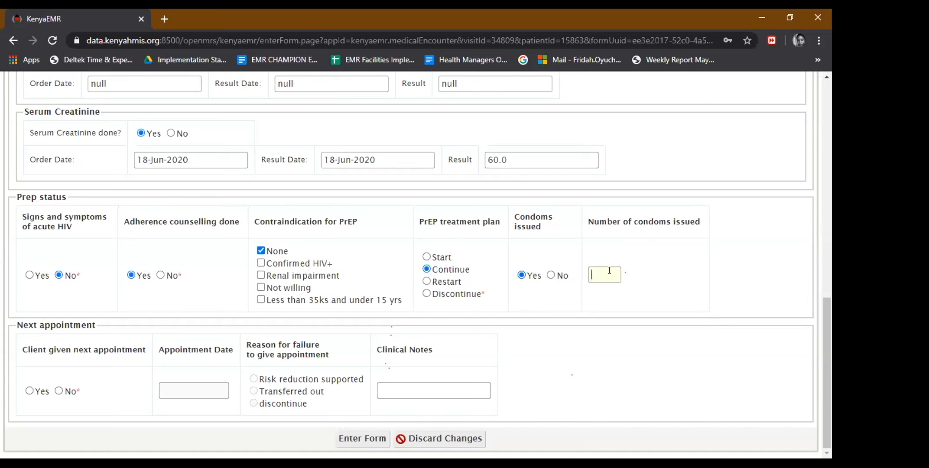
pyautogui.write('20')
# Record a next appointment given for 02-Mar-2020.
pyautogui.click(29, 390)
pyautogui.click(182, 385)
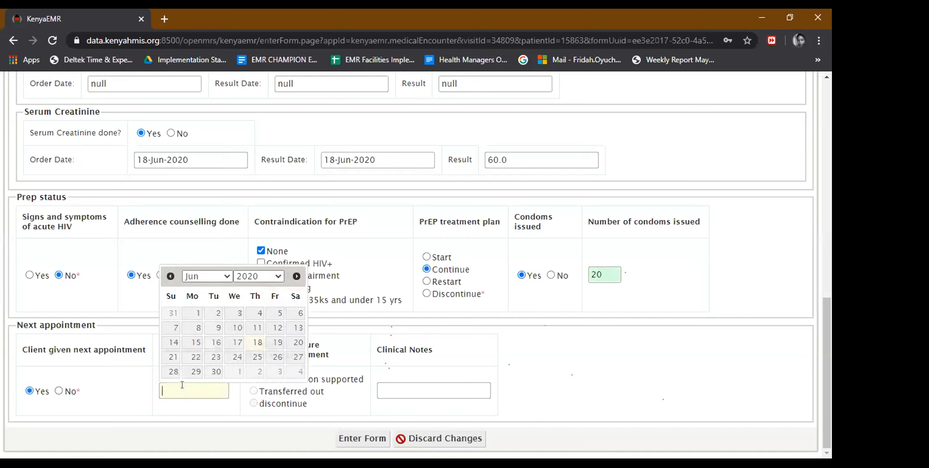
pyautogui.click(170, 276)
pyautogui.click(171, 276)
pyautogui.click(171, 276)
pyautogui.click(172, 277)
pyautogui.click(171, 276)
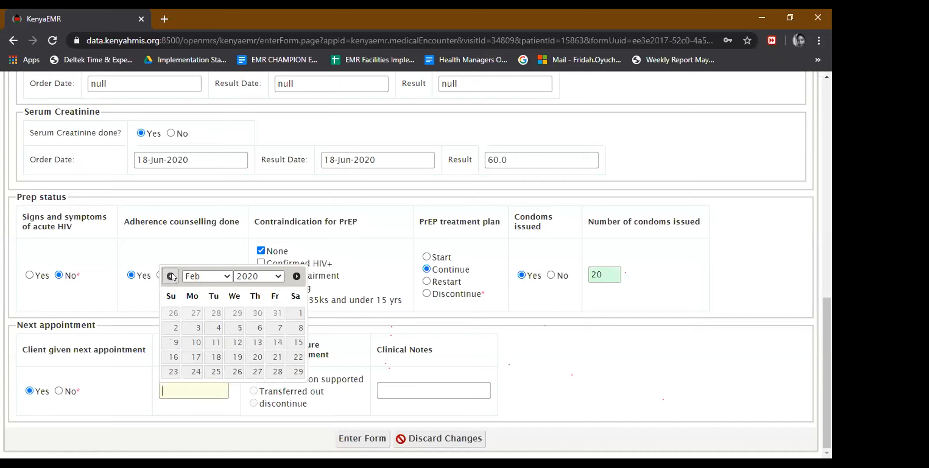
pyautogui.click(170, 276)
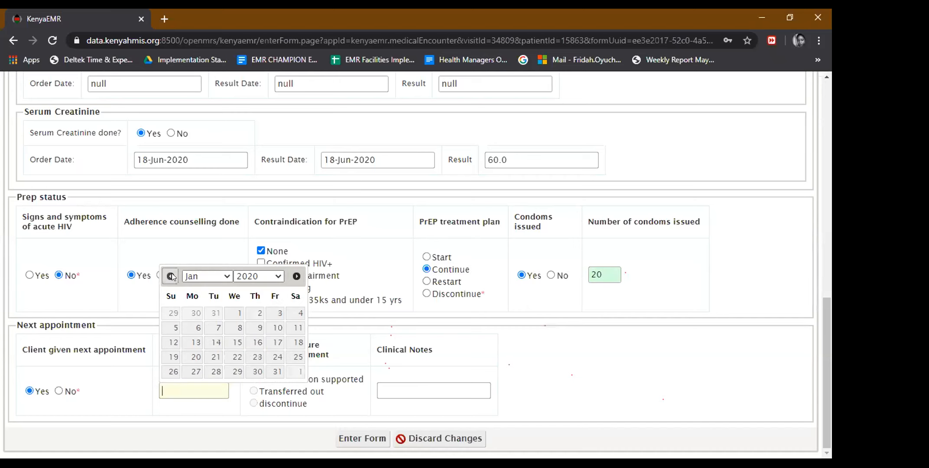
pyautogui.click(297, 277)
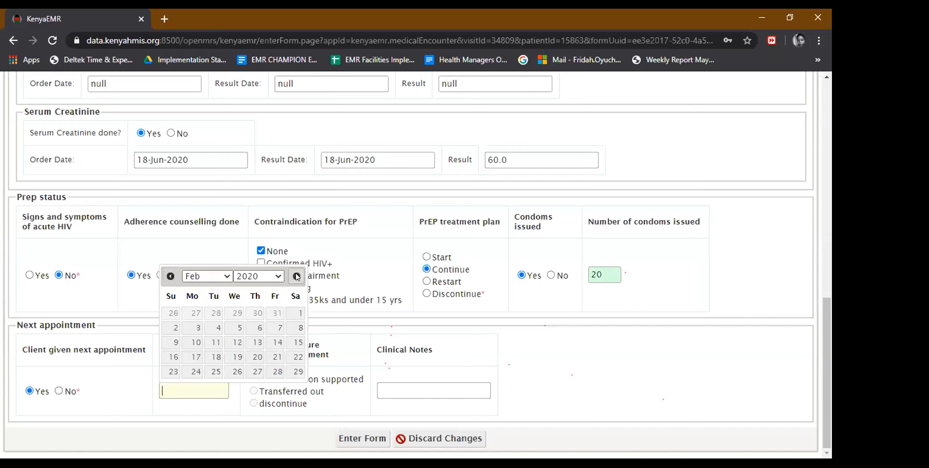
pyautogui.click(297, 276)
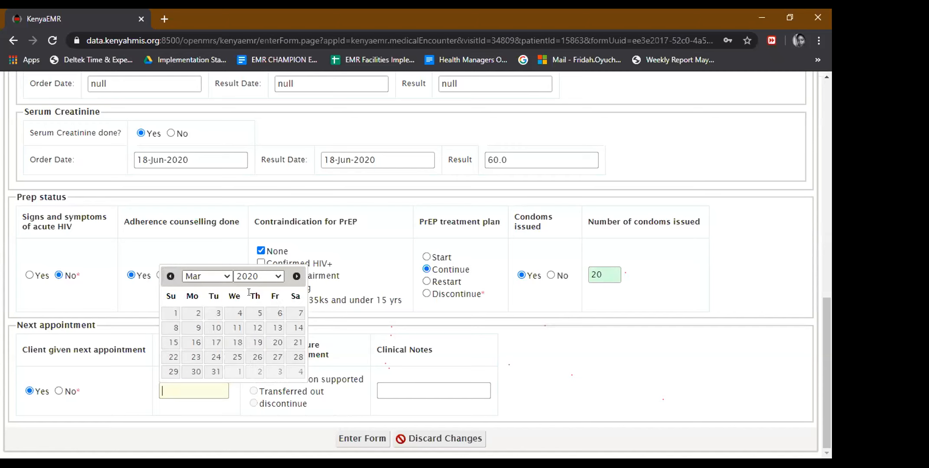
pyautogui.click(193, 312)
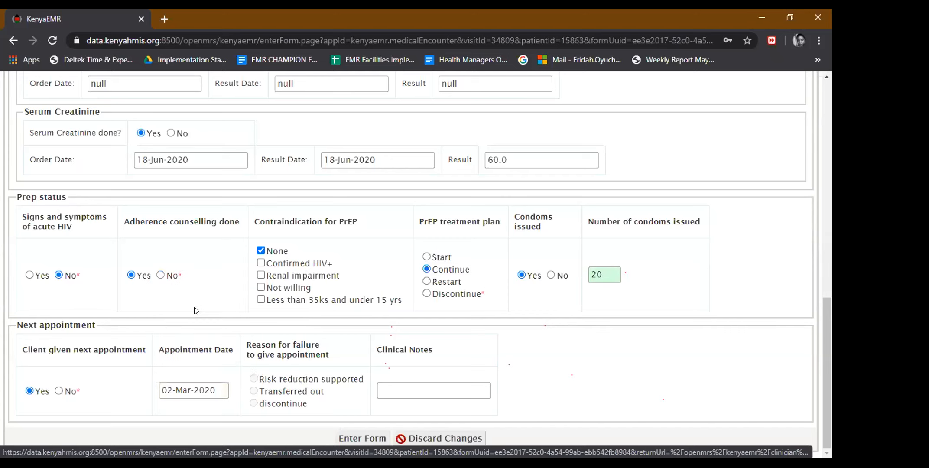
# Submit the PrEP Follow Up form, confirm it among completed forms, and start checking out.
pyautogui.click(375, 440)
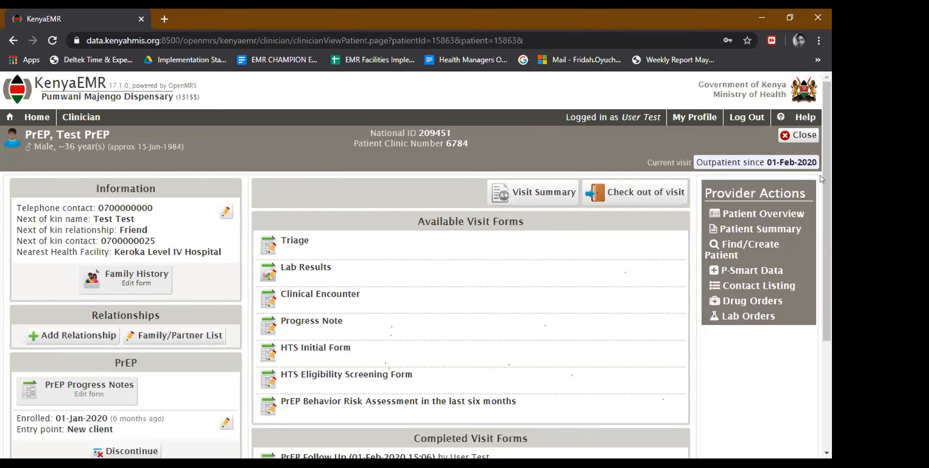
pyautogui.scroll(-2, 830, 247)
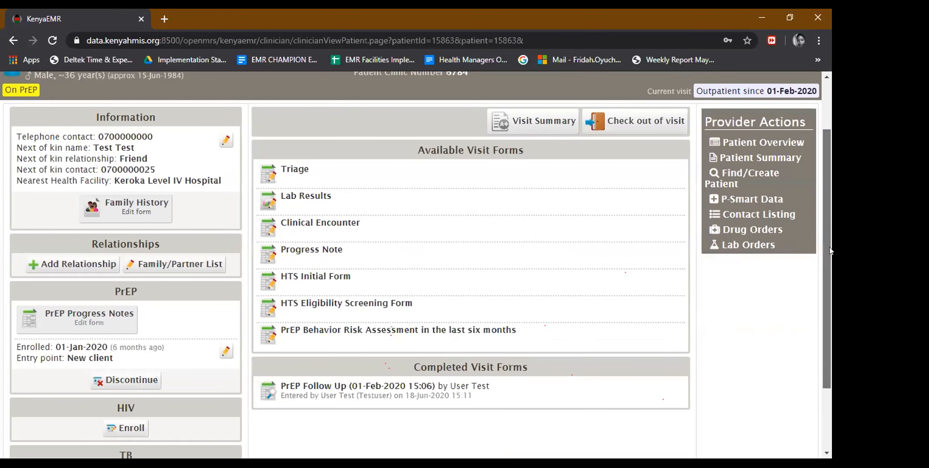
pyautogui.scroll(-1, 831, 249)
pyautogui.scroll(-1, 830, 265)
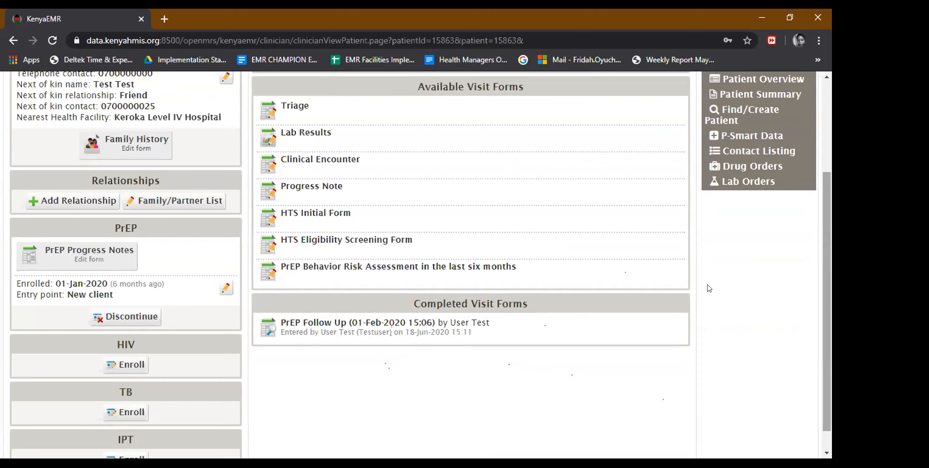
pyautogui.scroll(3, 694, 278)
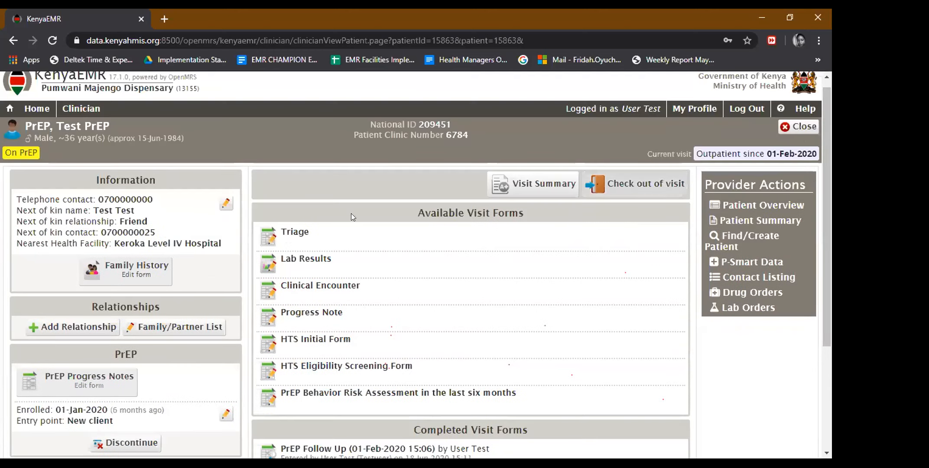
pyautogui.click(623, 191)
# Check out of the 01-Feb-2020 visit by picking its end date in the calendar.
pyautogui.click(239, 255)
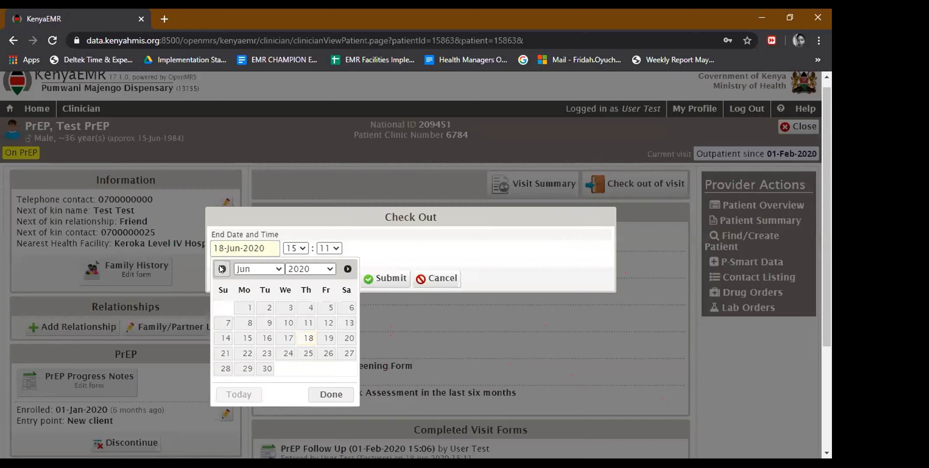
pyautogui.click(222, 269)
pyautogui.click(222, 268)
pyautogui.click(222, 269)
pyautogui.click(222, 269)
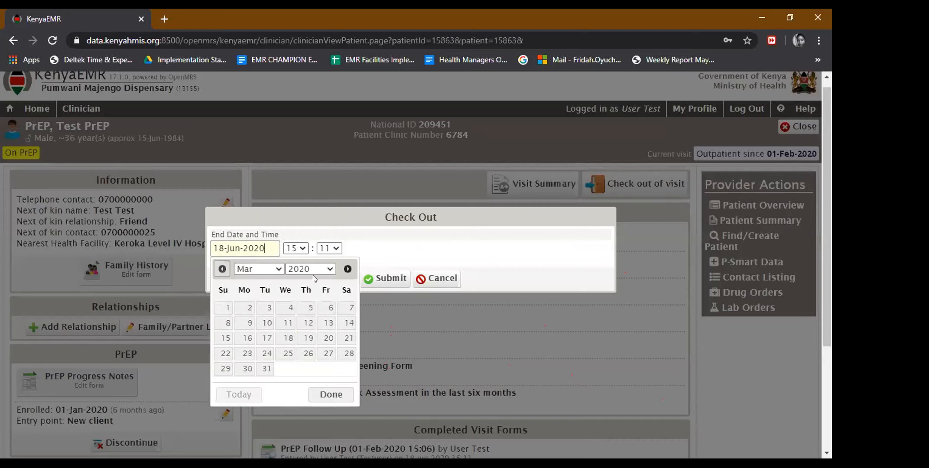
pyautogui.click(375, 287)
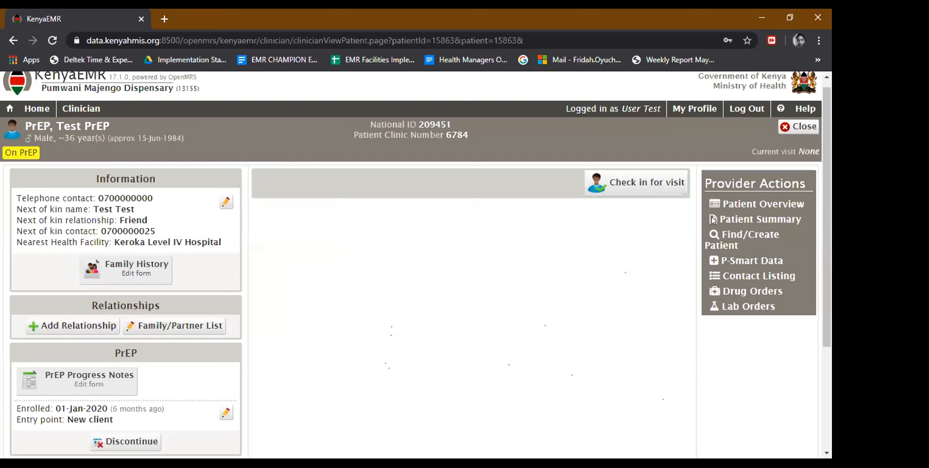
pyautogui.click(631, 194)
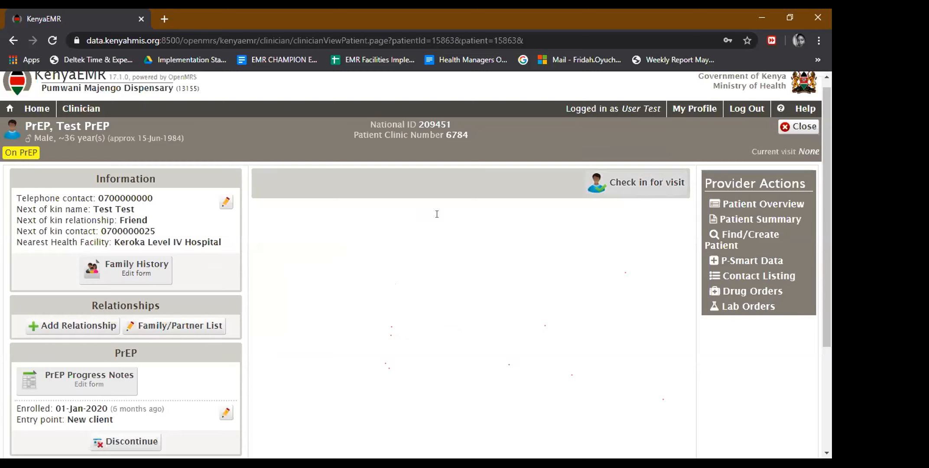
# Check the patient in for a visit starting 02-Mar-2020.
pyautogui.click(219, 281)
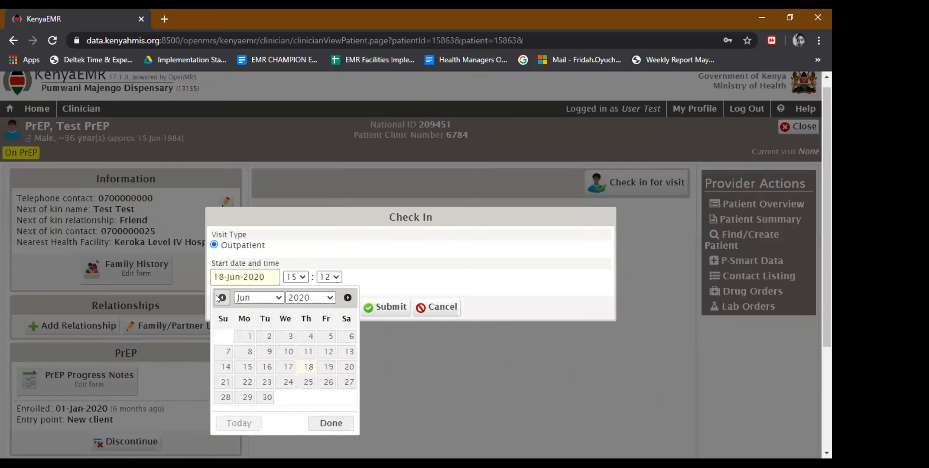
pyautogui.click(222, 297)
pyautogui.click(222, 298)
pyautogui.click(222, 298)
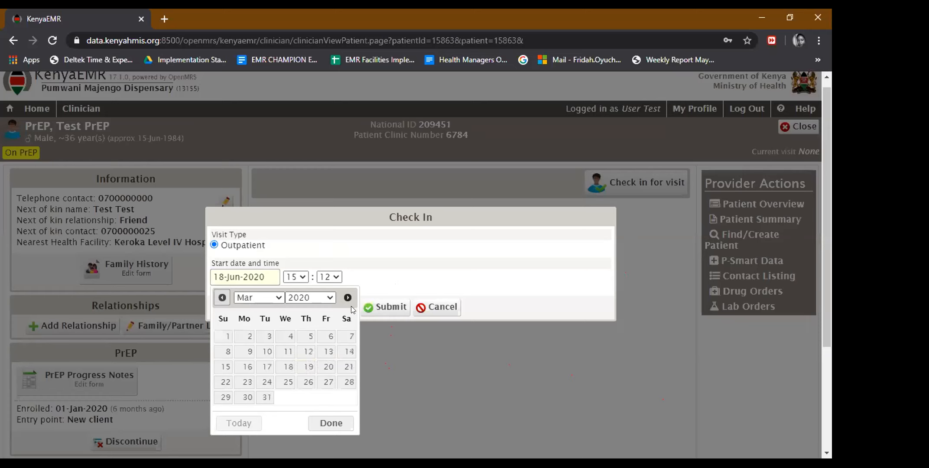
pyautogui.click(242, 344)
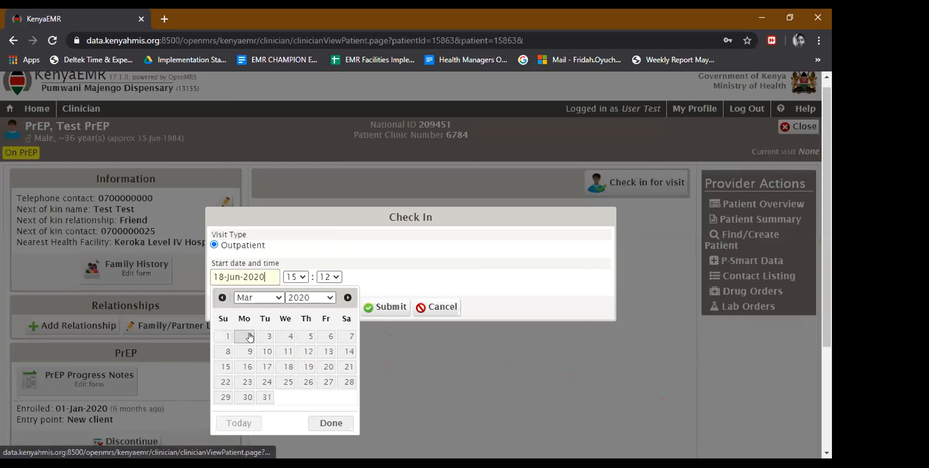
pyautogui.click(381, 308)
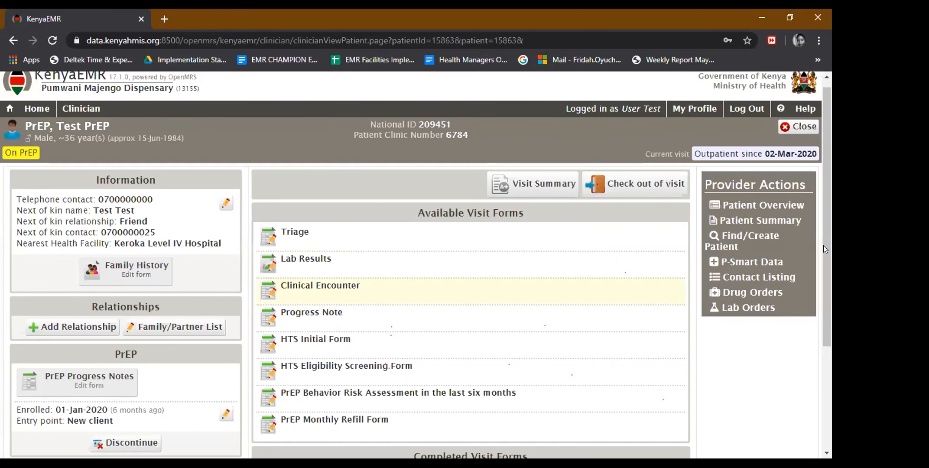
# Open the blank PrEP Monthly Refill Form for the 02-Mar-2020 visit.
pyautogui.scroll(-1, 831, 288)
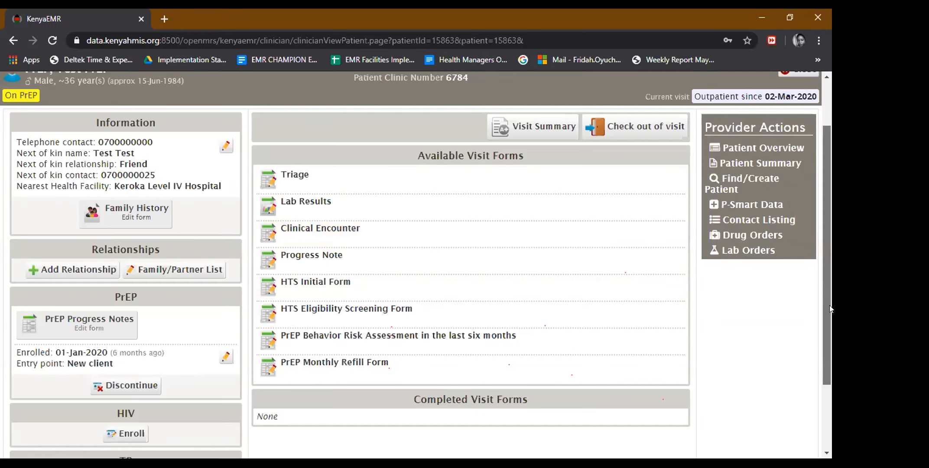
pyautogui.scroll(-1, 831, 305)
pyautogui.moveTo(388, 340); pyautogui.dragTo(280, 338)
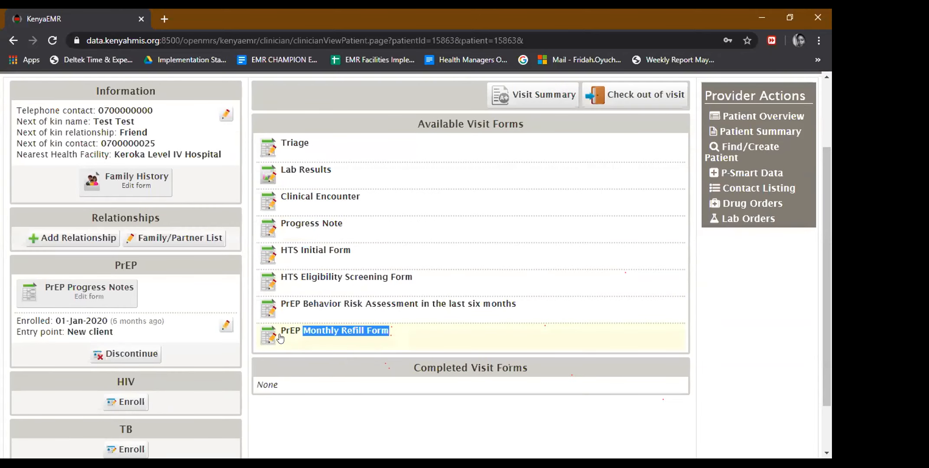
pyautogui.click(431, 335)
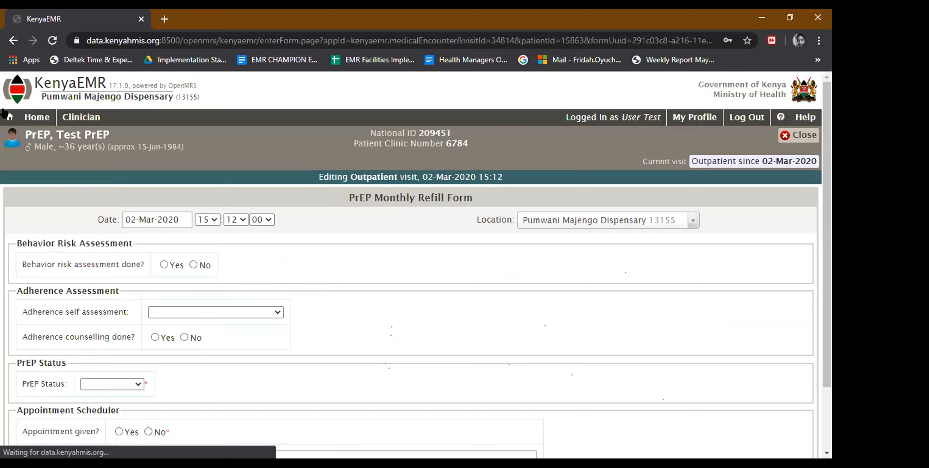
pyautogui.moveTo(830, 170); pyautogui.dragTo(830, 234)
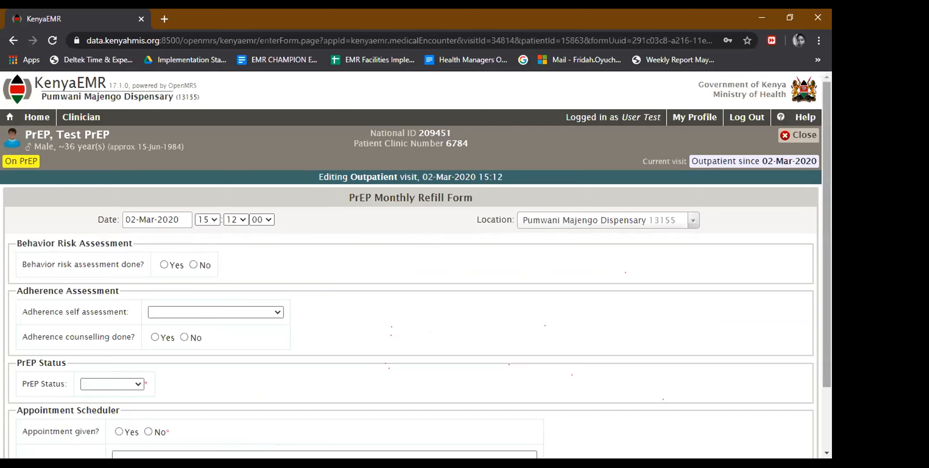
pyautogui.click(416, 436)
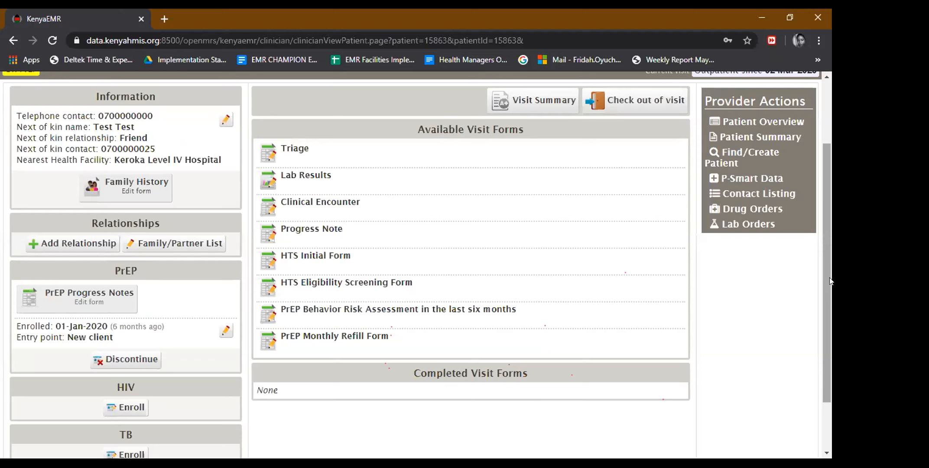
pyautogui.click(309, 339)
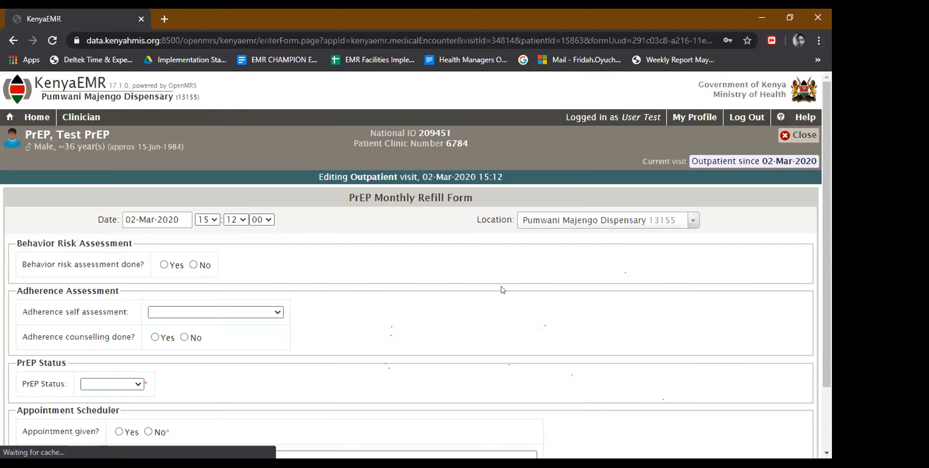
pyautogui.moveTo(830, 213); pyautogui.dragTo(830, 273)
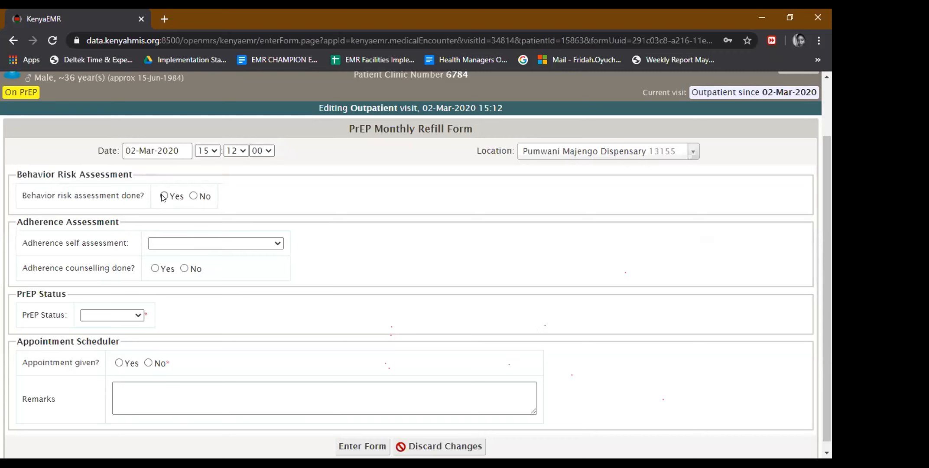
# Mark risk assessment done, ticking couple conceiving, multiple partners, recent STI and transactional sex.
pyautogui.click(164, 196)
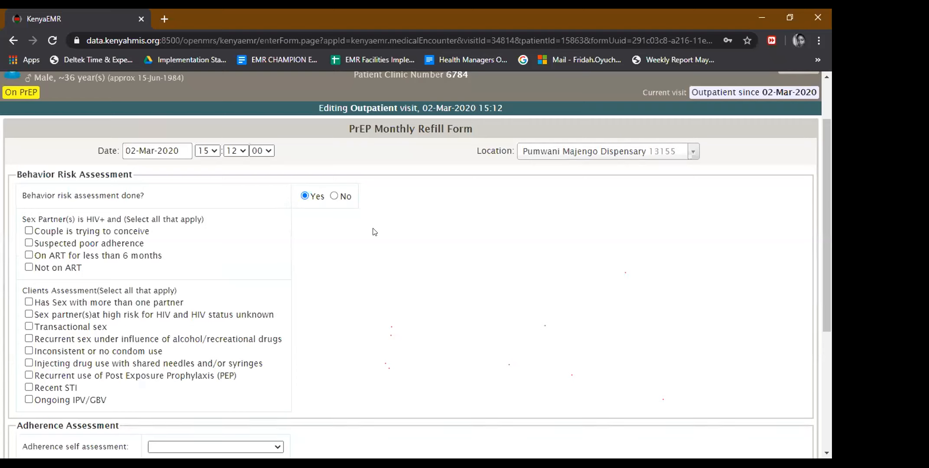
pyautogui.click(26, 229)
pyautogui.scroll(-2, 821, 242)
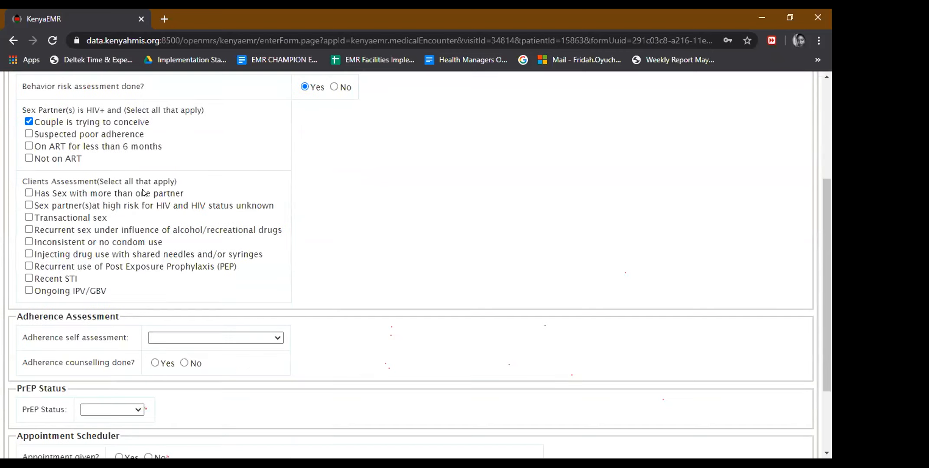
pyautogui.click(29, 193)
pyautogui.click(27, 279)
pyautogui.click(27, 218)
pyautogui.moveTo(830, 221); pyautogui.dragTo(831, 259)
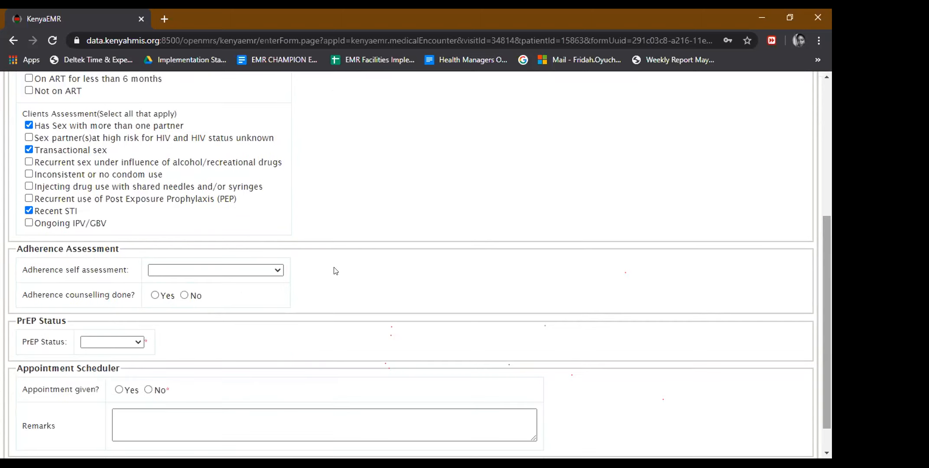
# Set adherence self assessment to Fair with reason Pill burden, and mark counselling done.
pyautogui.click(277, 270)
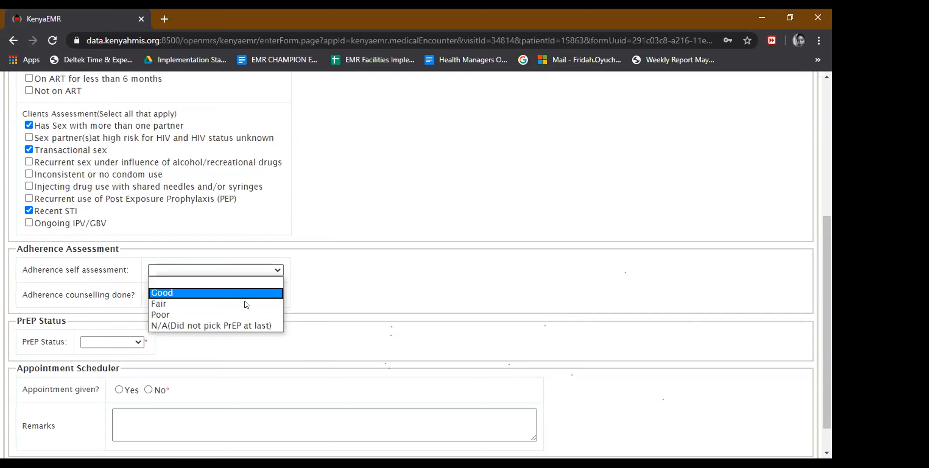
pyautogui.click(245, 304)
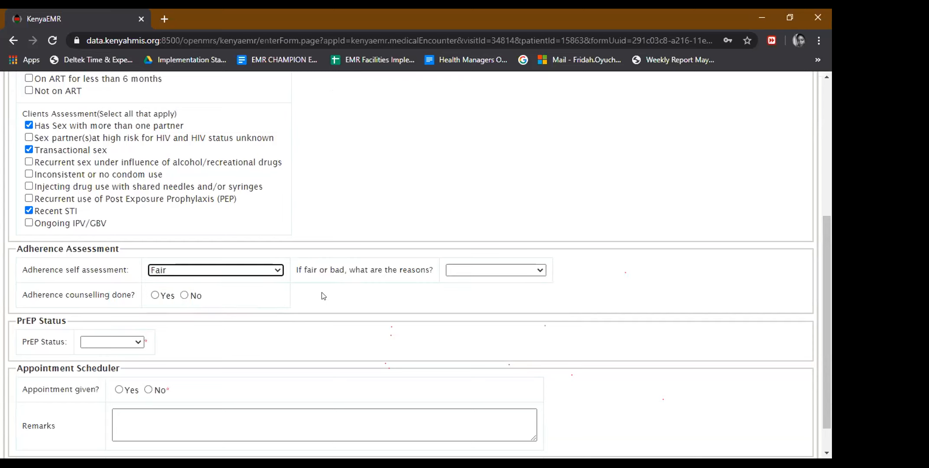
pyautogui.click(533, 271)
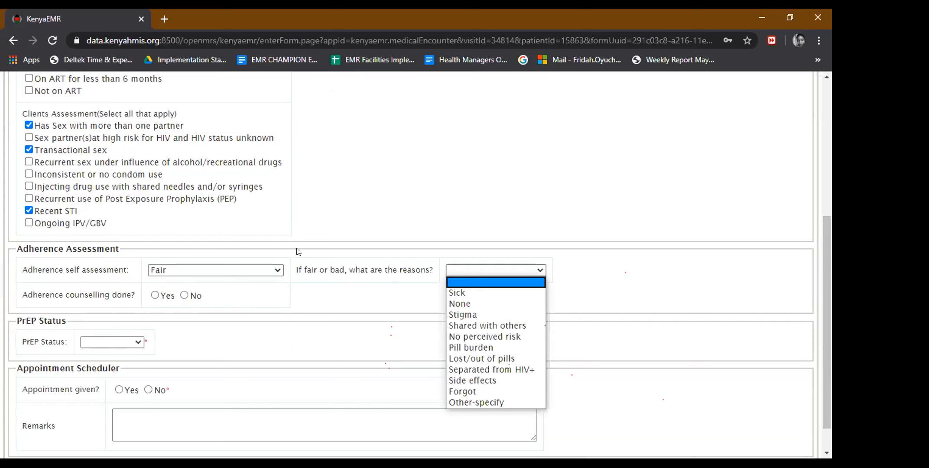
pyautogui.click(277, 270)
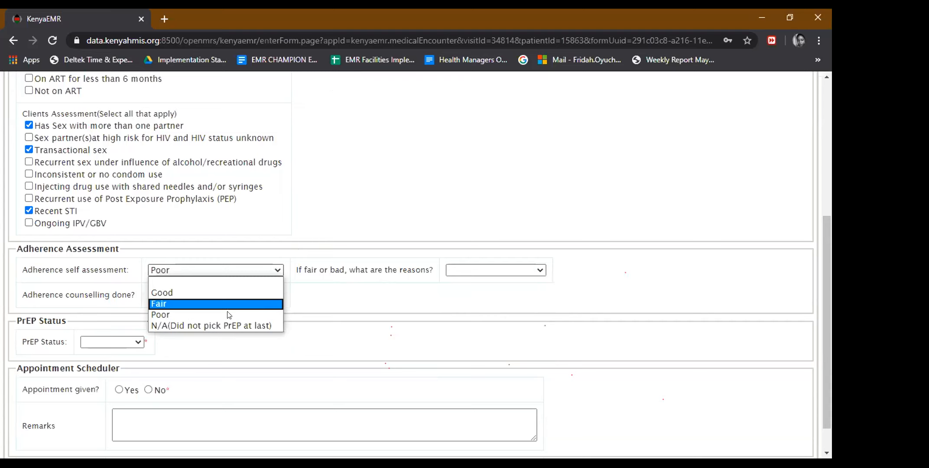
pyautogui.click(460, 275)
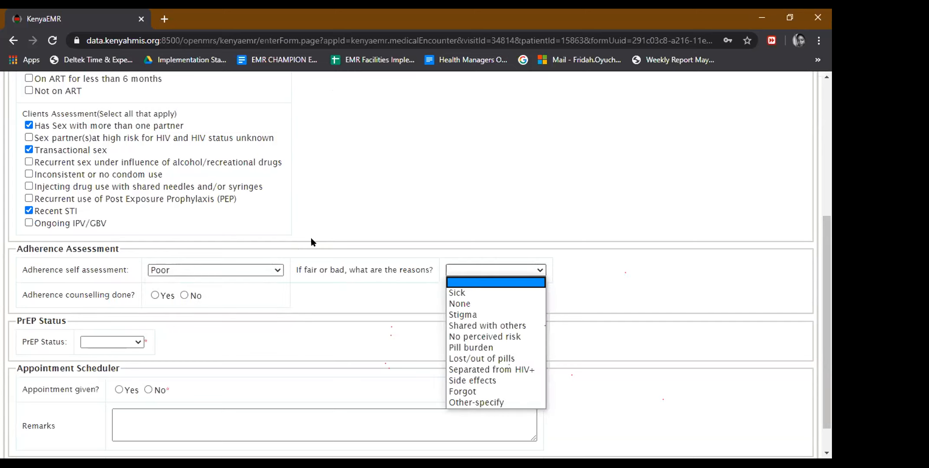
pyautogui.click(277, 271)
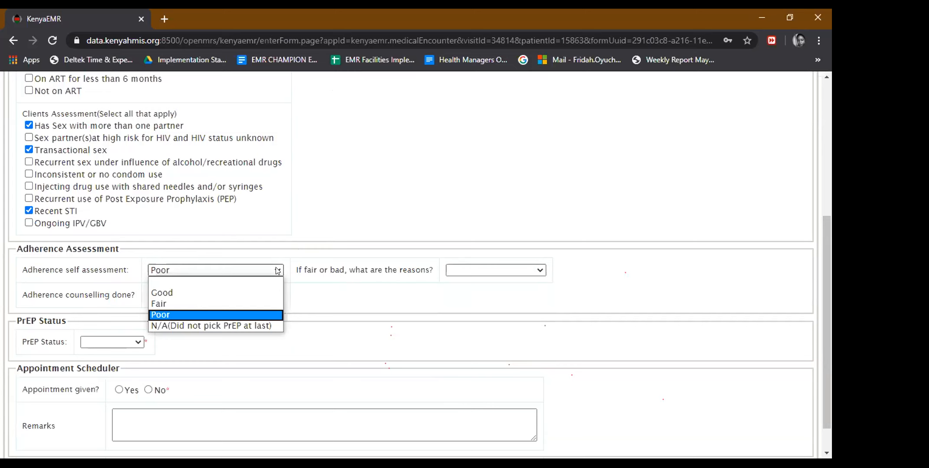
pyautogui.click(220, 293)
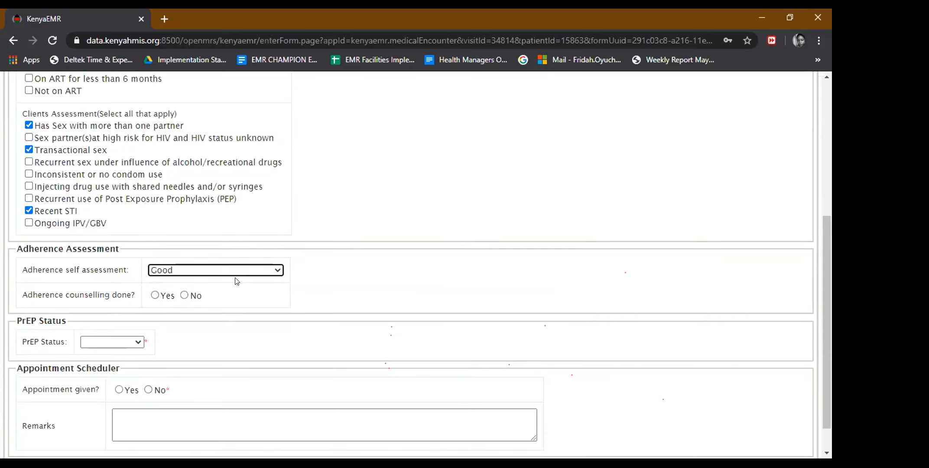
pyautogui.click(273, 270)
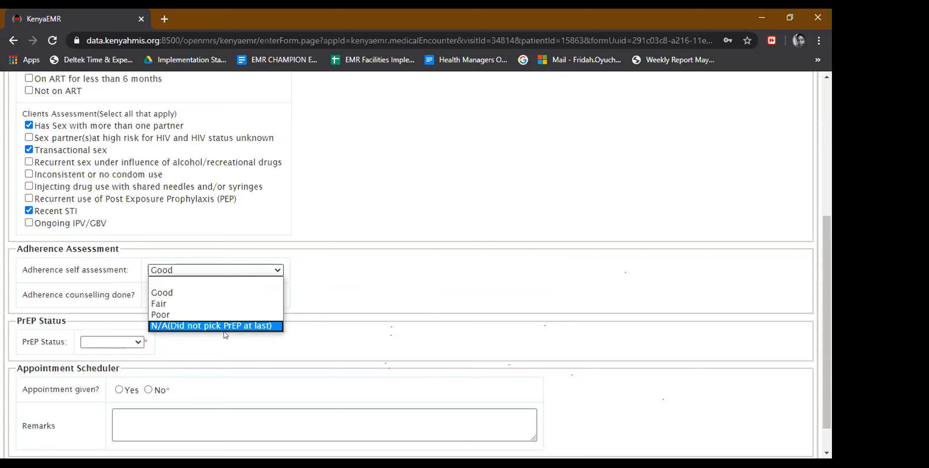
pyautogui.click(215, 304)
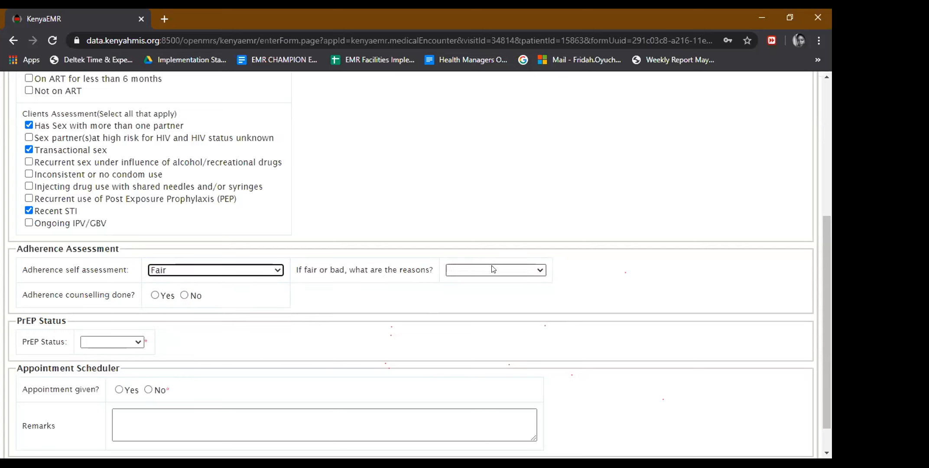
pyautogui.click(496, 270)
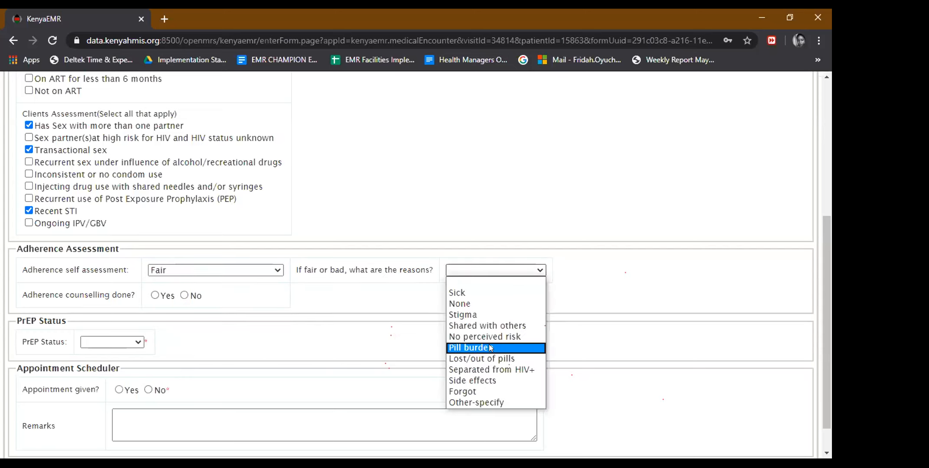
pyautogui.click(489, 345)
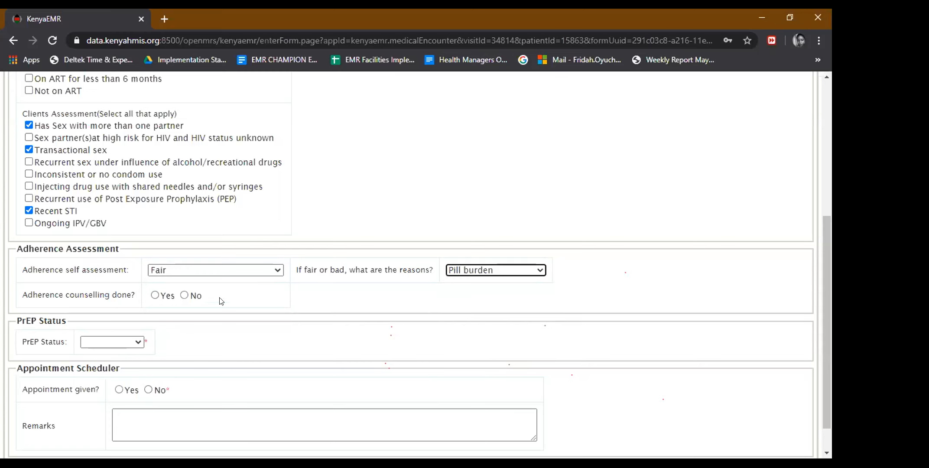
pyautogui.click(152, 296)
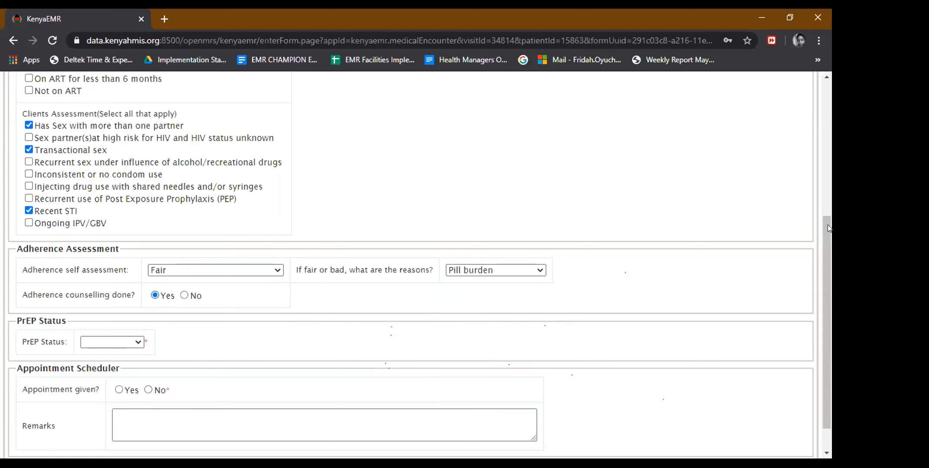
pyautogui.scroll(-1, 830, 268)
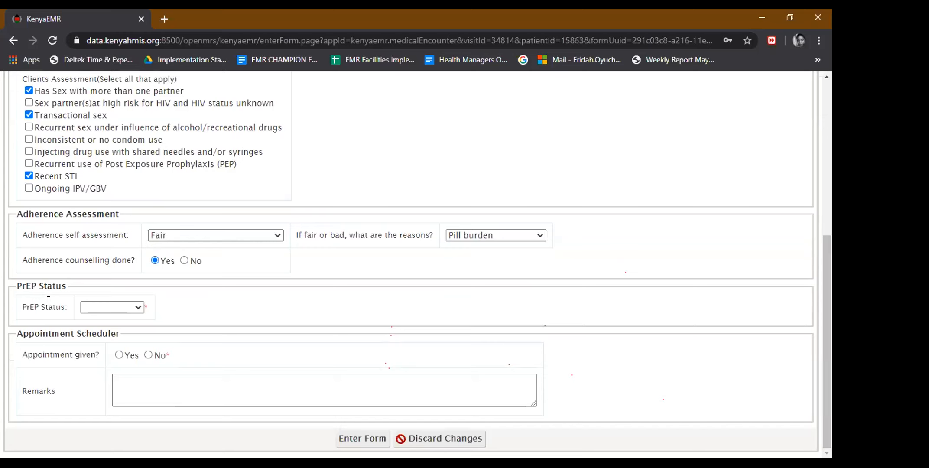
# Set PrEP Status to Continue, prescribing TDF/FTC(Preferred) for 1 month.
pyautogui.click(140, 307)
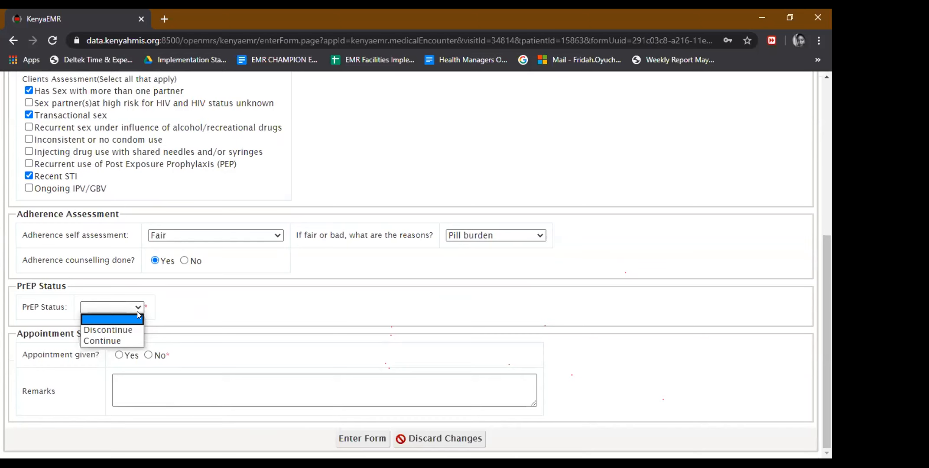
pyautogui.click(115, 338)
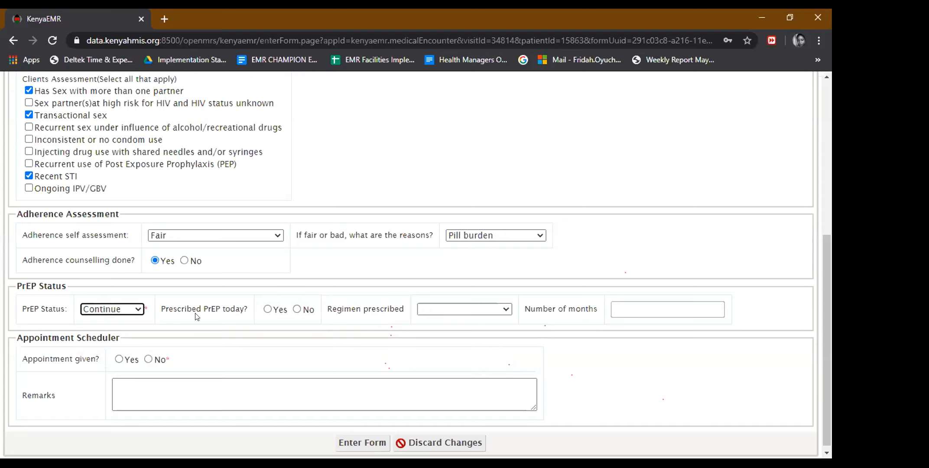
pyautogui.click(267, 309)
pyautogui.click(434, 313)
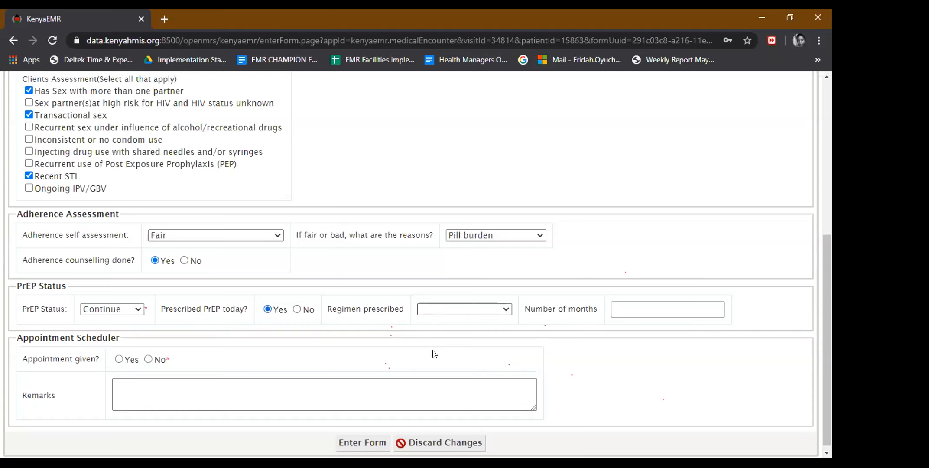
pyautogui.click(433, 354)
pyautogui.click(629, 302)
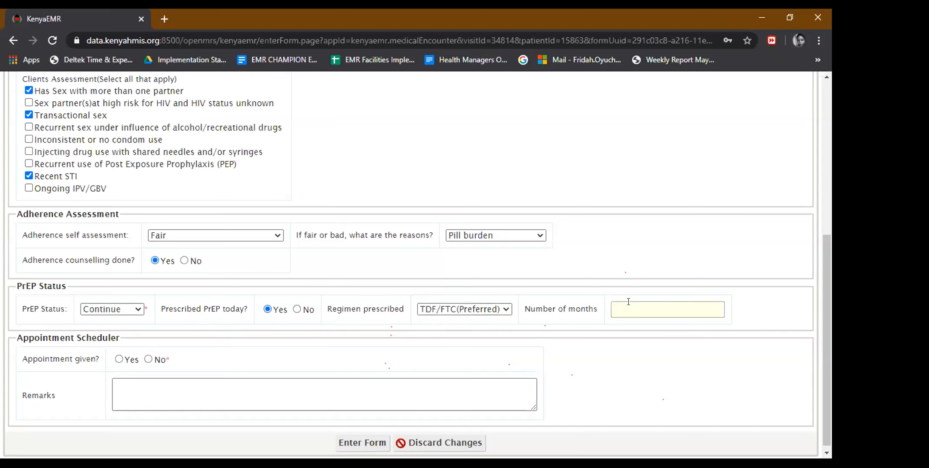
pyautogui.write('1')
# Give a next appointment on 01-Apr-2020 and submit the refill form.
pyautogui.click(129, 357)
pyautogui.click(676, 361)
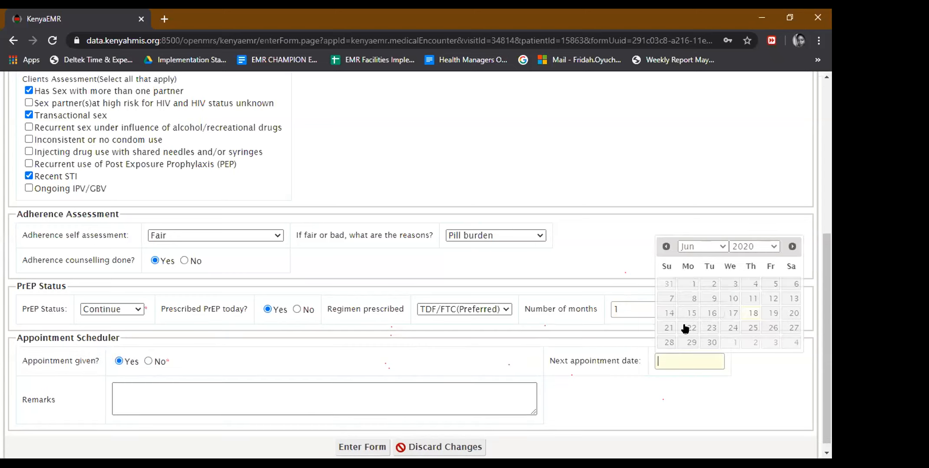
pyautogui.click(667, 247)
pyautogui.click(666, 247)
pyautogui.click(667, 248)
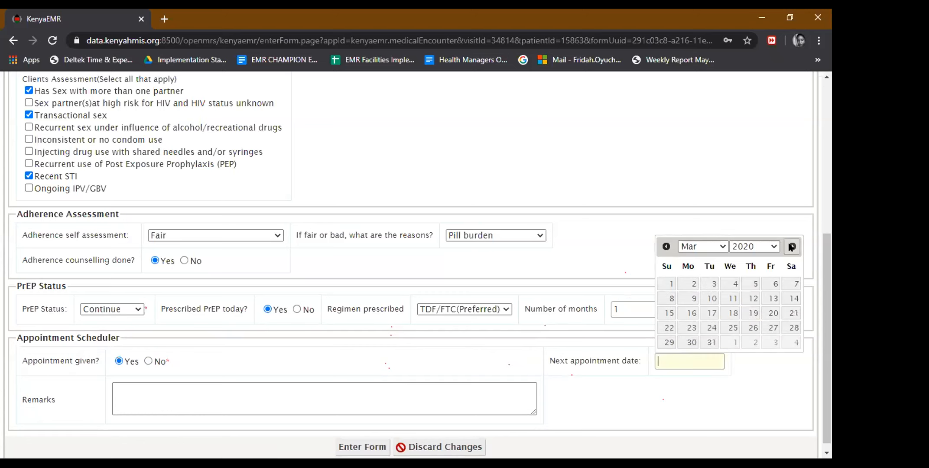
pyautogui.click(793, 246)
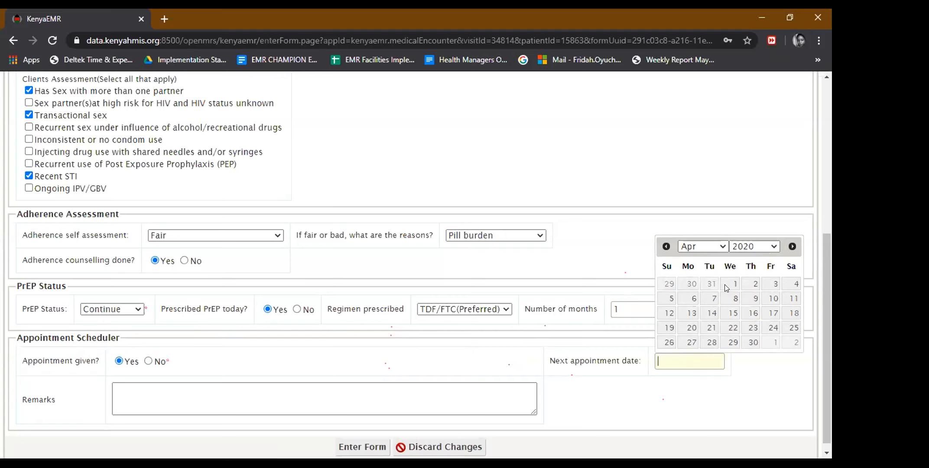
pyautogui.click(725, 285)
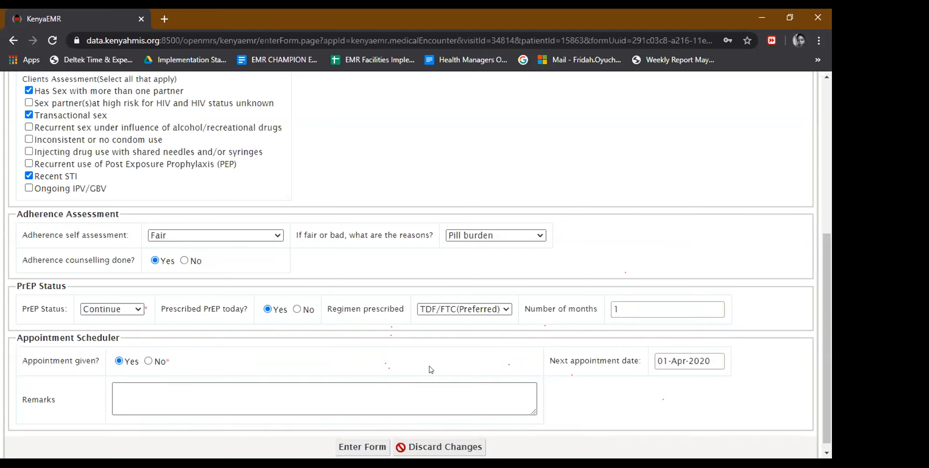
pyautogui.click(364, 447)
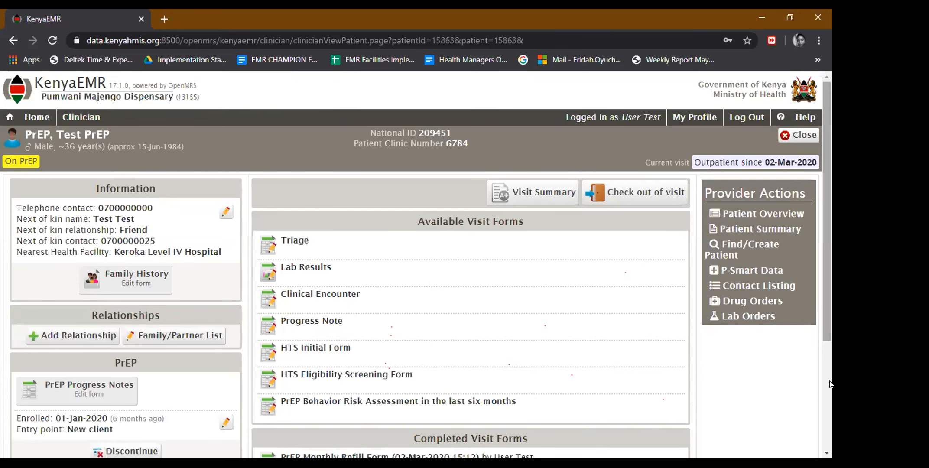
# Open the patient's Drug Orders page from Provider Actions.
pyautogui.scroll(-3, 830, 393)
pyautogui.moveTo(830, 394); pyautogui.dragTo(830, 393)
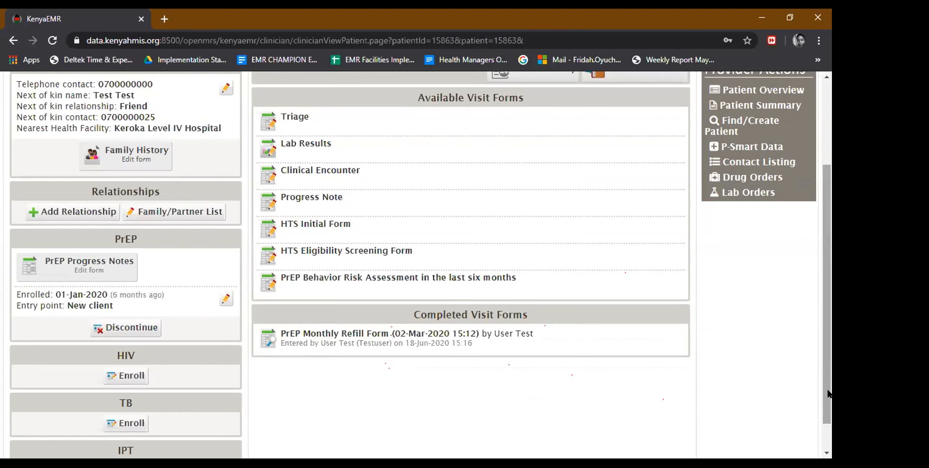
pyautogui.scroll(1, 828, 369)
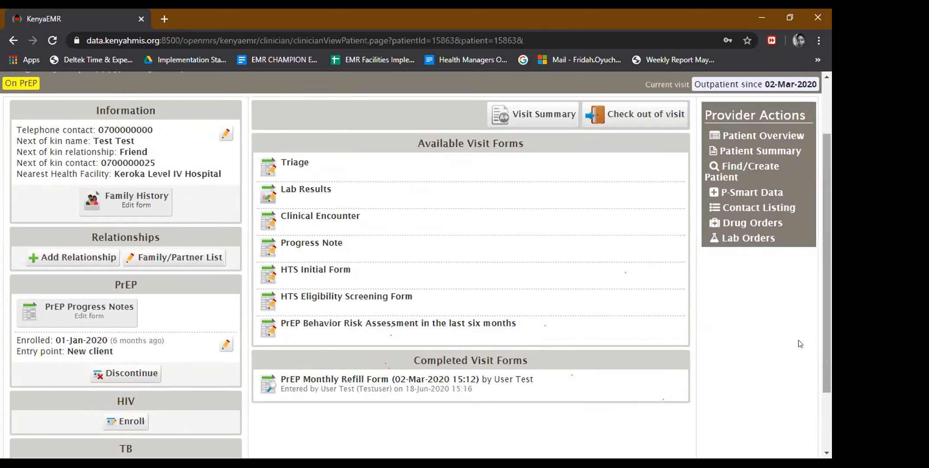
pyautogui.click(731, 224)
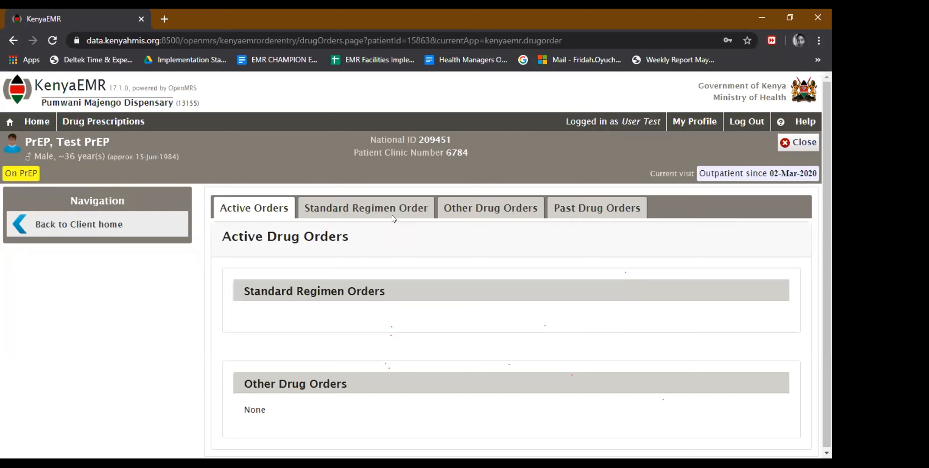
# Draft an other drug order dated 01-Mar-2020 for efavirenz/emtricitabine/tenofovir (search 'tdf'), then cancel it.
pyautogui.click(458, 211)
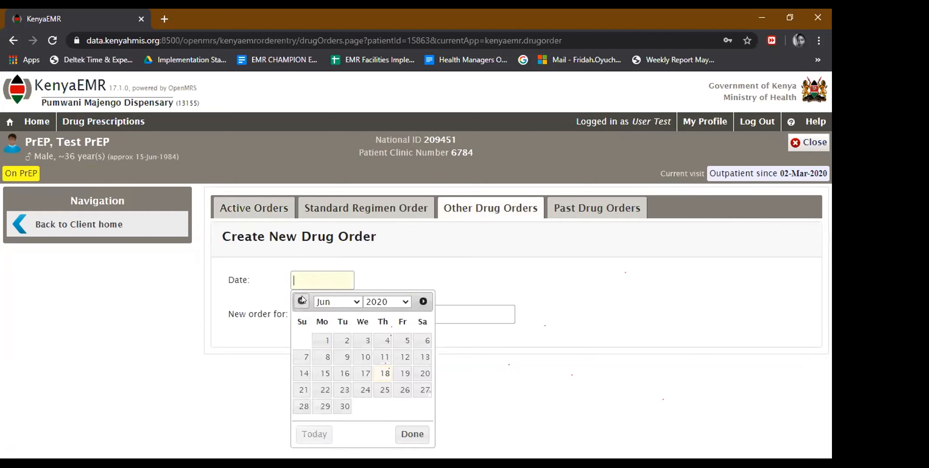
pyautogui.click(302, 300)
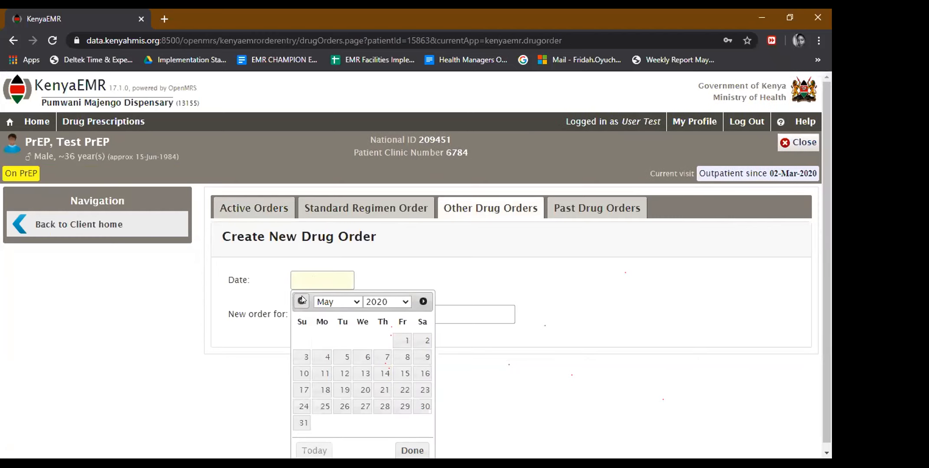
pyautogui.click(302, 299)
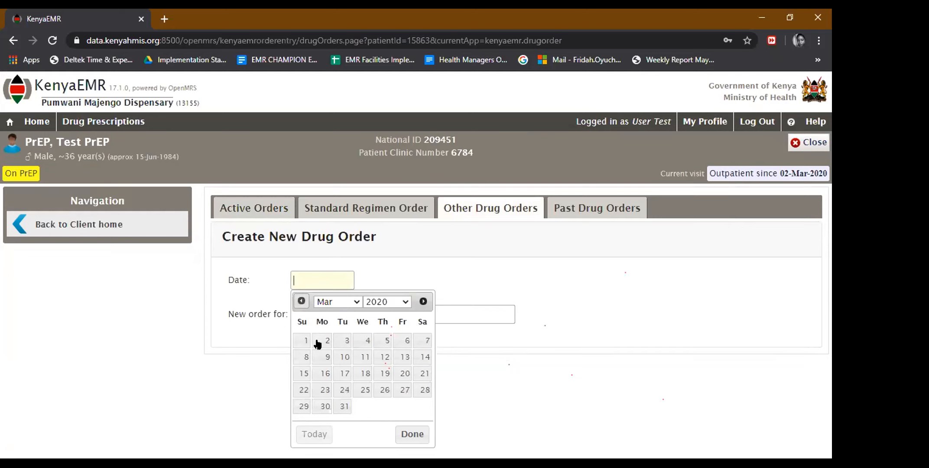
pyautogui.click(306, 342)
pyautogui.click(337, 309)
pyautogui.write('tdf')
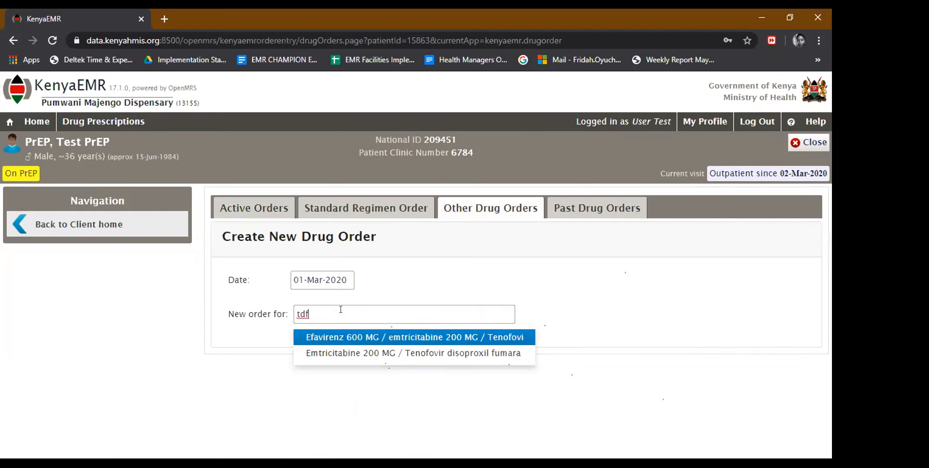
pyautogui.click(356, 337)
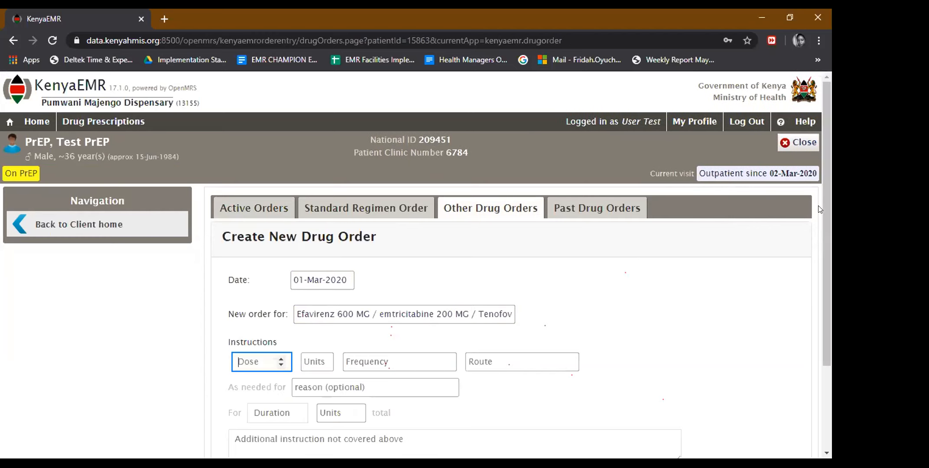
pyautogui.scroll(-1, 823, 217)
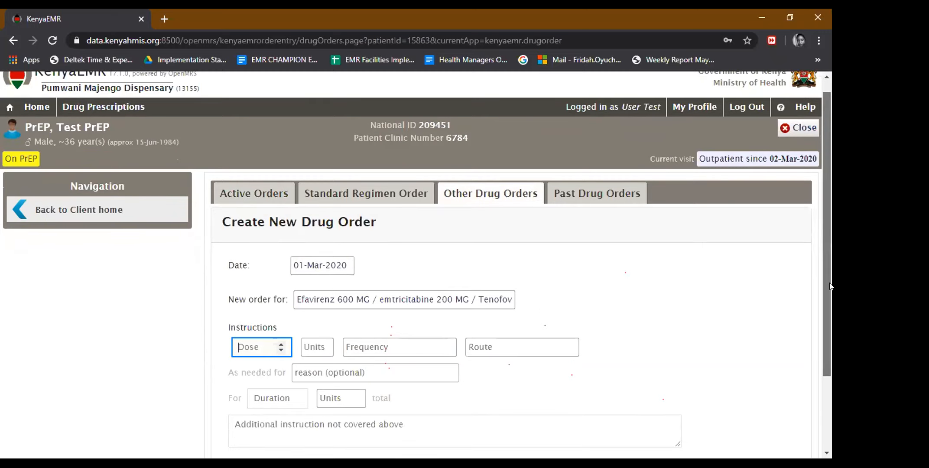
pyautogui.scroll(-2, 830, 283)
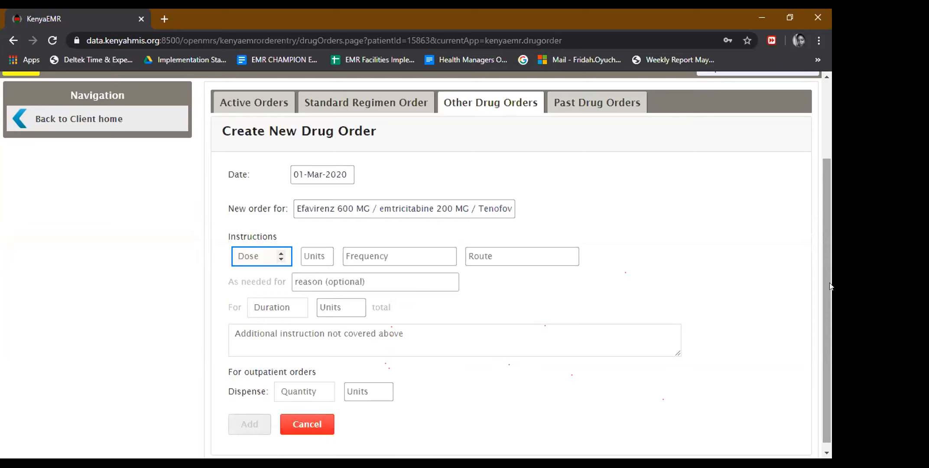
pyautogui.click(296, 424)
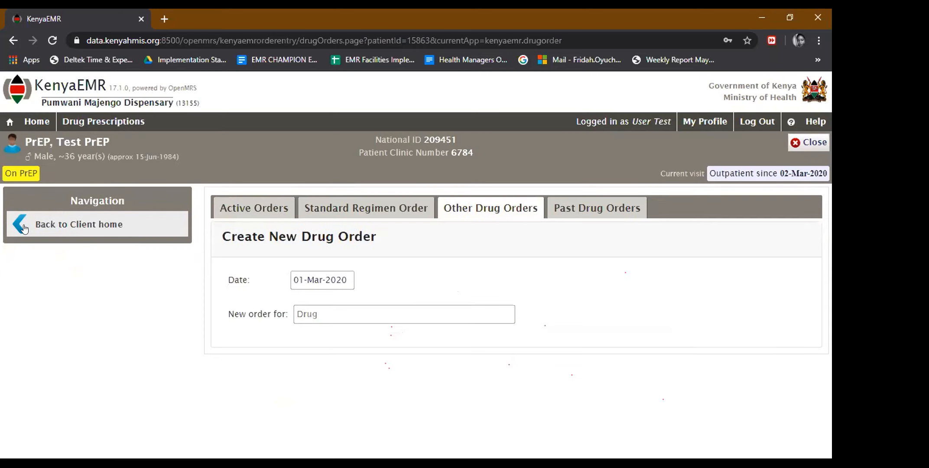
# Return to the client home page and check the patient out of the 02-Mar-2020 visit.
pyautogui.click(24, 229)
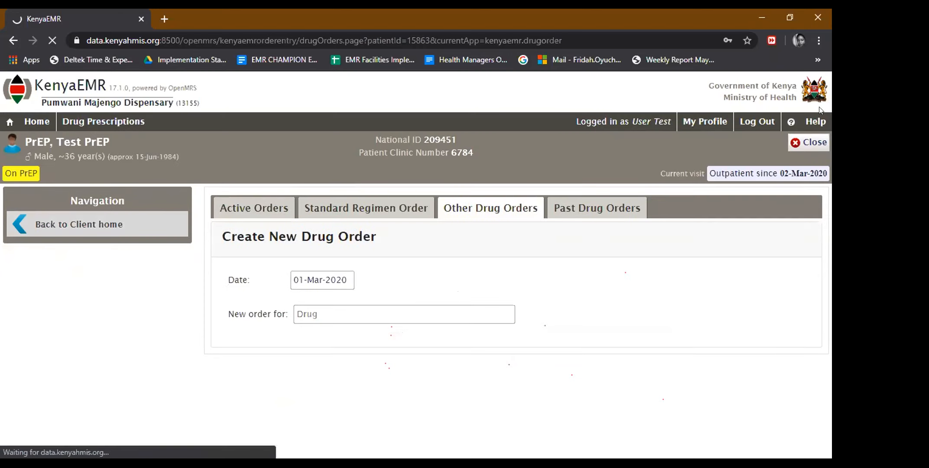
pyautogui.moveTo(830, 118); pyautogui.dragTo(830, 131)
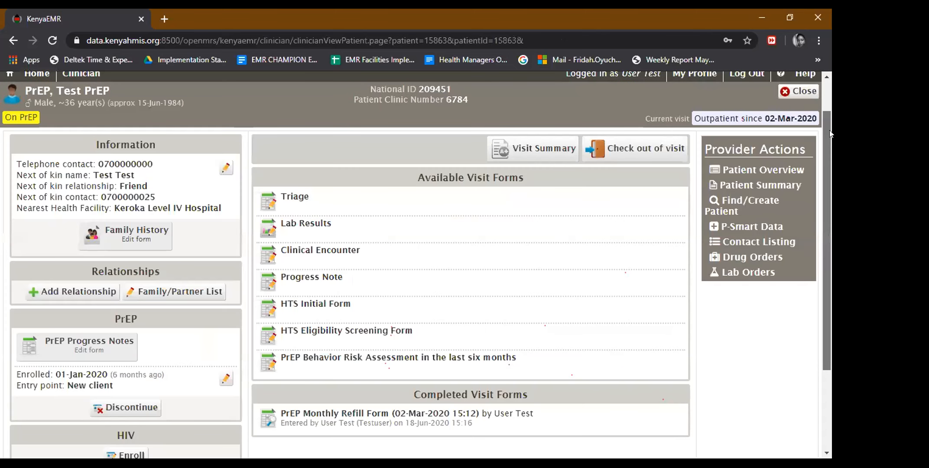
pyautogui.scroll(1, 639, 181)
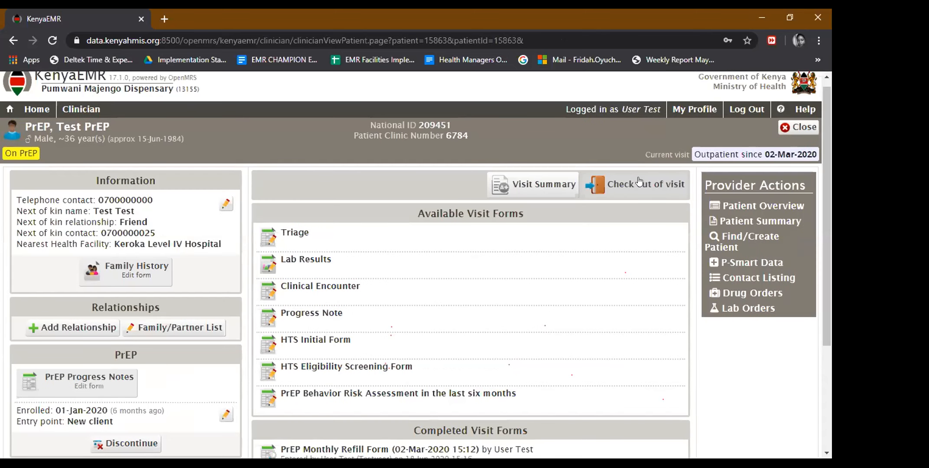
pyautogui.click(639, 181)
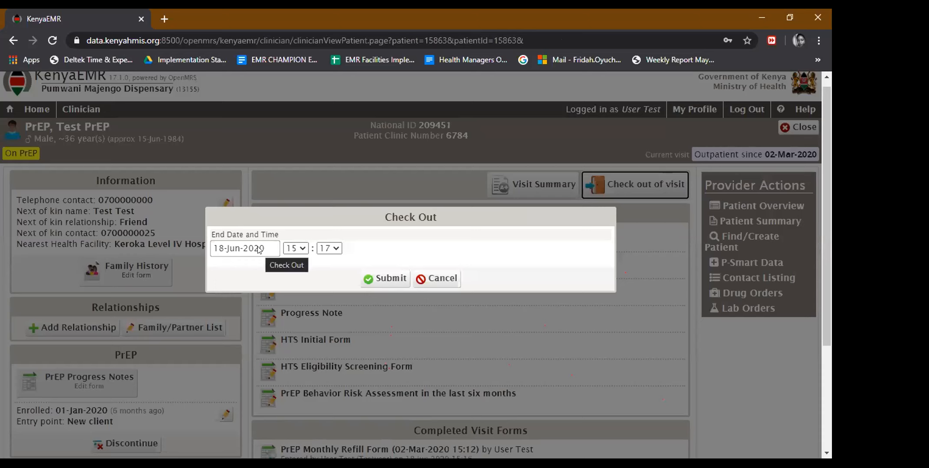
pyautogui.click(259, 249)
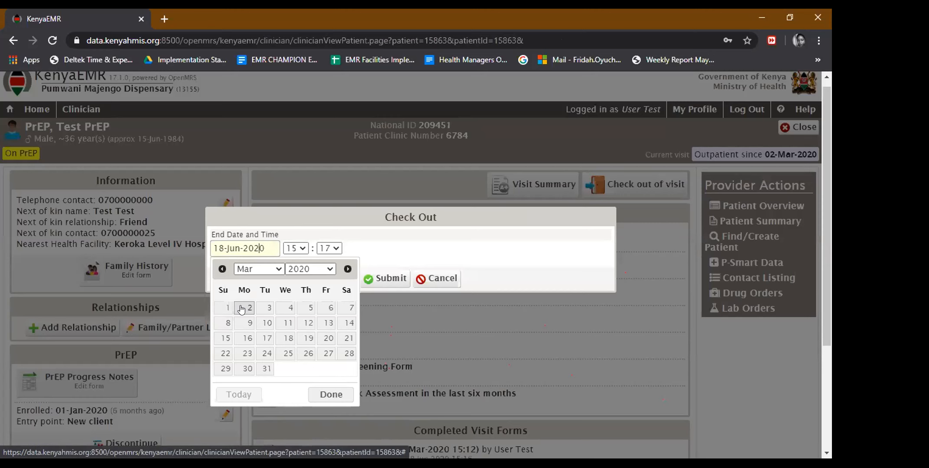
pyautogui.click(383, 279)
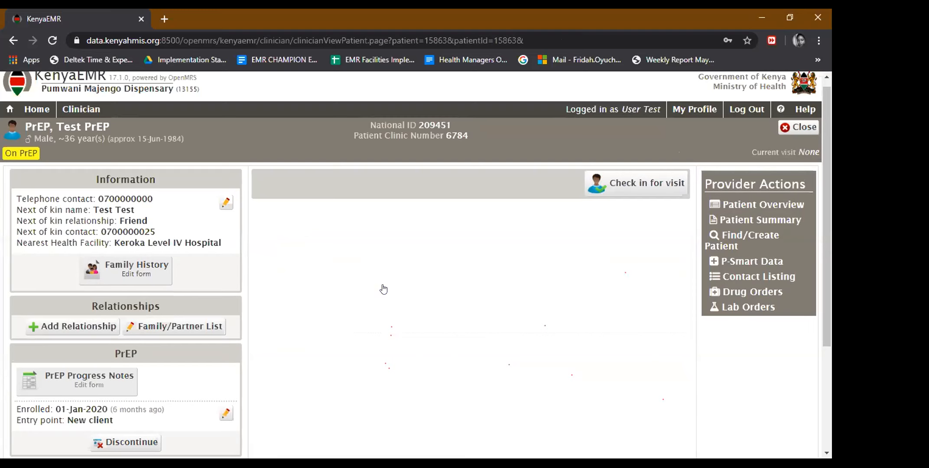
# Check the patient in for an outpatient visit dated 16 April 2020, then go to Home.
pyautogui.click(620, 183)
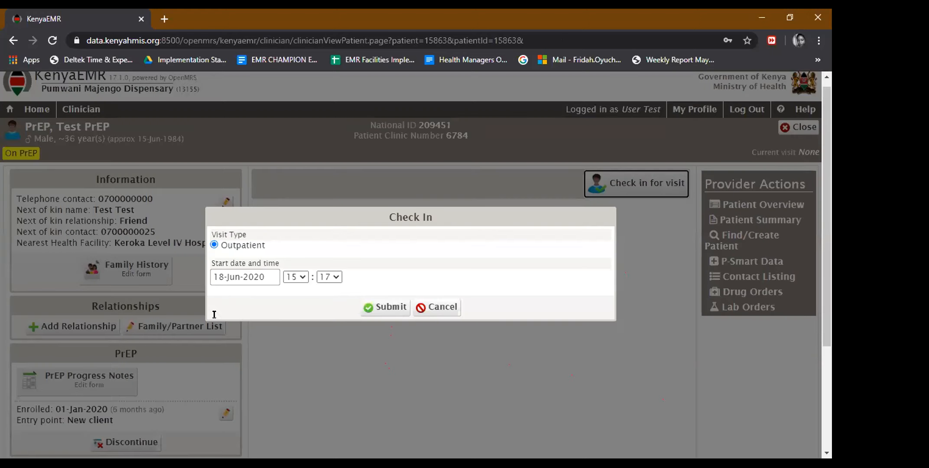
pyautogui.click(242, 277)
pyautogui.click(218, 303)
pyautogui.click(218, 302)
pyautogui.click(218, 303)
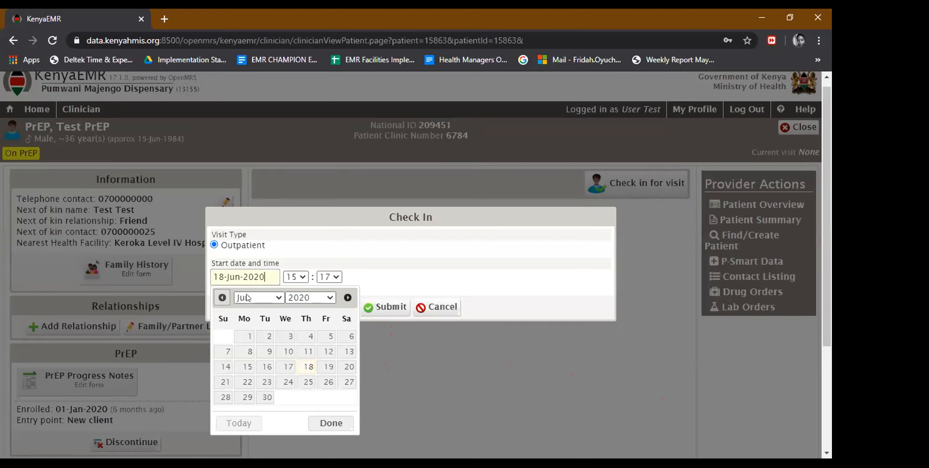
pyautogui.click(347, 298)
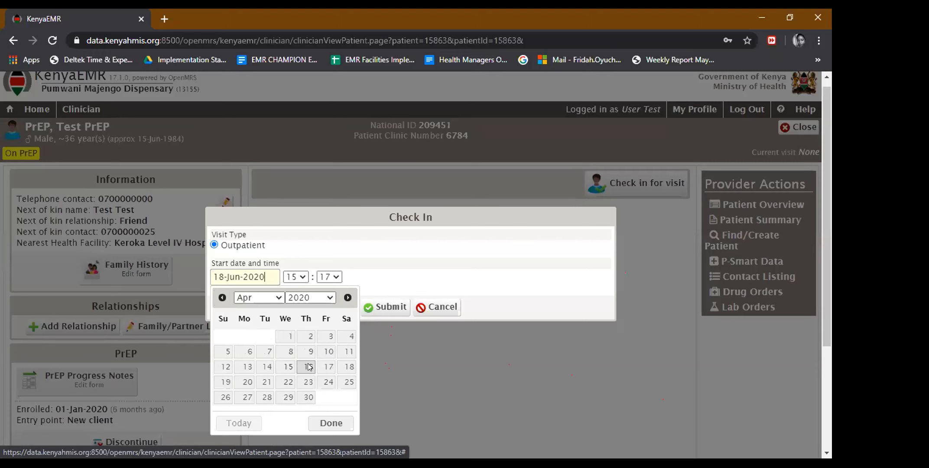
pyautogui.click(309, 366)
pyautogui.click(393, 308)
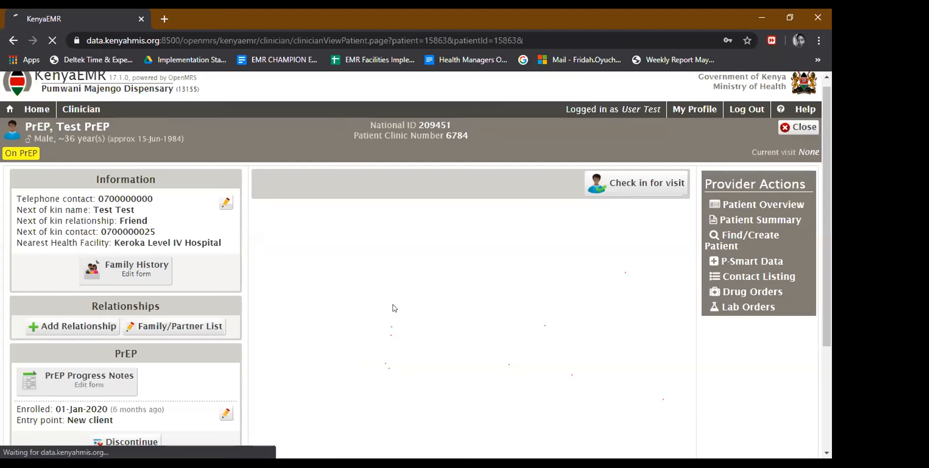
pyautogui.click(12, 107)
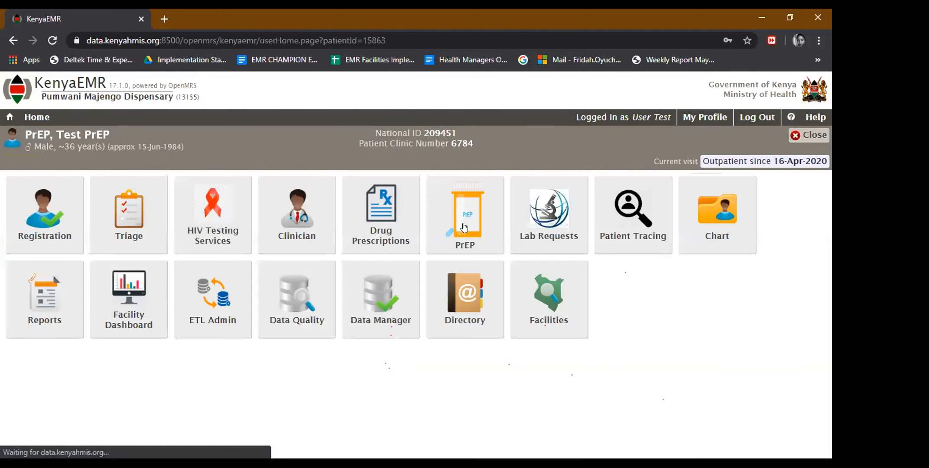
# Open the patient's PrEP app and scroll down to the Available Visit Forms list.
pyautogui.click(464, 228)
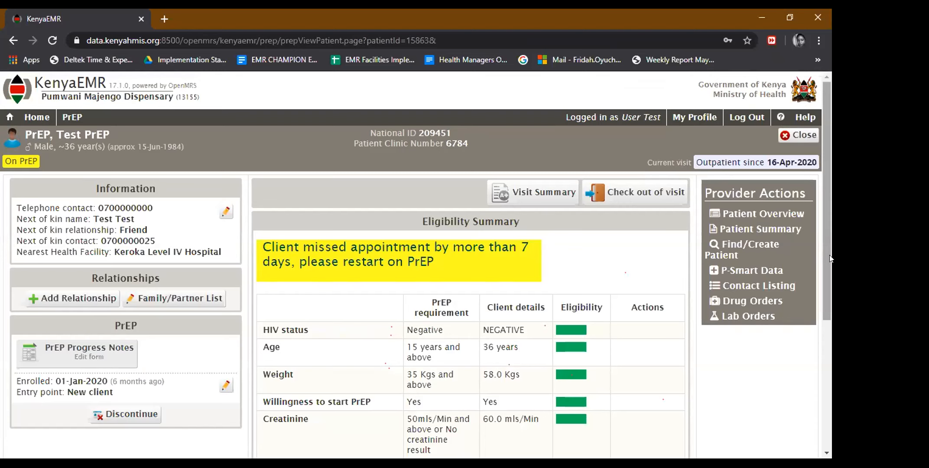
pyautogui.scroll(-2, 830, 259)
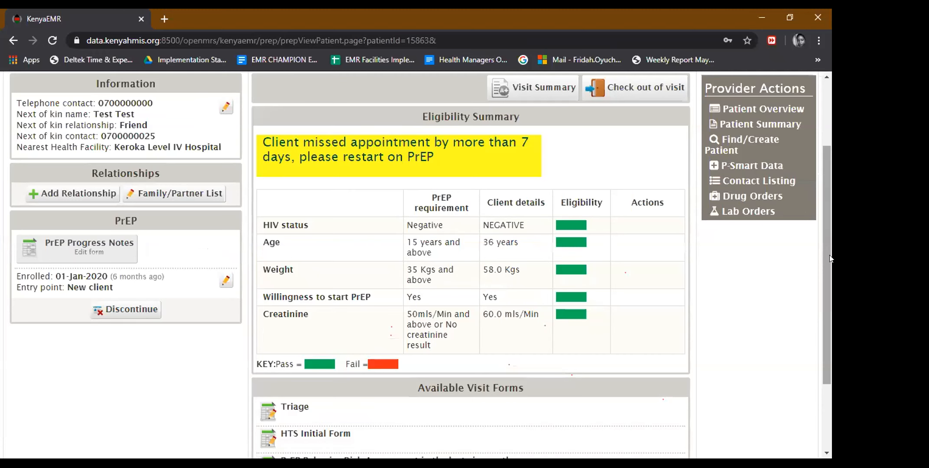
pyautogui.scroll(-1, 830, 295)
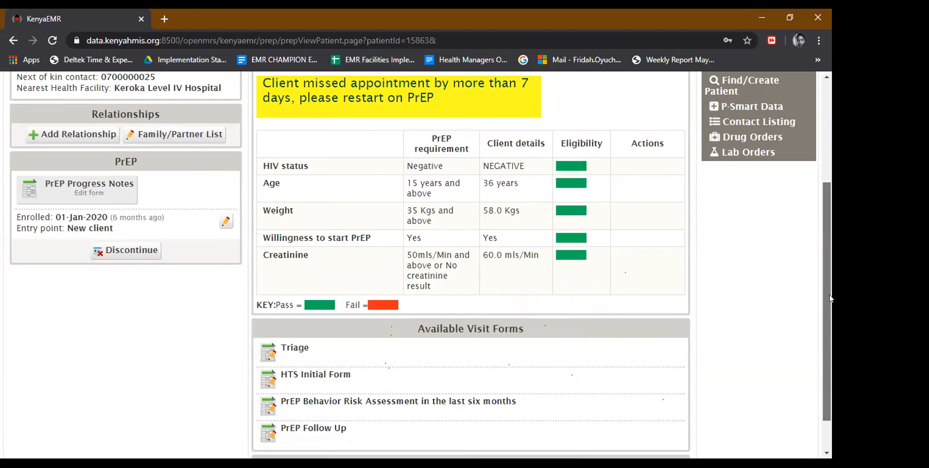
pyautogui.scroll(-2, 828, 307)
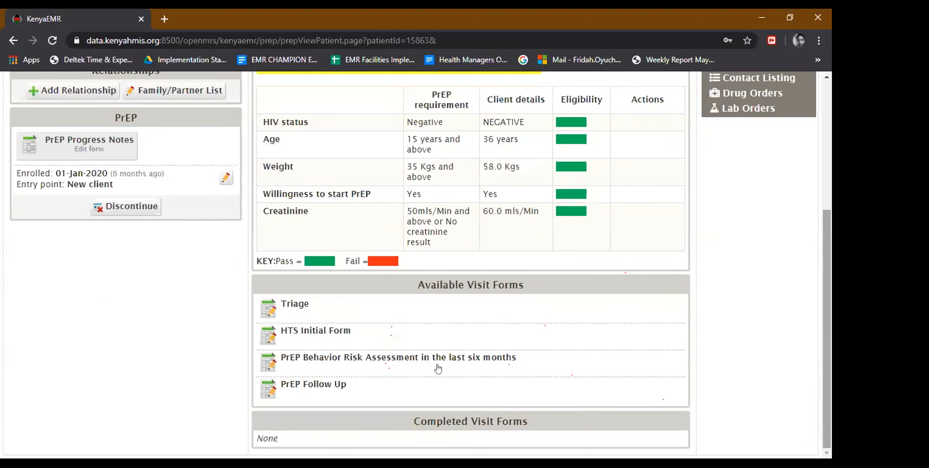
# In PrEP Follow Up, record STI screened and treated, with no chronic illness, adverse reactions or allergies.
pyautogui.click(297, 389)
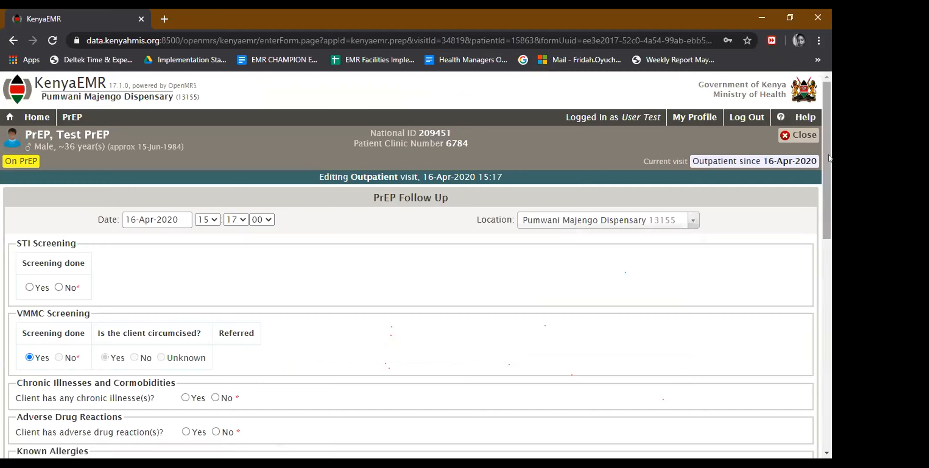
pyautogui.scroll(-3, 831, 197)
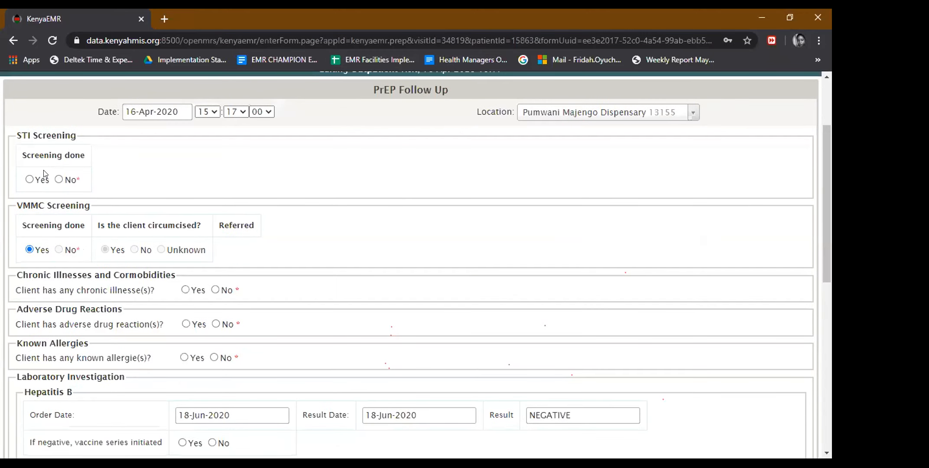
pyautogui.click(29, 180)
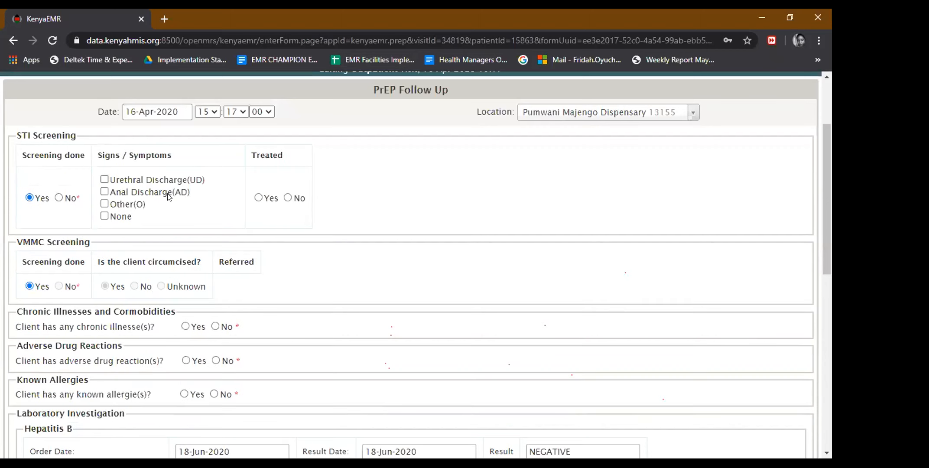
pyautogui.click(258, 197)
pyautogui.click(216, 326)
pyautogui.click(216, 362)
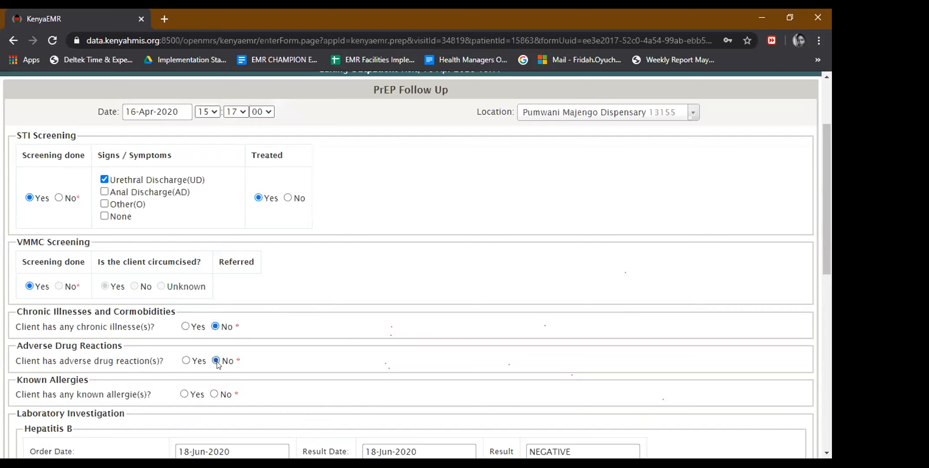
pyautogui.click(215, 394)
# Record acute HIV signs Yes, adherence counselling done, no contraindication, plan Restart, and 20 condoms issued.
pyautogui.moveTo(830, 235); pyautogui.dragTo(830, 237)
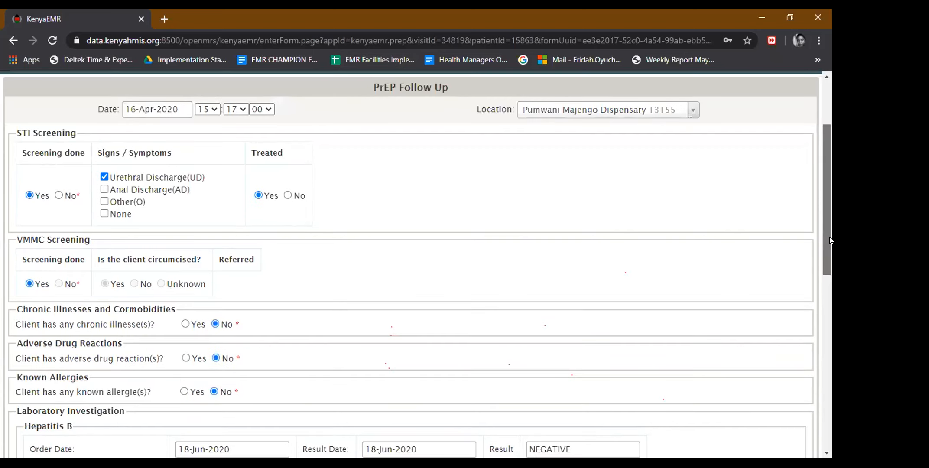
pyautogui.scroll(-8, 830, 279)
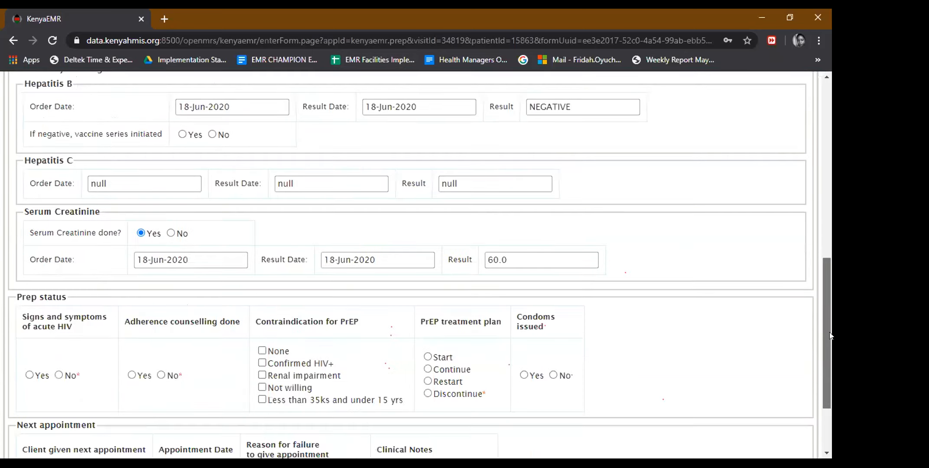
pyautogui.scroll(-1, 403, 265)
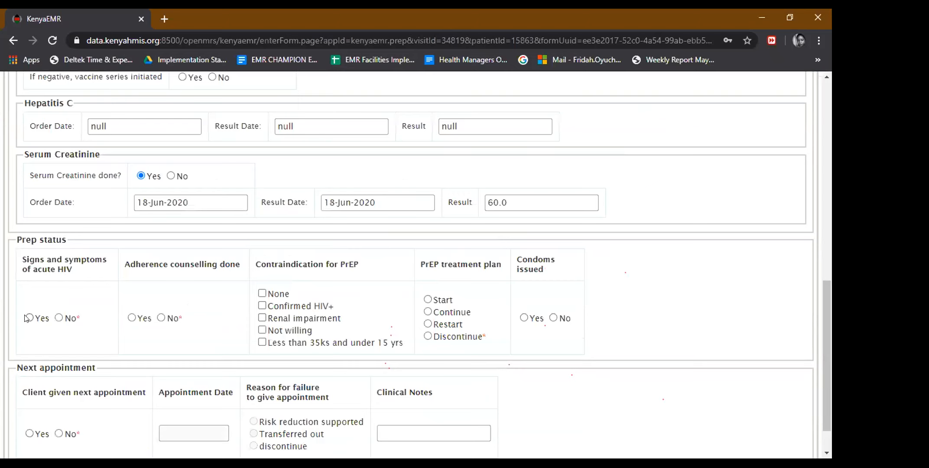
pyautogui.click(29, 318)
pyautogui.click(132, 318)
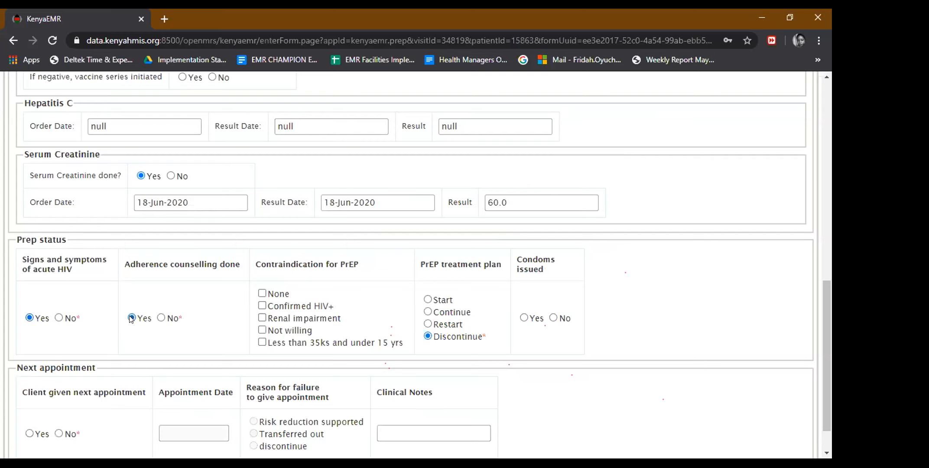
pyautogui.click(261, 295)
pyautogui.click(429, 324)
pyautogui.click(524, 318)
pyautogui.click(592, 316)
pyautogui.write('2')
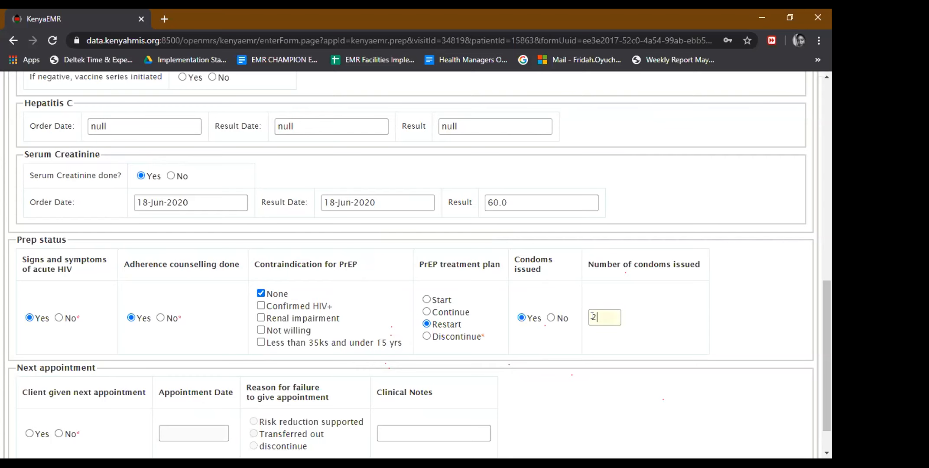
pyautogui.write('0')
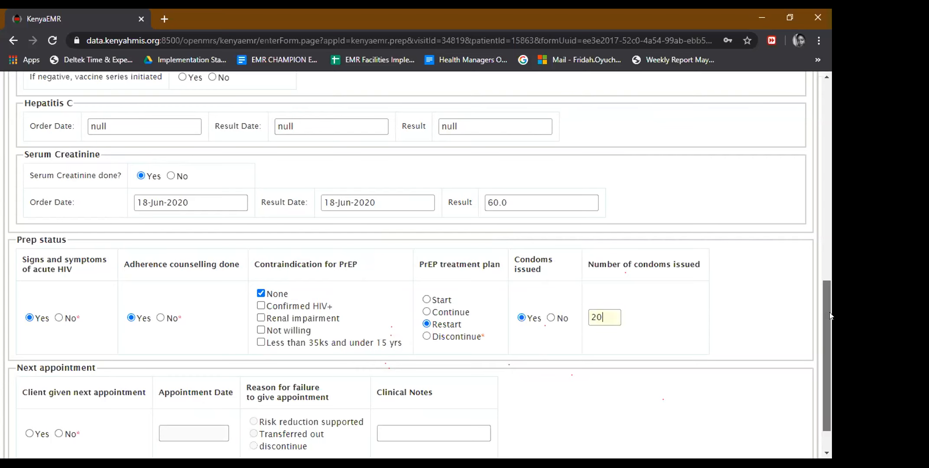
pyautogui.scroll(-1, 104, 406)
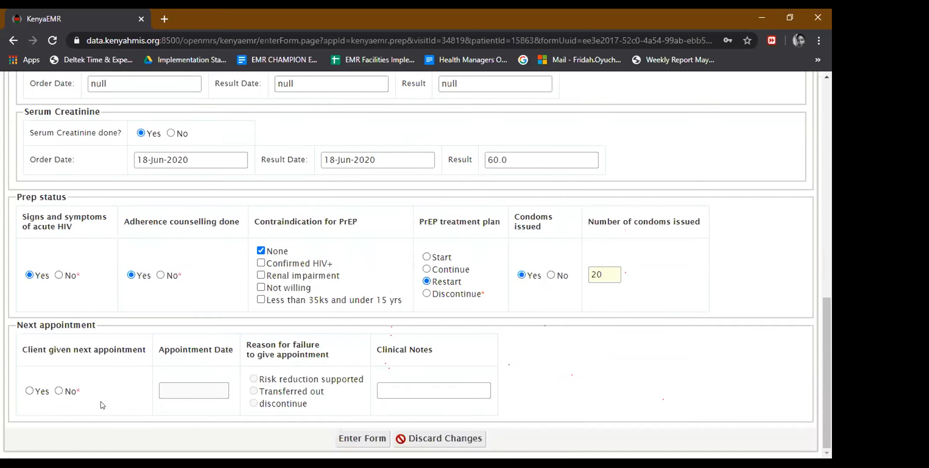
# Record a next appointment dated 25-May-2020 and save the PrEP Follow Up form.
pyautogui.click(29, 391)
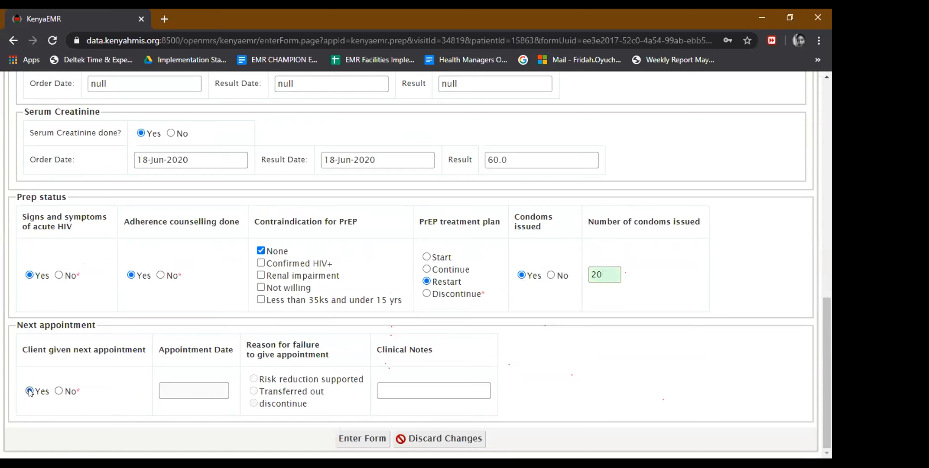
pyautogui.click(182, 389)
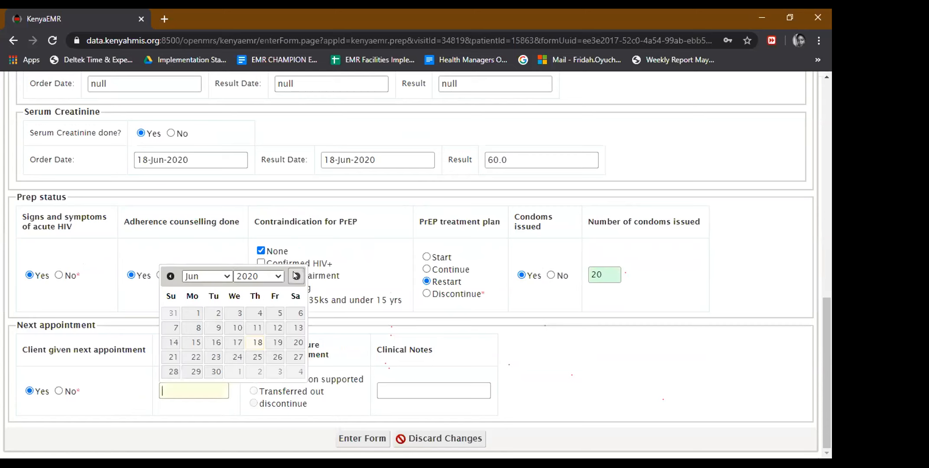
pyautogui.click(171, 276)
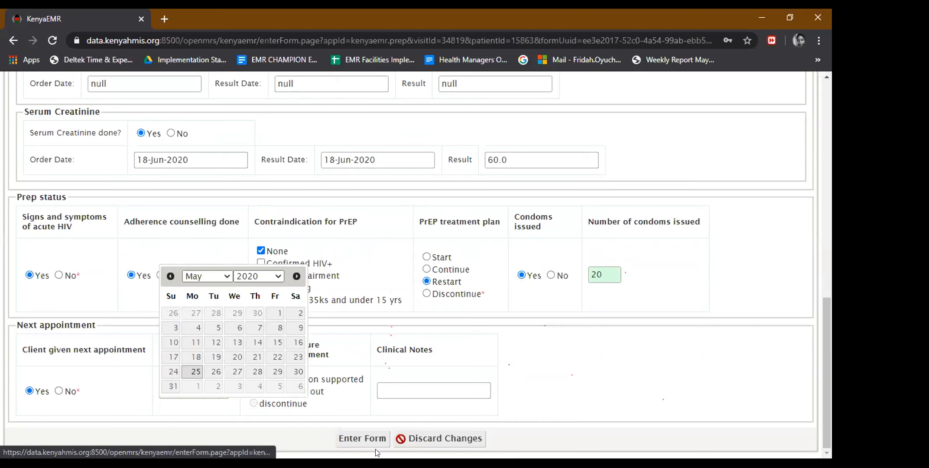
pyautogui.click(360, 438)
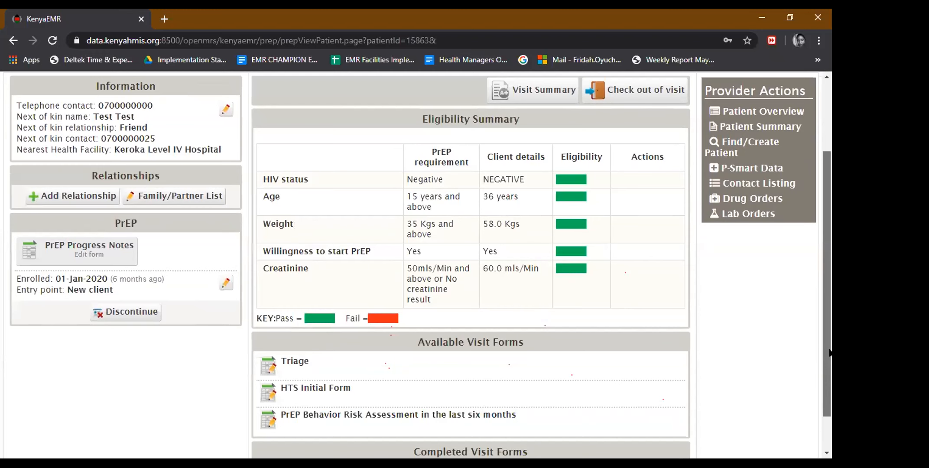
pyautogui.scroll(-1, 830, 383)
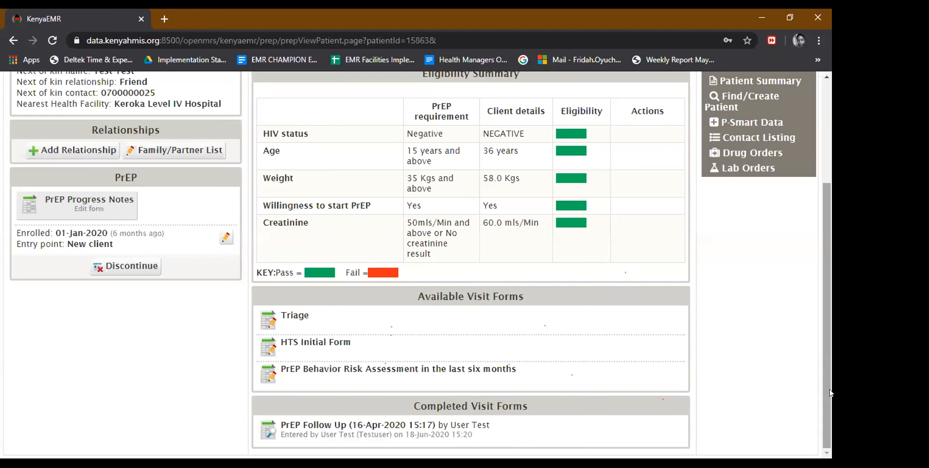
pyautogui.scroll(1, 830, 310)
pyautogui.scroll(3, 825, 247)
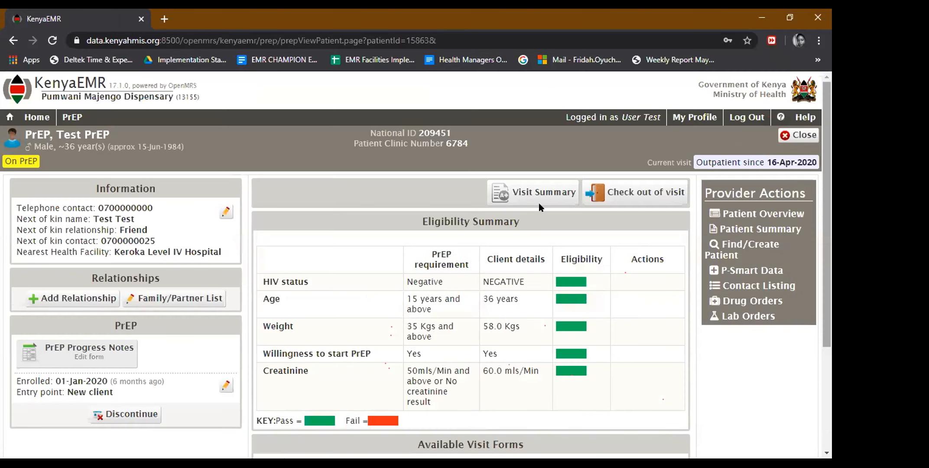
# Check the patient out of the visit with the end date set back to April 2020.
pyautogui.click(598, 189)
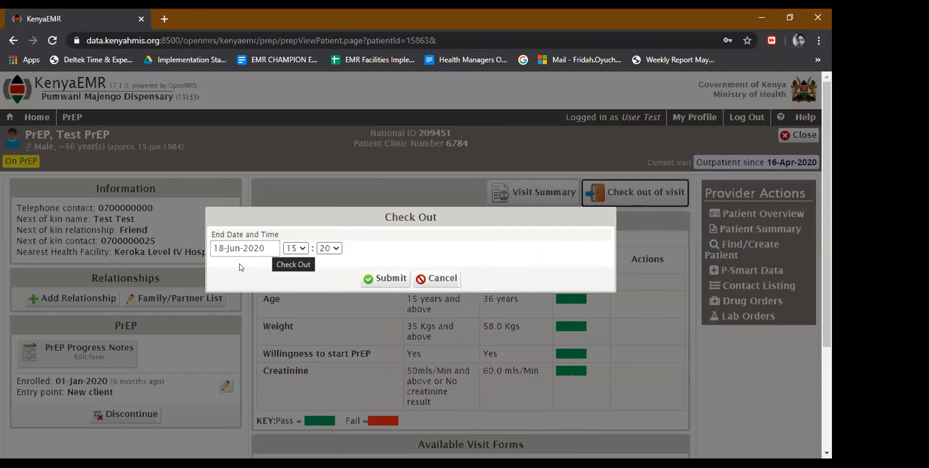
pyautogui.click(222, 269)
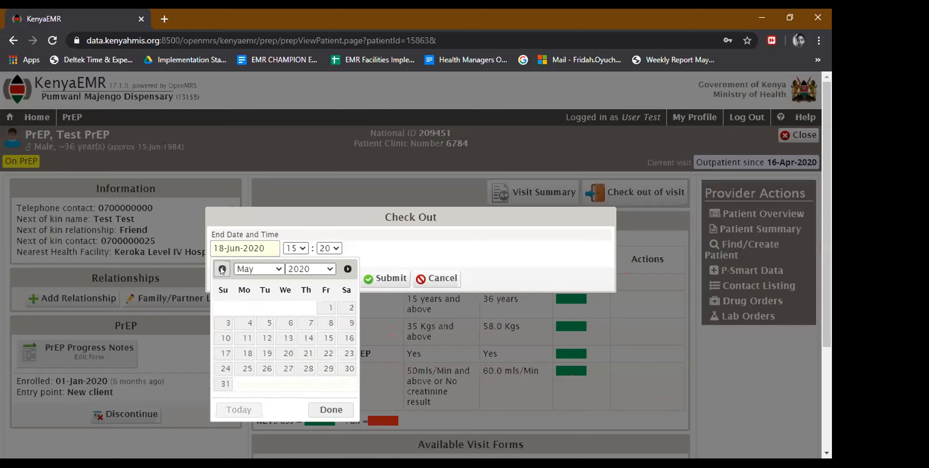
pyautogui.click(222, 269)
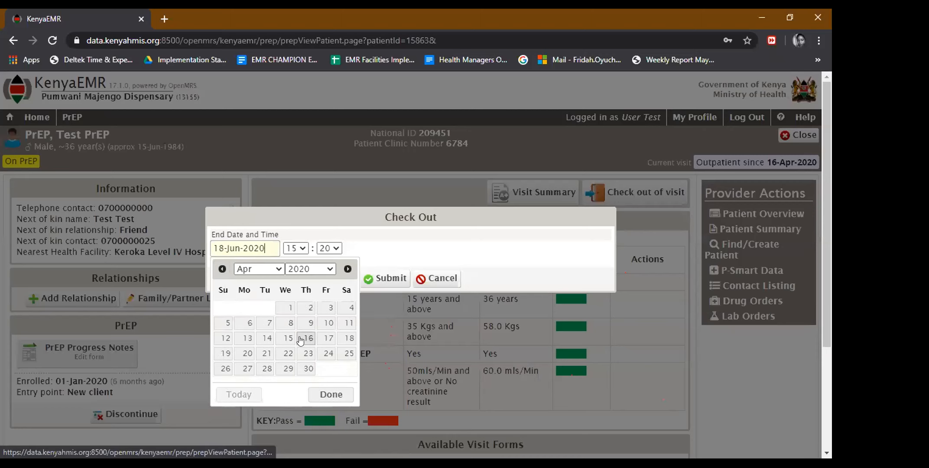
pyautogui.click(375, 278)
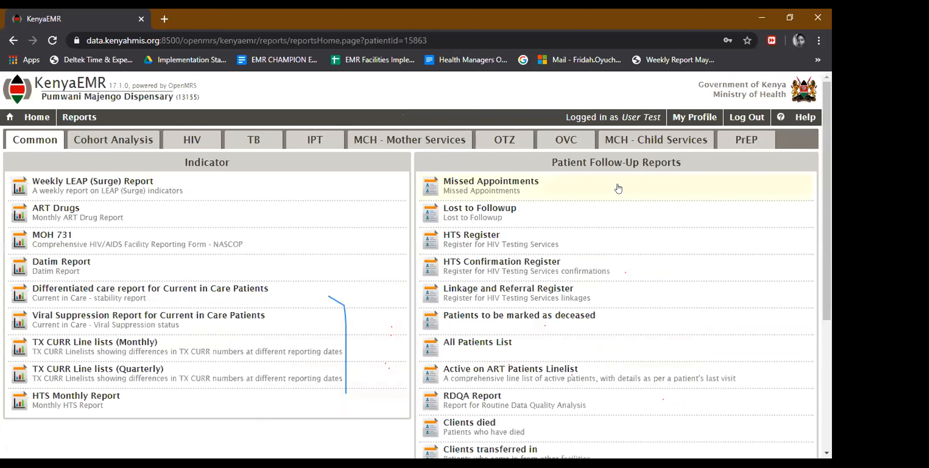
# Review the PrEP reports (MOH 731B, PrEP Register), then go back to the home page.
pyautogui.click(748, 140)
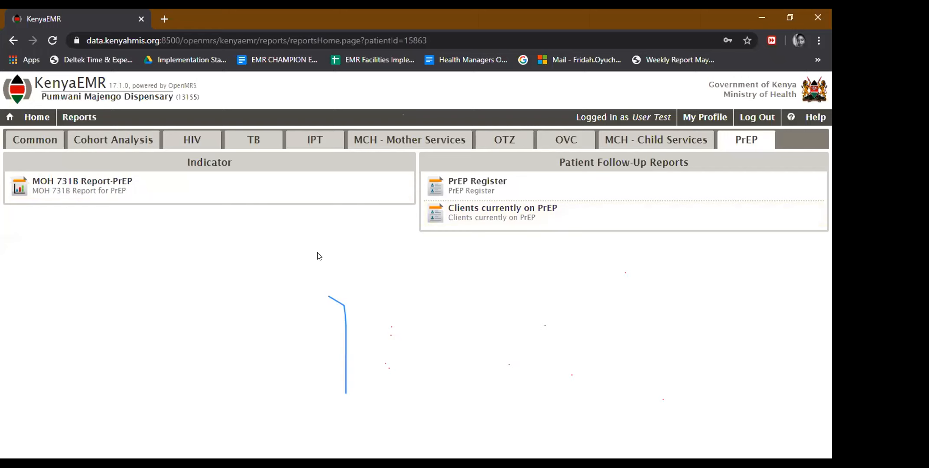
pyautogui.click(36, 117)
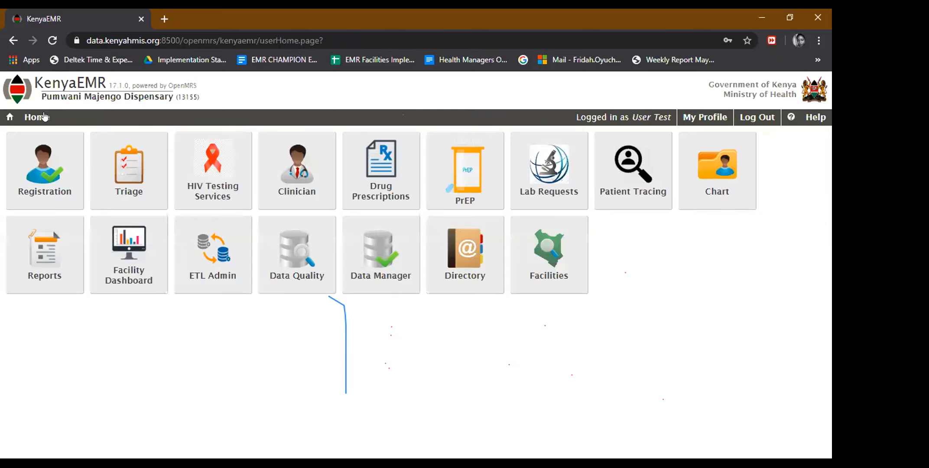
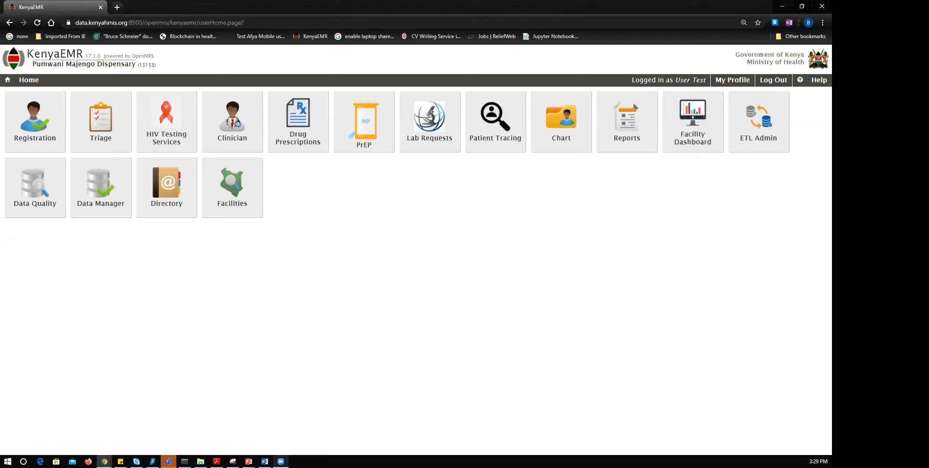
# Search Registration by name for the 10-year-old female patient and open her registration record.
pyautogui.click(281, 462)
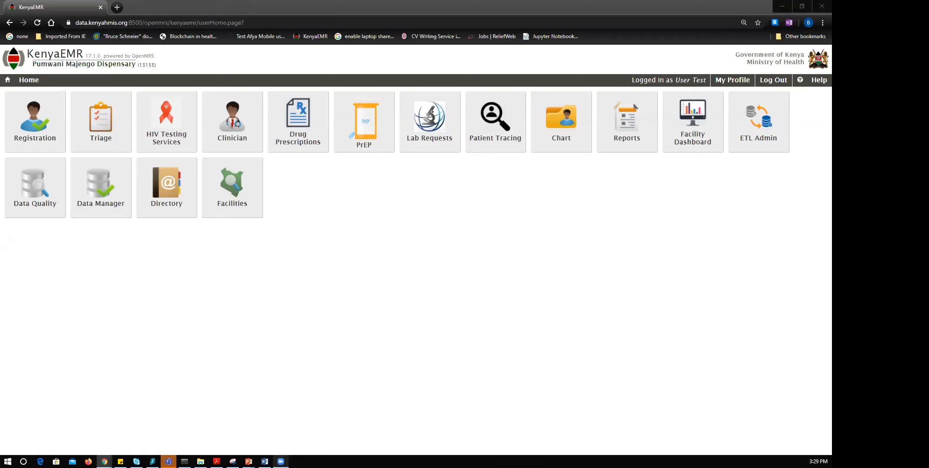
pyautogui.rightClick(281, 461)
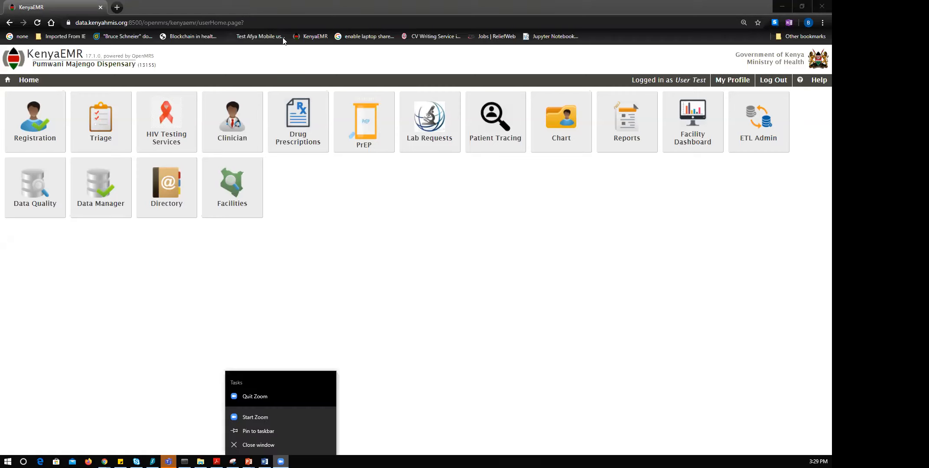
pyautogui.click(303, 263)
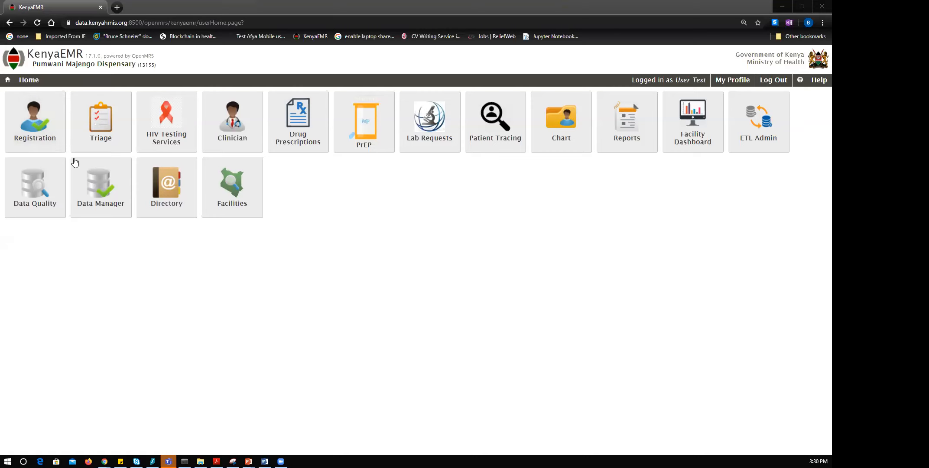
pyautogui.click(40, 136)
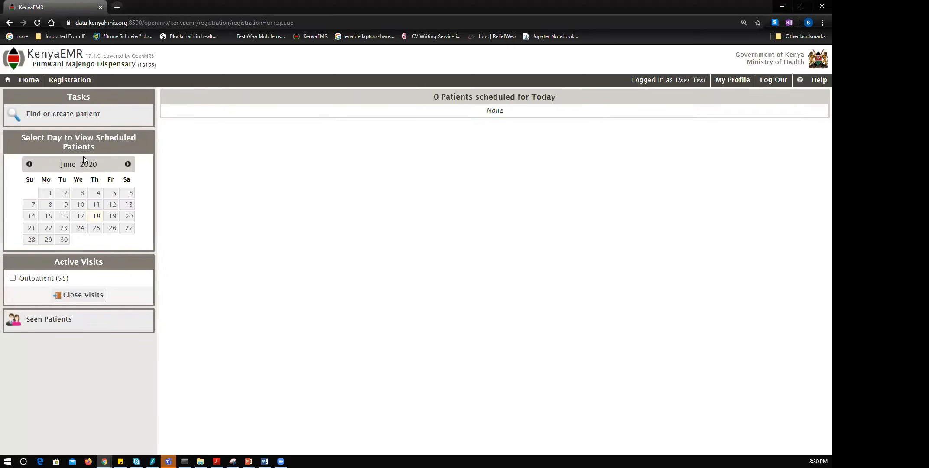
pyautogui.click(70, 117)
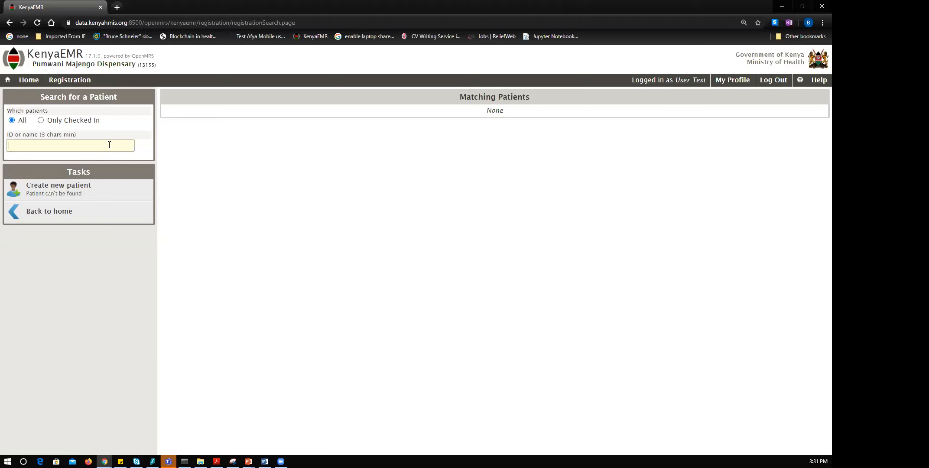
pyautogui.write('fay')
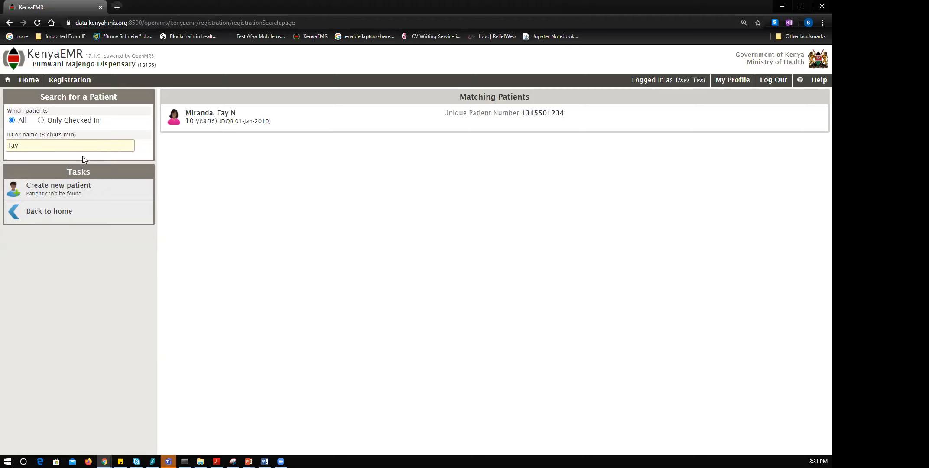
pyautogui.click(232, 126)
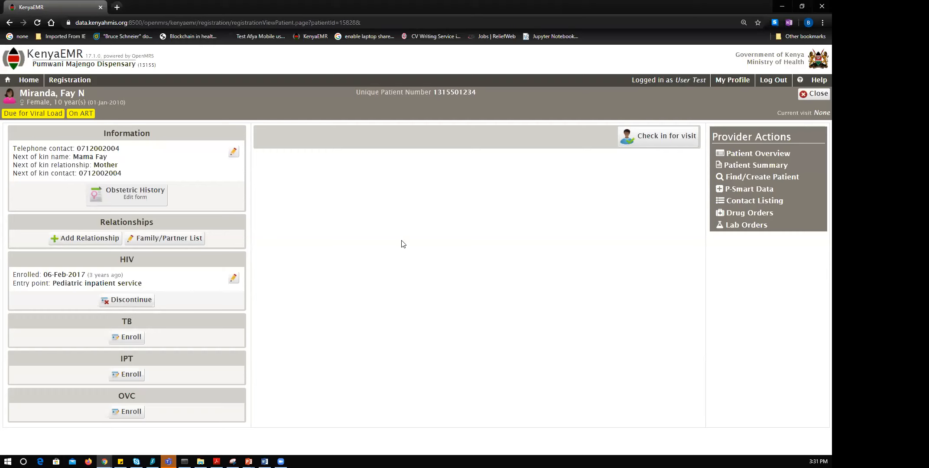
# Check the patient in for an outpatient visit with start date 15-Apr-2020.
pyautogui.click(677, 137)
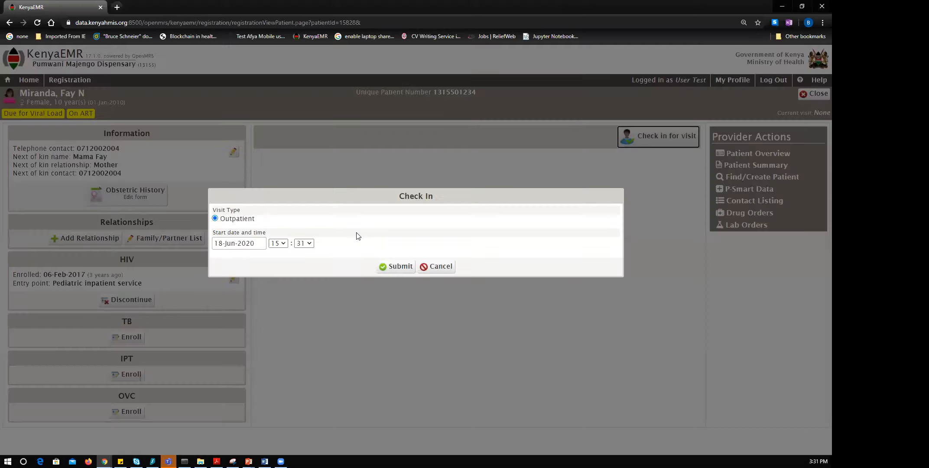
pyautogui.click(255, 245)
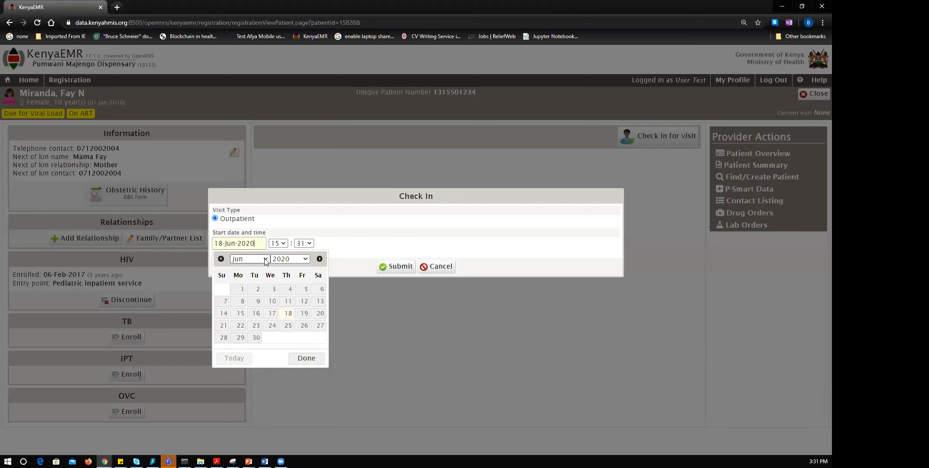
pyautogui.click(266, 259)
pyautogui.click(252, 293)
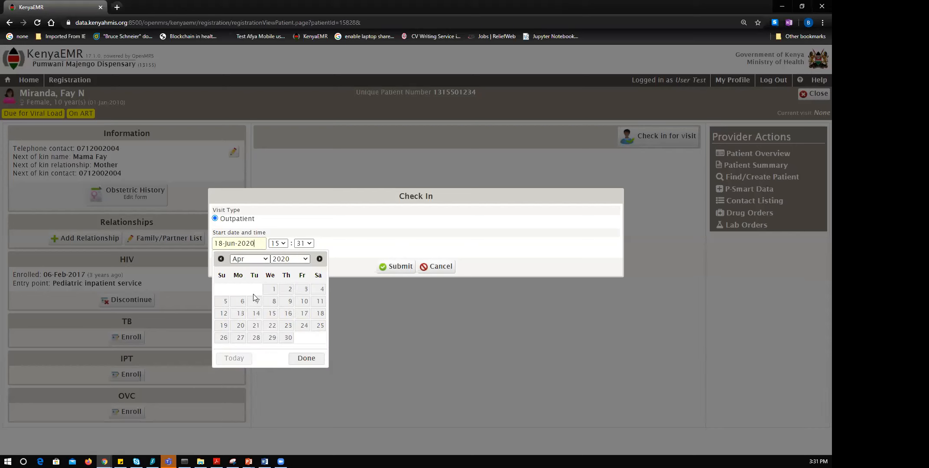
pyautogui.click(272, 315)
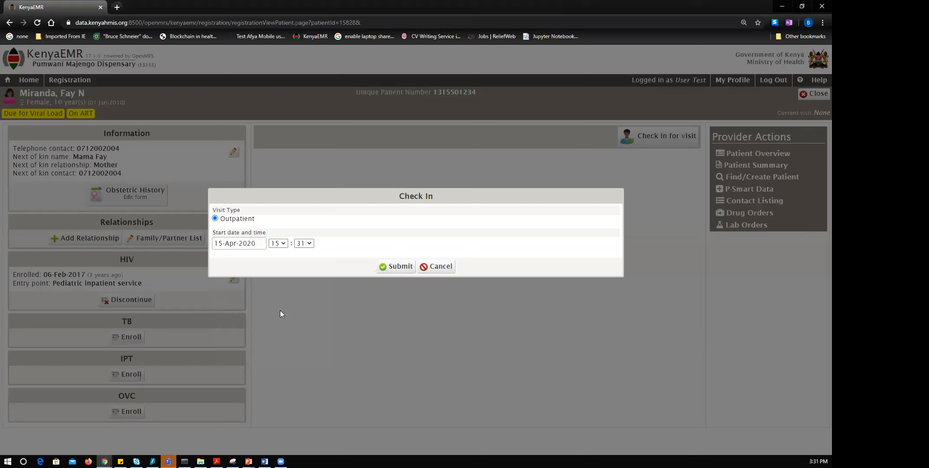
pyautogui.click(401, 267)
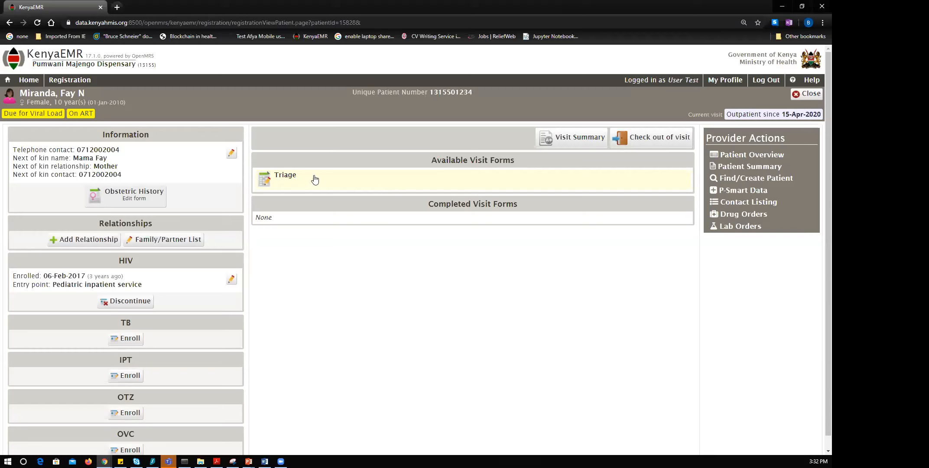
# Open the patient's Clinician view from Home and start the OTZ enrollment.
pyautogui.click(29, 80)
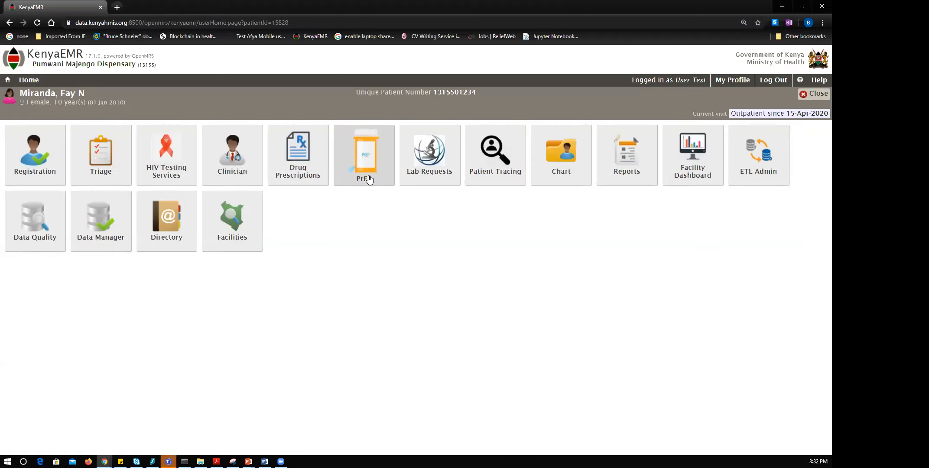
pyautogui.click(232, 155)
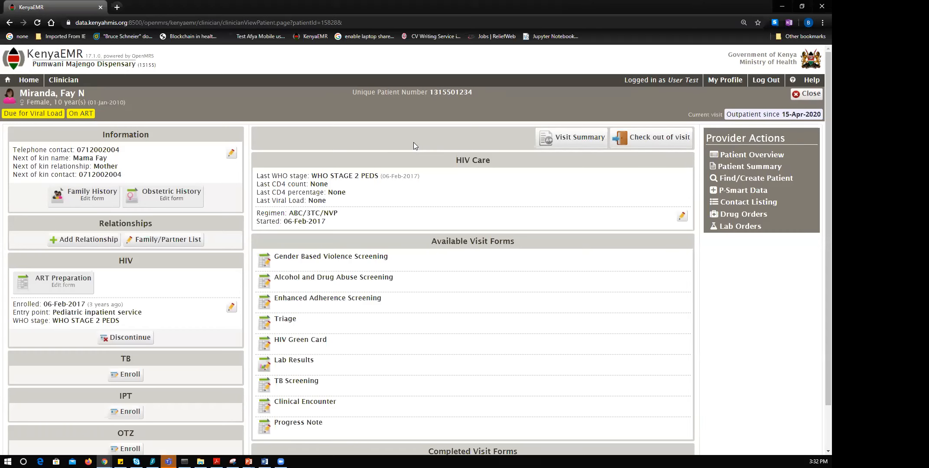
pyautogui.scroll(-1, 417, 141)
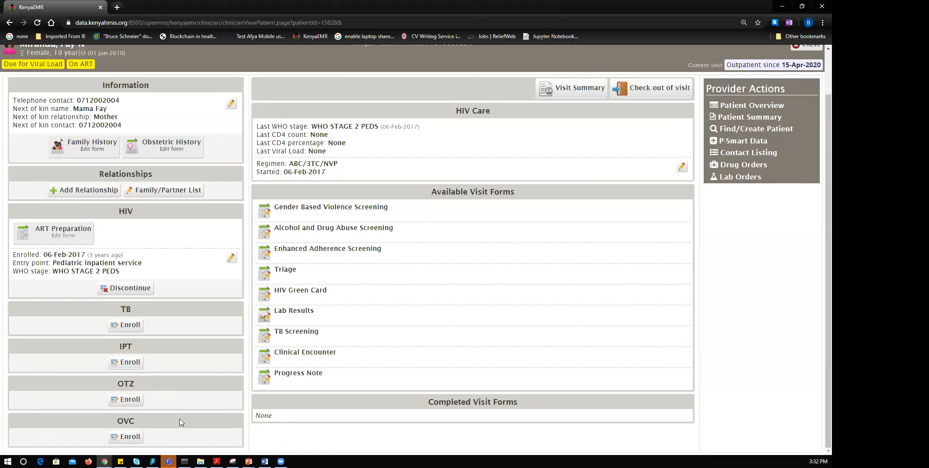
pyautogui.click(131, 402)
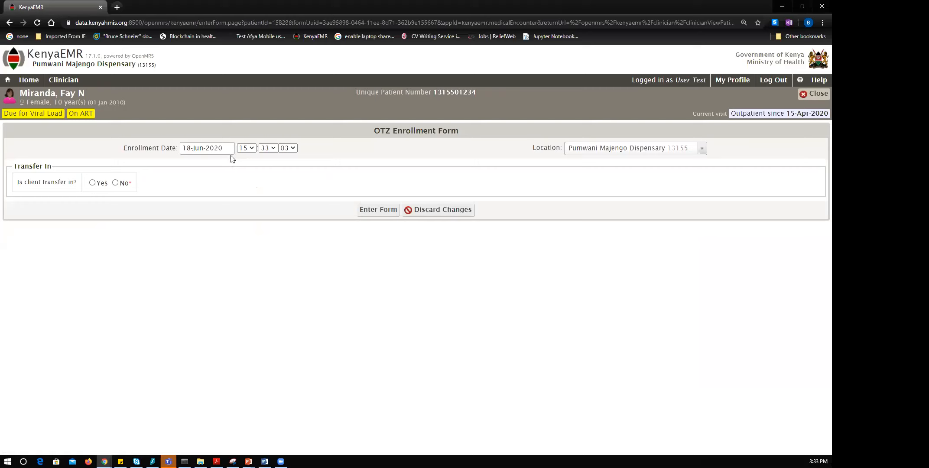
# Enroll her in OTZ with enrollment date 15-Apr-2020 and transfer-in answered No.
pyautogui.click(225, 148)
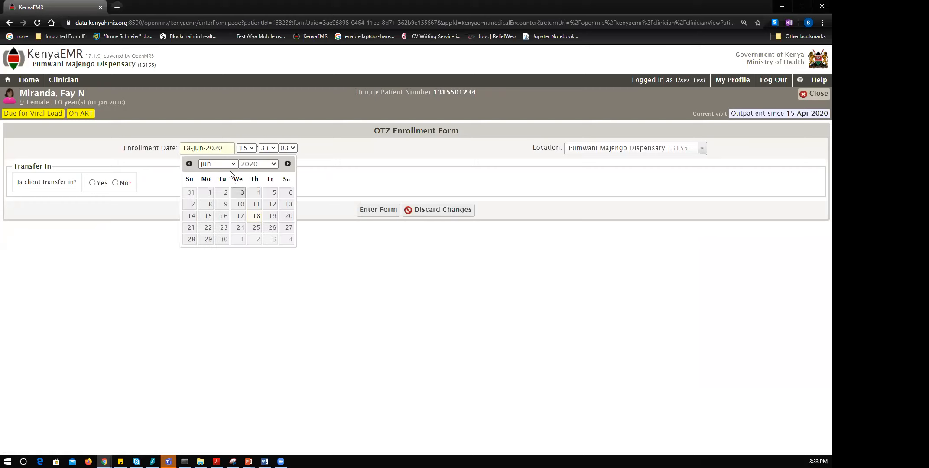
pyautogui.click(231, 166)
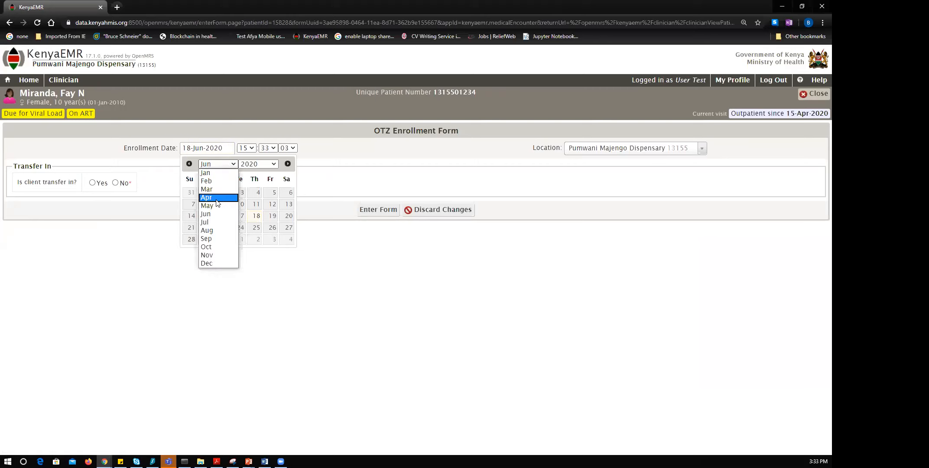
pyautogui.click(216, 199)
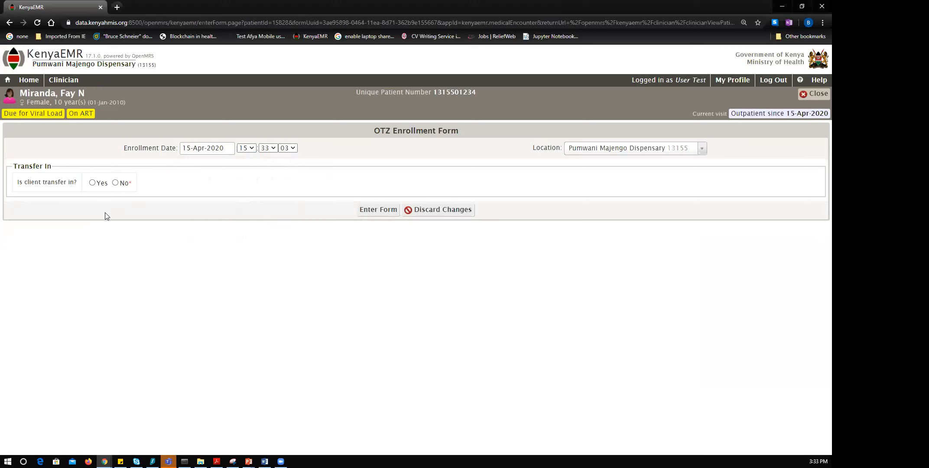
pyautogui.click(115, 185)
pyautogui.click(375, 213)
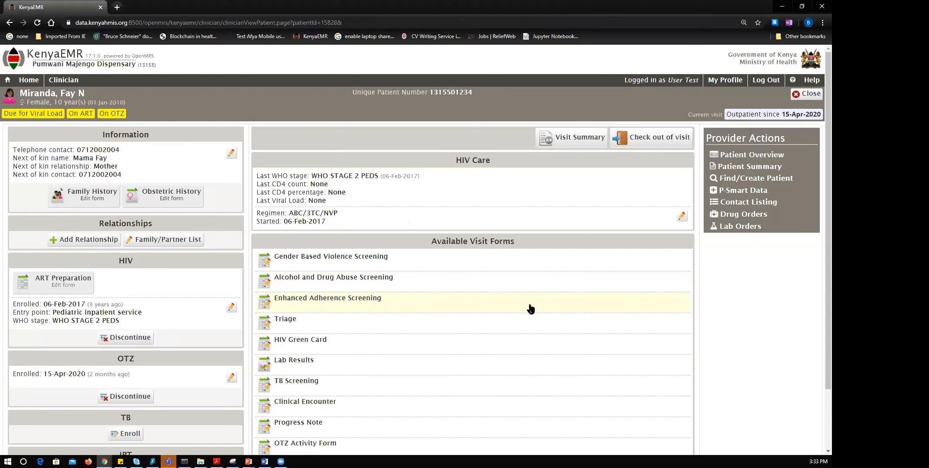
pyautogui.scroll(-2, 531, 308)
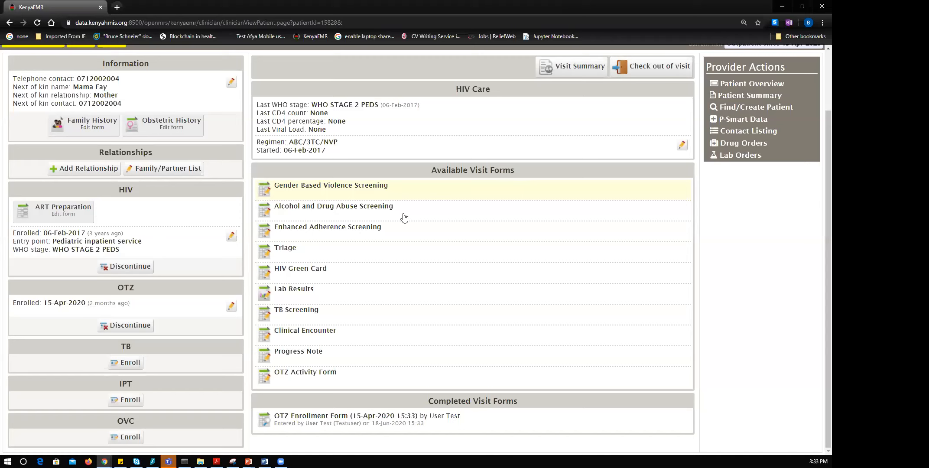
# Save an OTZ Activity Form: orientation and participation done, support group attended, remark 'Cooperative to fellow group'.
pyautogui.click(306, 378)
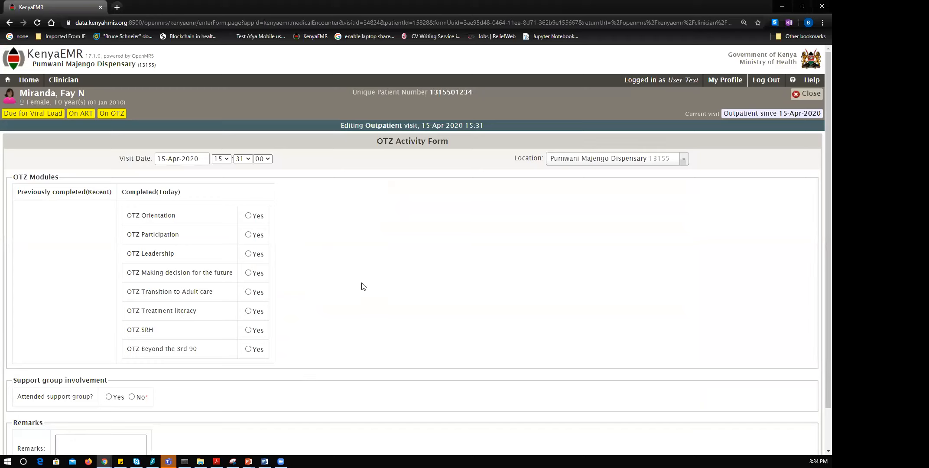
pyautogui.scroll(-1, 273, 286)
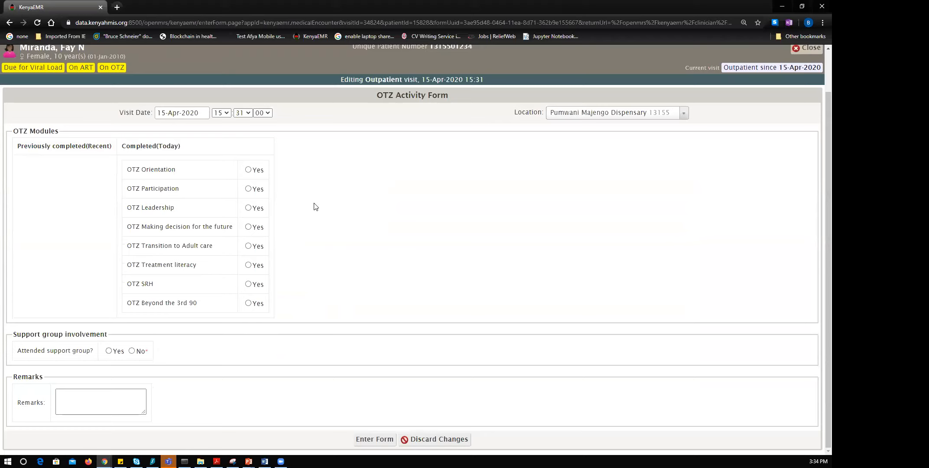
pyautogui.click(248, 170)
pyautogui.click(249, 189)
pyautogui.click(109, 351)
pyautogui.click(131, 399)
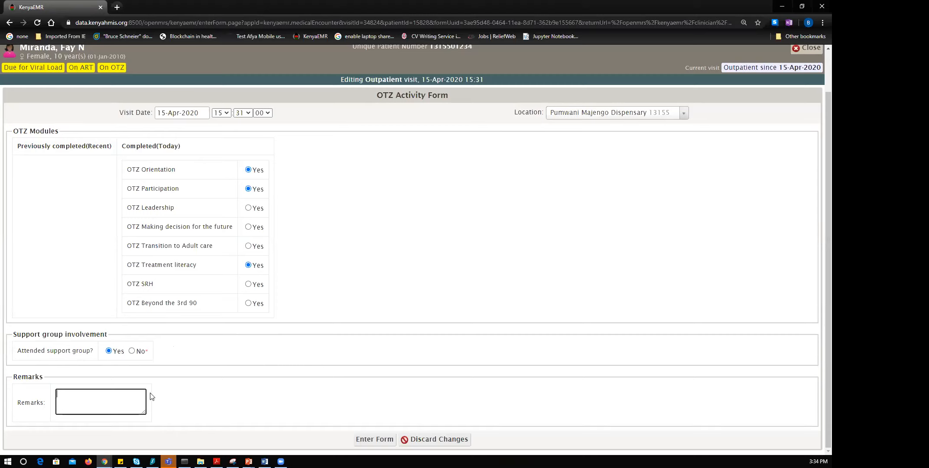
pyautogui.write('Cooperative to fellow group')
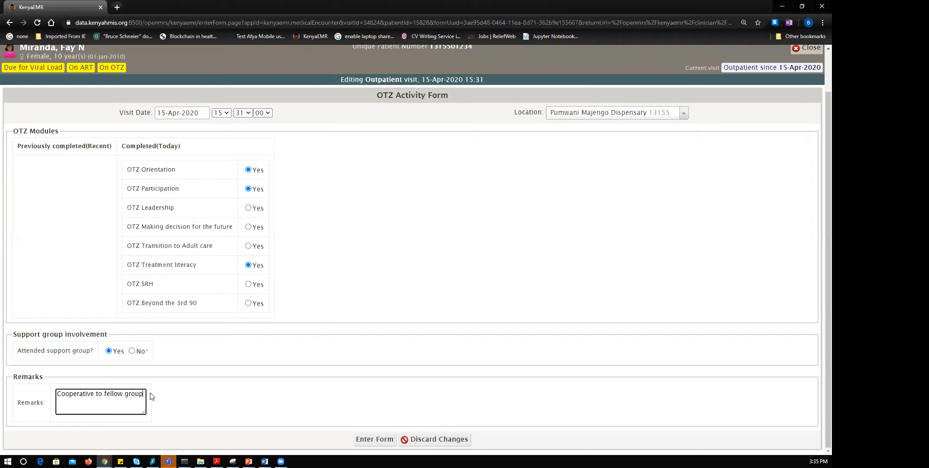
pyautogui.write(' mm')
pyautogui.press('BackSpace')
pyautogui.press('BackSpace')
pyautogui.click(370, 440)
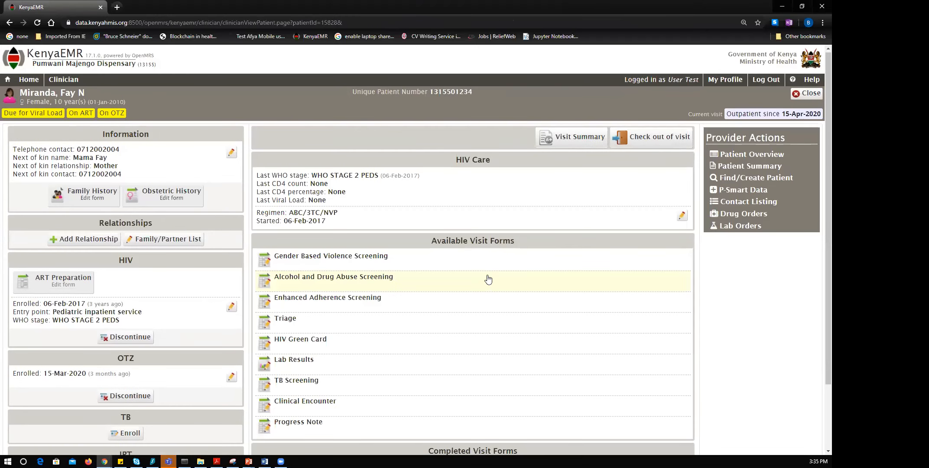
pyautogui.scroll(-2, 489, 280)
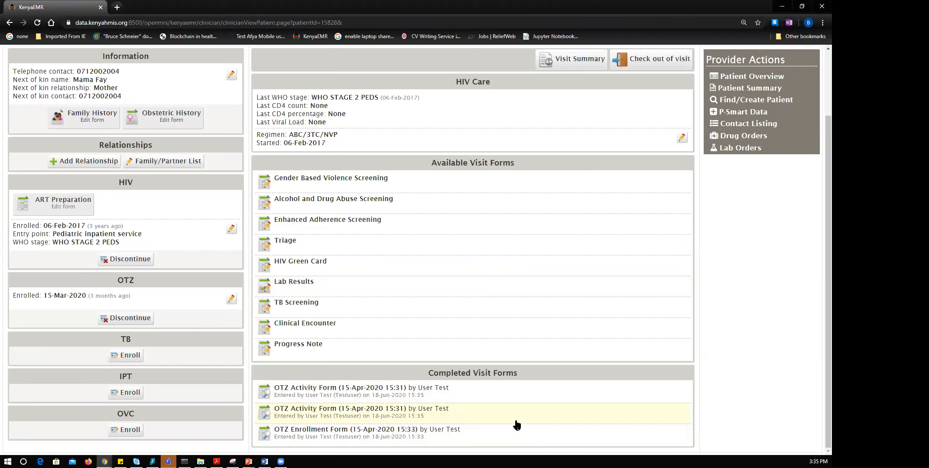
# In the Lab Results form, enter HIV viral load LDL collected on 15-Apr-2020.
pyautogui.click(307, 287)
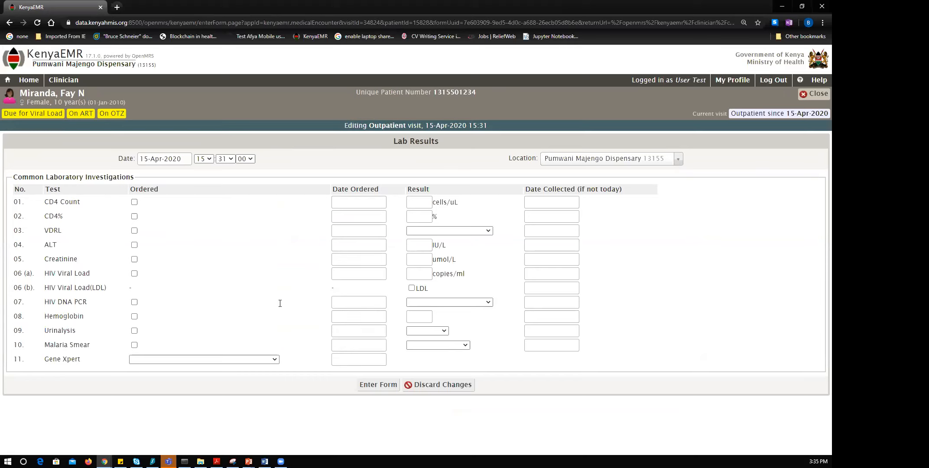
pyautogui.click(412, 288)
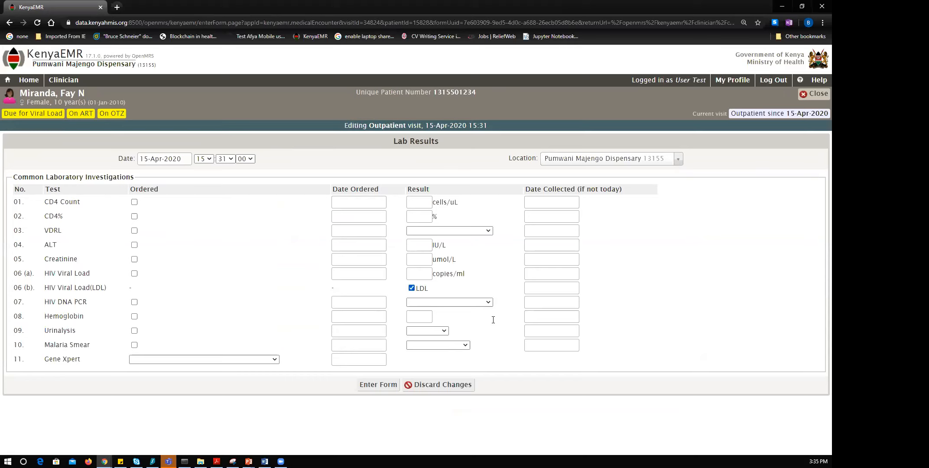
pyautogui.click(549, 292)
pyautogui.click(578, 303)
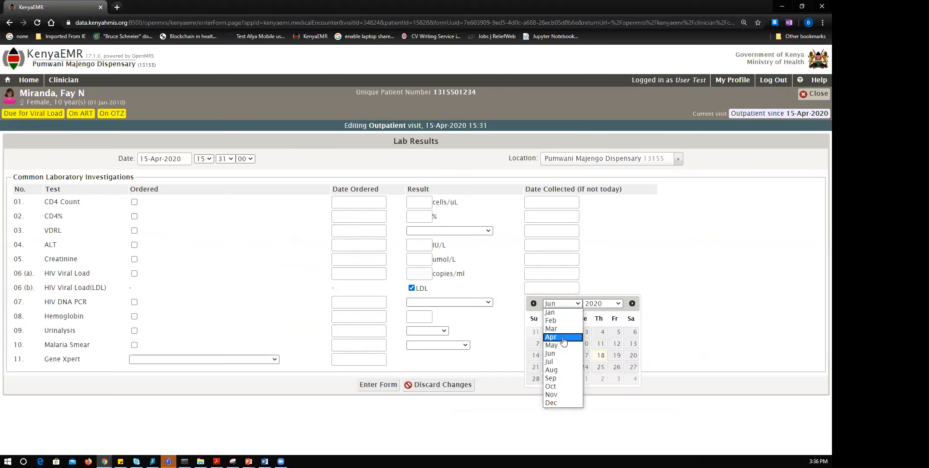
pyautogui.click(564, 341)
pyautogui.click(585, 356)
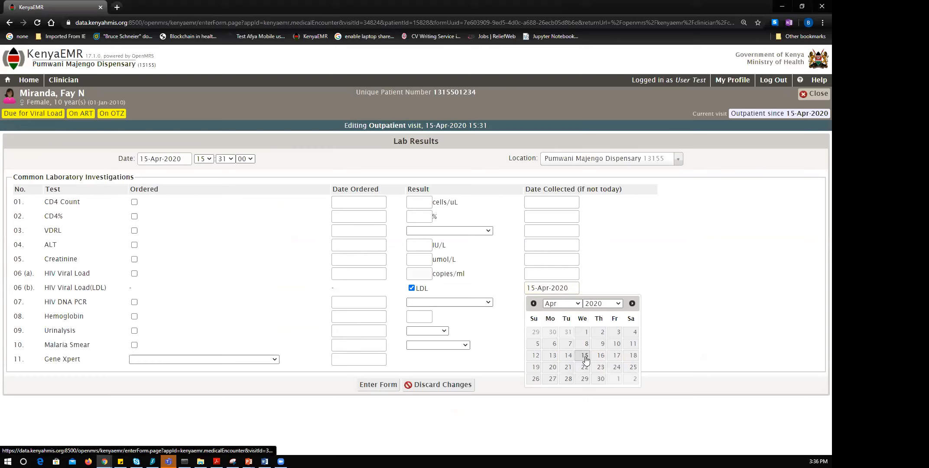
pyautogui.click(643, 338)
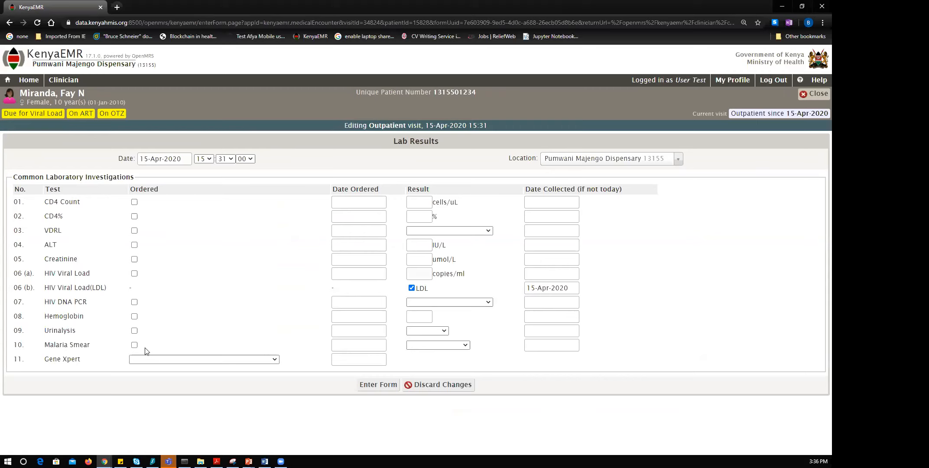
# Submit the Lab Results and confirm HIV Care shows last viral load LDL (15-Apr-2020).
pyautogui.click(376, 388)
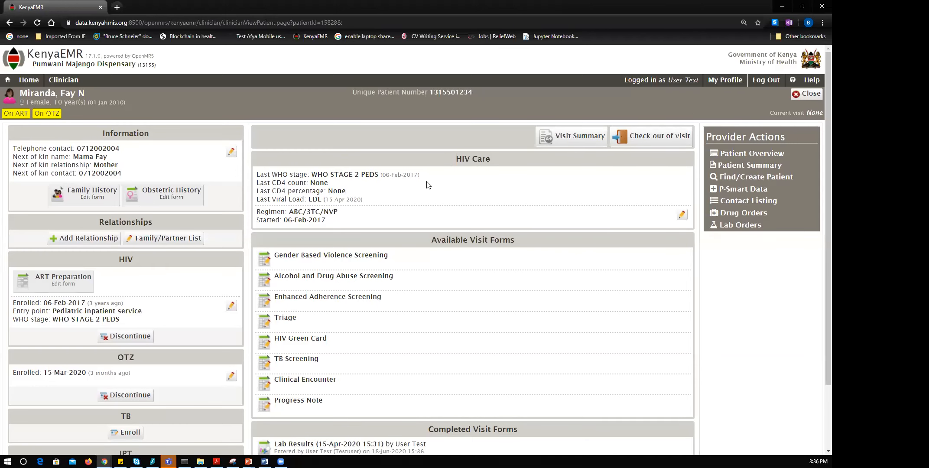
pyautogui.scroll(-1, 415, 216)
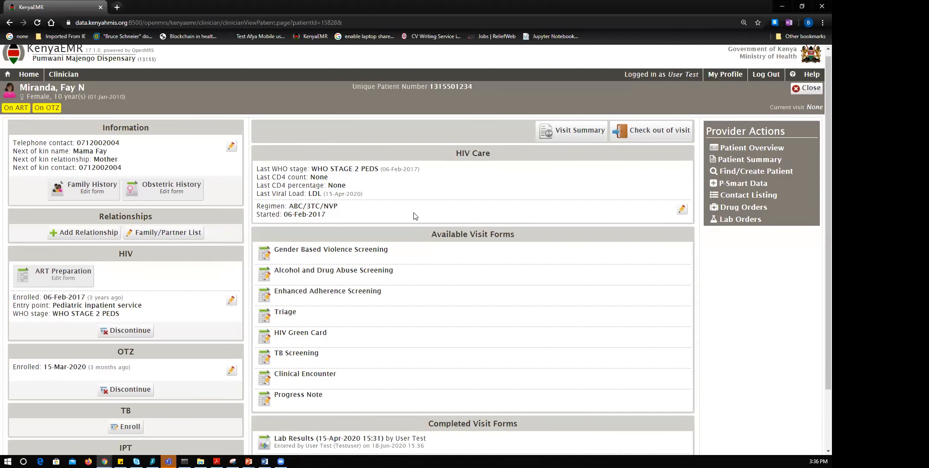
pyautogui.scroll(-2, 415, 216)
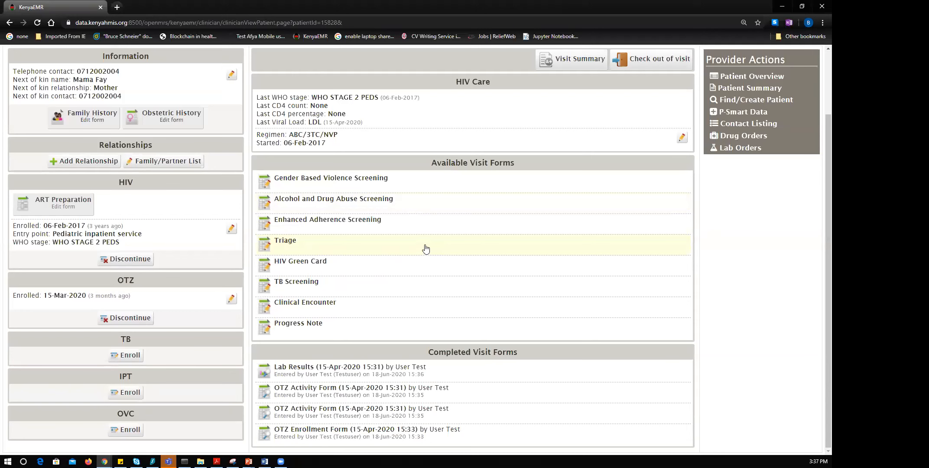
pyautogui.scroll(2, 431, 249)
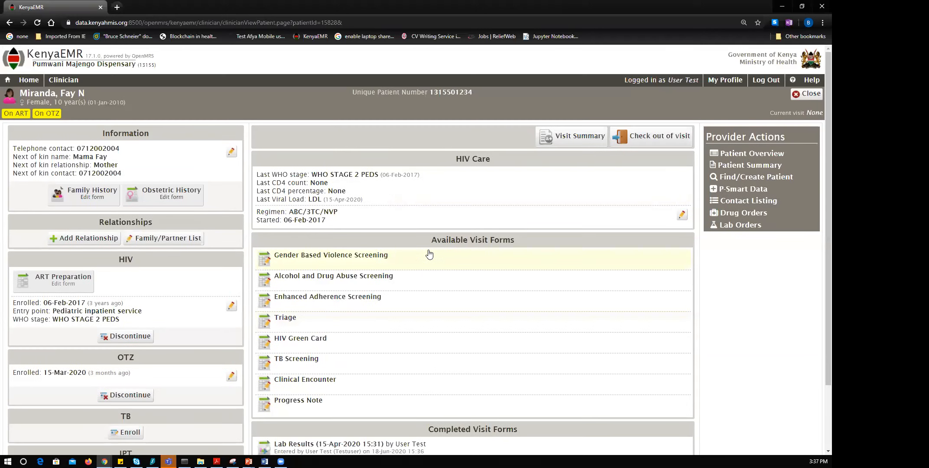
# Go from Home to the Reports section to reach the OTZ reports.
pyautogui.click(29, 81)
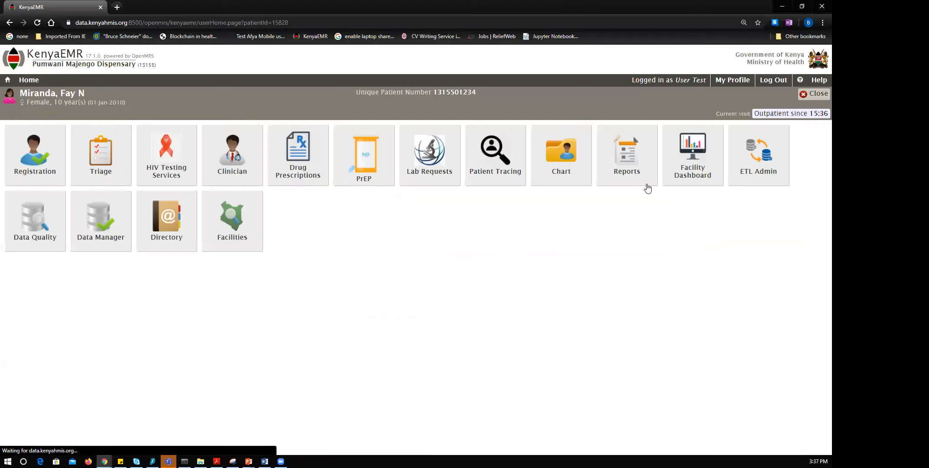
pyautogui.click(625, 174)
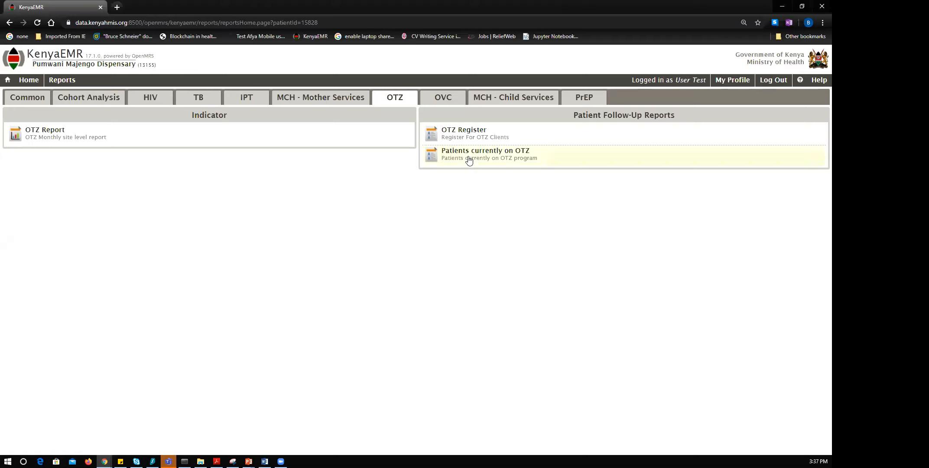
# Run and view the Patients currently on OTZ report, then return to the reports home.
pyautogui.click(484, 160)
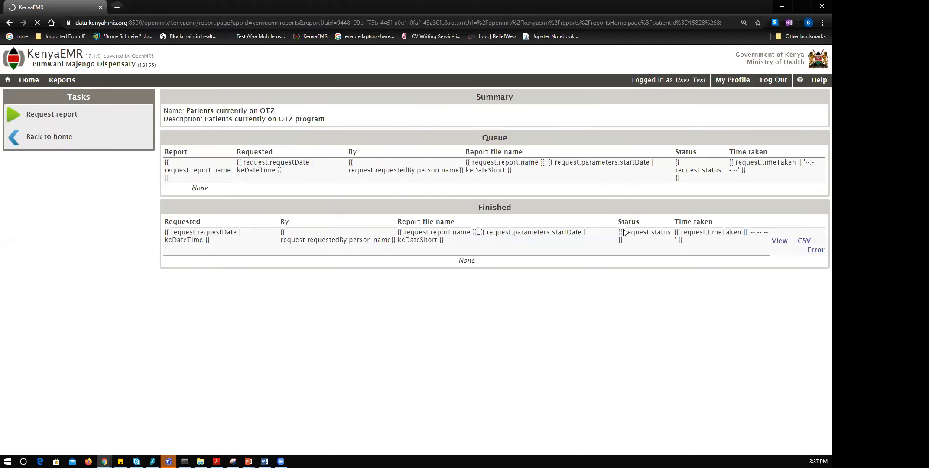
pyautogui.click(151, 113)
pyautogui.click(384, 203)
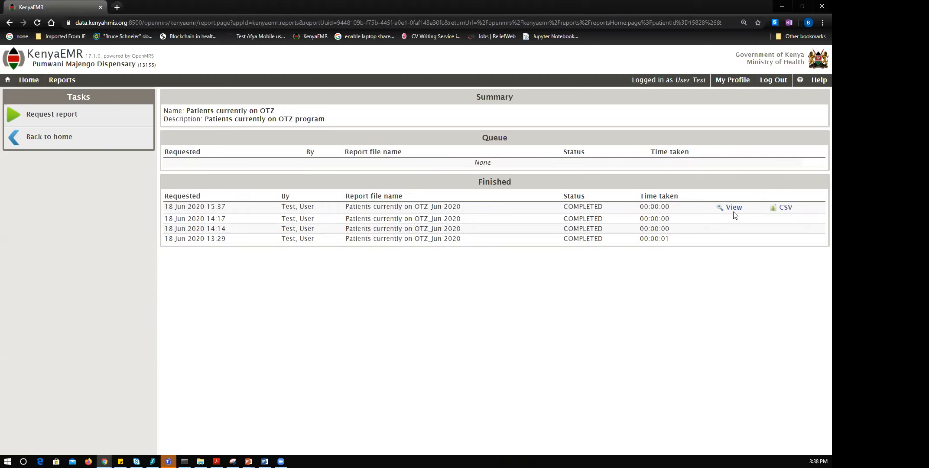
pyautogui.click(733, 209)
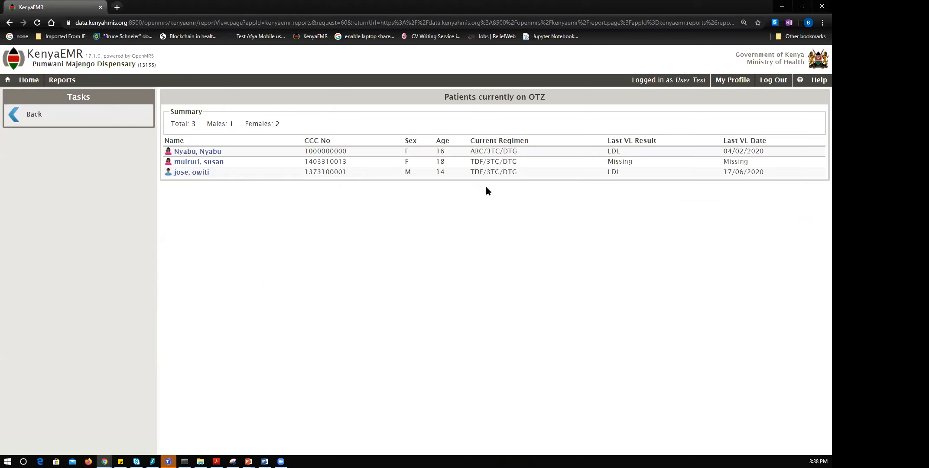
pyautogui.moveTo(611, 141); pyautogui.dragTo(666, 141)
pyautogui.click(68, 155)
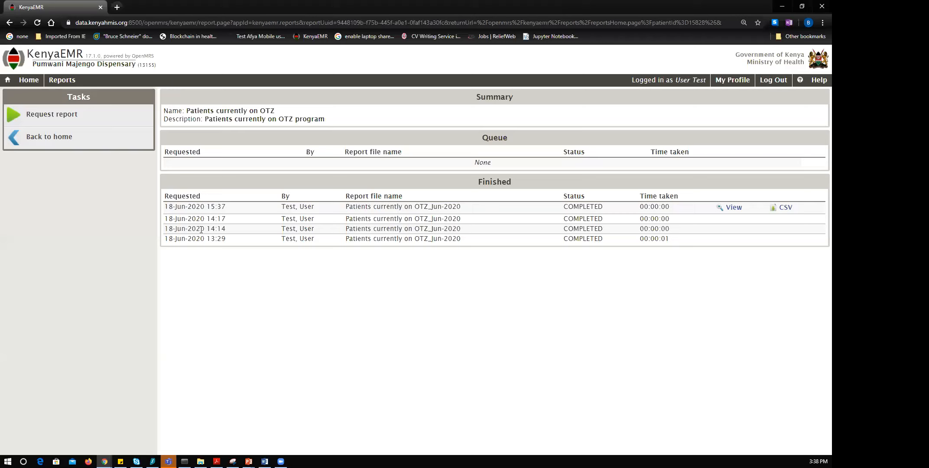
pyautogui.click(68, 145)
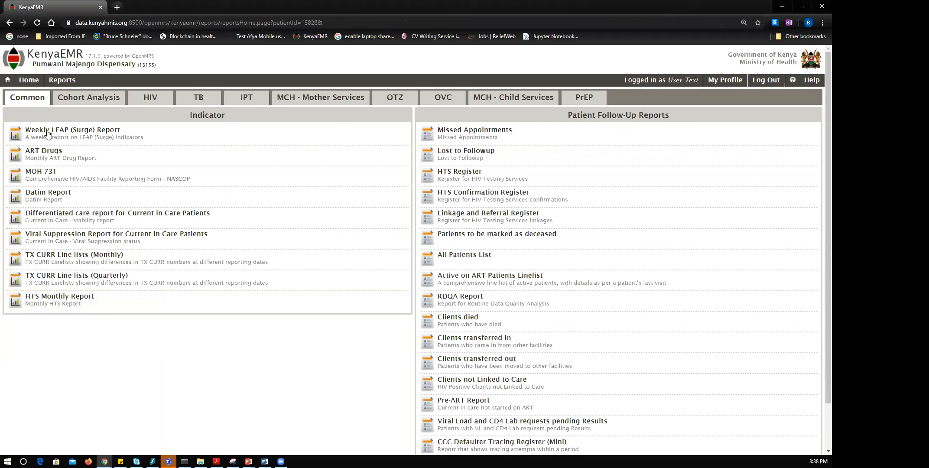
# Search Registration by name, limited to checked-in patients, and open her record.
pyautogui.click(29, 80)
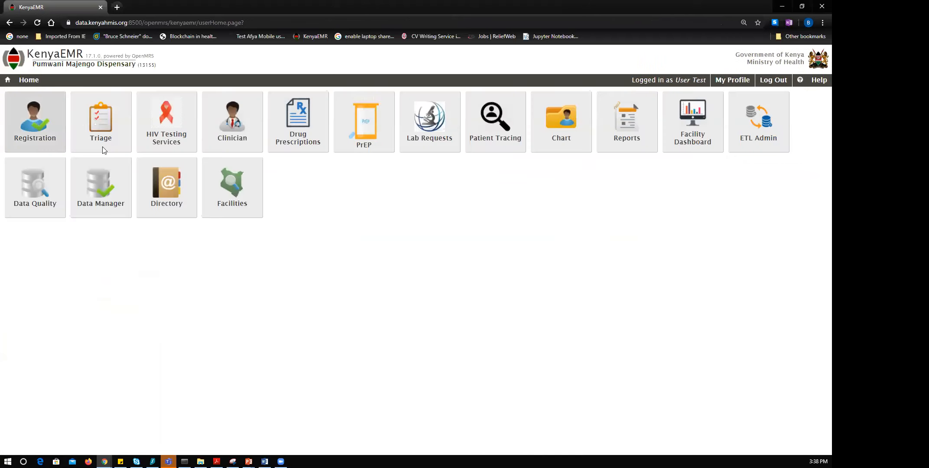
pyautogui.click(66, 123)
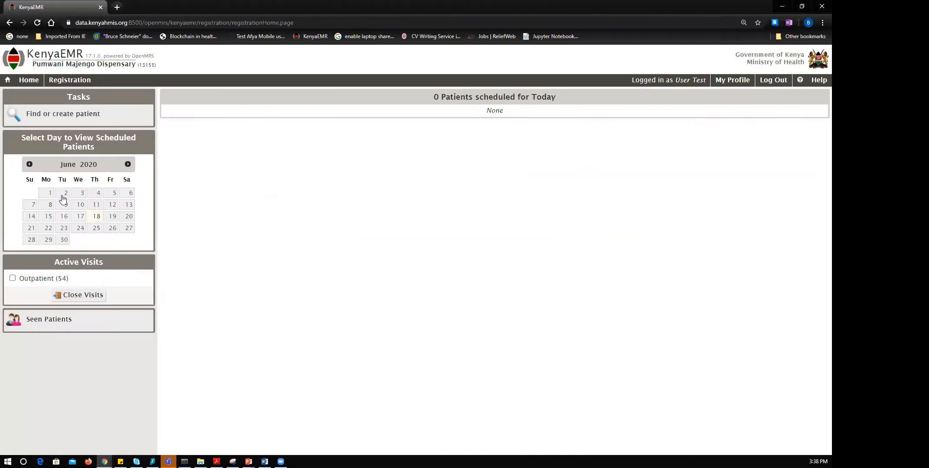
pyautogui.click(34, 115)
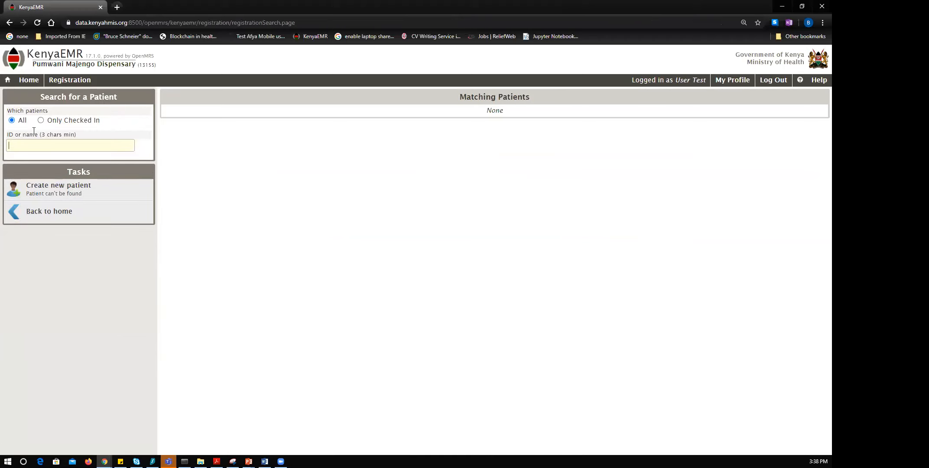
pyautogui.write('fay')
pyautogui.click(41, 120)
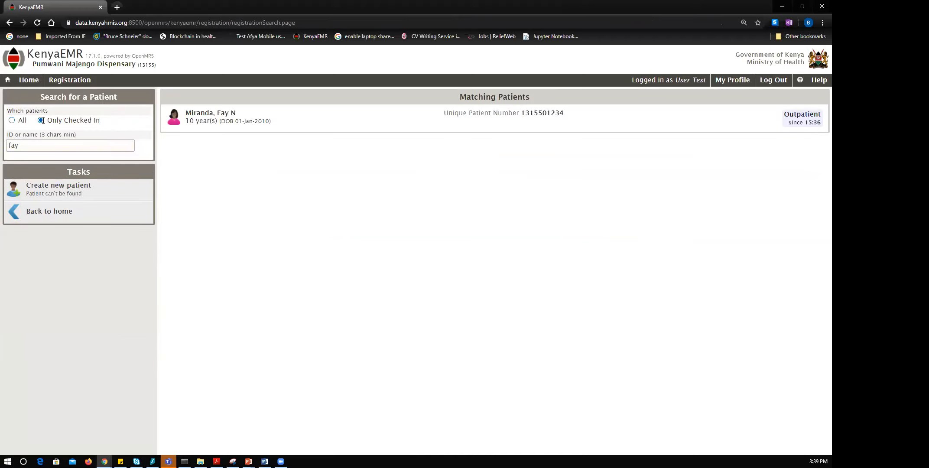
pyautogui.click(217, 125)
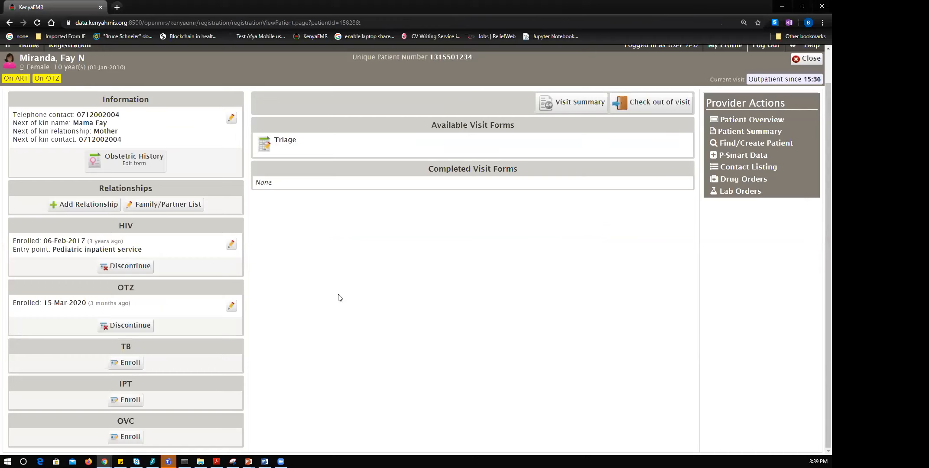
pyautogui.scroll(1, 554, 210)
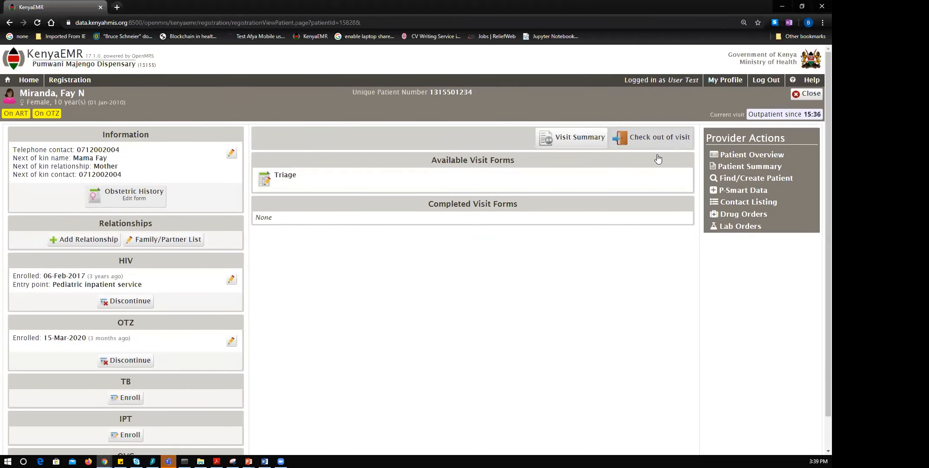
# Go home, open the patient in the Clinician area and start her OTZ discontinuation.
pyautogui.click(30, 83)
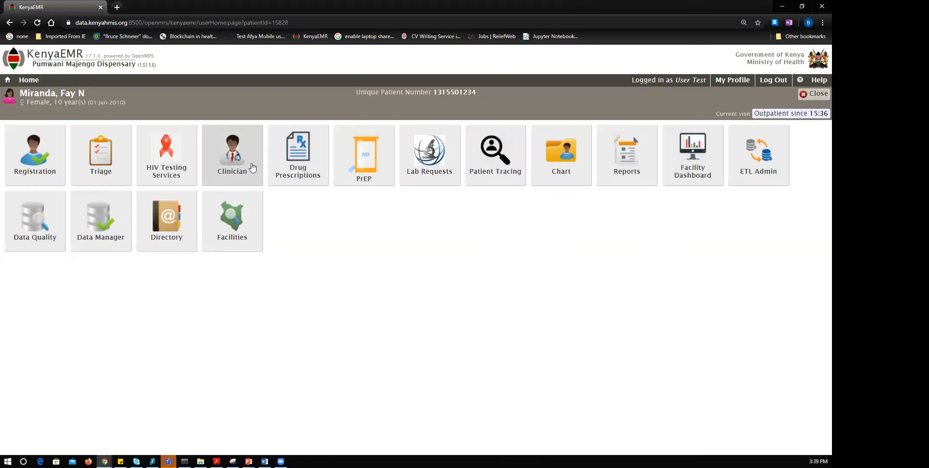
pyautogui.click(253, 166)
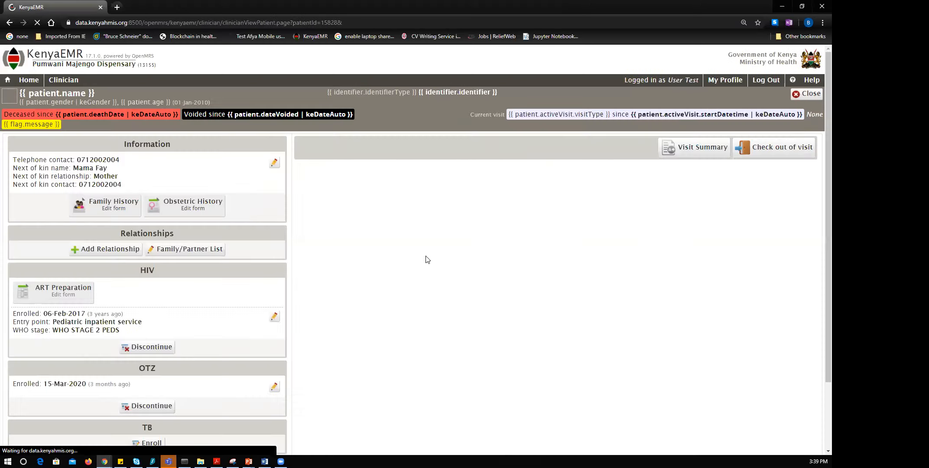
pyautogui.scroll(-2, 539, 209)
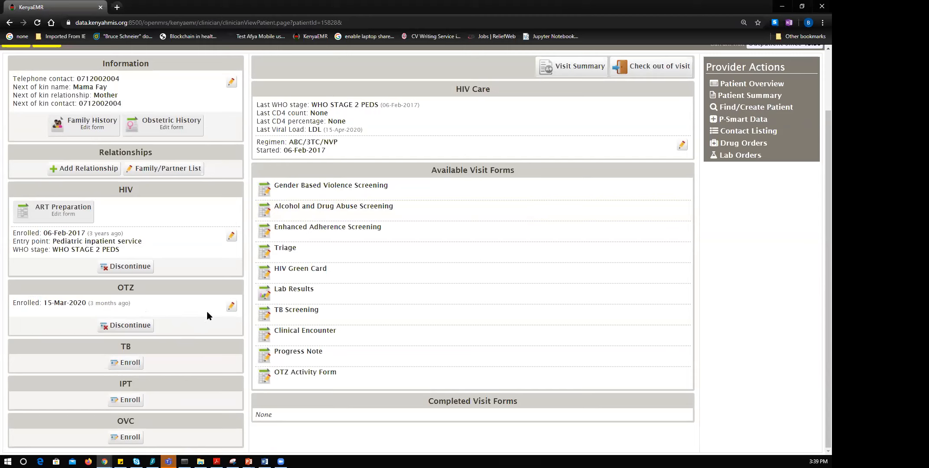
pyautogui.click(135, 328)
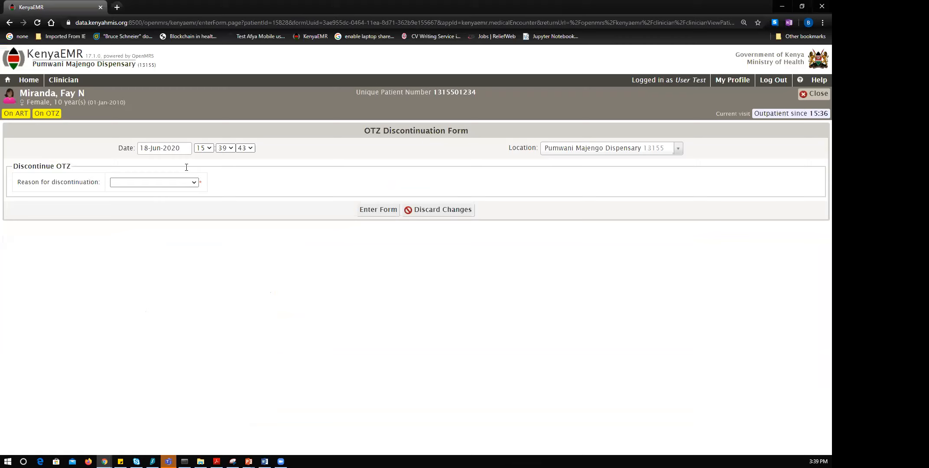
# Date the OTZ discontinuation 26-May-2020 with reason Opt out of OTZ, and submit it.
pyautogui.click(182, 148)
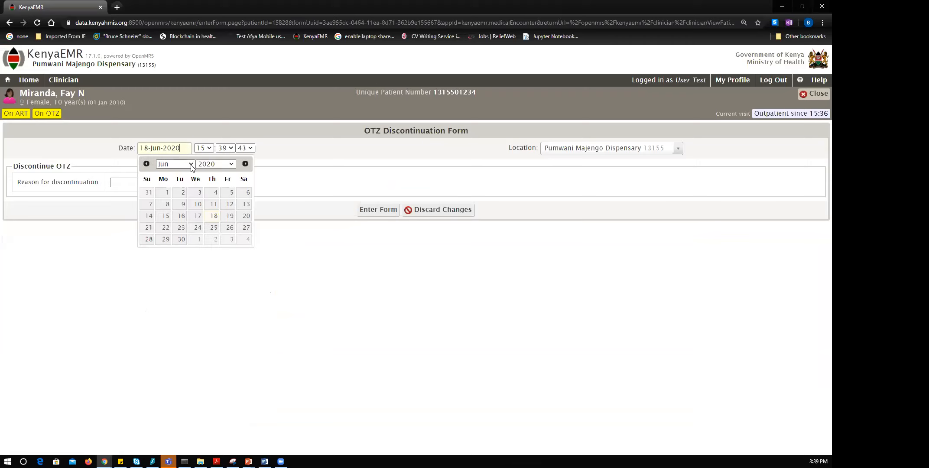
pyautogui.click(191, 165)
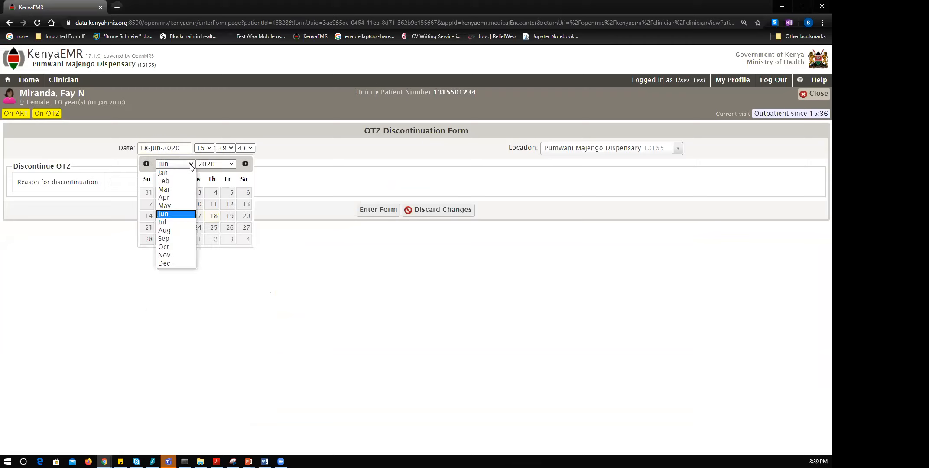
pyautogui.click(179, 206)
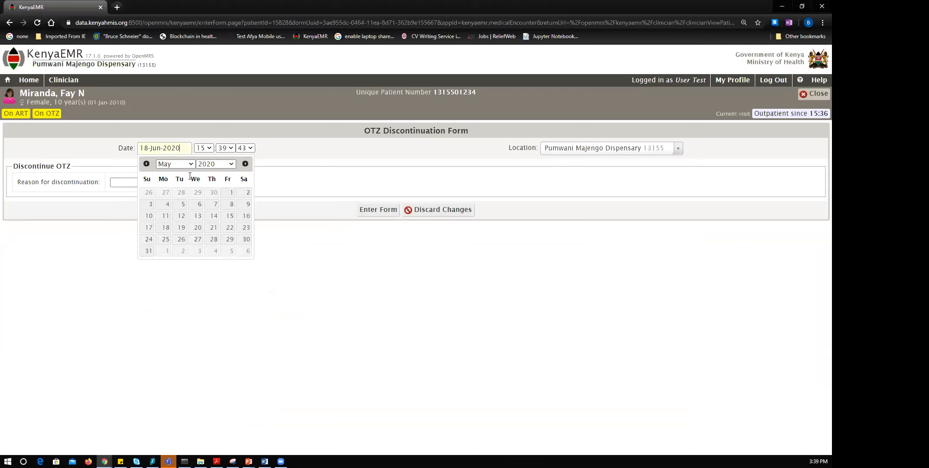
pyautogui.click(181, 240)
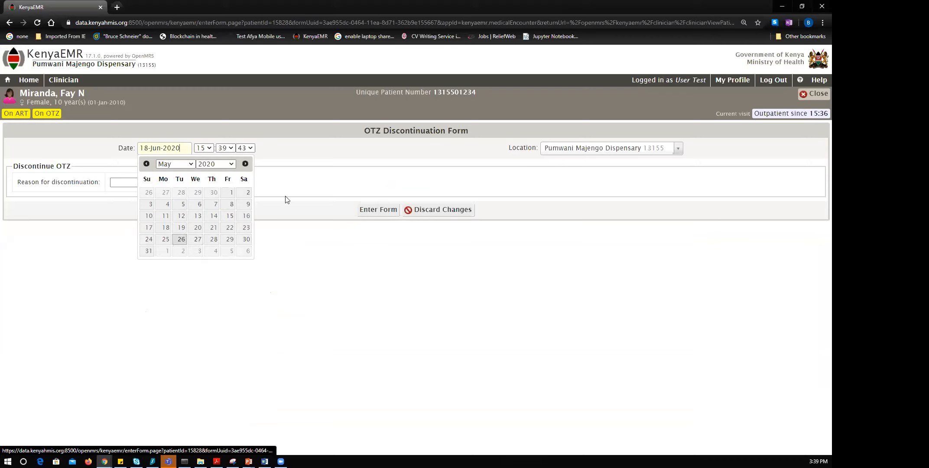
pyautogui.click(196, 182)
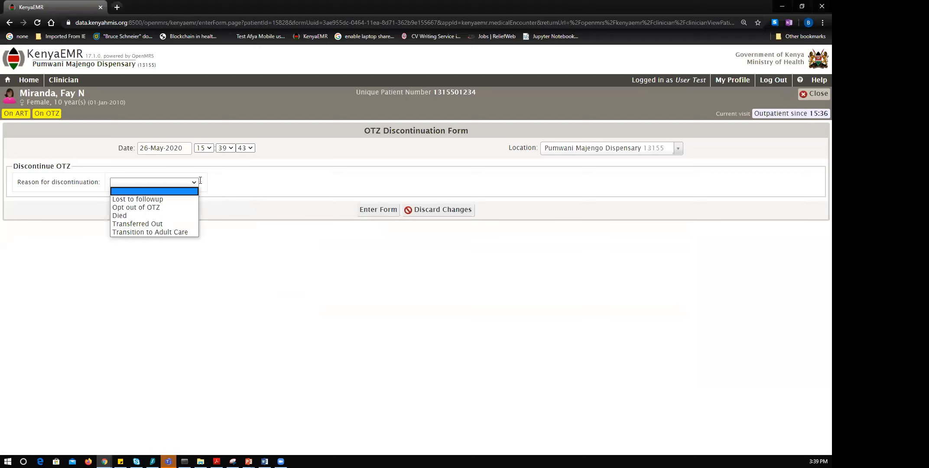
pyautogui.click(177, 208)
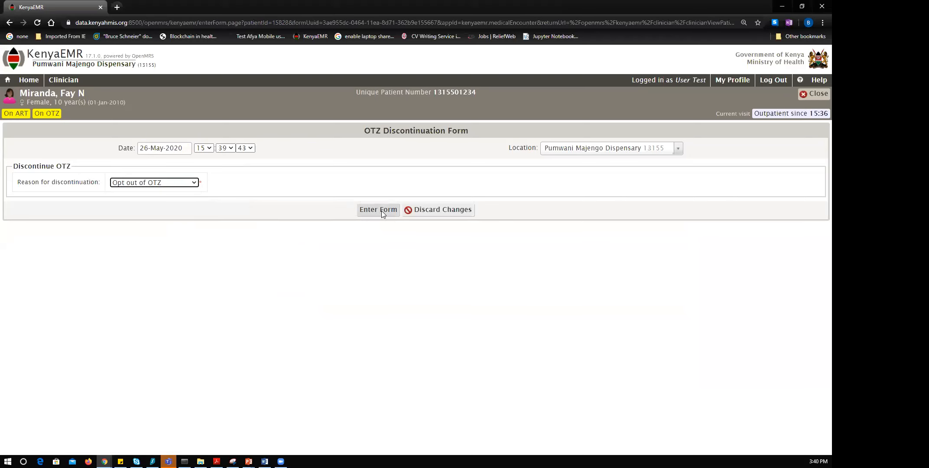
pyautogui.click(381, 211)
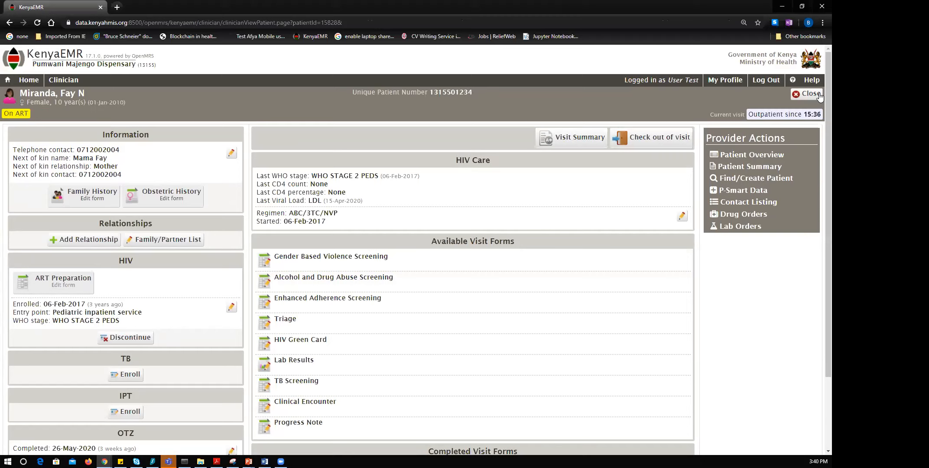
# Close this chart, open a checked-in 6-year-old boy's chart, and check him out of his visit.
pyautogui.click(807, 94)
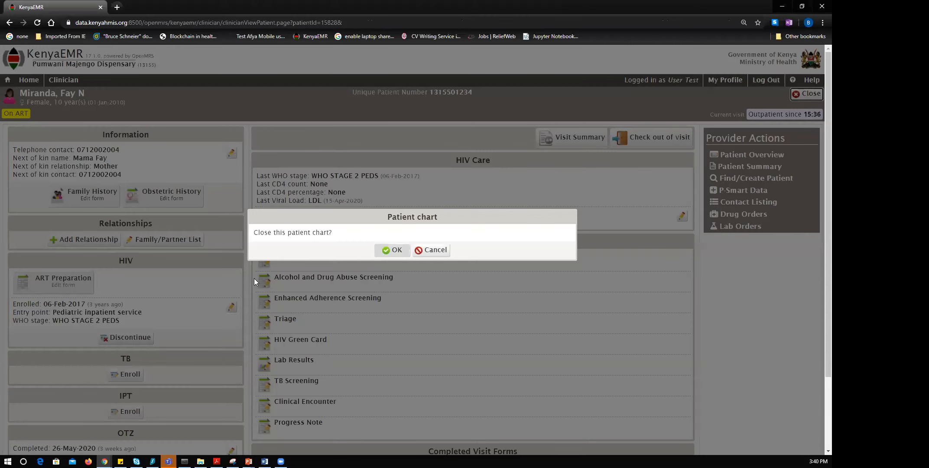
pyautogui.press('Return')
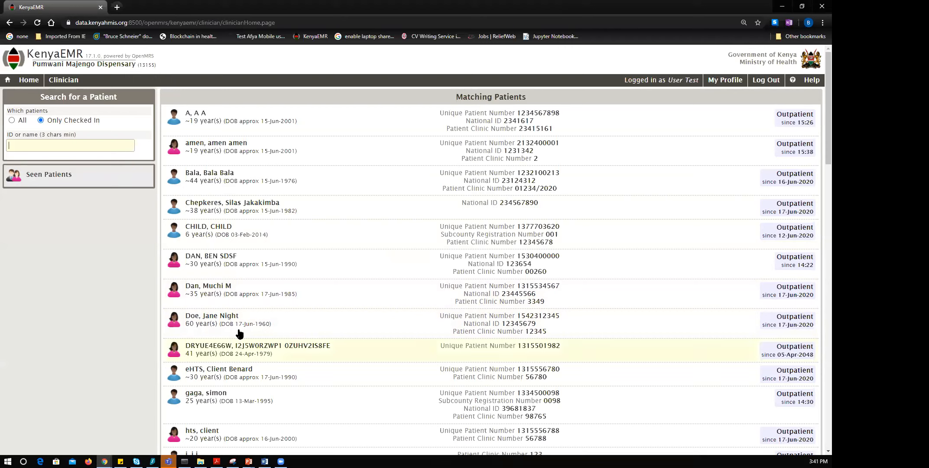
pyautogui.click(256, 242)
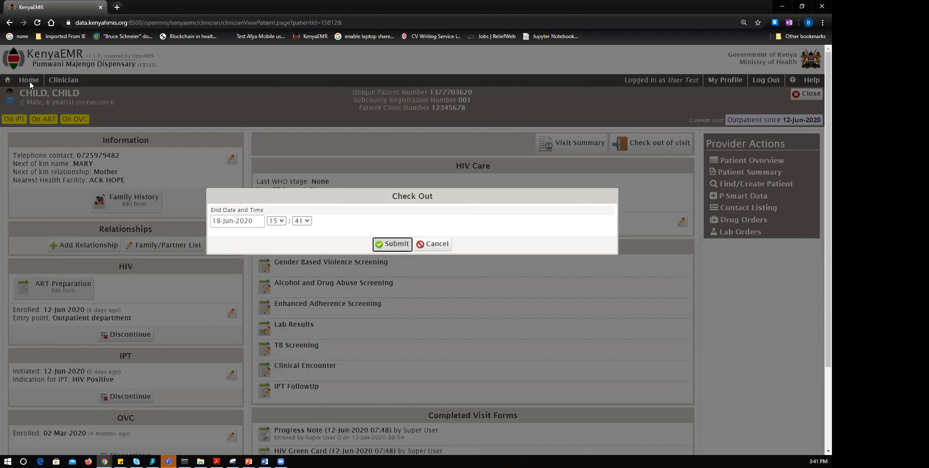
pyautogui.press('Return')
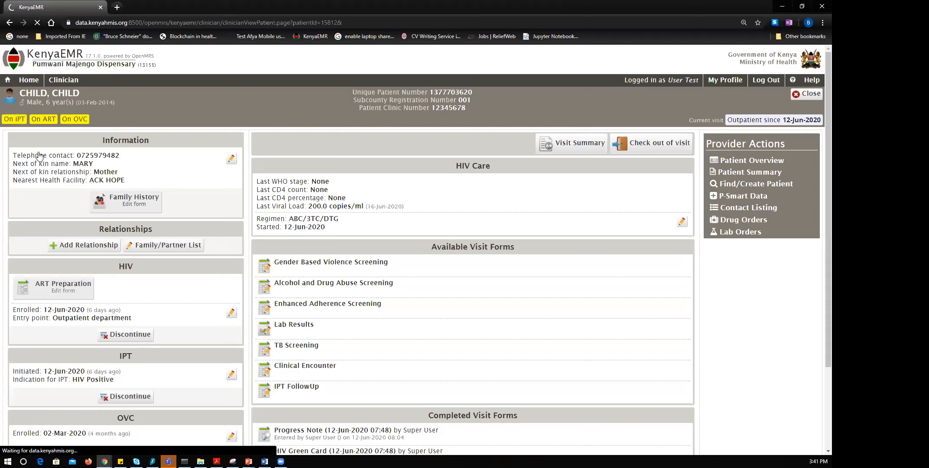
# Switch to the Registration app and close the current patient's chart.
pyautogui.click(28, 80)
pyautogui.click(36, 160)
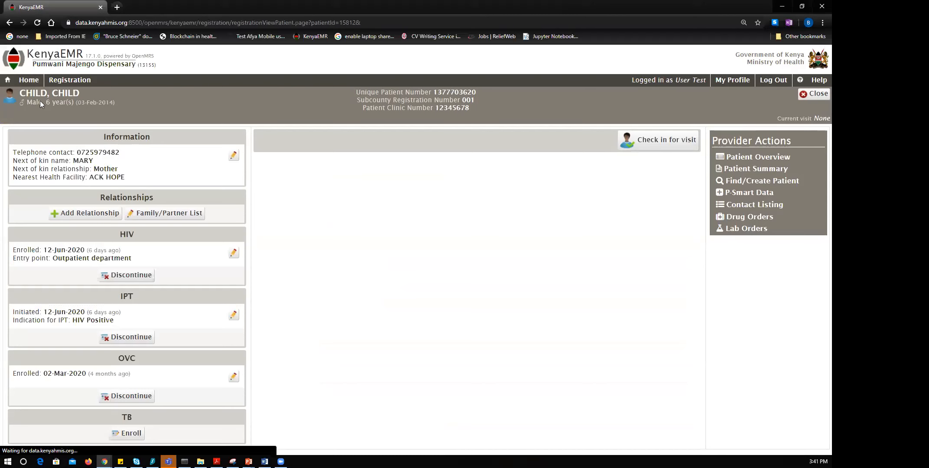
pyautogui.click(812, 94)
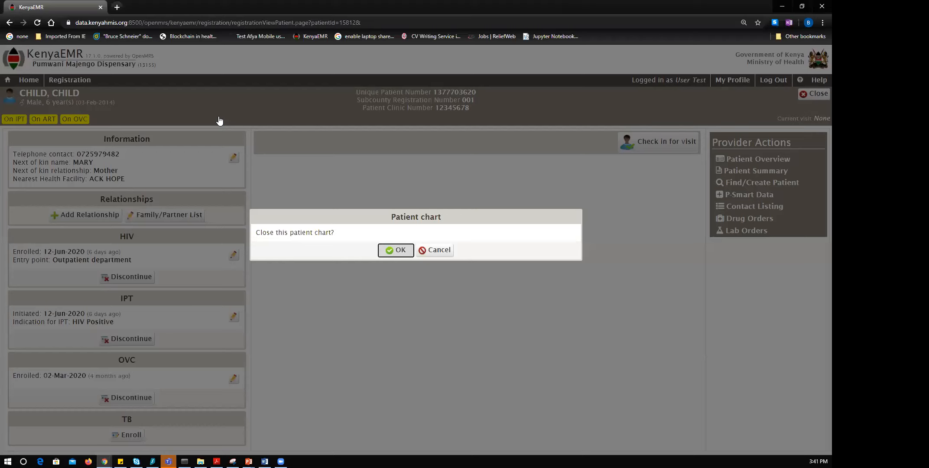
pyautogui.press('Return')
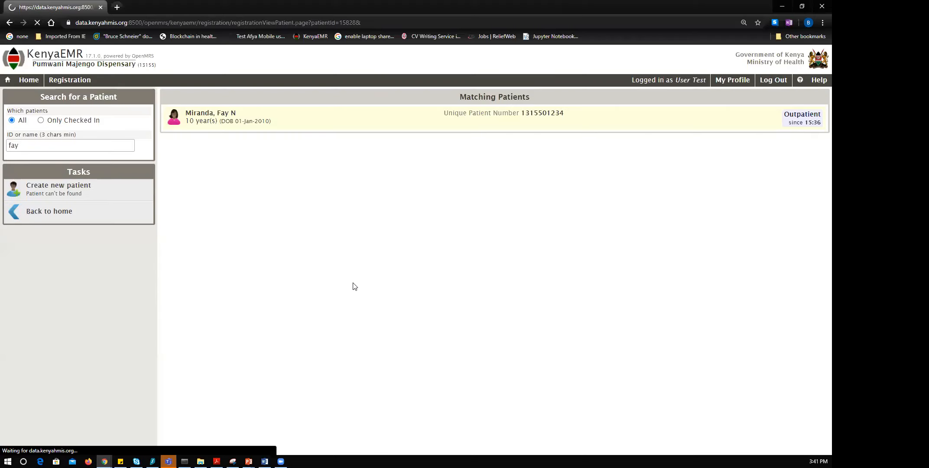
# Reopen the 10-year-old girl's chart and start her OVC enrolment.
pyautogui.scroll(-2, 351, 286)
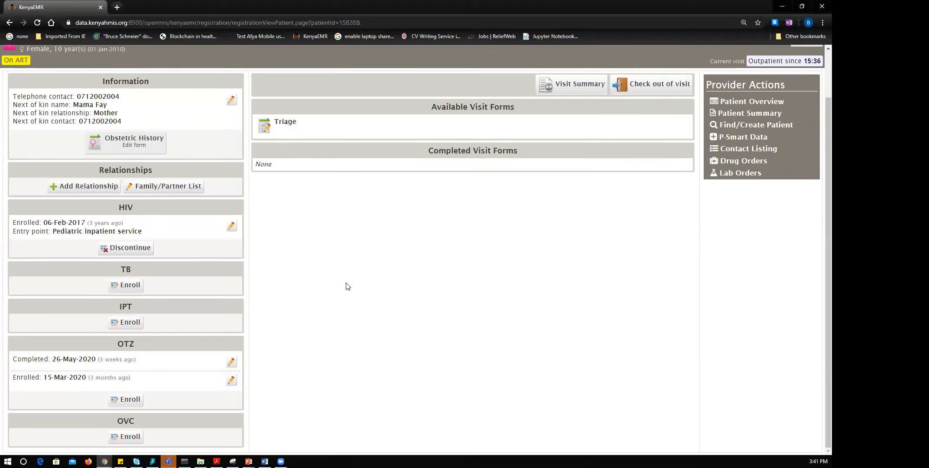
pyautogui.scroll(2, 353, 309)
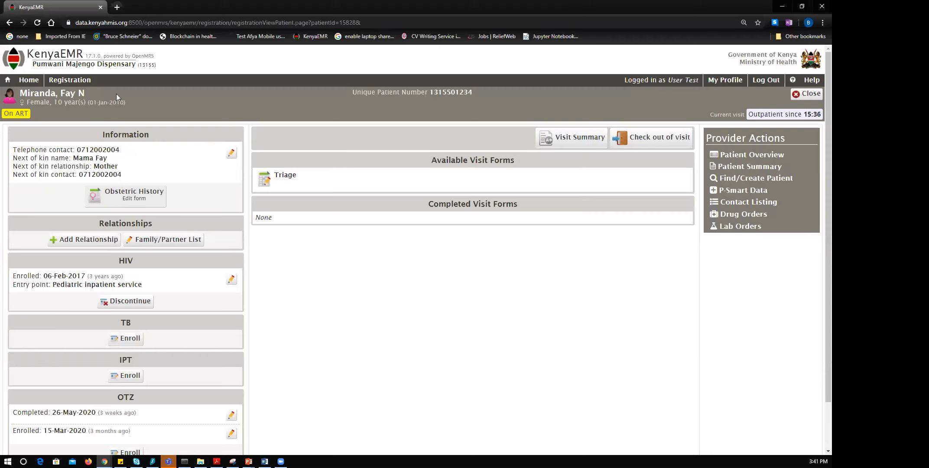
pyautogui.moveTo(86, 94); pyautogui.dragTo(70, 94)
pyautogui.scroll(-2, 268, 309)
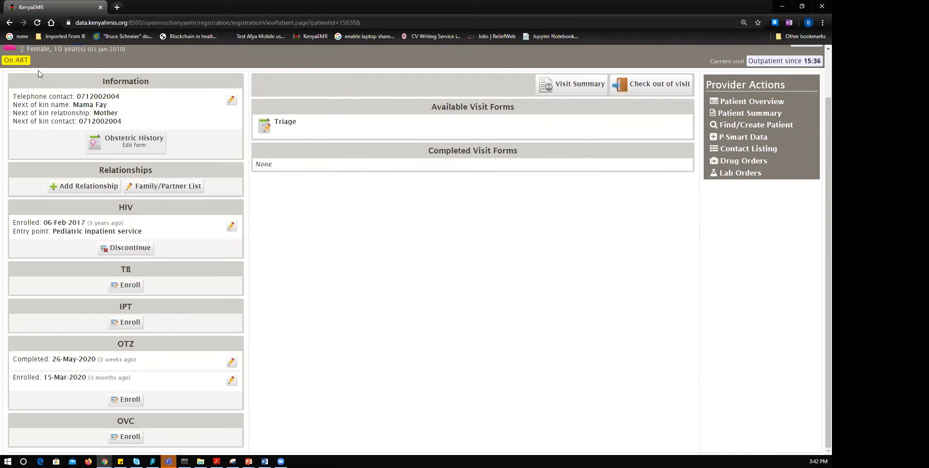
pyautogui.scroll(2, 39, 74)
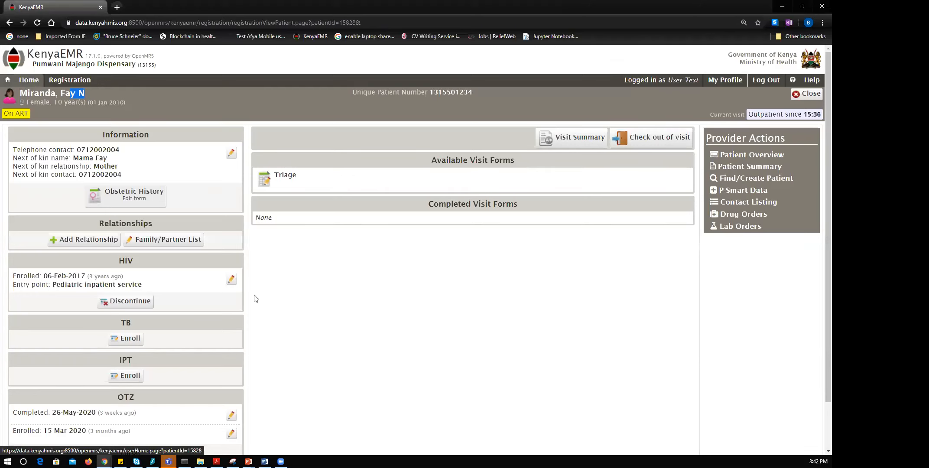
pyautogui.scroll(-2, 181, 394)
pyautogui.click(130, 438)
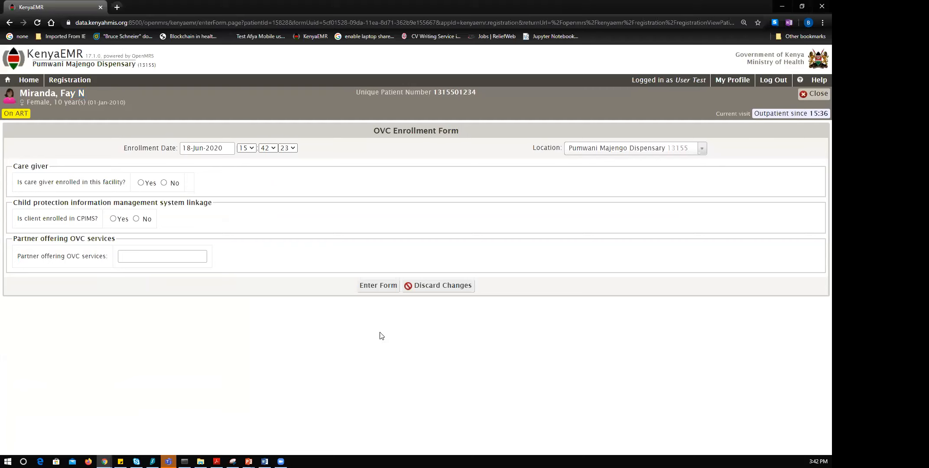
# Date the OVC enrolment 01-Jun-2020 and answer No to the caregiver being enrolled here.
pyautogui.click(234, 148)
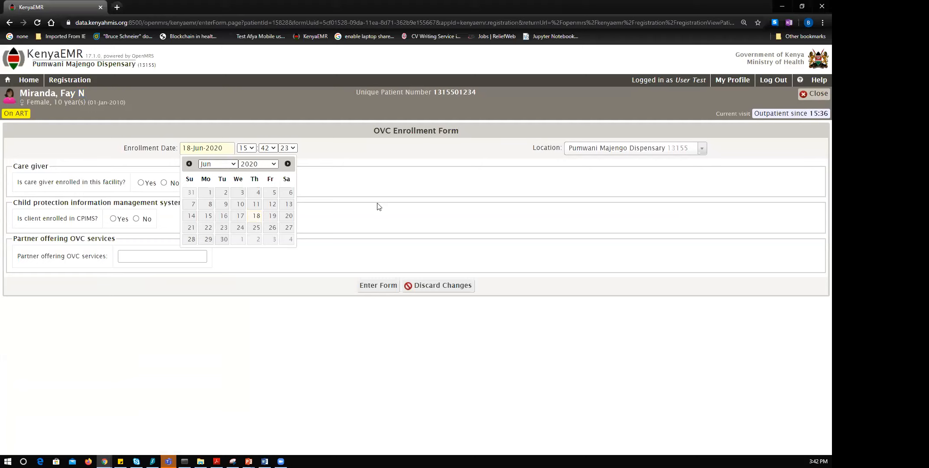
pyautogui.click(237, 235)
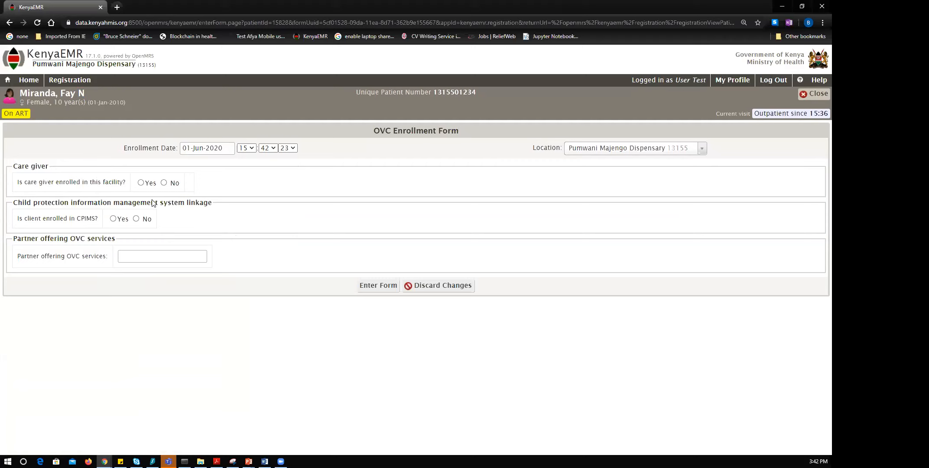
pyautogui.click(143, 184)
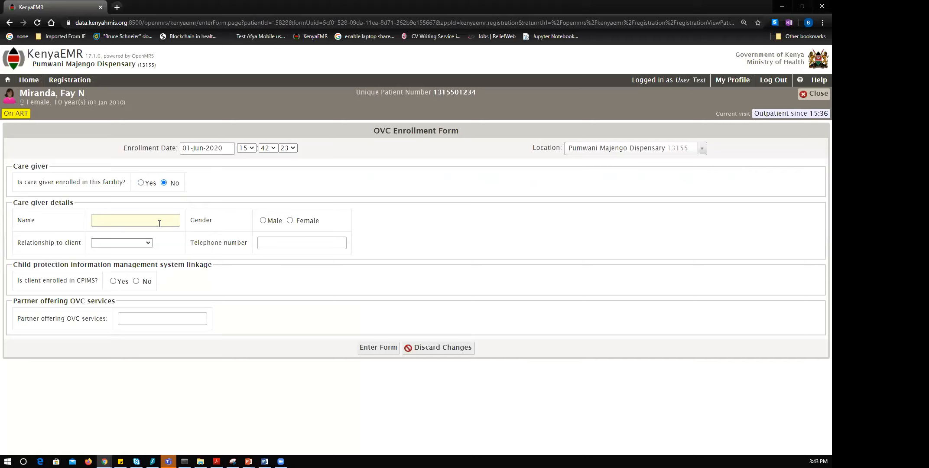
# Enter the caregiver's name and phone number, with gender Male and relationship Uncle.
pyautogui.write('John Daddy')
pyautogui.click(262, 220)
pyautogui.click(145, 242)
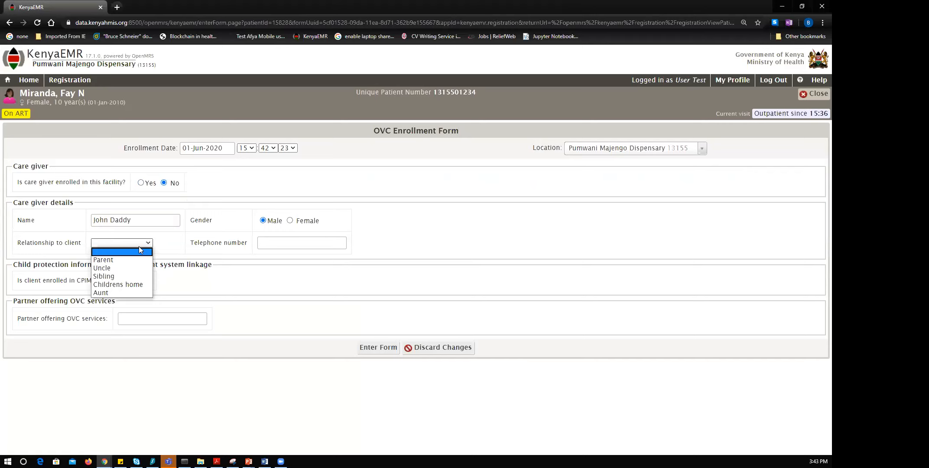
pyautogui.click(138, 268)
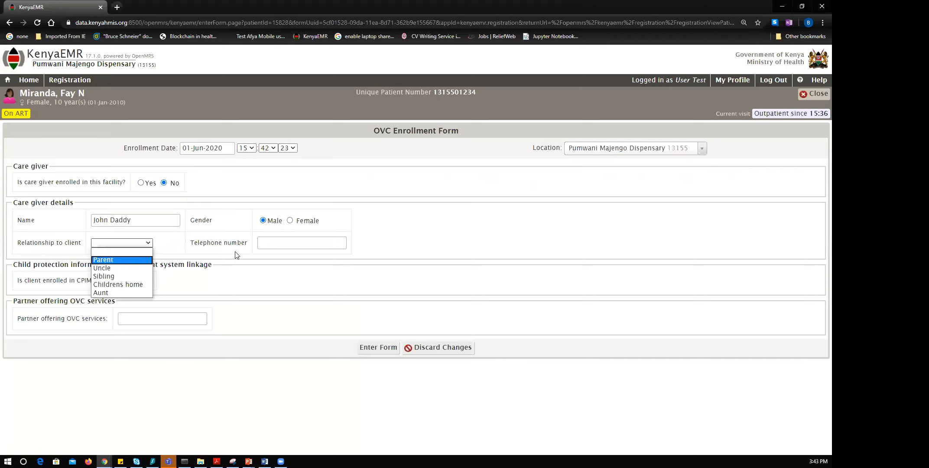
pyautogui.click(298, 238)
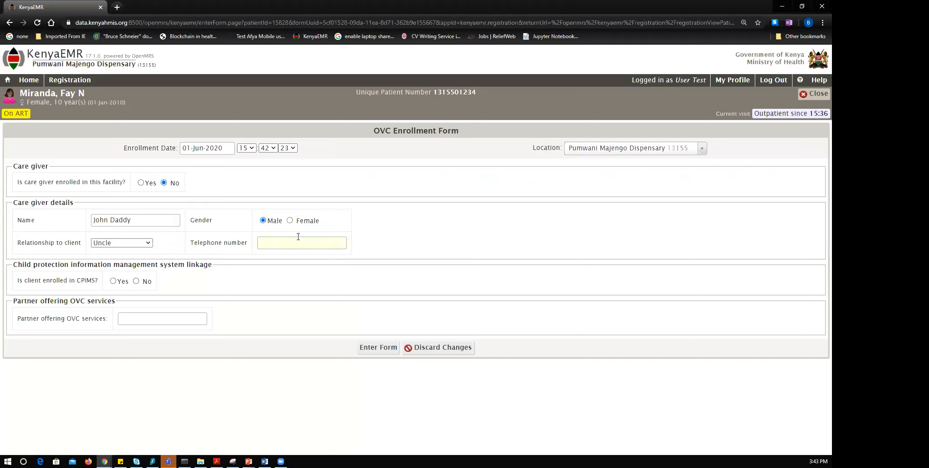
pyautogui.write('0780123456')
# Mark CPIMS enrolment with its identifier, set the partner to FACES, and save the form.
pyautogui.click(114, 282)
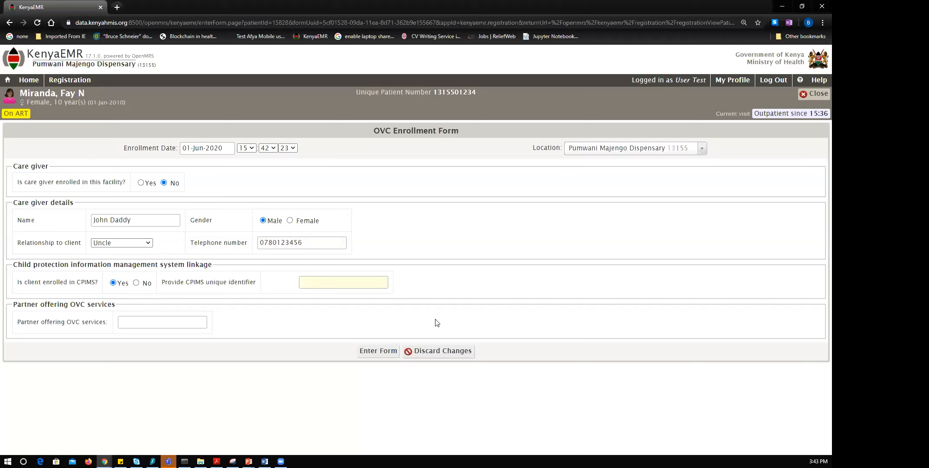
pyautogui.write('12')
pyautogui.write('345')
pyautogui.write('FACES')
pyautogui.click(378, 351)
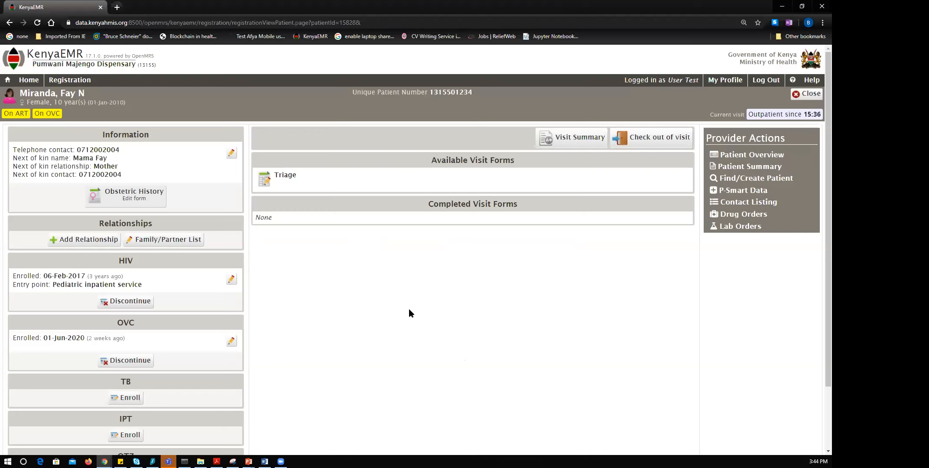
# Open the girl's Clinician dashboard showing HIV Care details and visit forms.
pyautogui.scroll(-2, 411, 315)
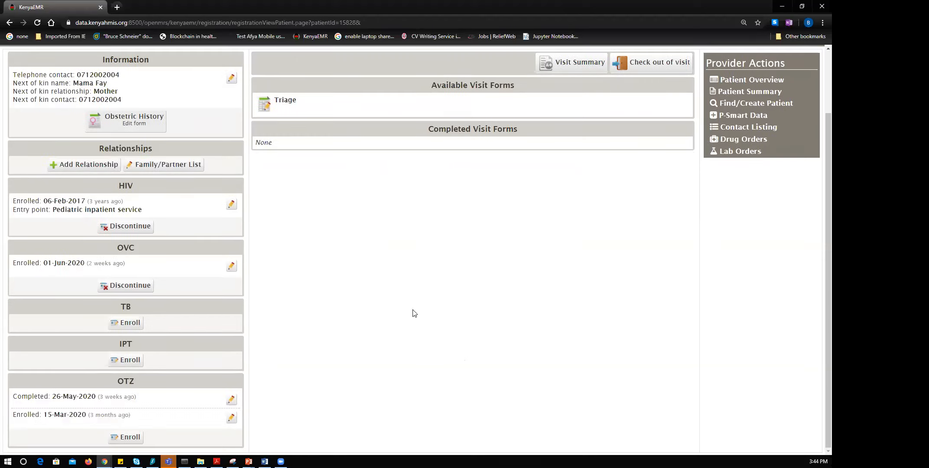
pyautogui.scroll(2, 414, 313)
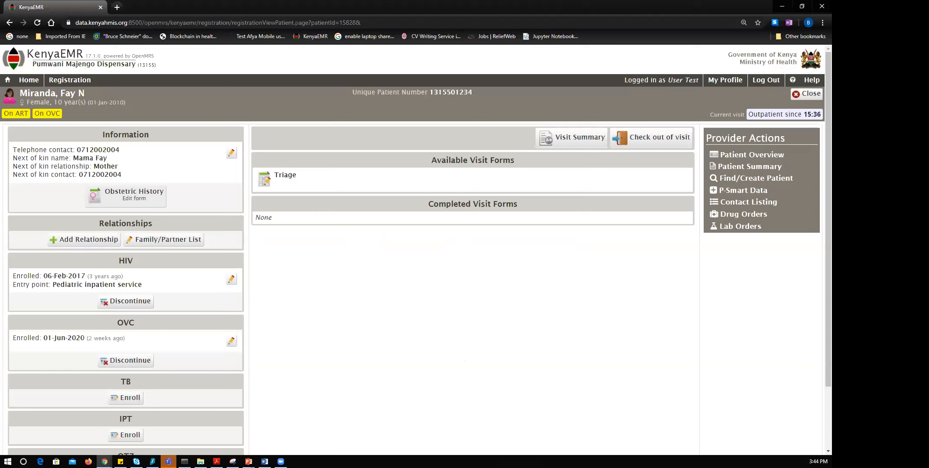
pyautogui.click(287, 120)
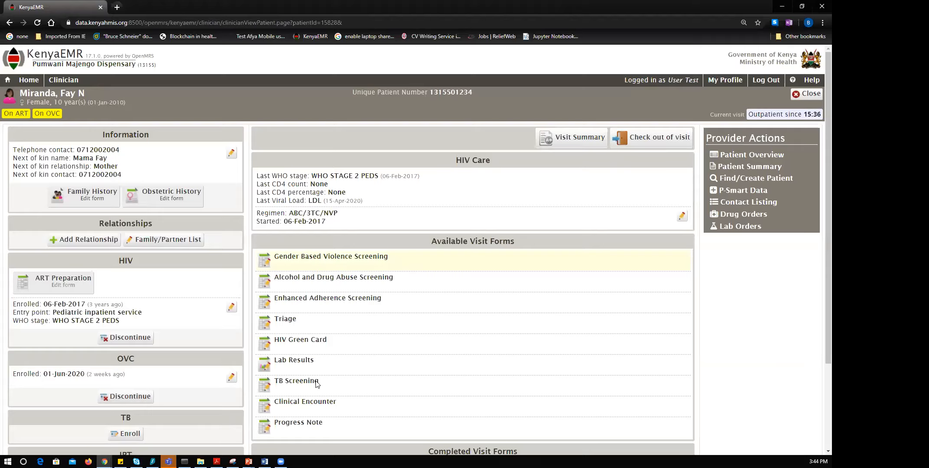
pyautogui.scroll(-3, 307, 378)
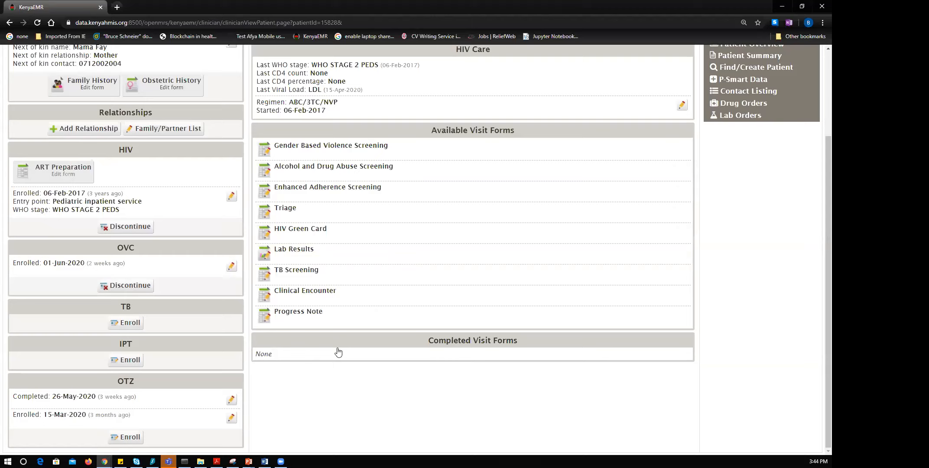
pyautogui.scroll(2, 338, 352)
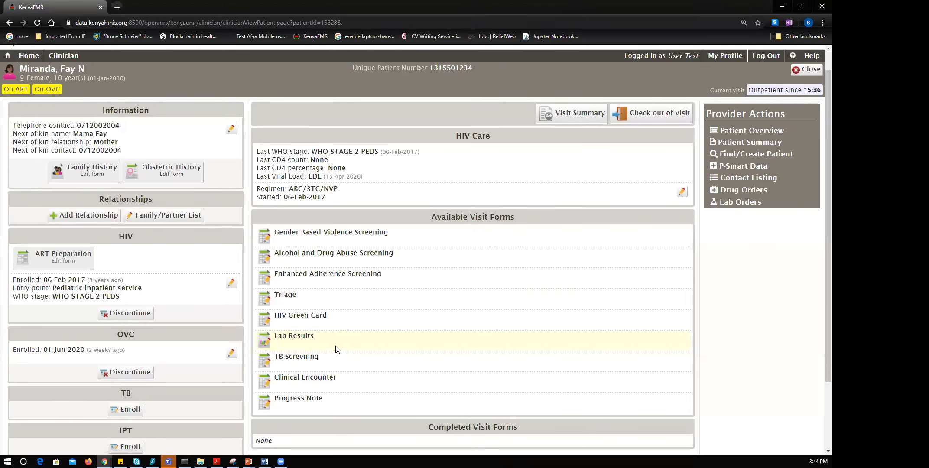
pyautogui.scroll(-2, 338, 350)
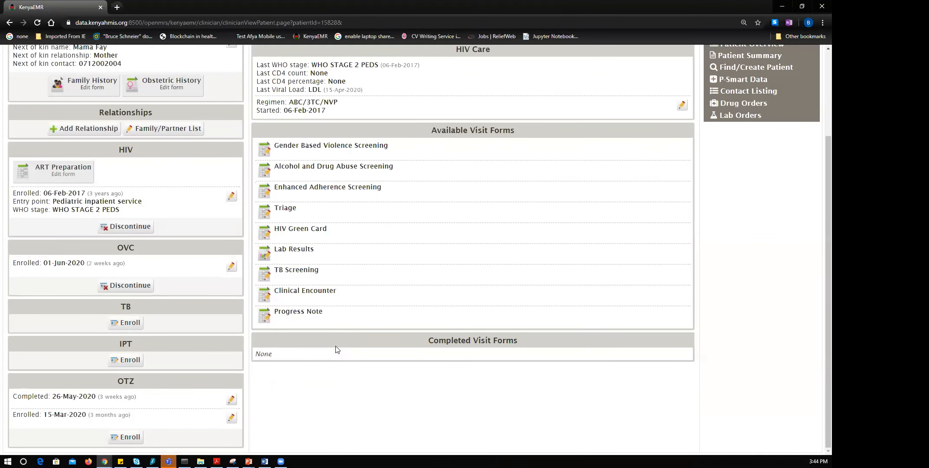
pyautogui.scroll(1, 338, 350)
pyautogui.scroll(1, 337, 351)
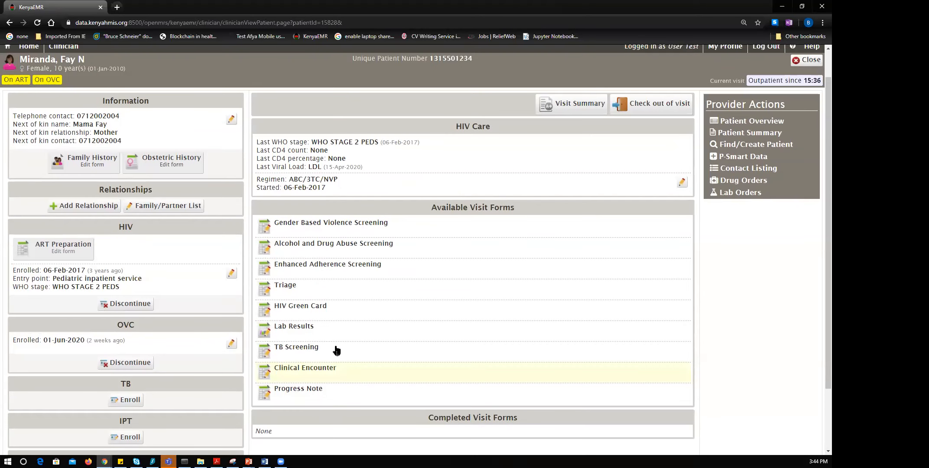
pyautogui.scroll(1, 338, 351)
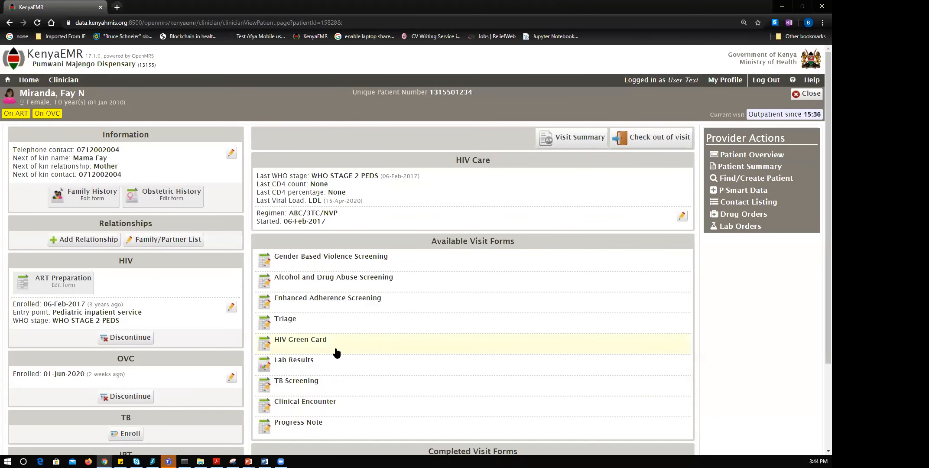
pyautogui.scroll(-3, 337, 354)
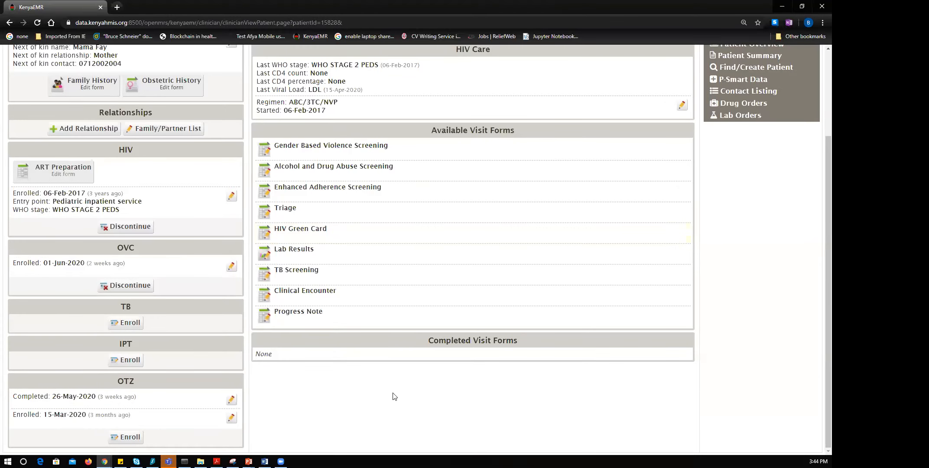
pyautogui.scroll(3, 408, 401)
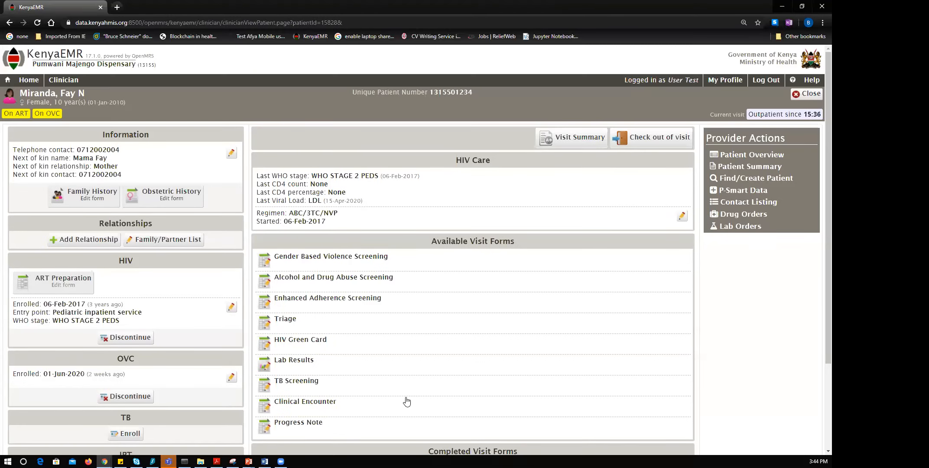
pyautogui.scroll(-3, 405, 399)
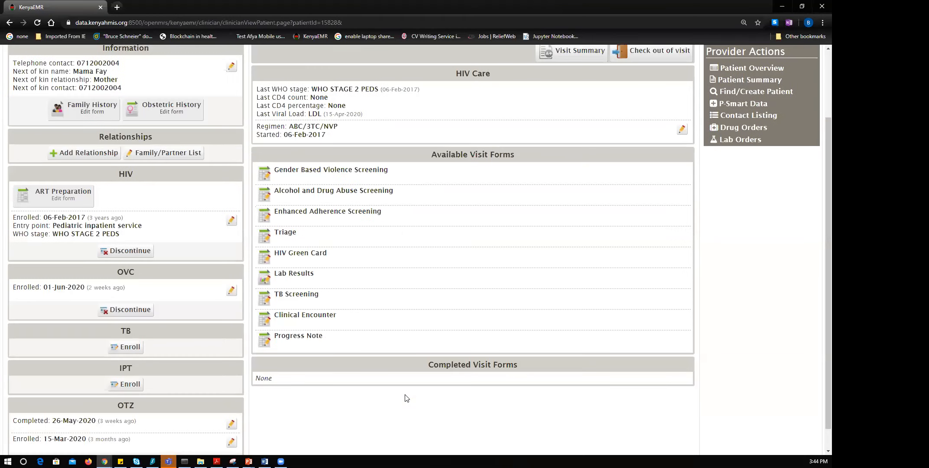
pyautogui.scroll(3, 414, 423)
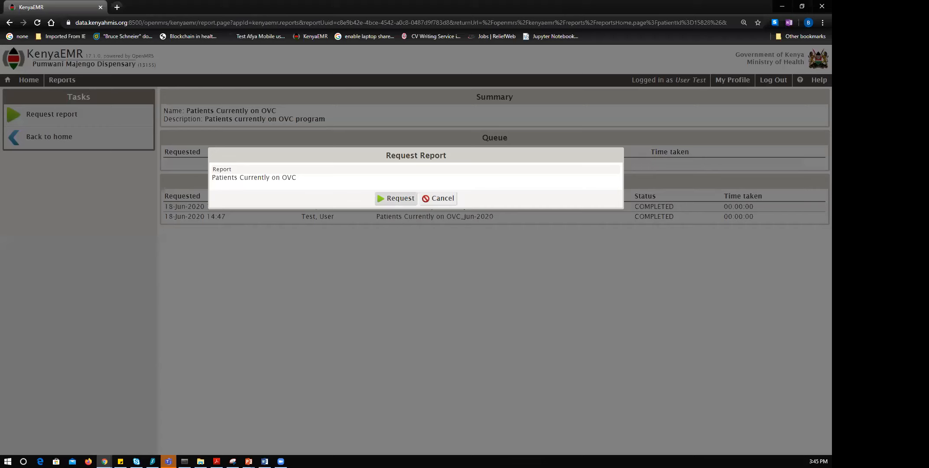
# Run Patients Currently on OVC again, view its 0-patient result, and return to the reports list.
pyautogui.click(396, 198)
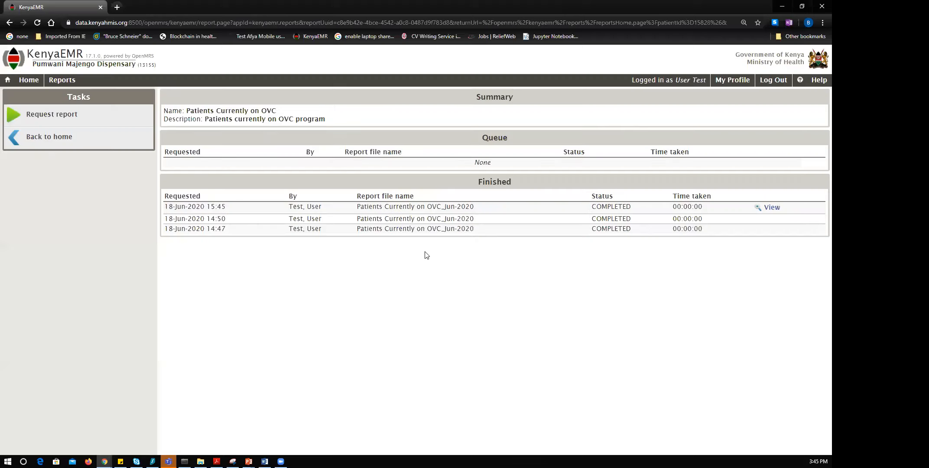
pyautogui.click(770, 209)
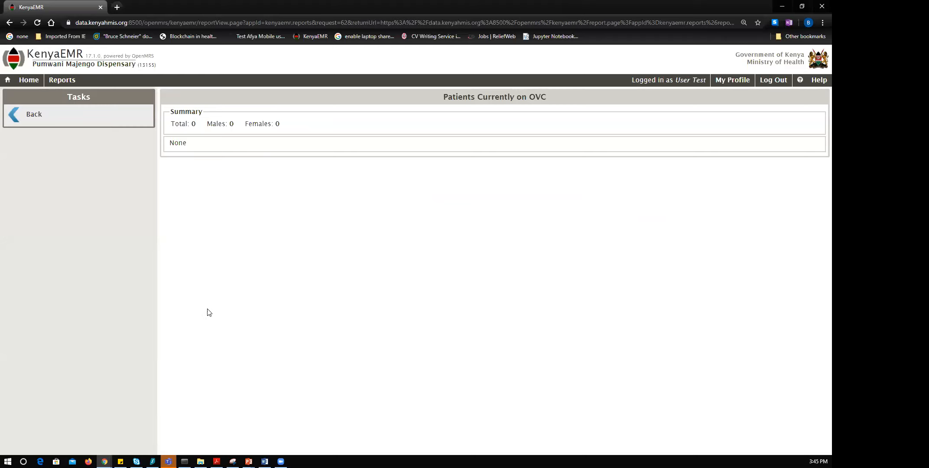
pyautogui.click(33, 119)
pyautogui.click(36, 144)
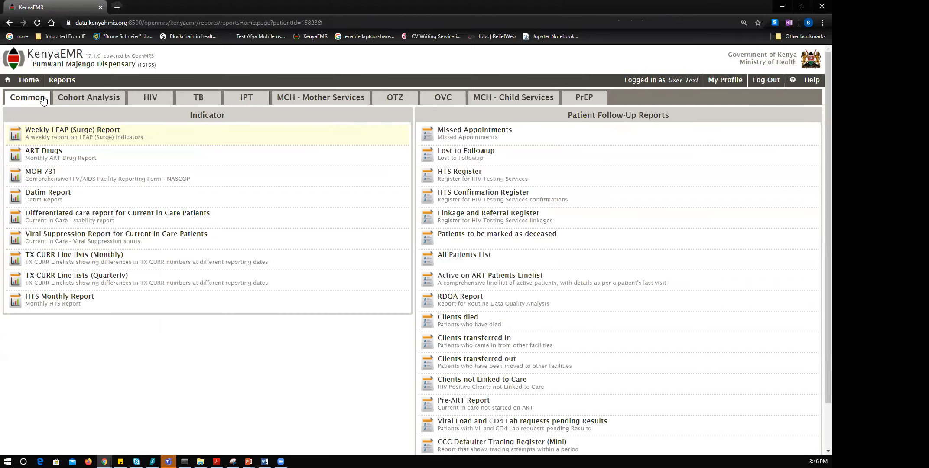
# Search Registration by the patient's name and open the girl's registration record.
pyautogui.click(23, 82)
pyautogui.click(42, 132)
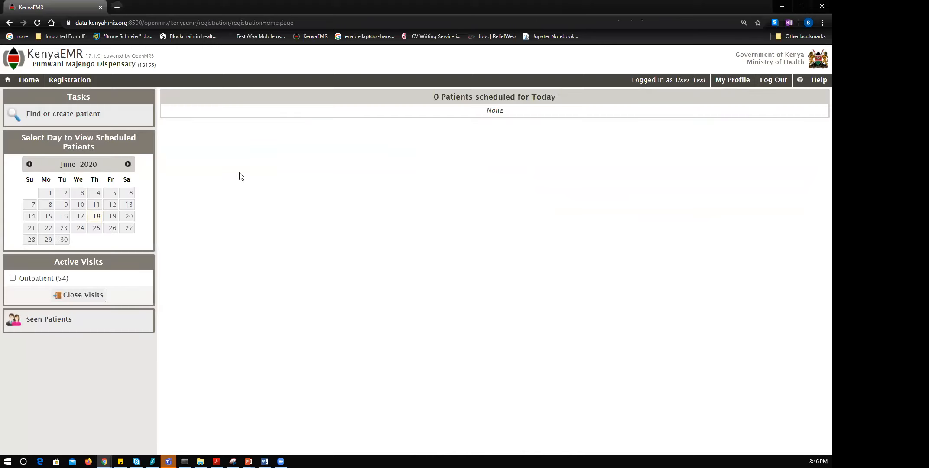
pyautogui.click(111, 124)
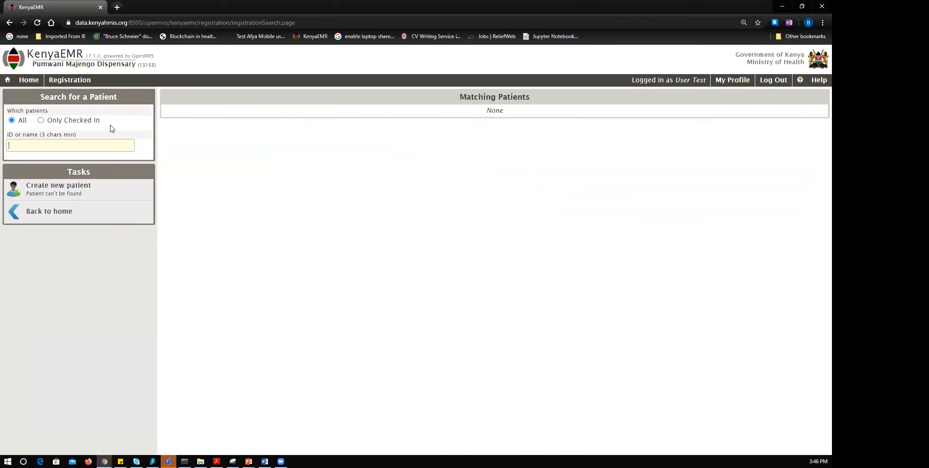
pyautogui.write('fay')
pyautogui.click(260, 118)
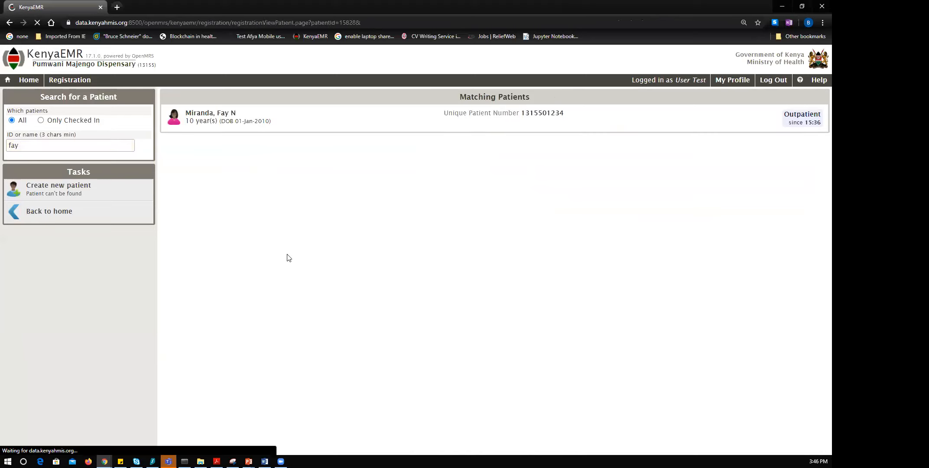
pyautogui.scroll(-2, 325, 262)
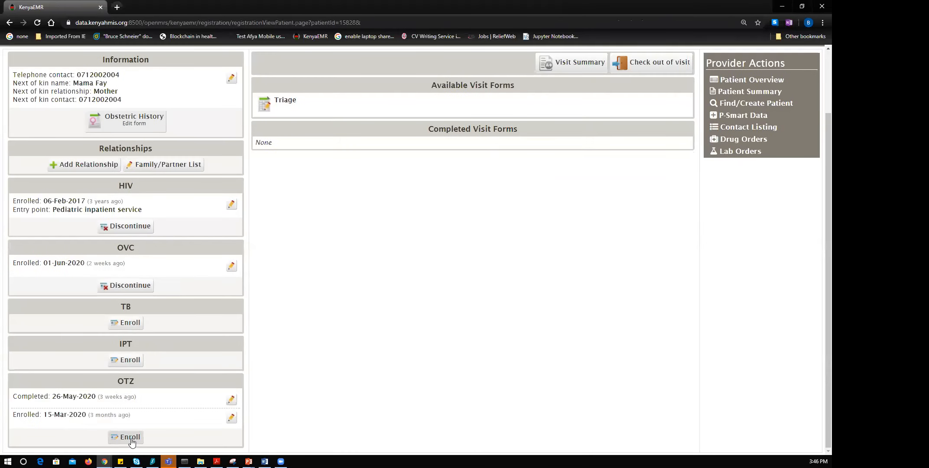
# Discontinue the girl from OVC with exit reason Exit without graduation and submit the form.
pyautogui.click(142, 287)
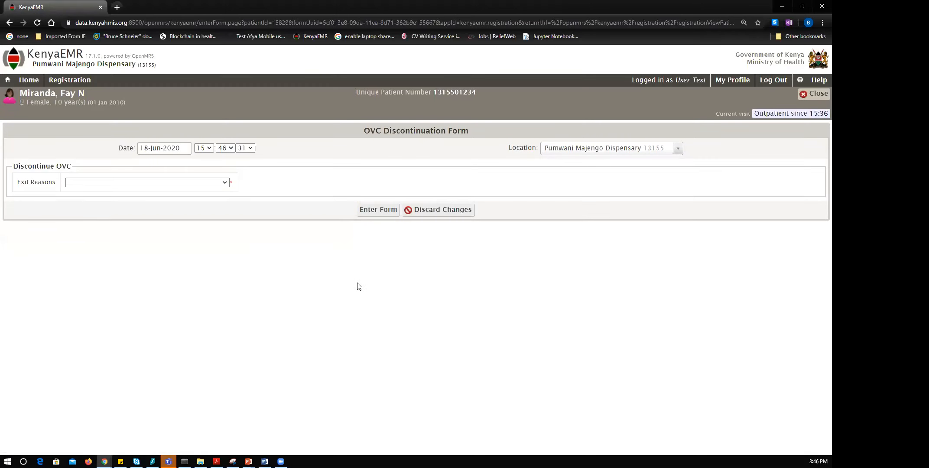
pyautogui.click(228, 183)
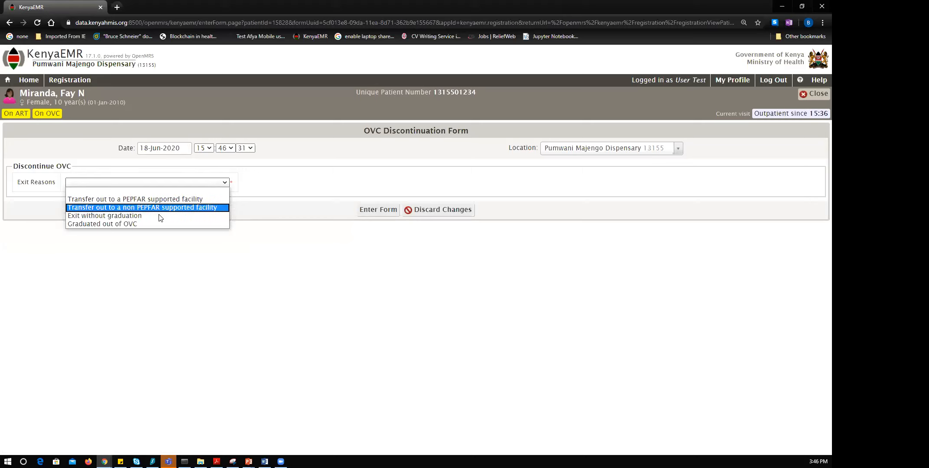
pyautogui.press('Return')
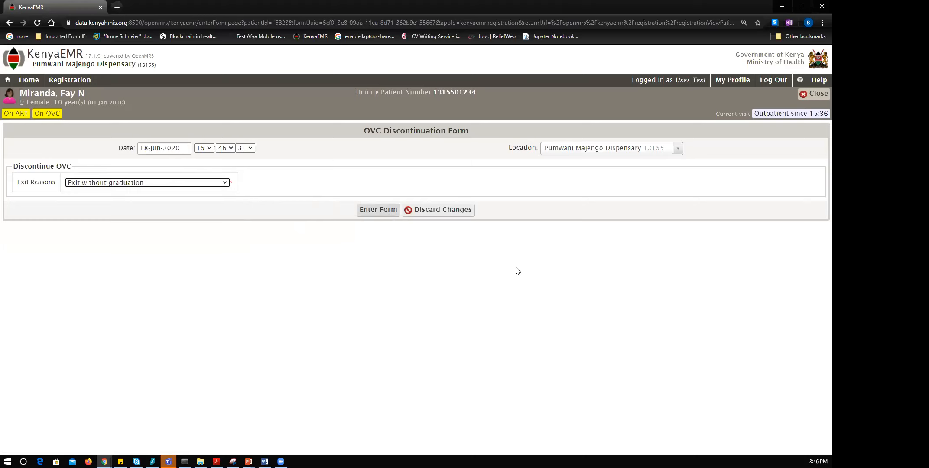
pyautogui.press('Tab')
pyautogui.press('Return')
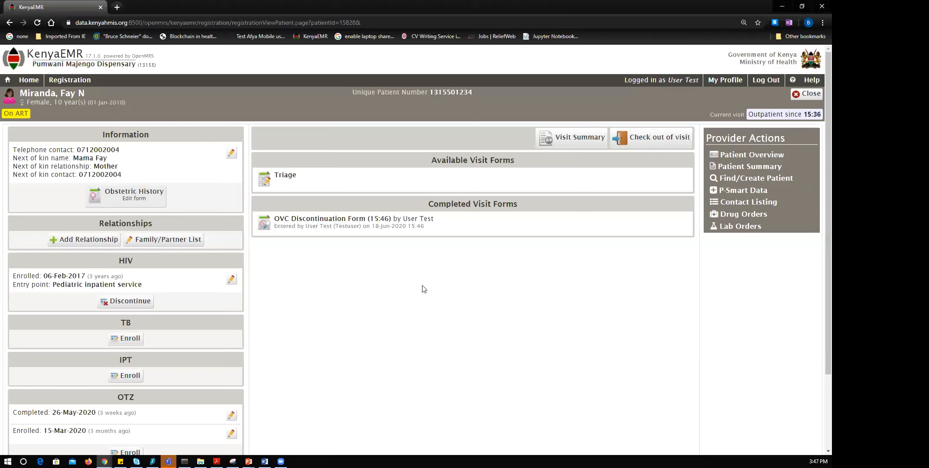
pyautogui.rightClick(308, 287)
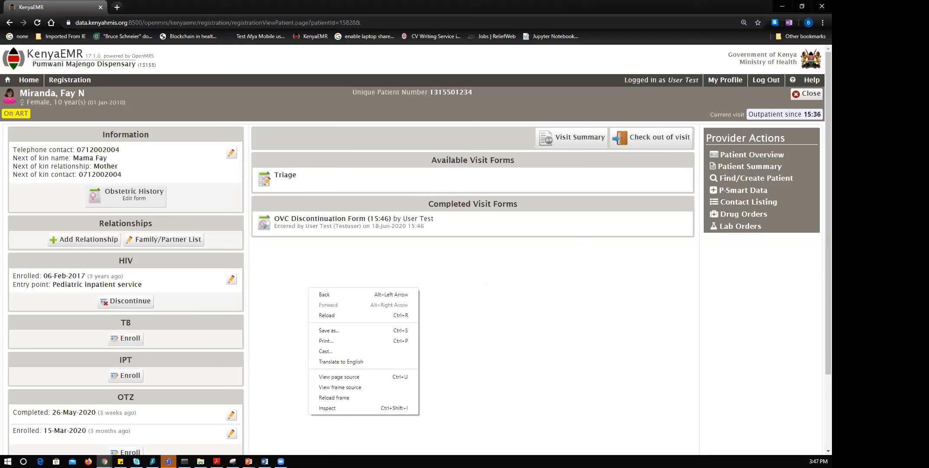
pyautogui.hotkey('alt', 'Tab')
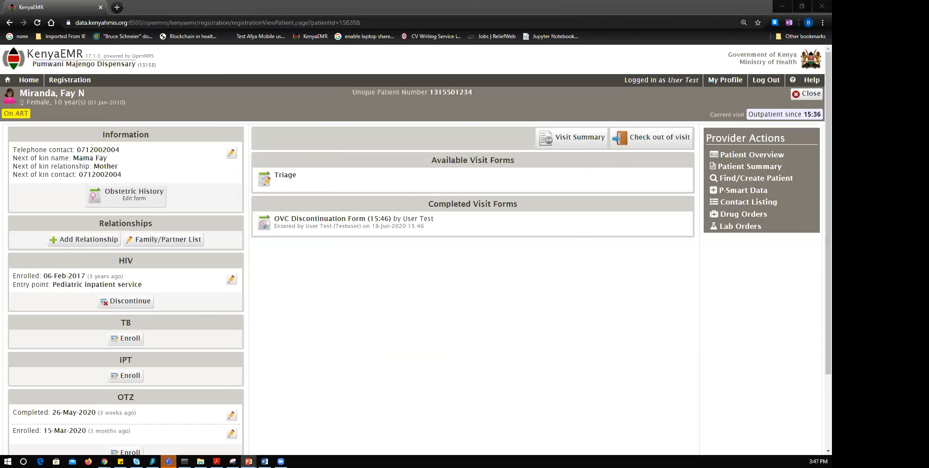